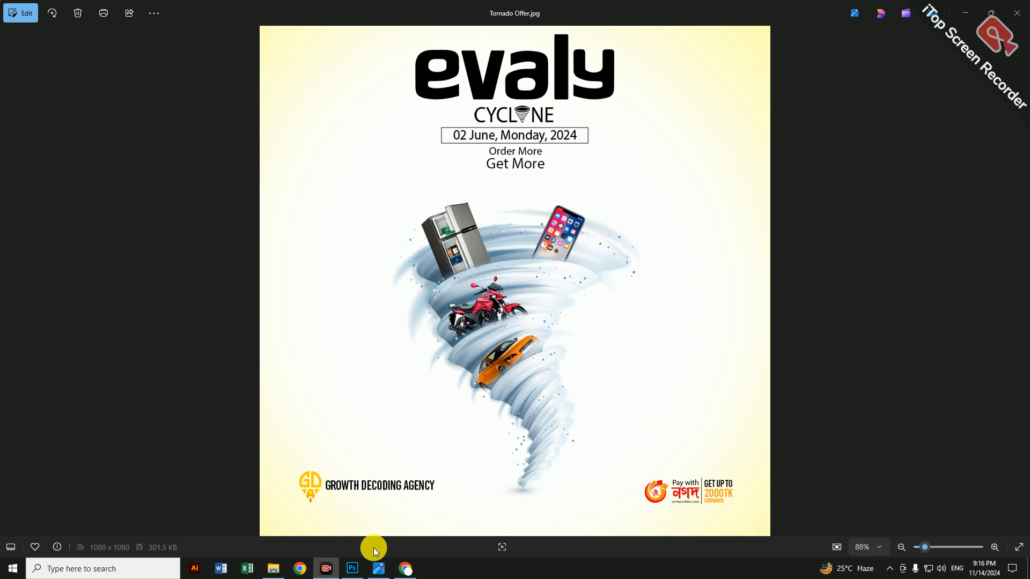
Switch to Photoshop and review the new-document width unit and colour mode options, leaving the dialog without creating a document.
click(353, 567)
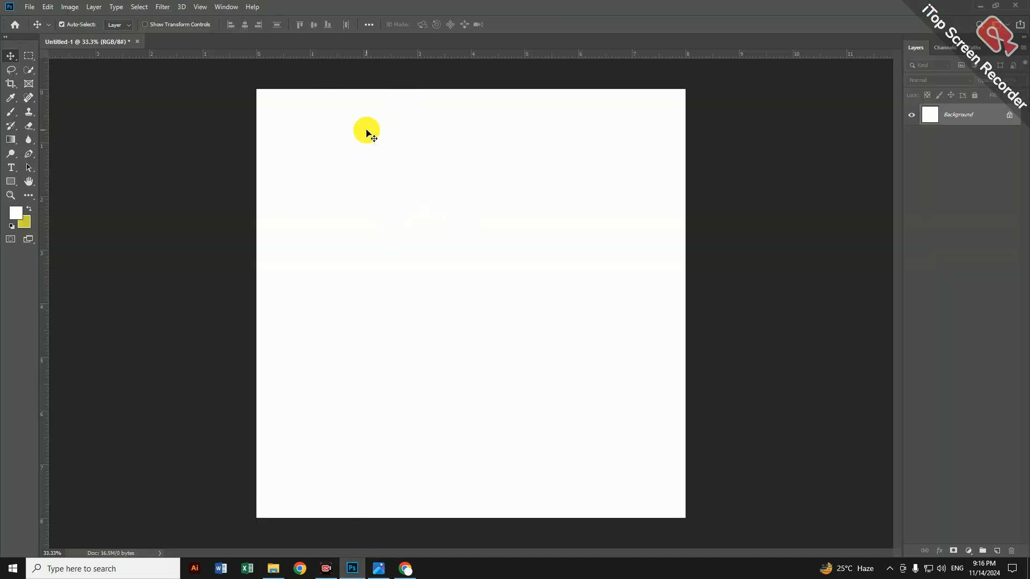
click(29, 8)
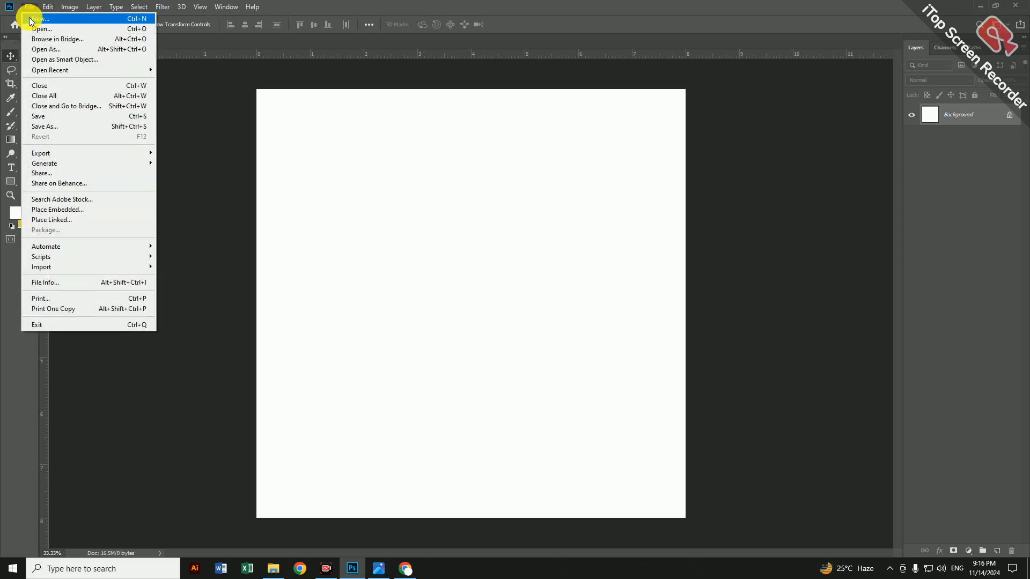
click(31, 18)
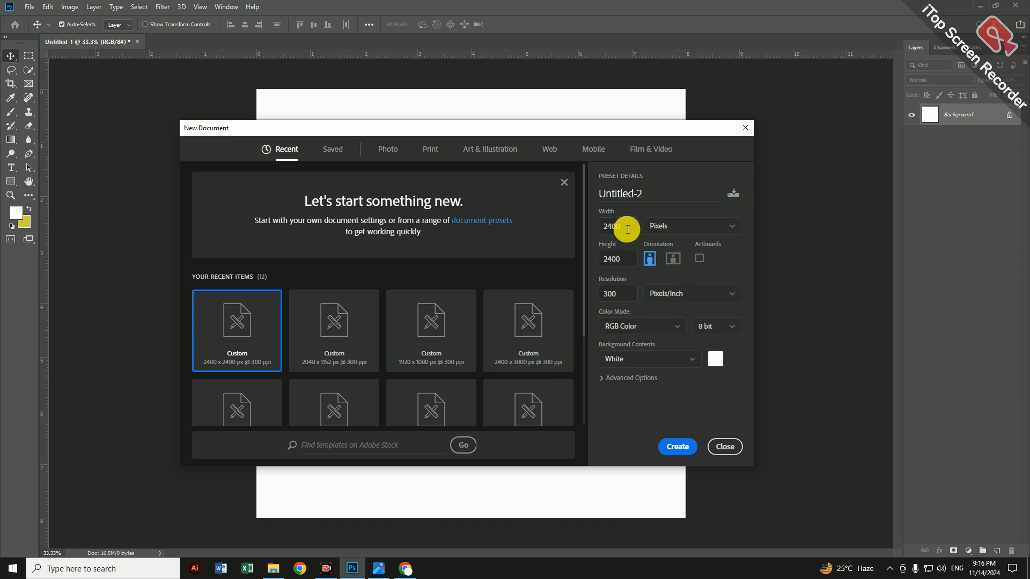
click(682, 227)
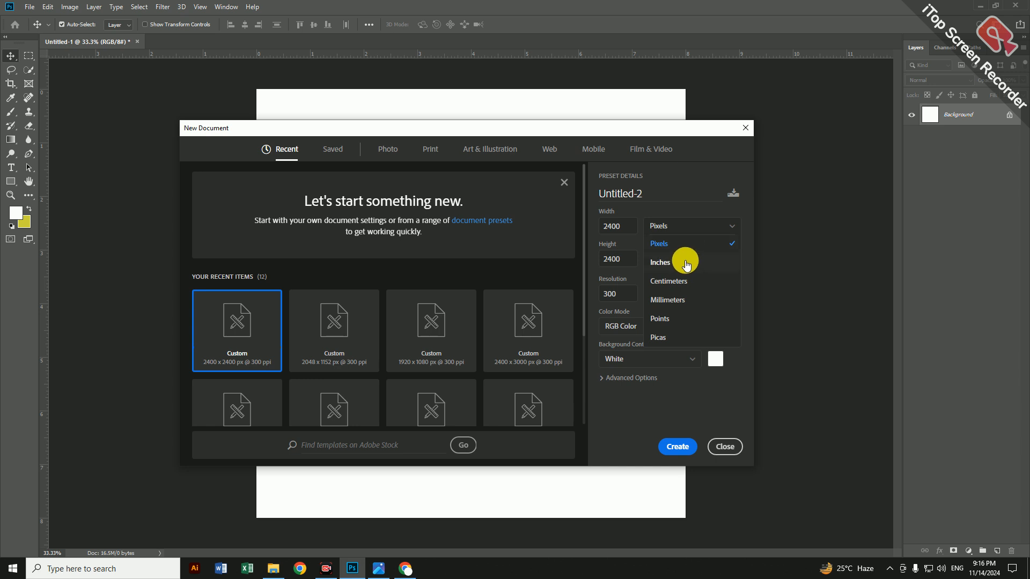
click(675, 230)
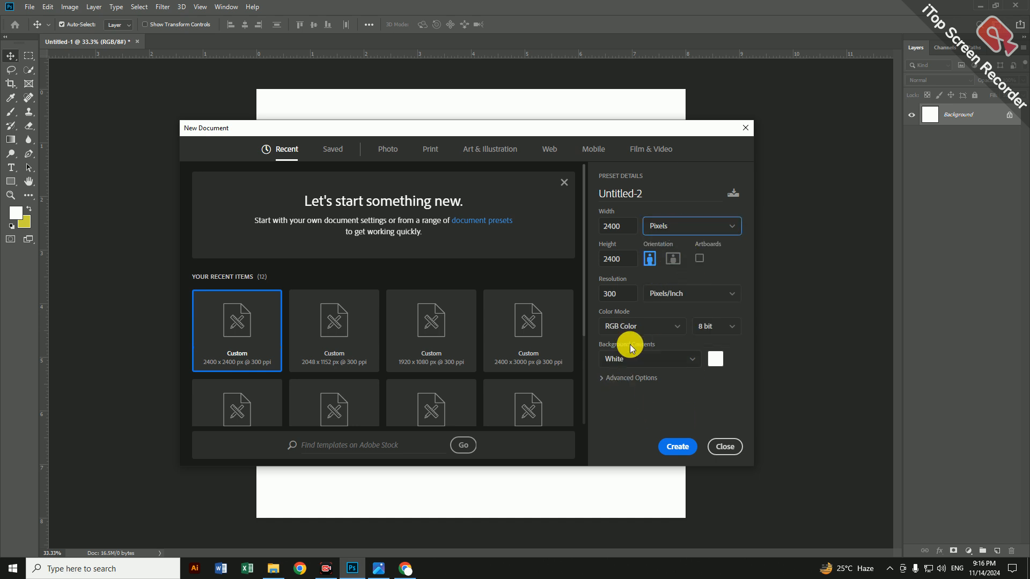
click(652, 328)
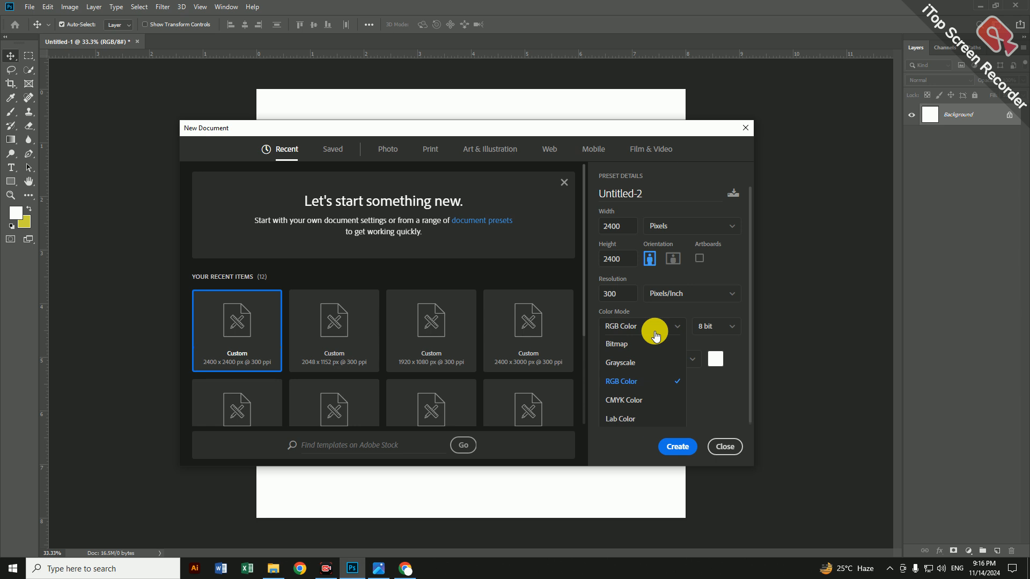
click(644, 383)
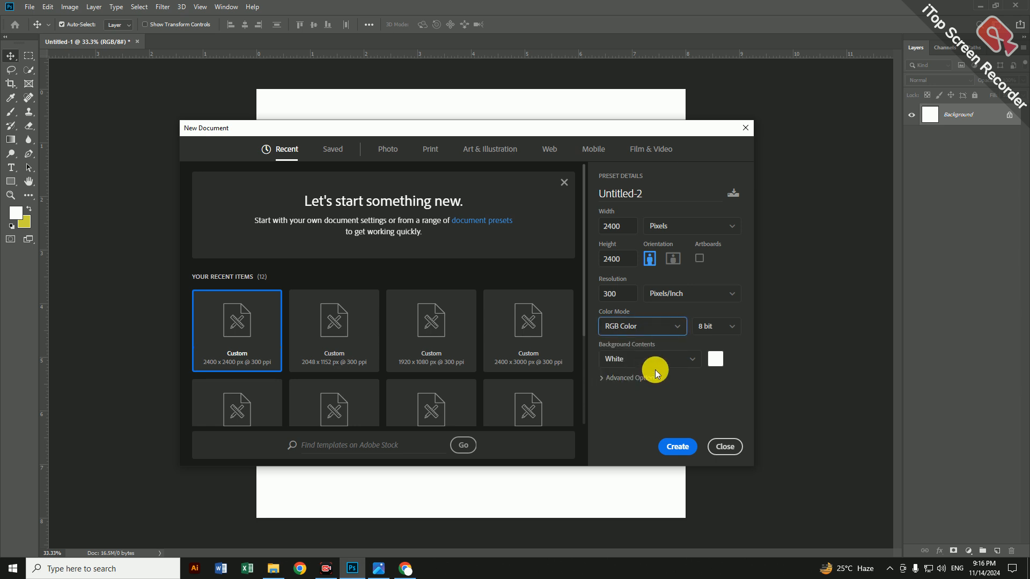
click(724, 447)
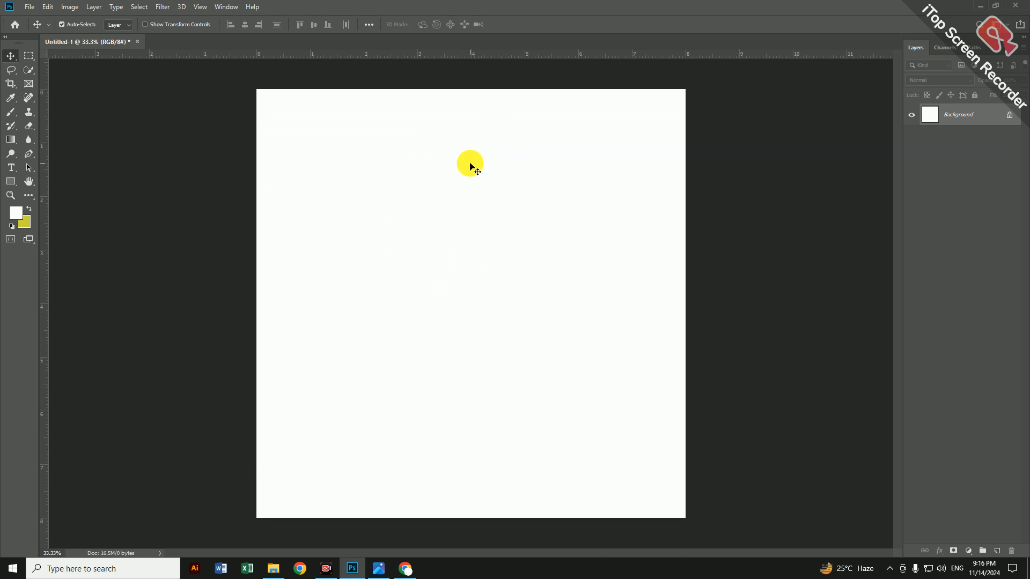
click(378, 568)
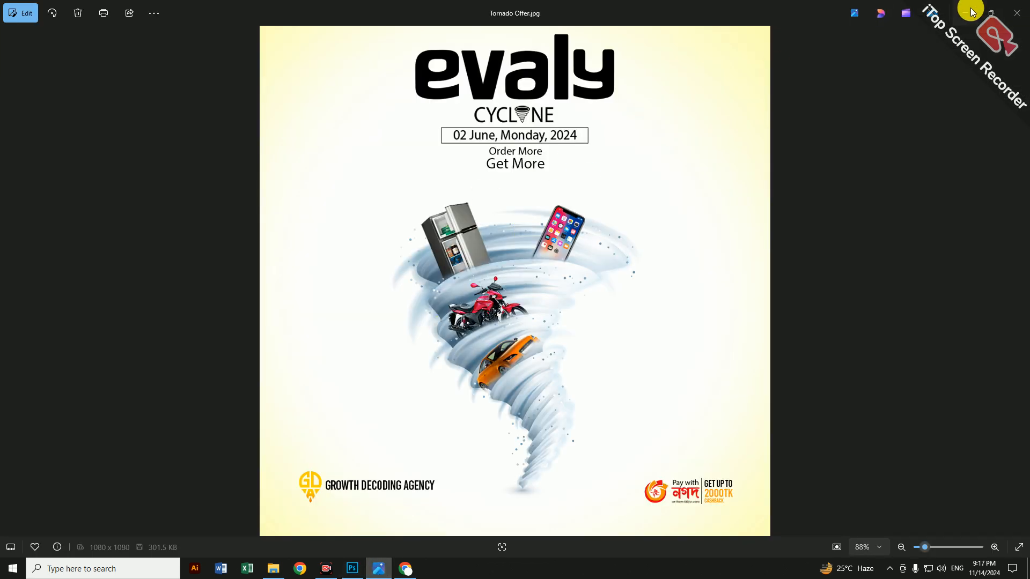
key(alt+Tab)
click(379, 568)
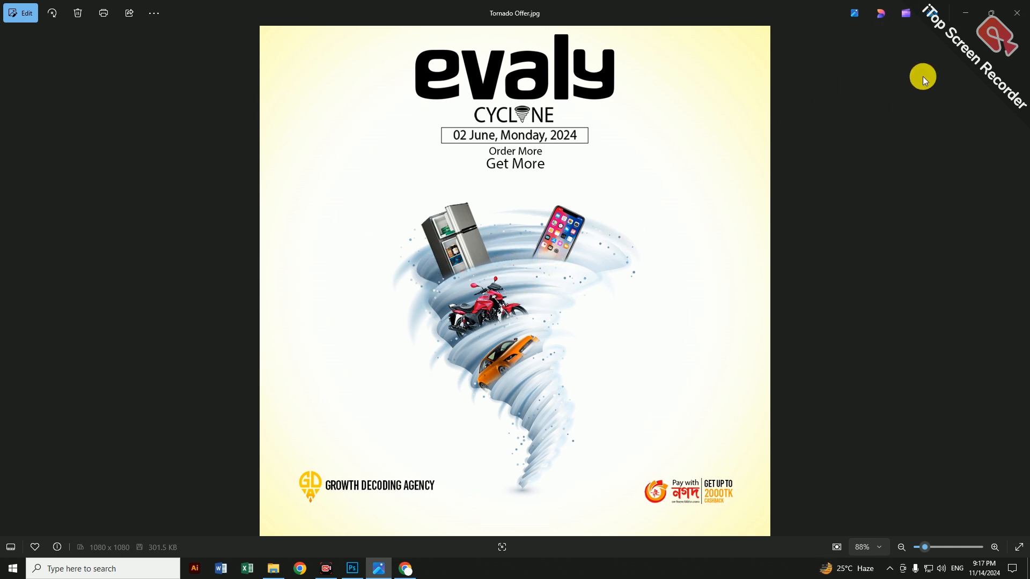
click(968, 11)
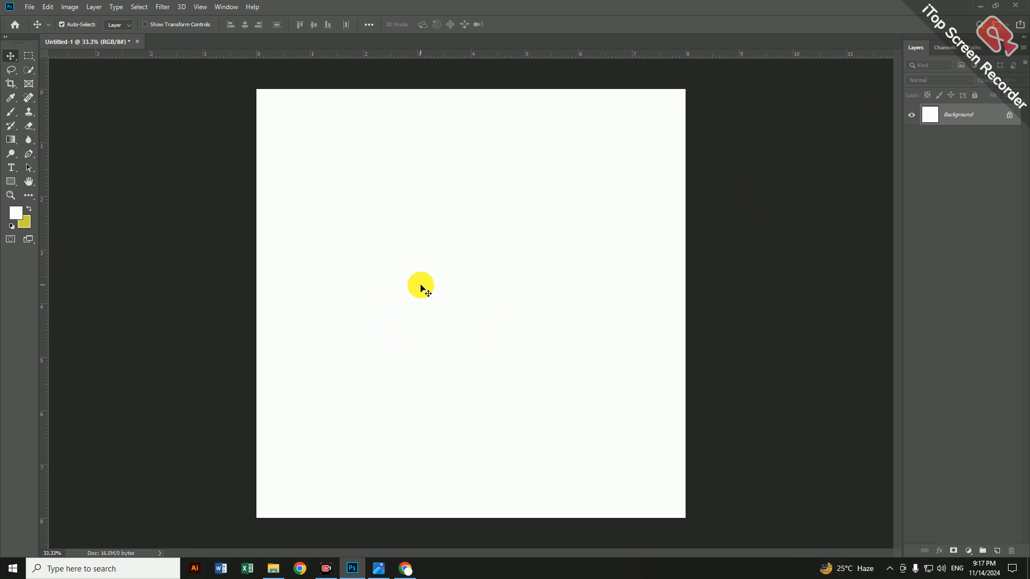
click(30, 8)
click(294, 155)
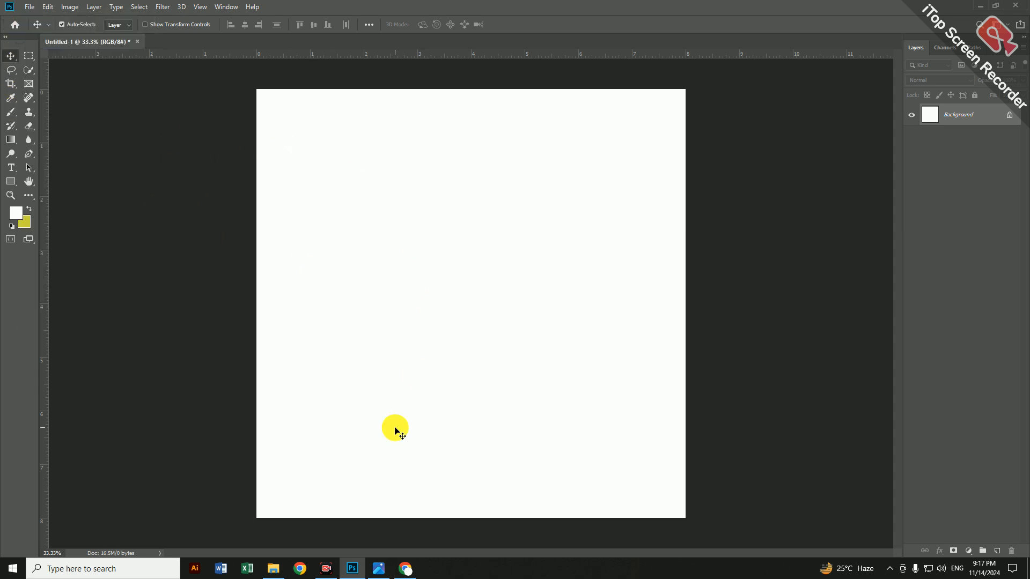
Switch to File Explorer, open the realistic-tornado-illustration folder and display its files as large icons.
click(271, 569)
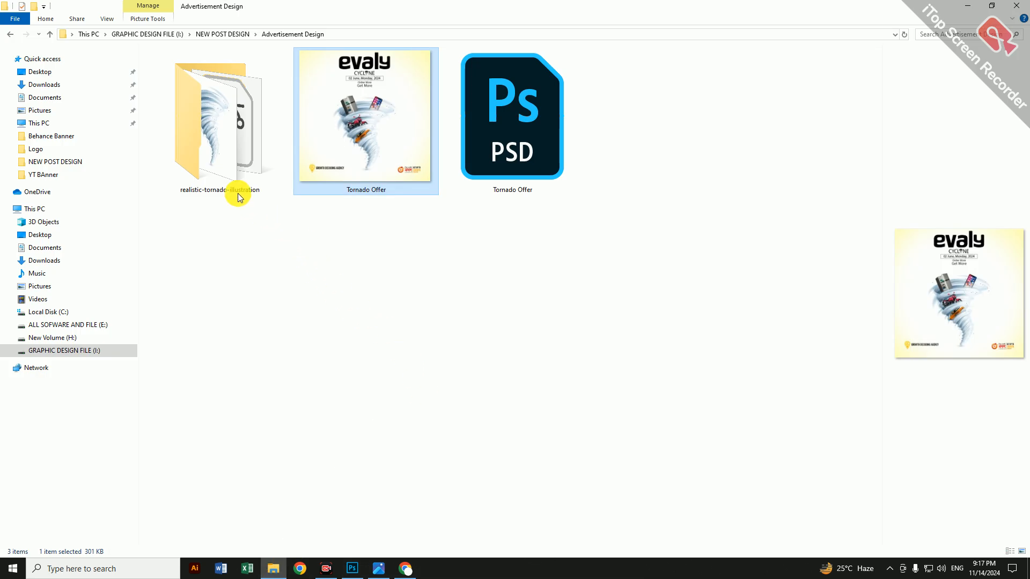
double_click(247, 166)
right_click(225, 169)
mouse_move(318, 178)
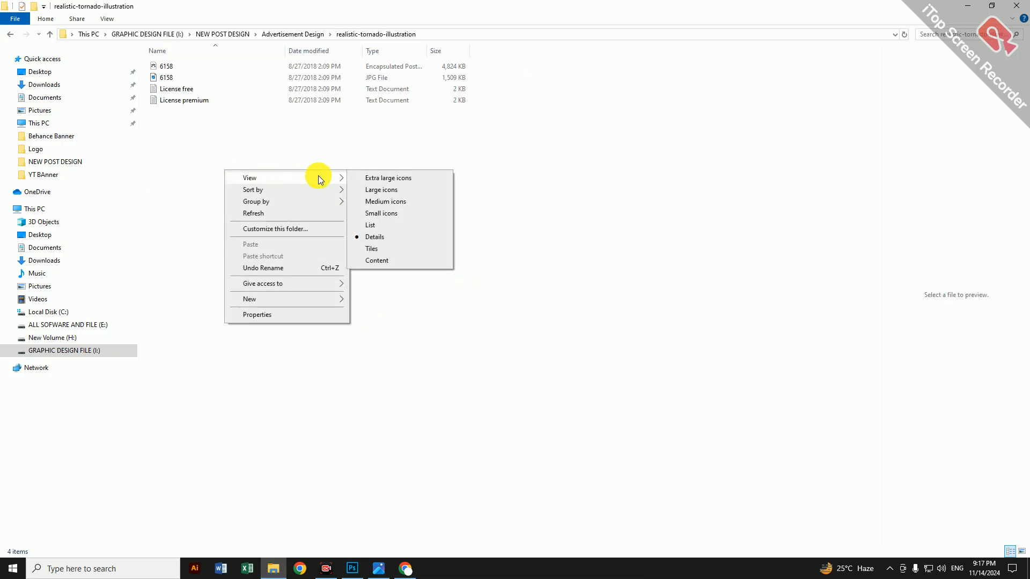
click(376, 190)
Preview the 6158 JPG tornado image, then open the 6158 EPS file in Illustrator.
click(246, 96)
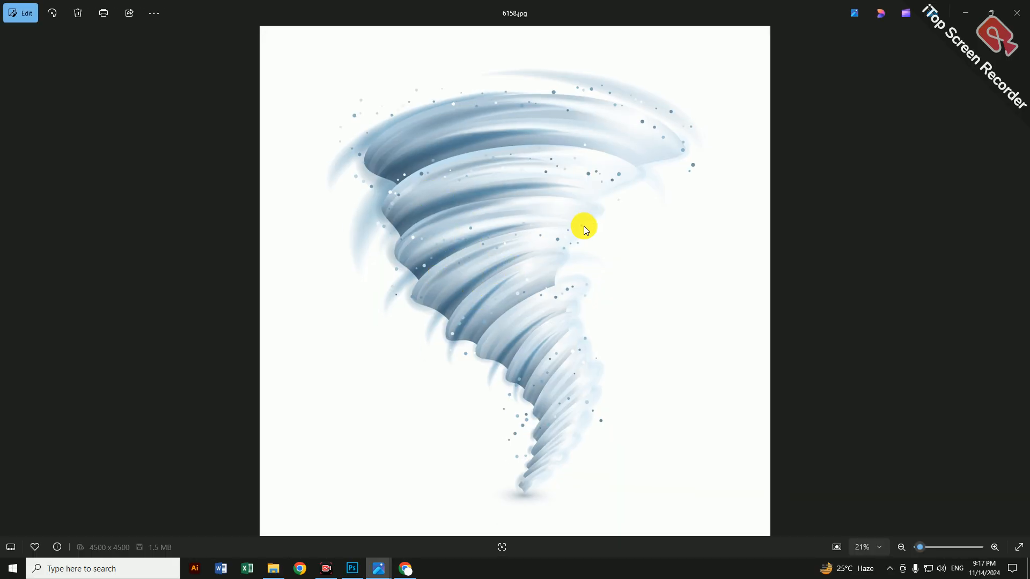
key(Escape)
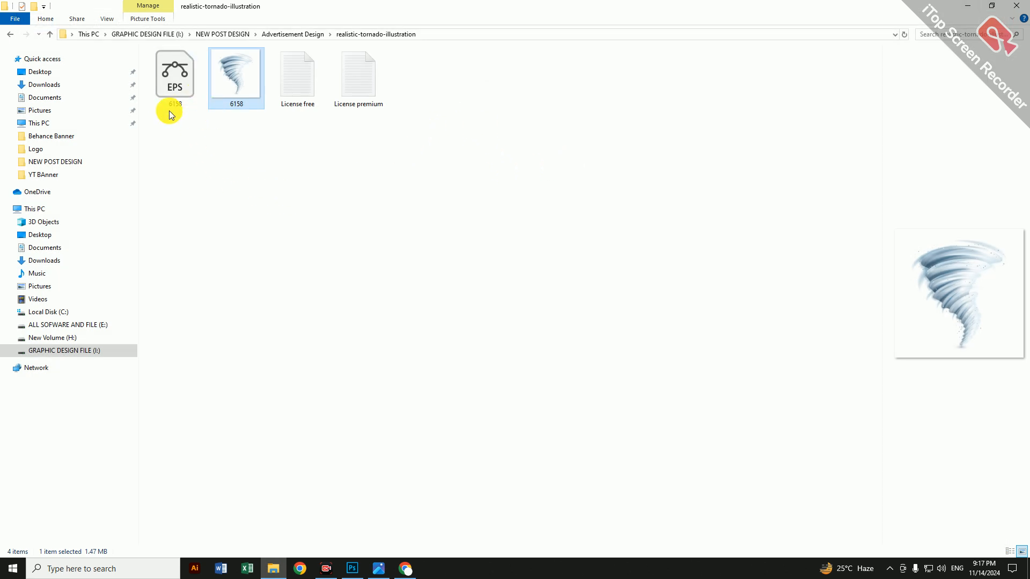
click(196, 85)
double_click(195, 85)
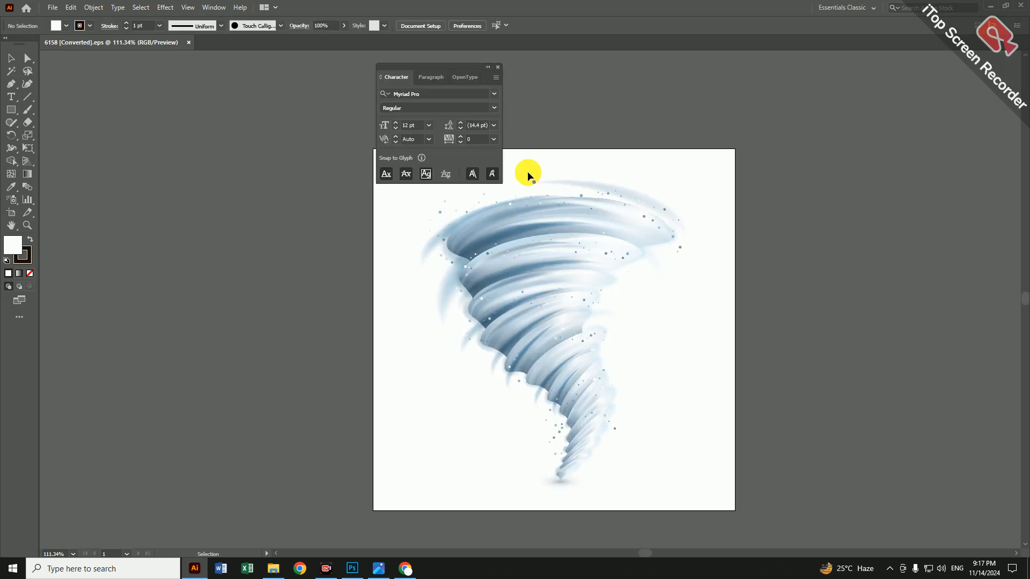
Select the whole tornado group, move the Character panel clear of it, and shift the group slightly left on the artboard for copying.
click(531, 166)
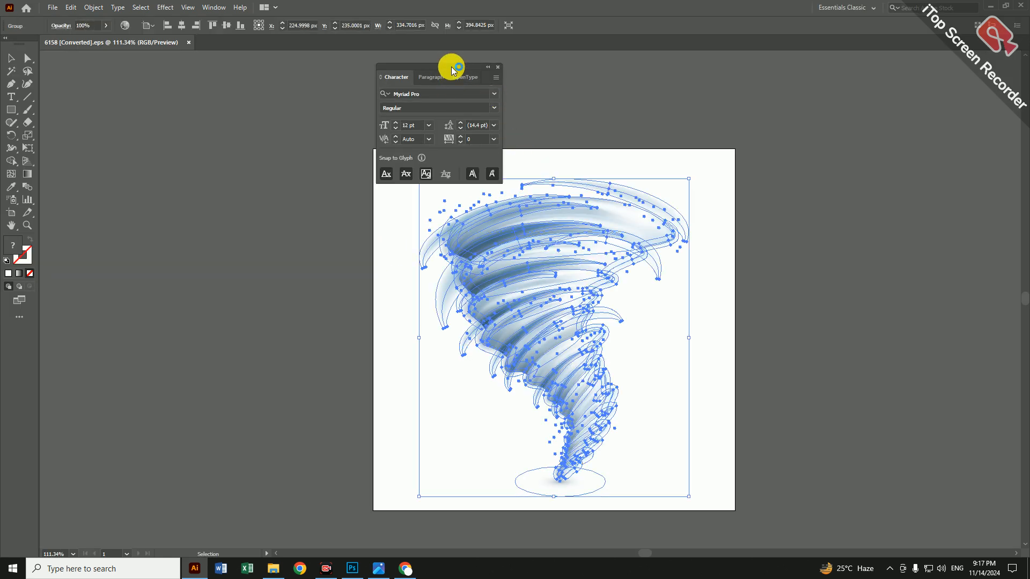
drag(453, 64, 849, 141)
drag(558, 303, 546, 270)
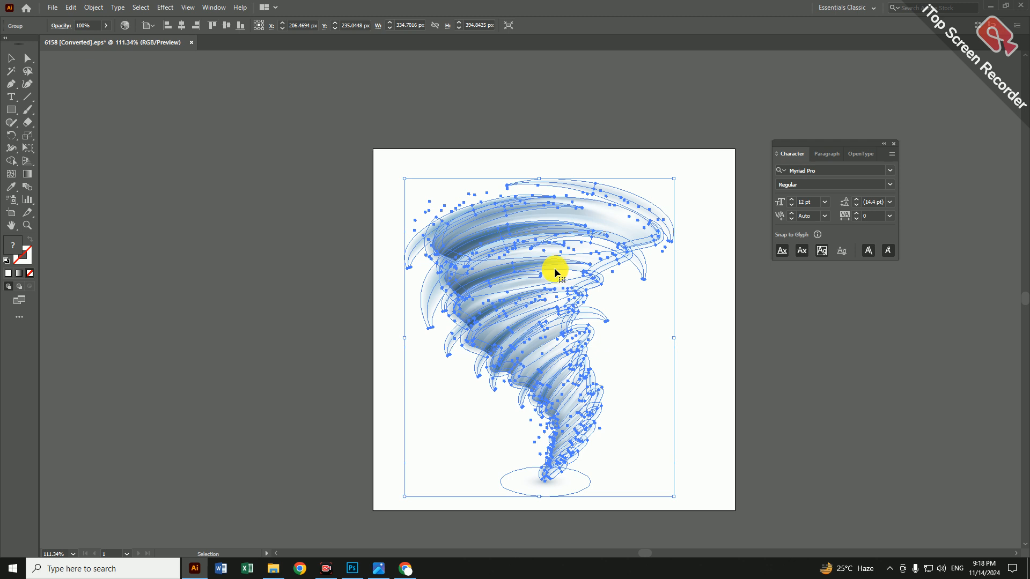
key(a)
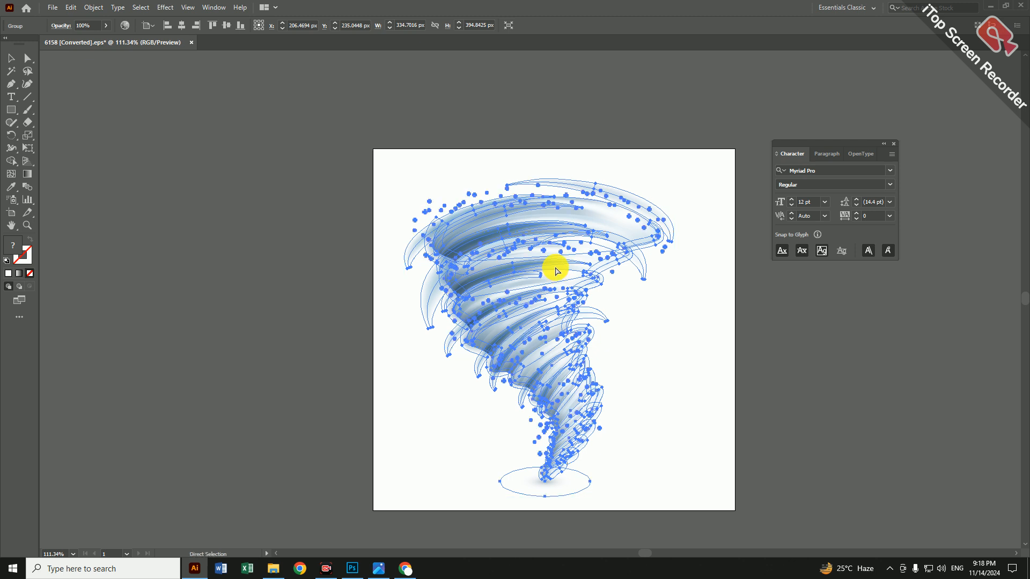
key(v)
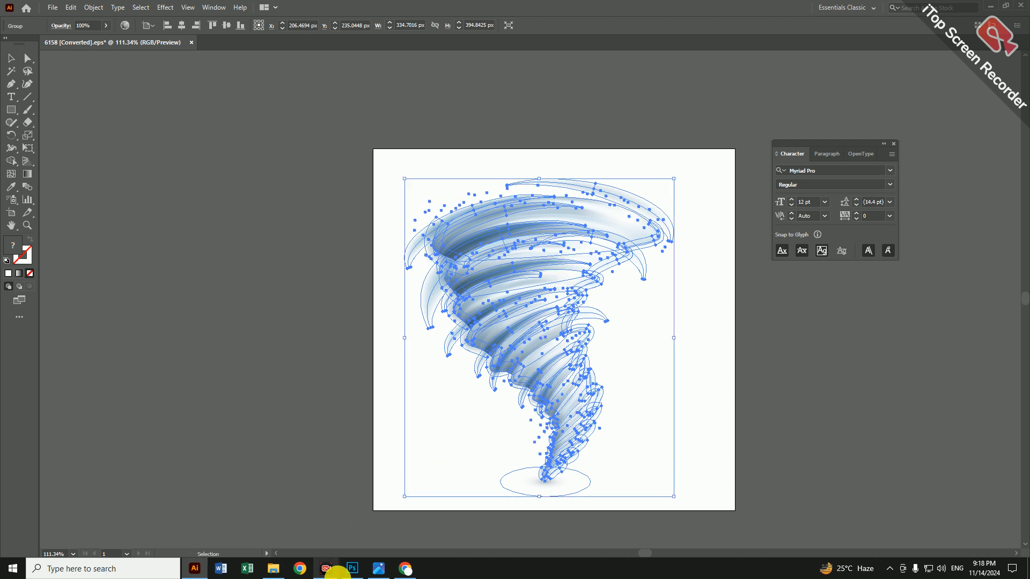
Switch to Photoshop, paste the tornado artwork as pixels and place it slightly left of the canvas centre.
click(353, 568)
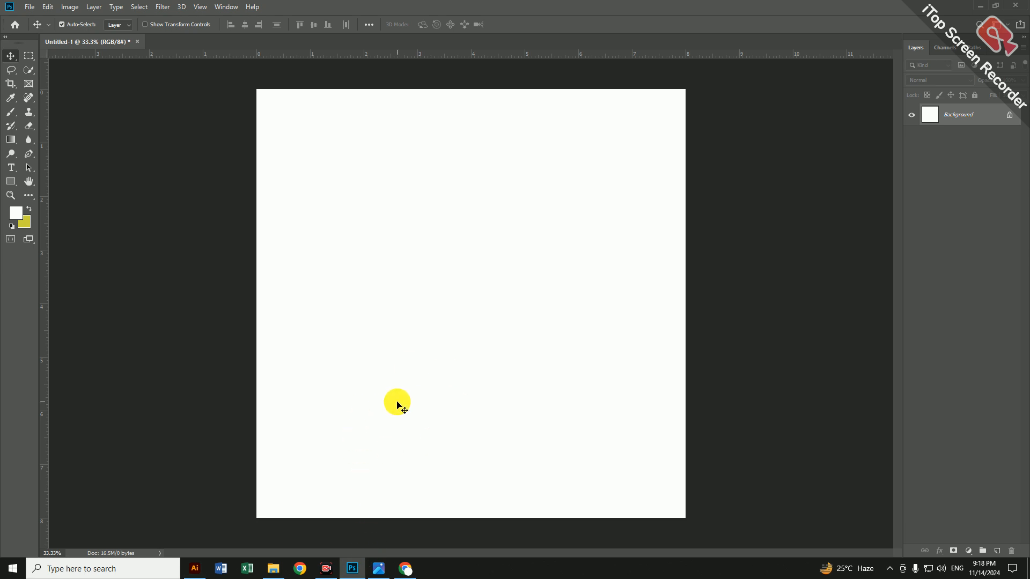
key(ctrl+v)
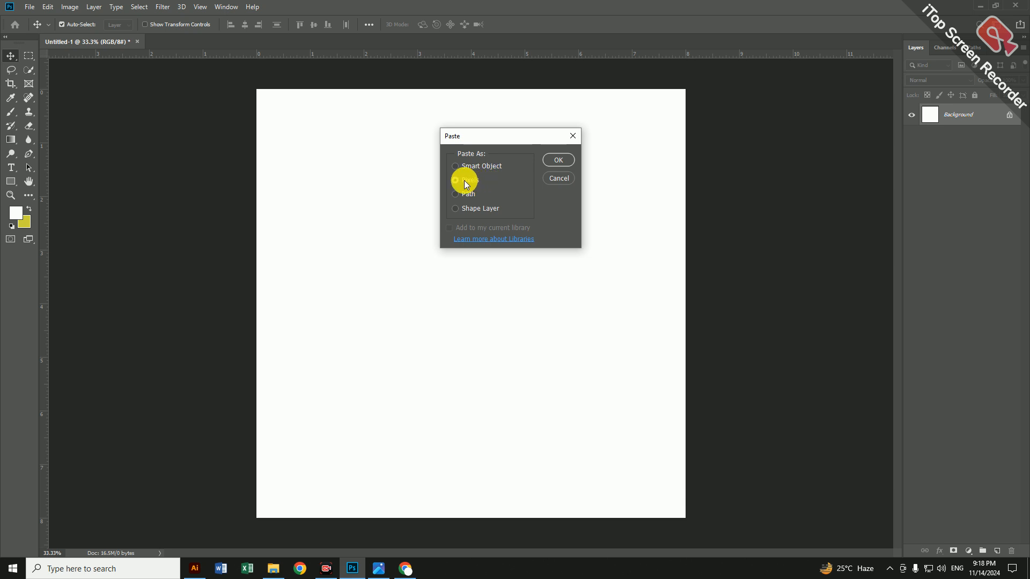
click(558, 160)
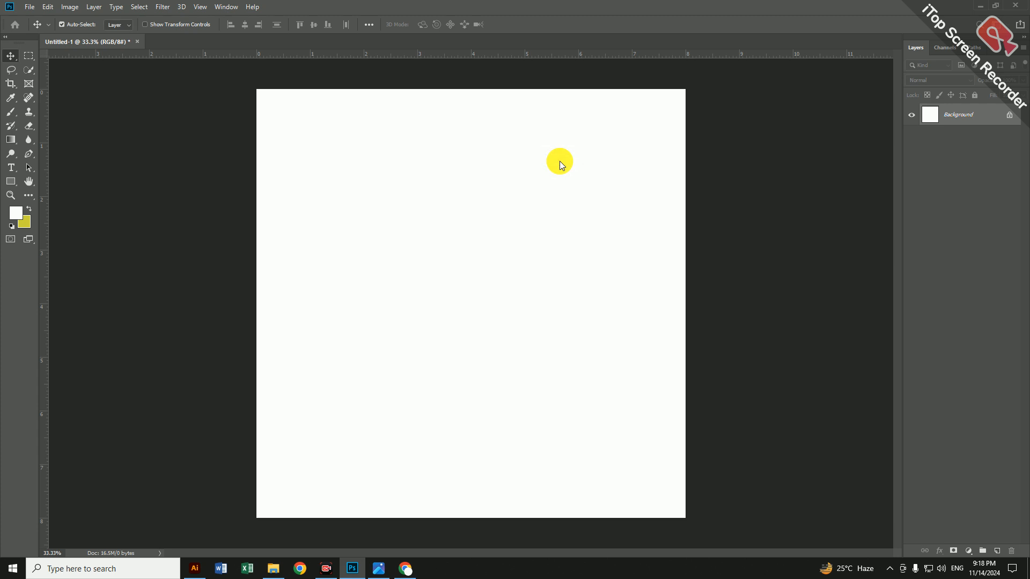
drag(472, 307, 465, 284)
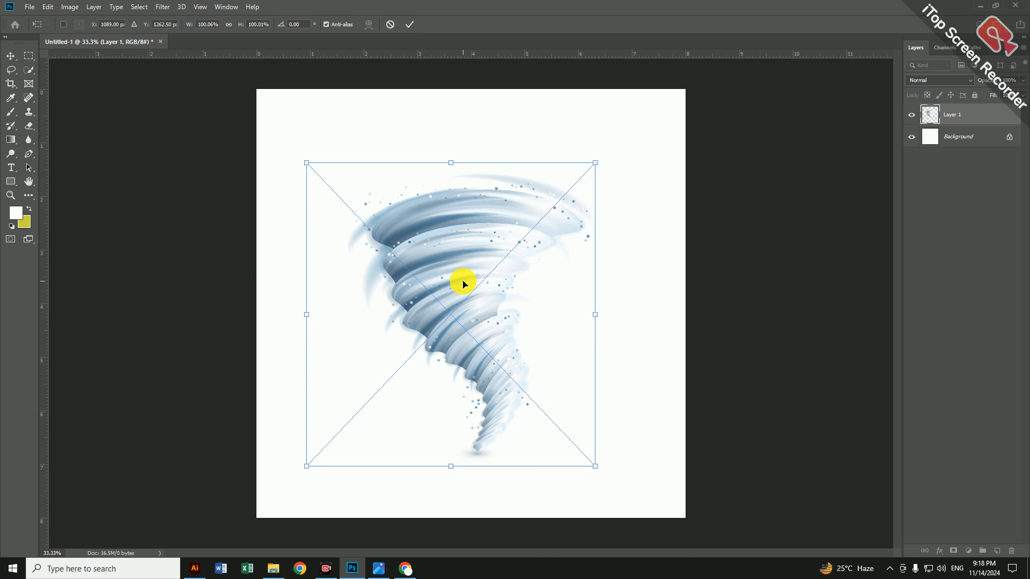
click(410, 27)
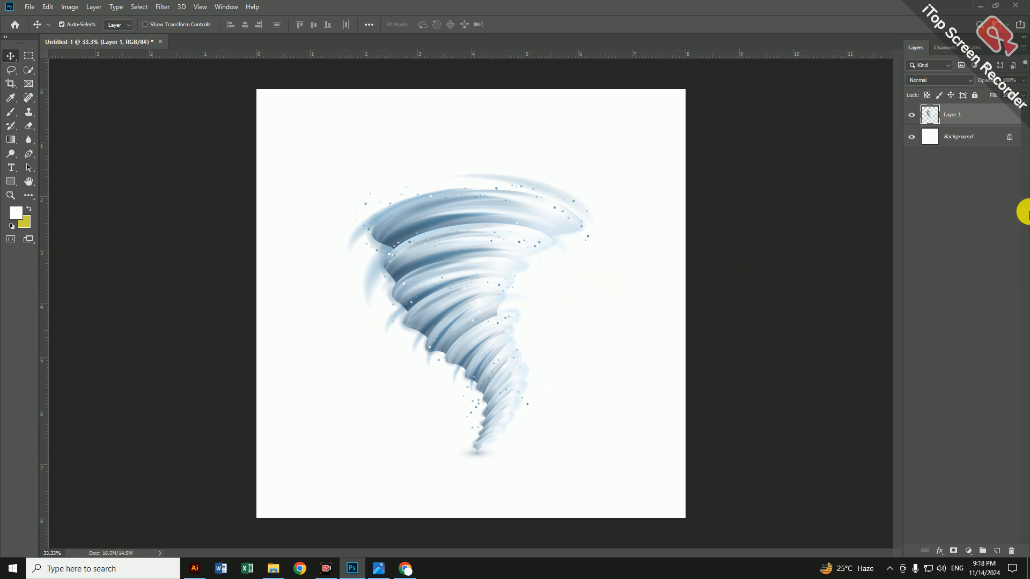
Add a pale yellow Solid Color fill layer (#fdfed4) directly above the Background layer.
click(977, 138)
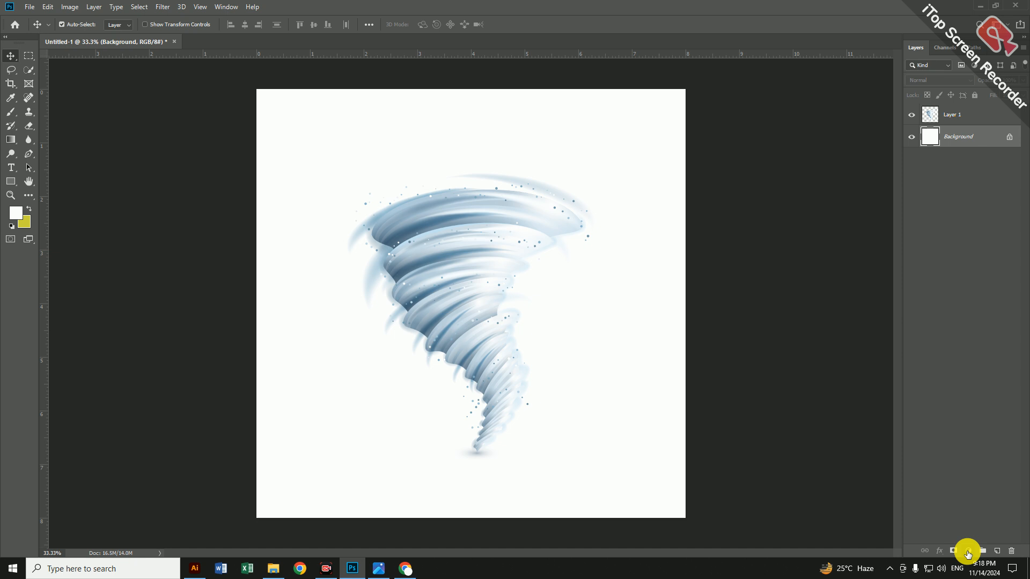
click(968, 552)
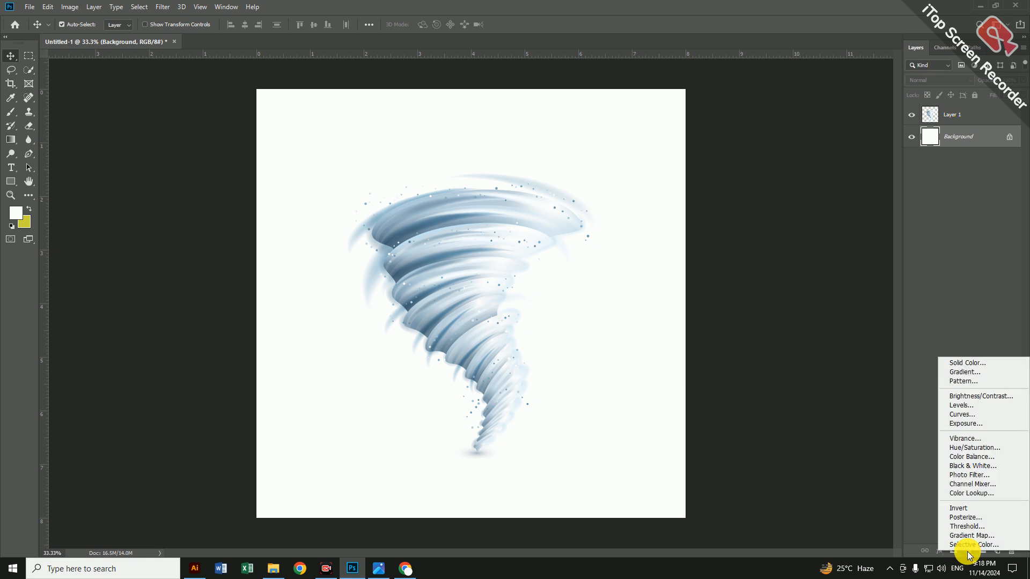
click(996, 363)
drag(694, 229, 709, 178)
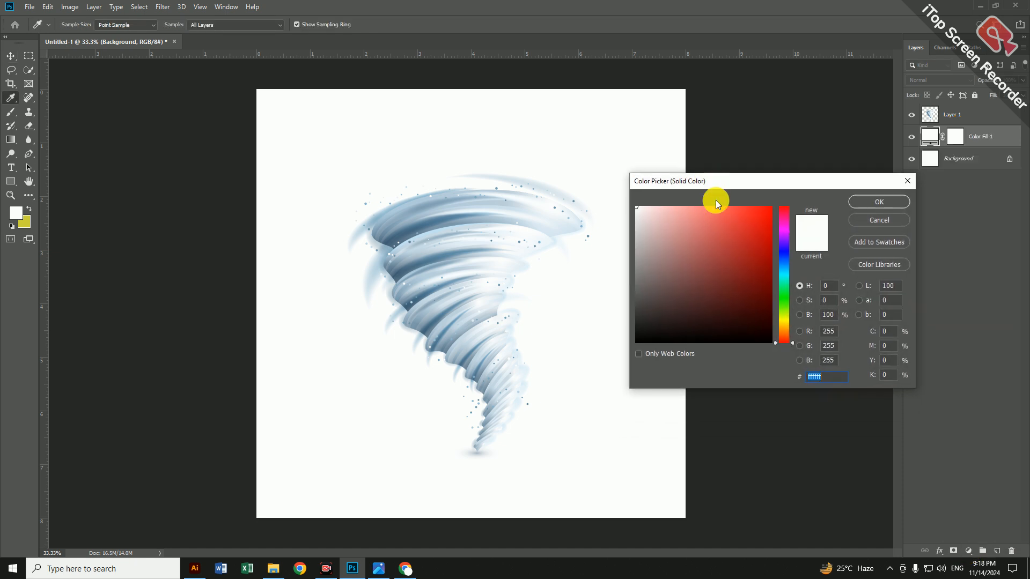
click(781, 320)
click(664, 215)
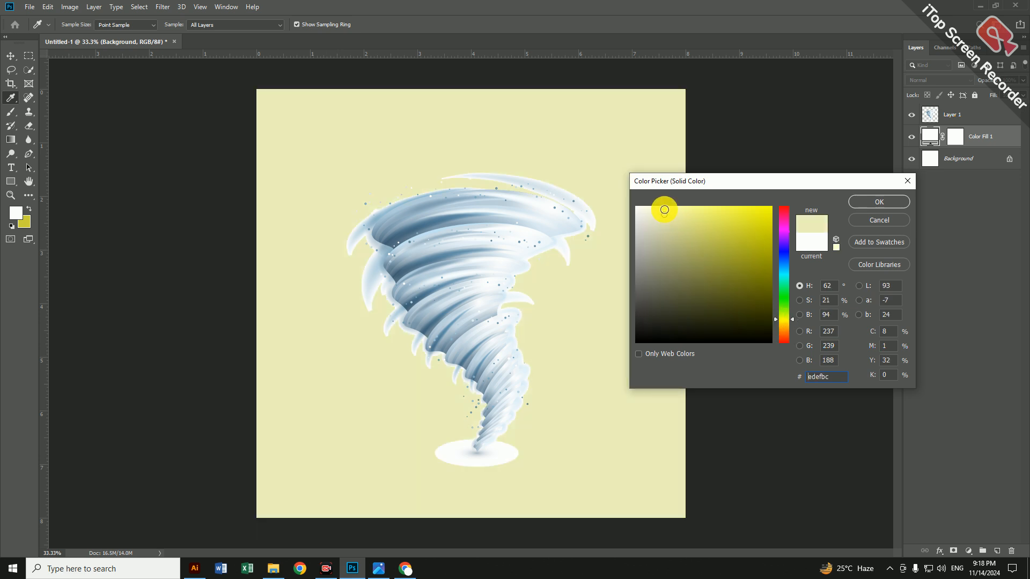
click(655, 210)
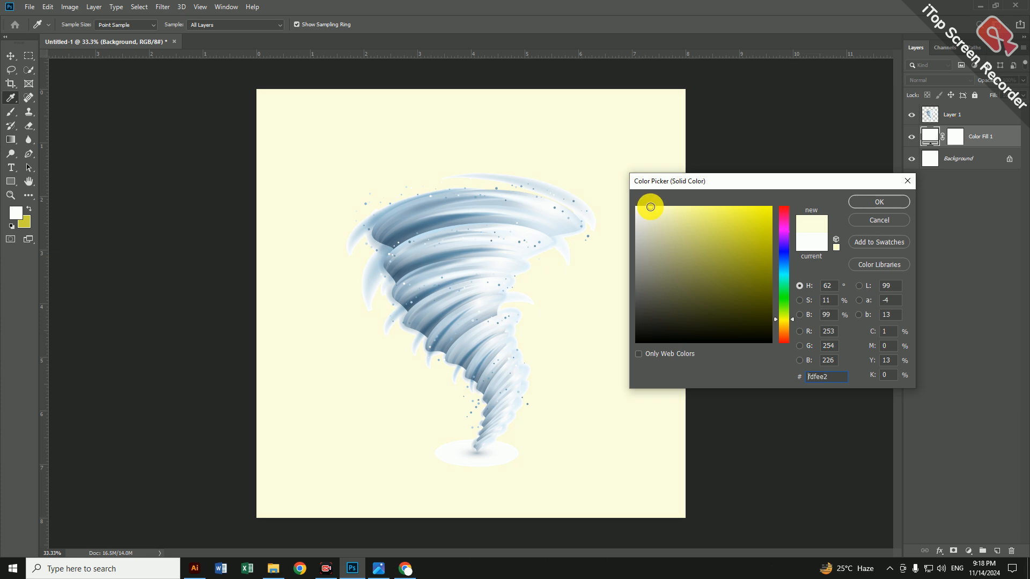
click(658, 207)
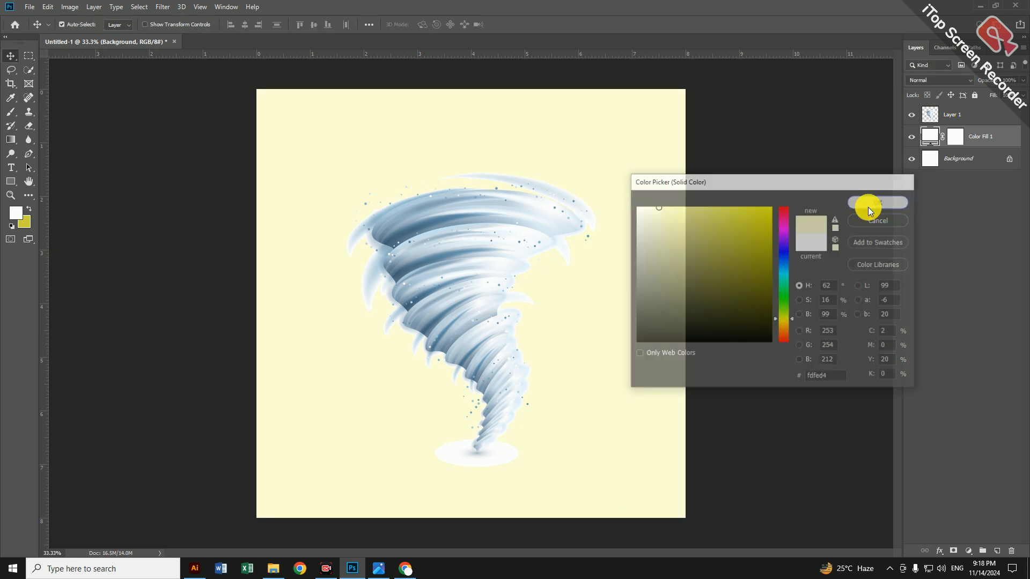
click(868, 205)
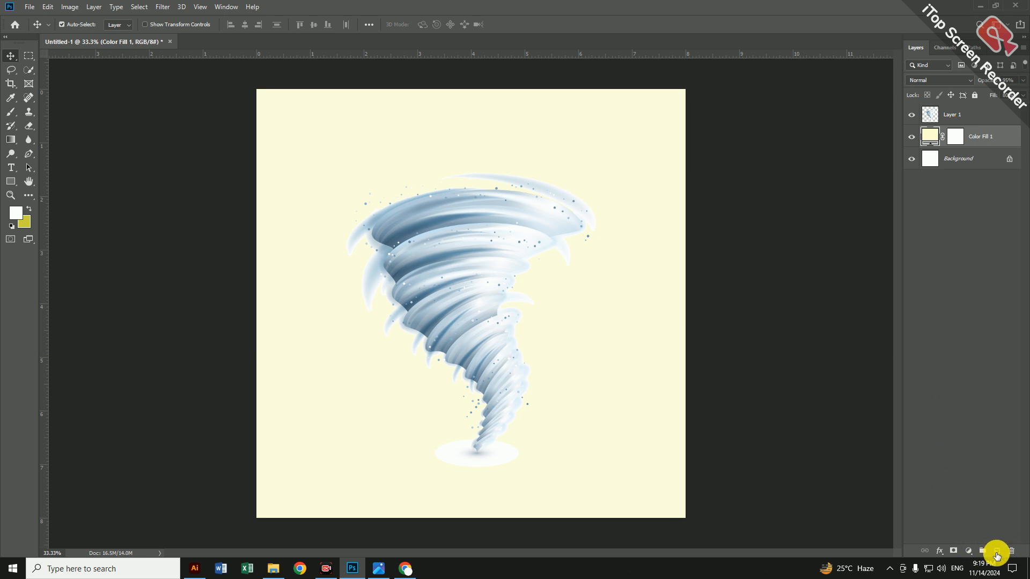
Add a new layer above the pale yellow fill and paint a soft white centre glow behind the tornado with a 2600 px brush.
click(996, 553)
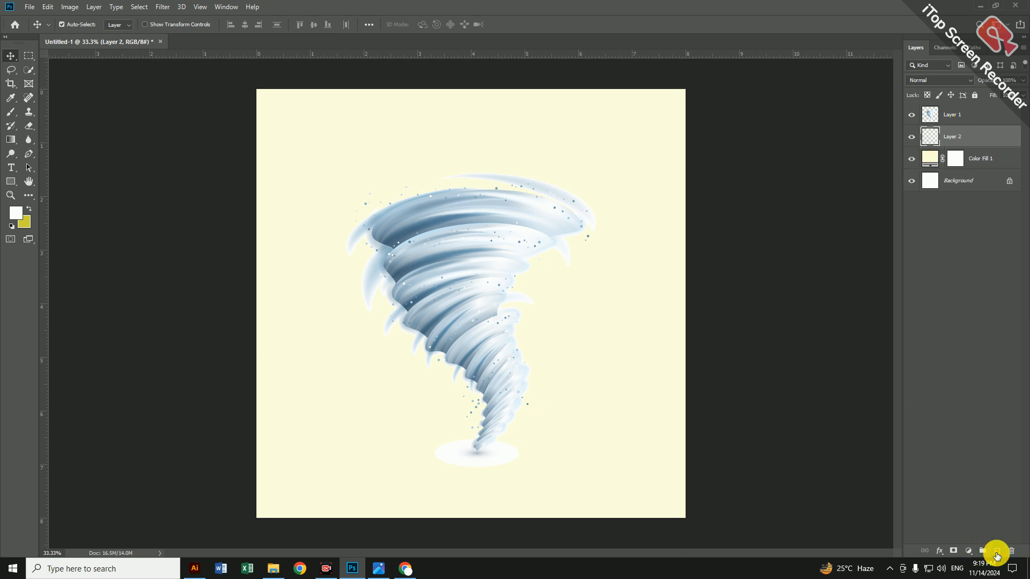
click(9, 112)
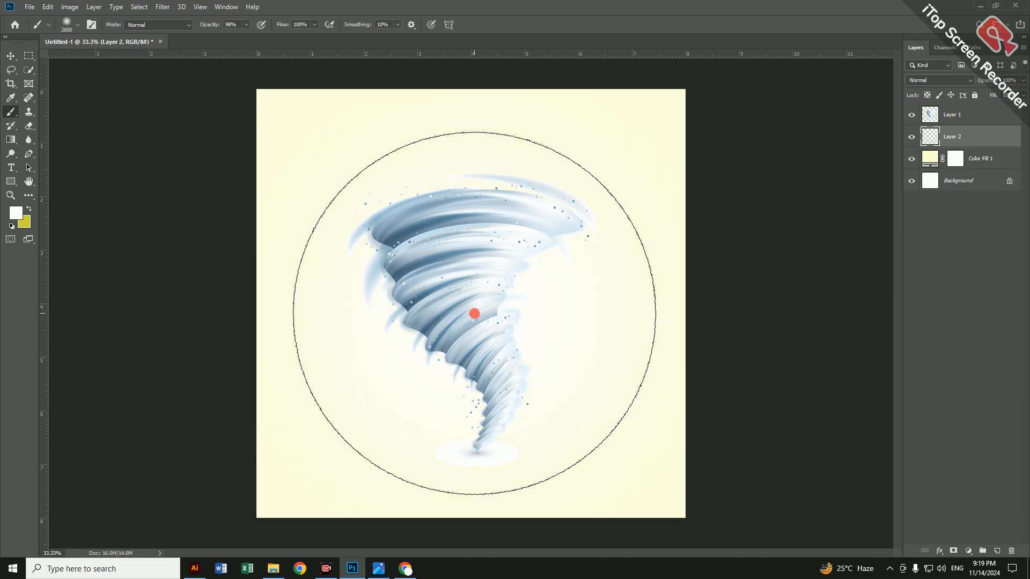
click(483, 317)
mouse_move(484, 317)
mouse_down()
mouse_move(475, 294)
mouse_move(489, 293)
mouse_move(479, 296)
mouse_move(482, 314)
mouse_move(471, 281)
mouse_move(488, 298)
mouse_up()
click(479, 296)
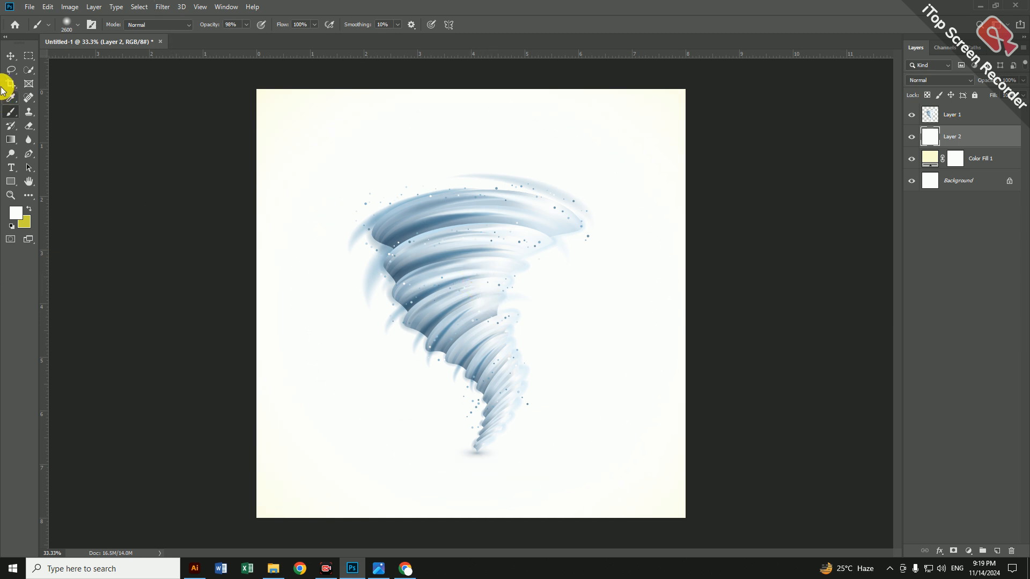
click(10, 57)
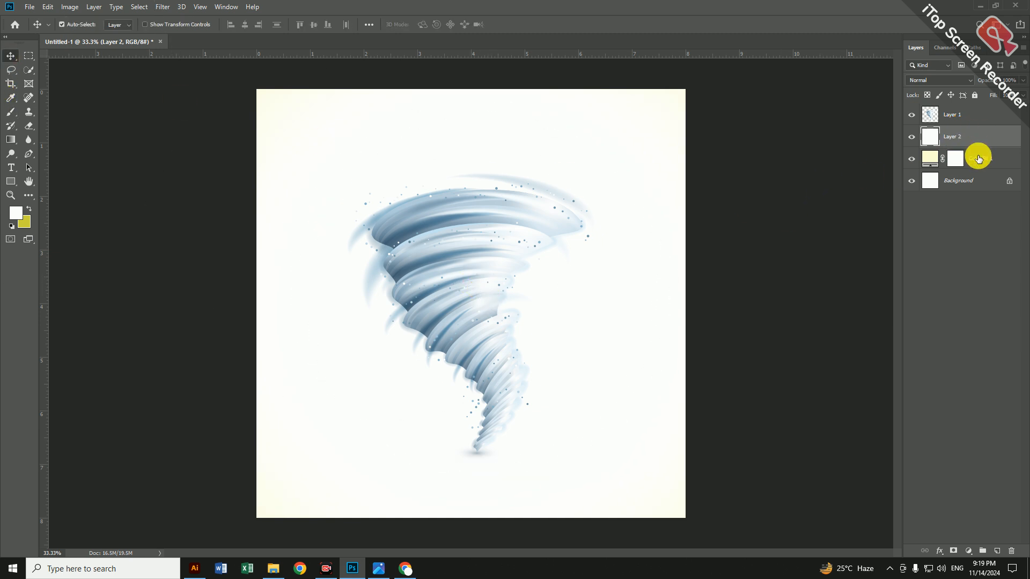
Raise the opacity of the pale yellow fill layer and move the tornado slightly down the canvas.
click(977, 157)
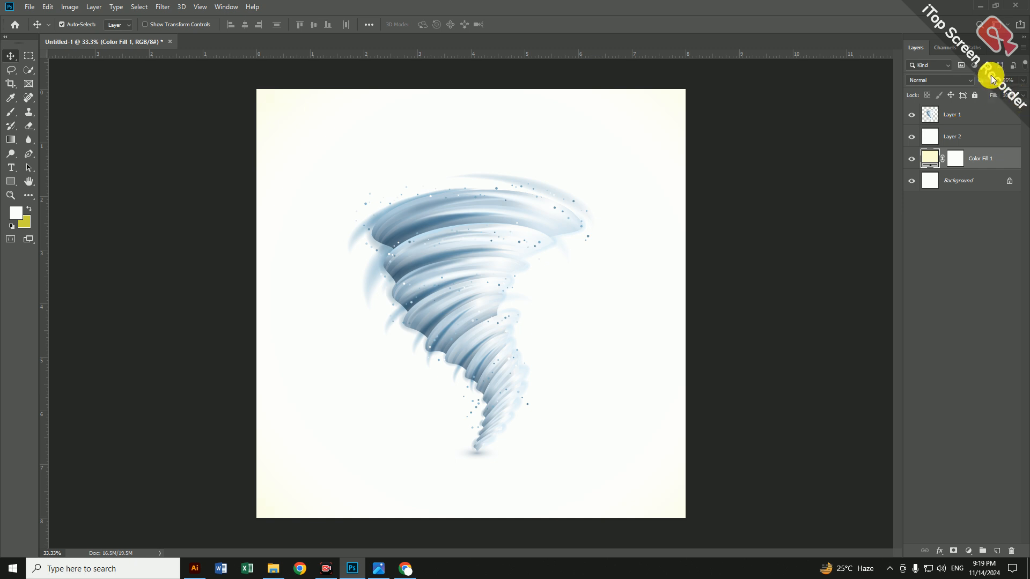
drag(986, 81, 1007, 80)
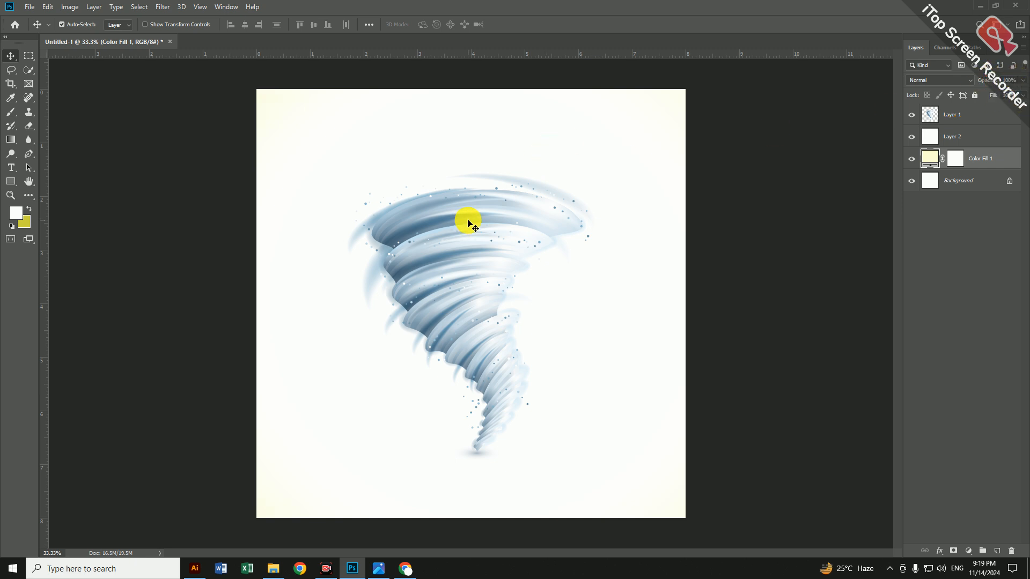
drag(463, 252, 455, 265)
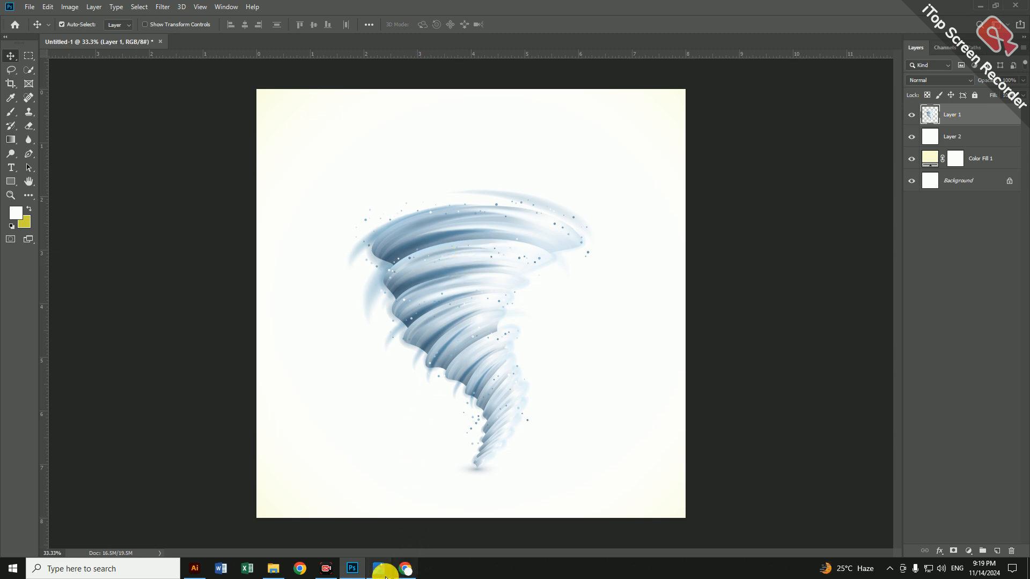
Check the Tornado Offer.jpg reference, then scale the tornado proportionally to about 86.88% and shift it slightly up.
click(382, 568)
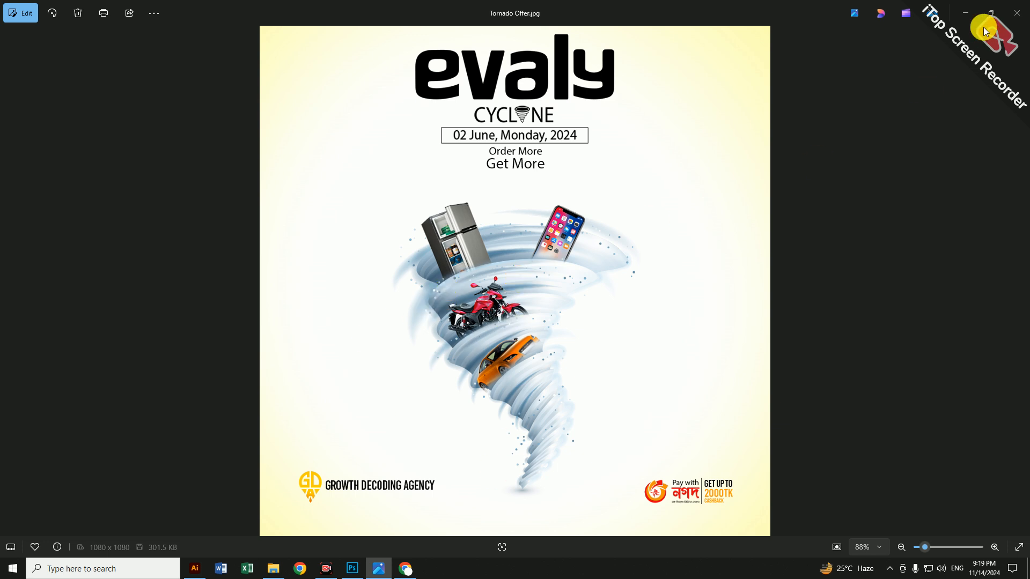
click(966, 15)
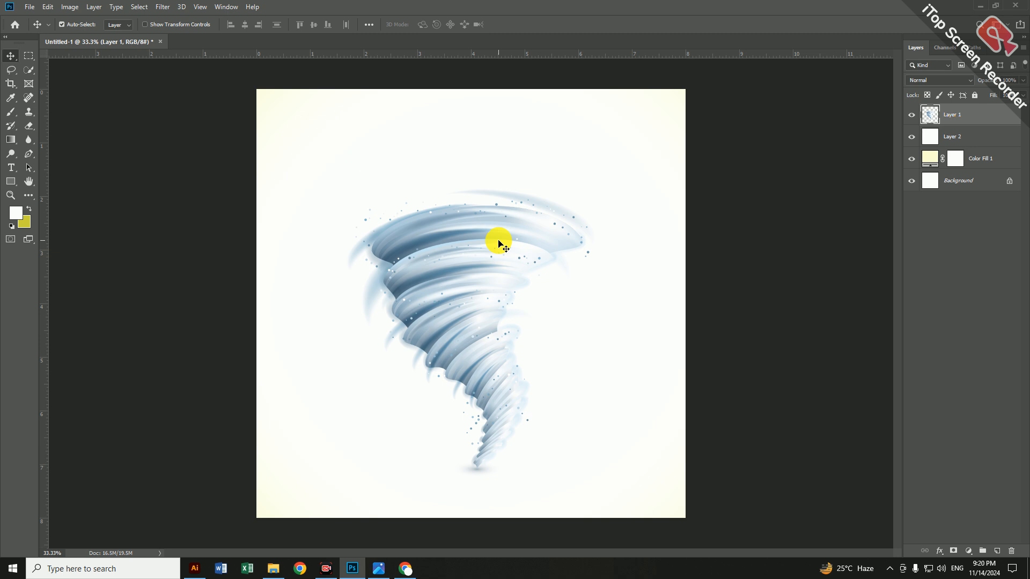
key(ctrl)
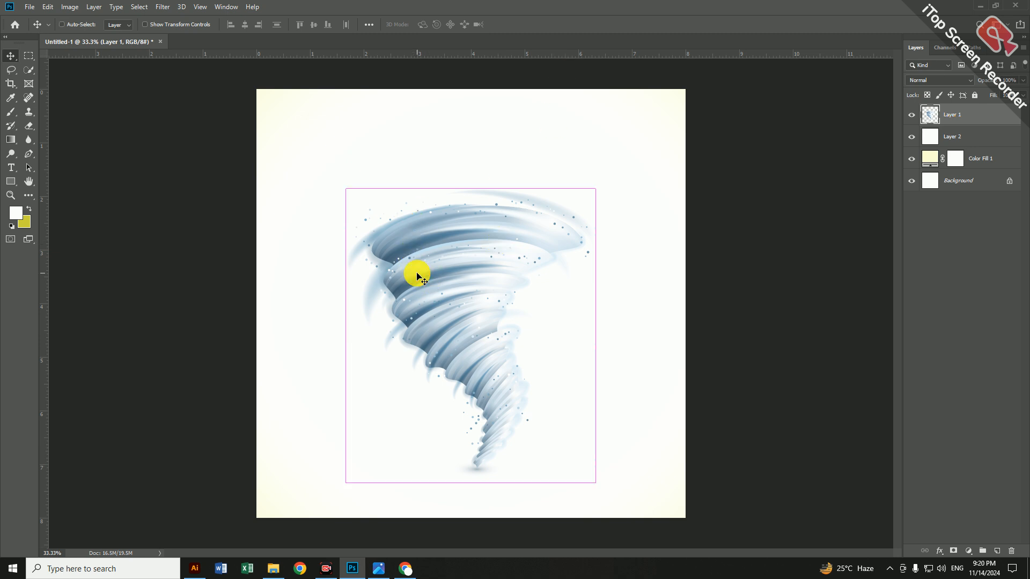
key(ctrl+t)
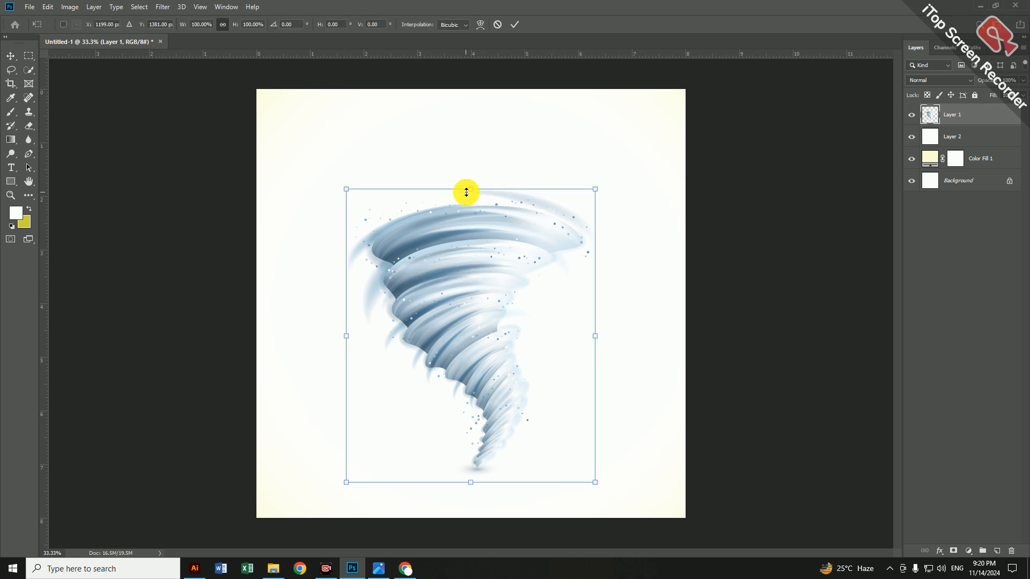
drag(468, 189, 465, 228)
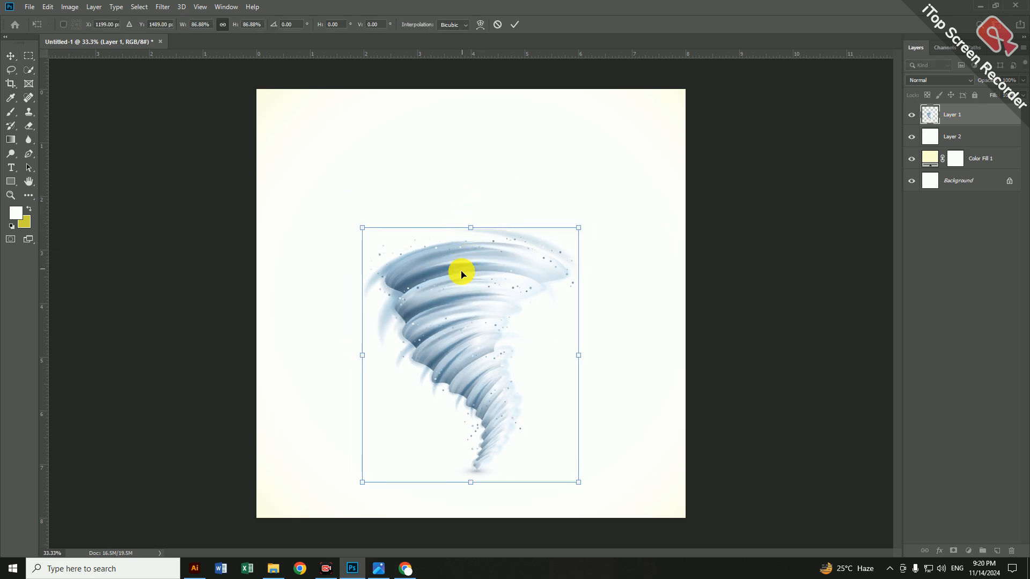
drag(462, 272, 464, 259)
double_click(464, 260)
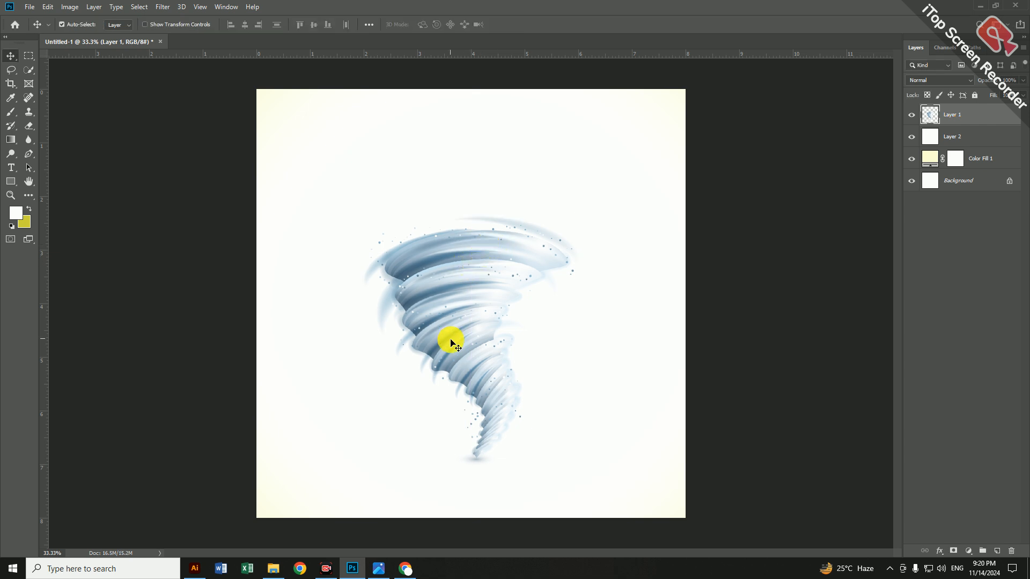
Switch to Chrome, search Google for "fridge png" and show the image results.
click(405, 568)
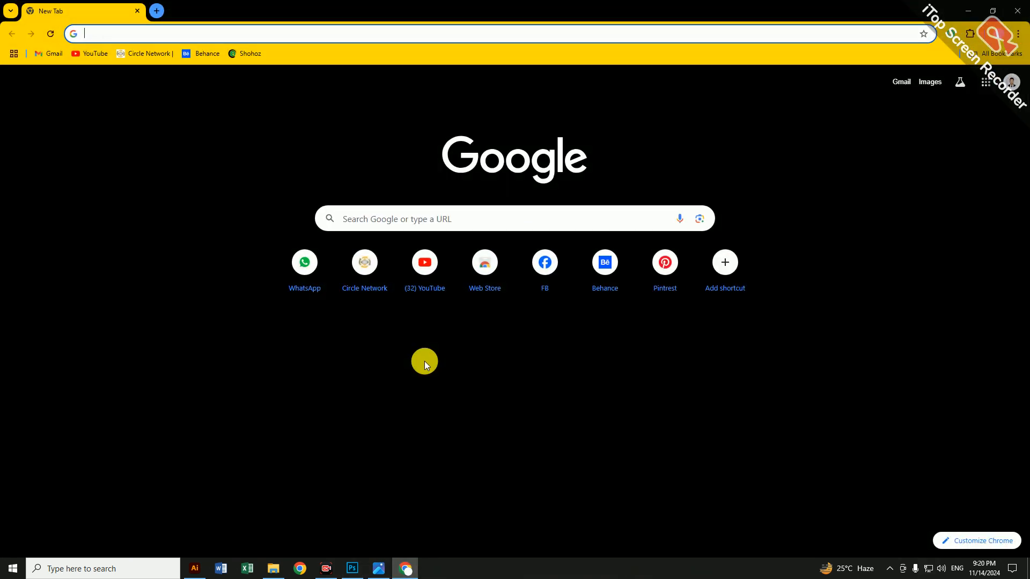
click(459, 221)
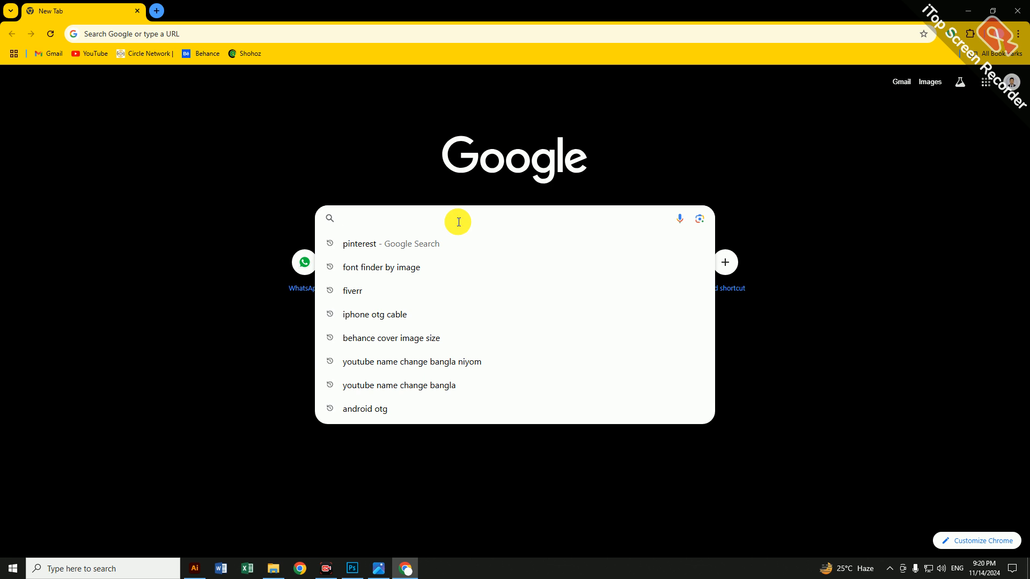
text(frig)
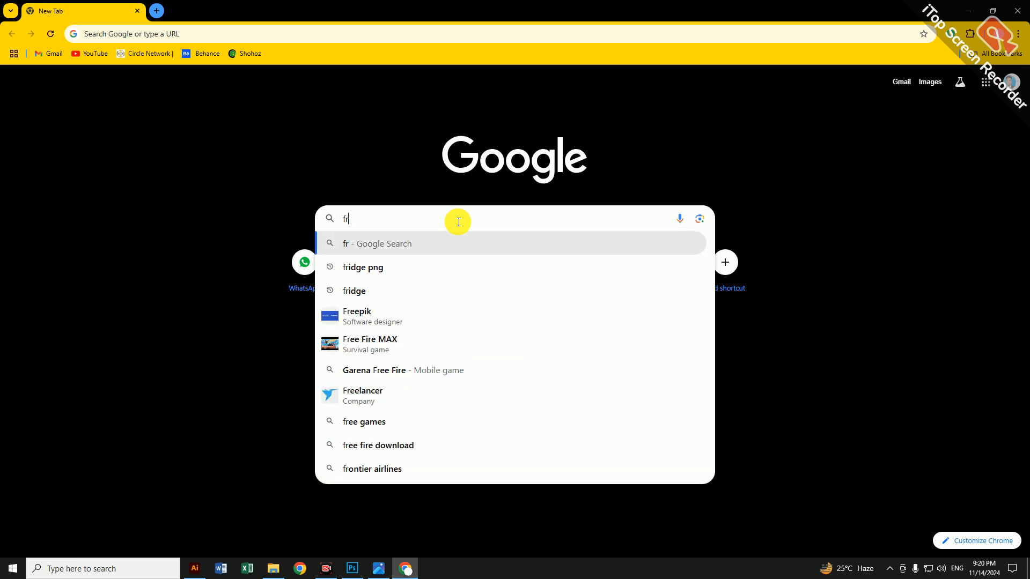
key(BackSpace)
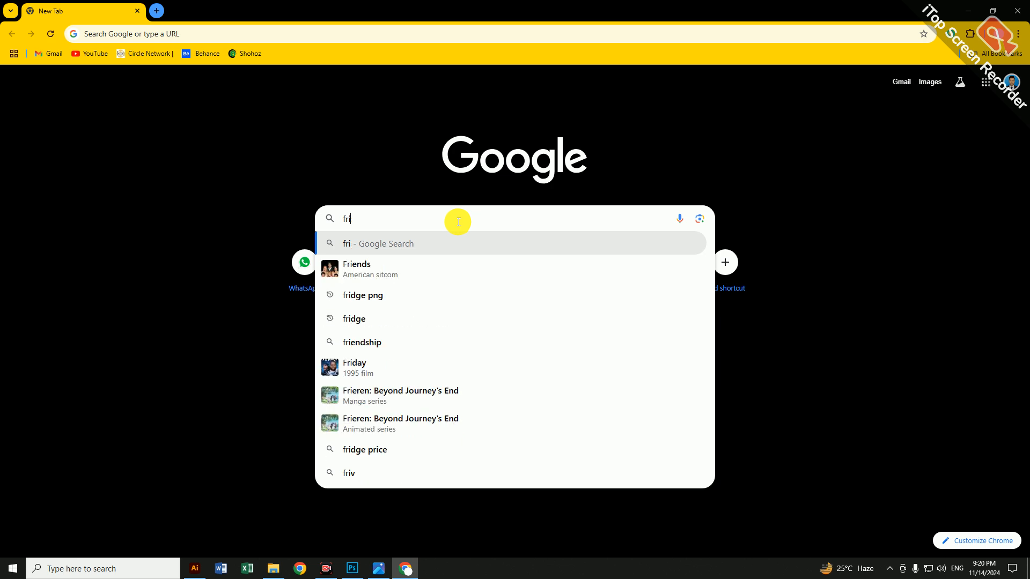
text(dg)
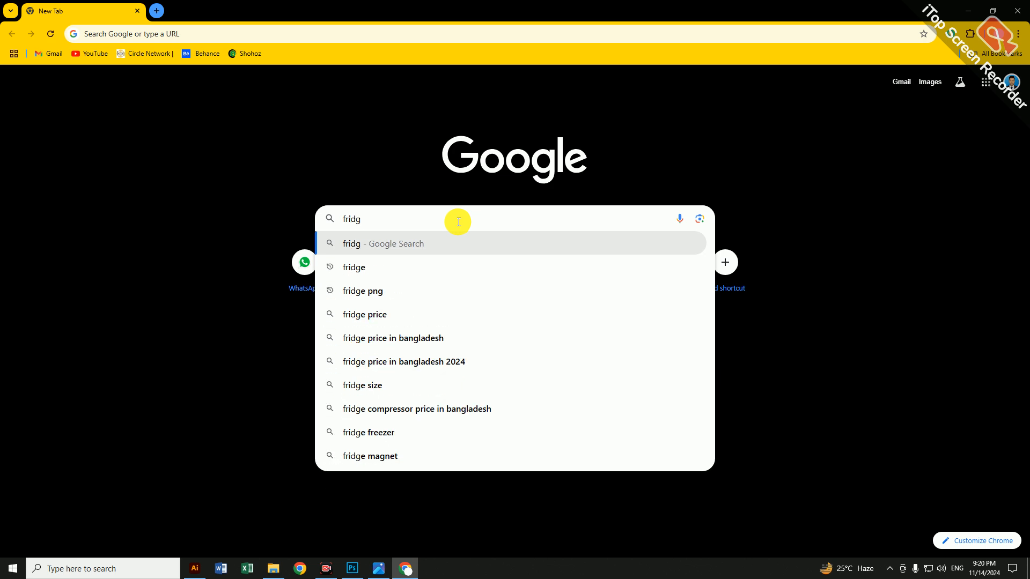
click(444, 286)
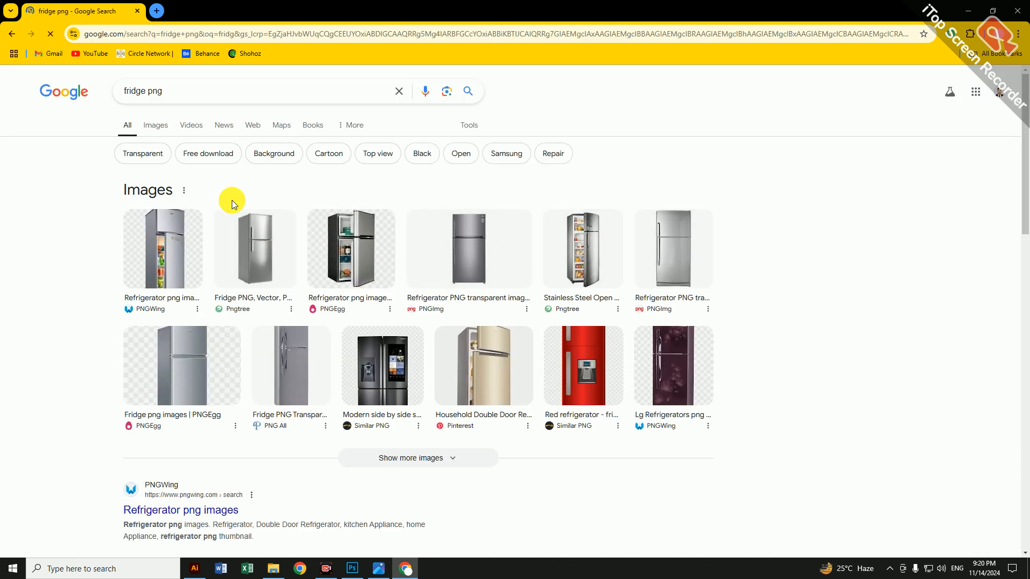
click(149, 132)
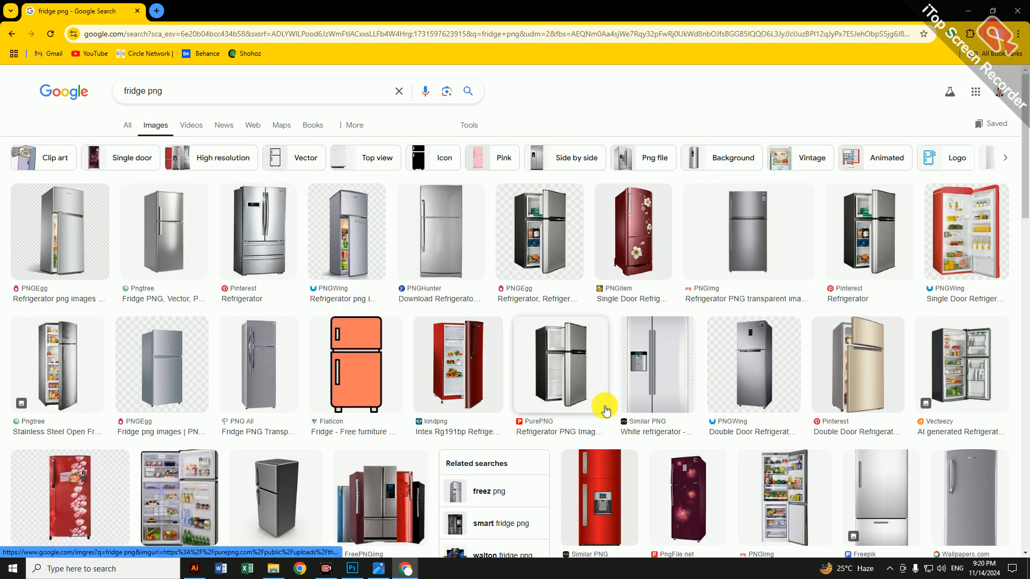
Browse the fridge image results for a transparent fridge picture suitable for the tornado artwork.
scroll(605, 411, down, 5)
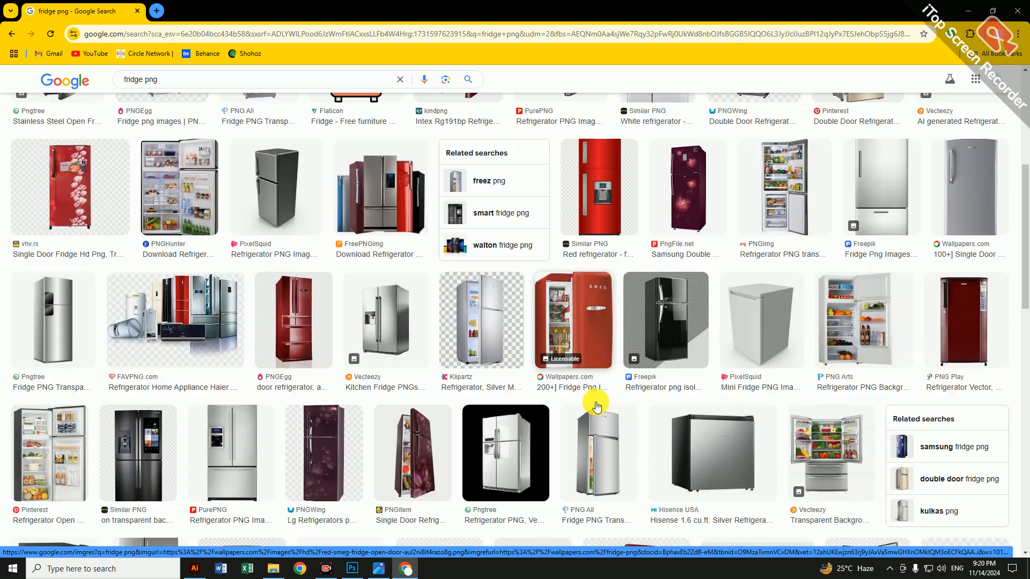
scroll(597, 406, down, 4)
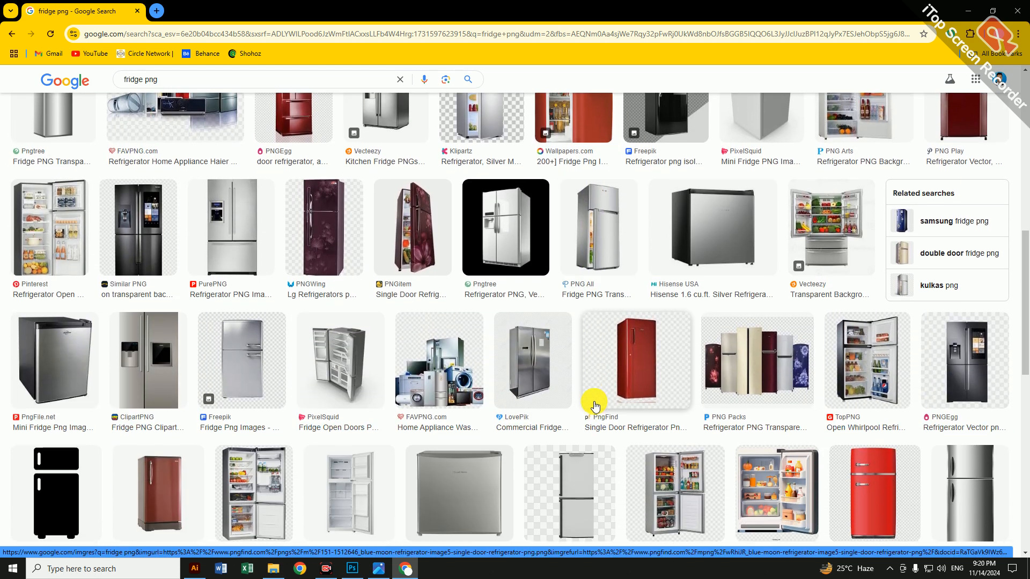
scroll(594, 403, down, 6)
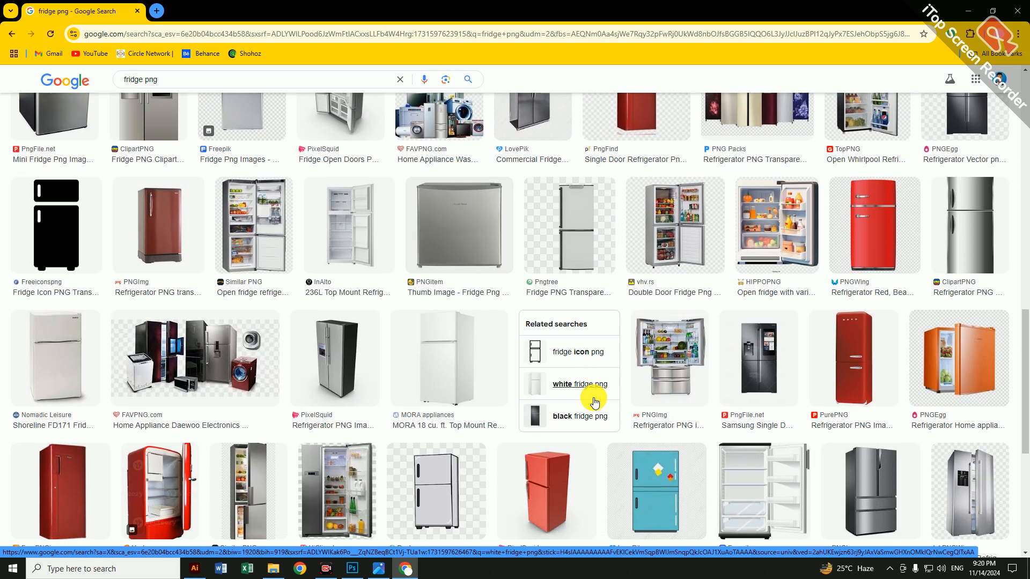
scroll(594, 403, down, 7)
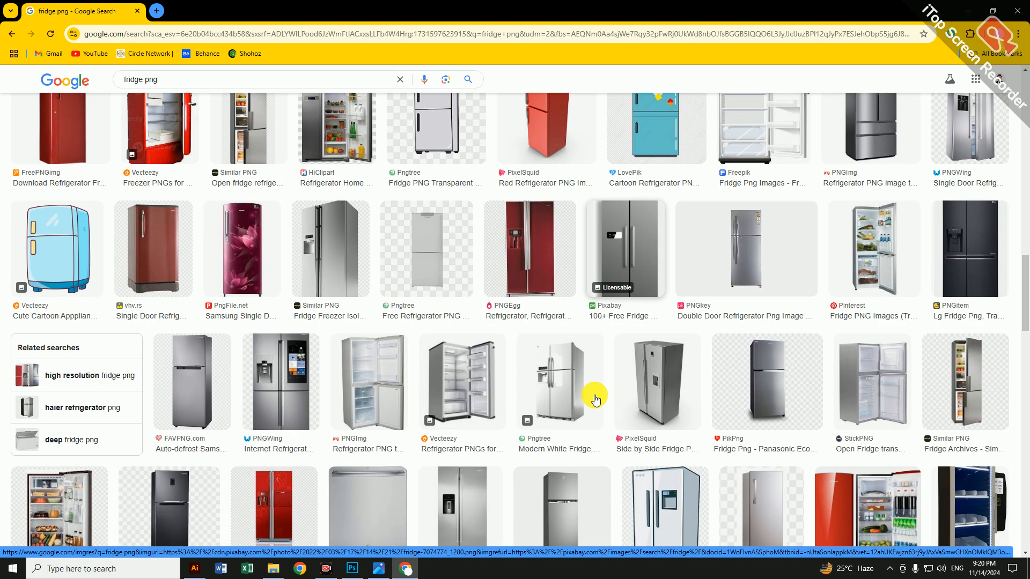
scroll(595, 401, down, 5)
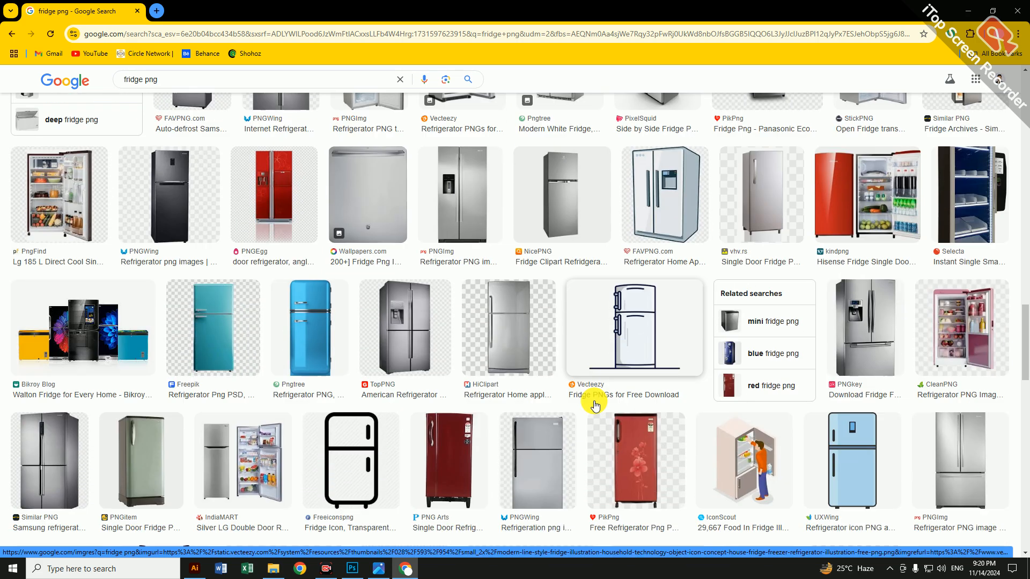
scroll(594, 403, down, 3)
scroll(595, 404, up, 13)
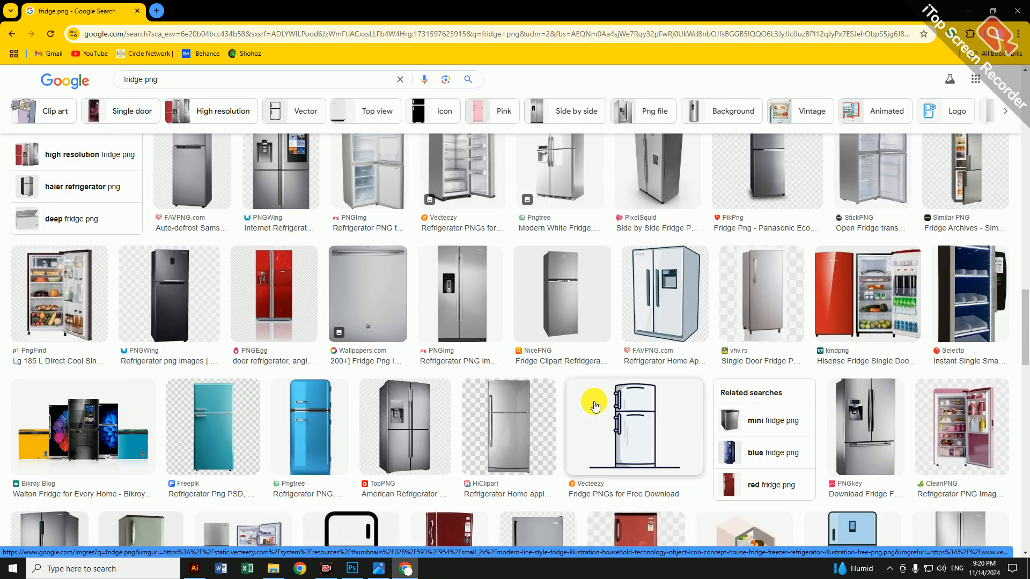
scroll(600, 411, up, 15)
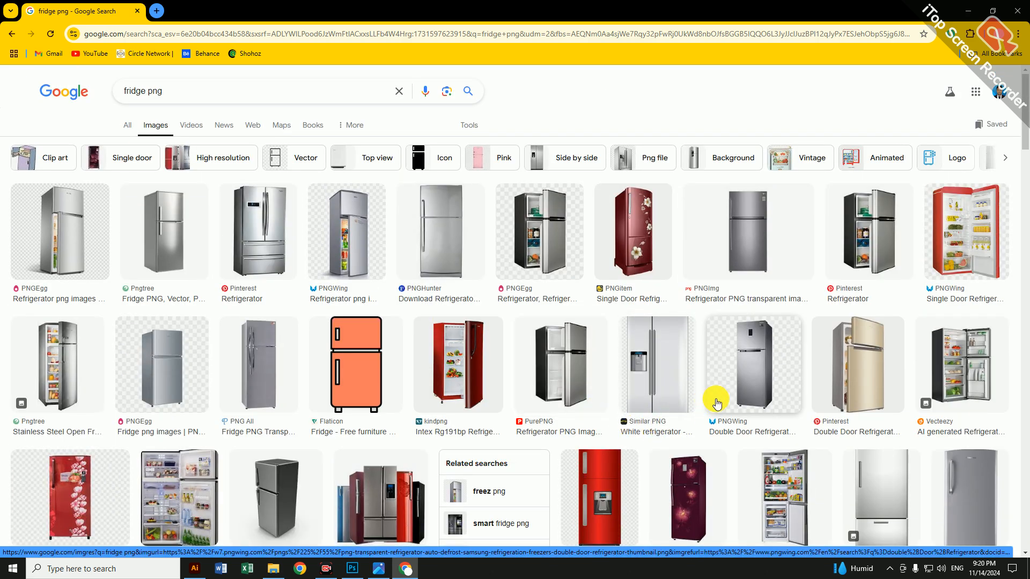
scroll(717, 402, down, 2)
scroll(717, 402, down, 2)
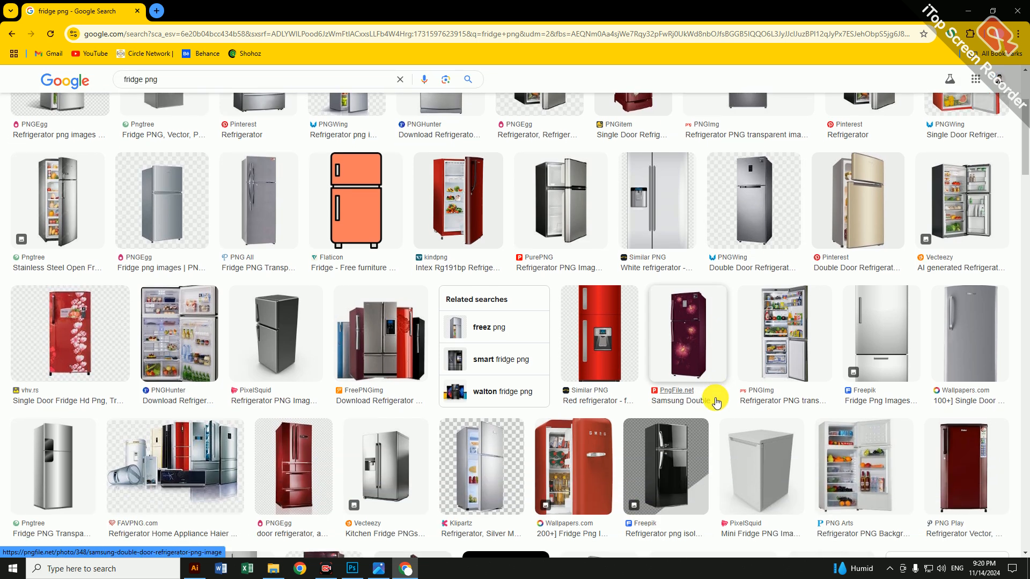
scroll(716, 402, down, 1)
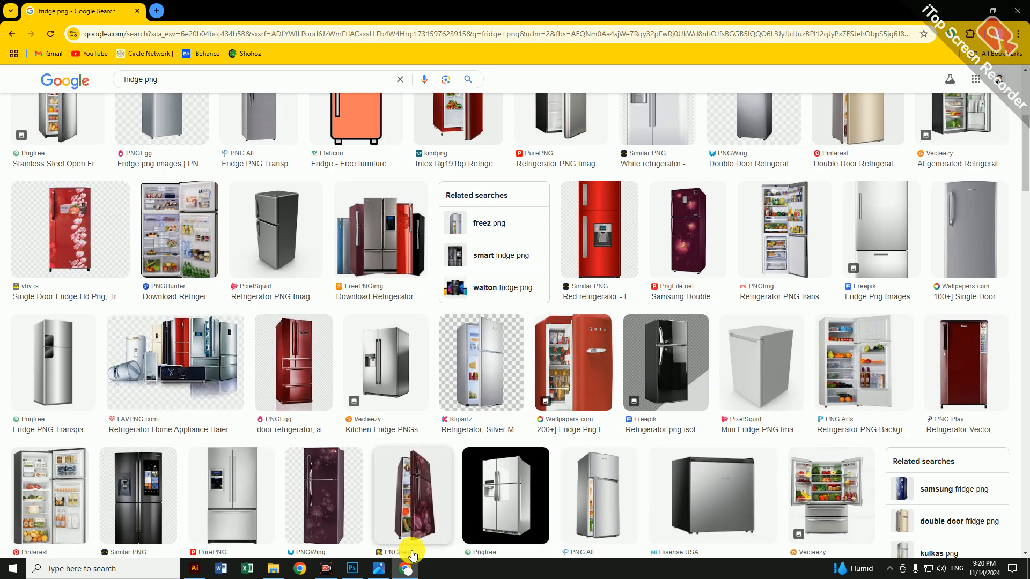
Check the fridge in the Tornado Offer.jpg reference, then browse the fridge image results in Chrome for a comparable silver fridge.
click(377, 570)
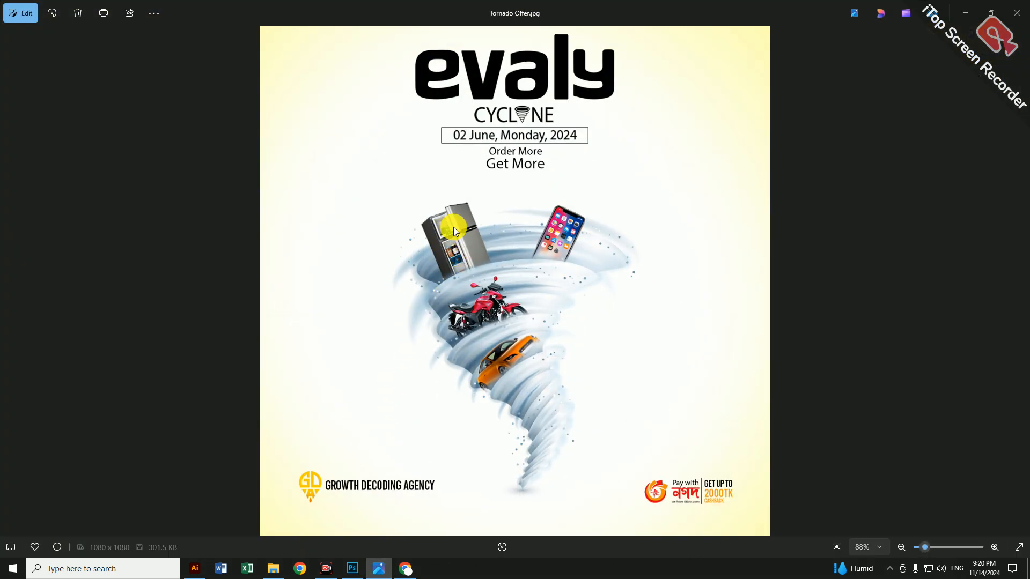
click(965, 12)
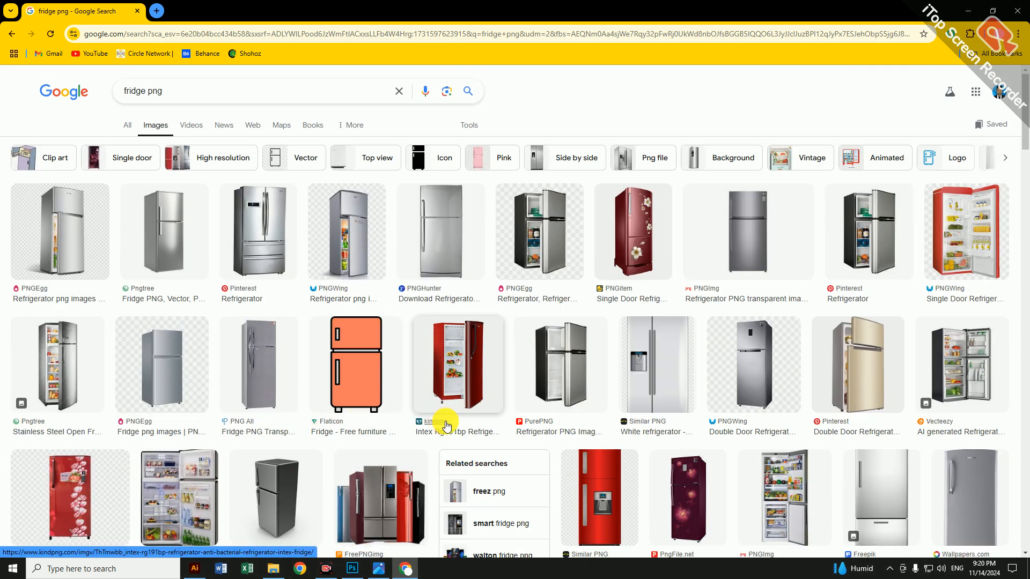
scroll(513, 399, down, 4)
scroll(512, 398, up, 1)
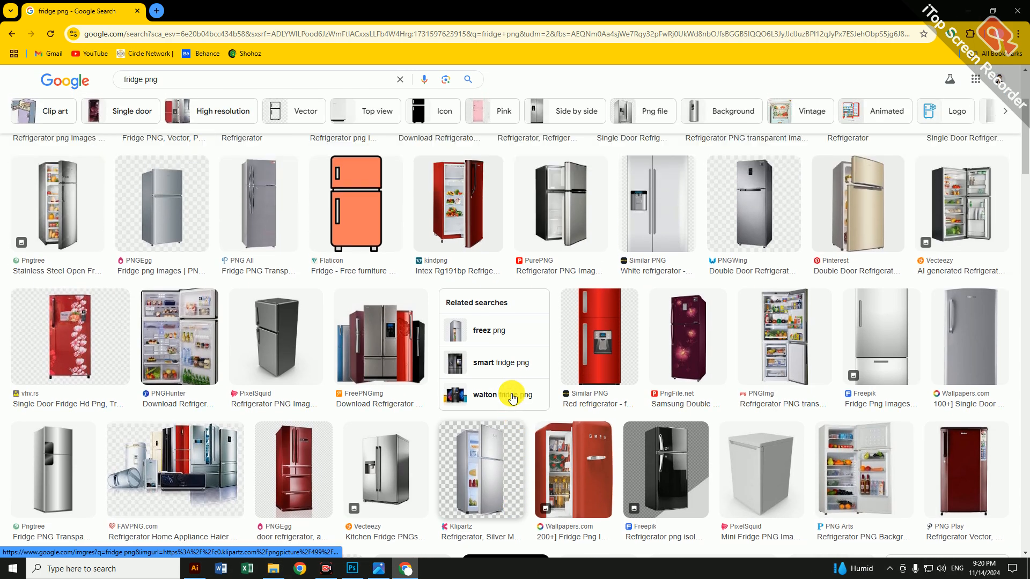
scroll(512, 399, down, 4)
scroll(512, 398, down, 7)
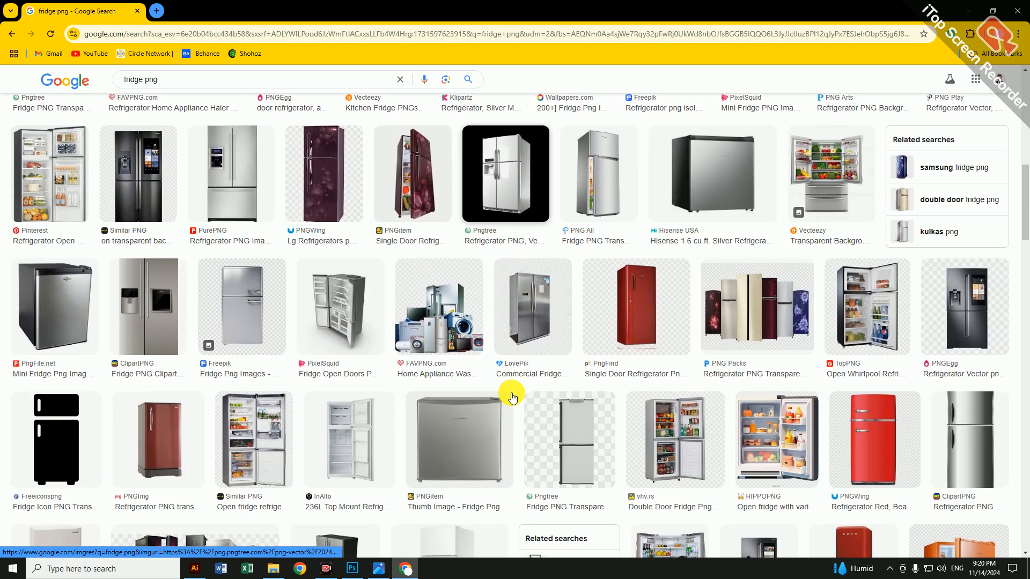
scroll(513, 397, down, 3)
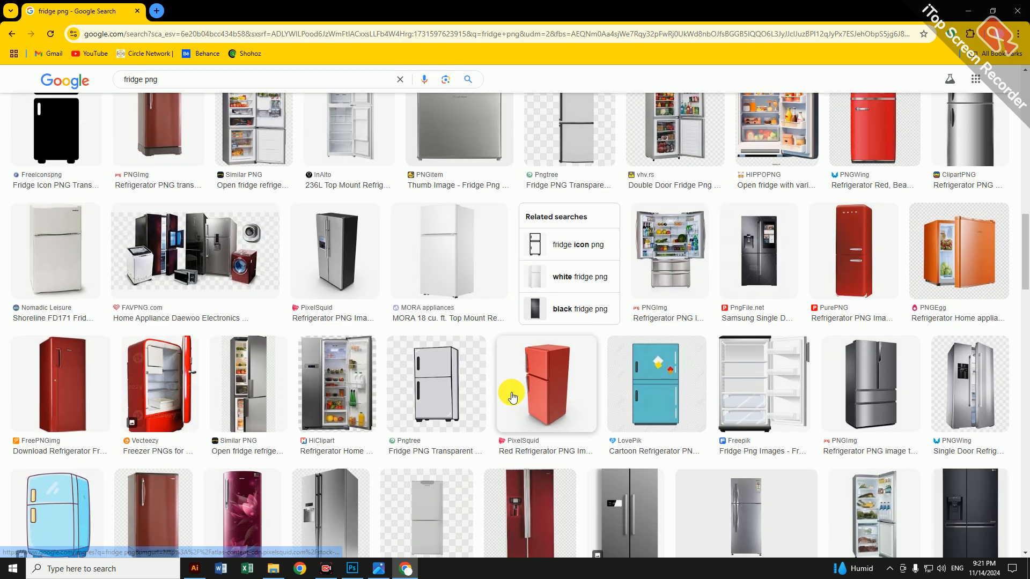
scroll(512, 397, up, 1)
scroll(512, 397, down, 4)
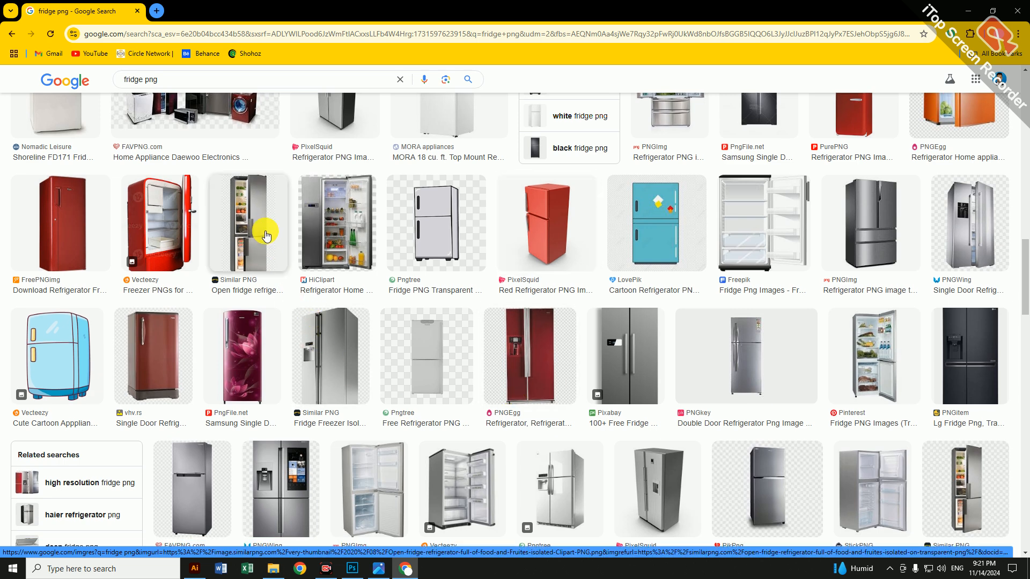
scroll(644, 316, down, 4)
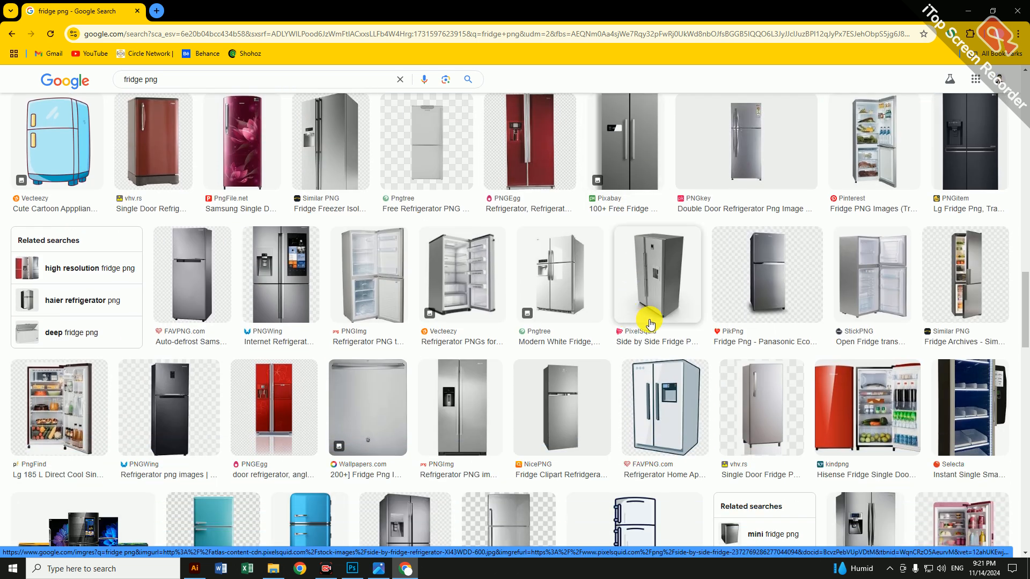
Preview the silver open-door fridge from Similar PNG and look through its related images.
click(981, 257)
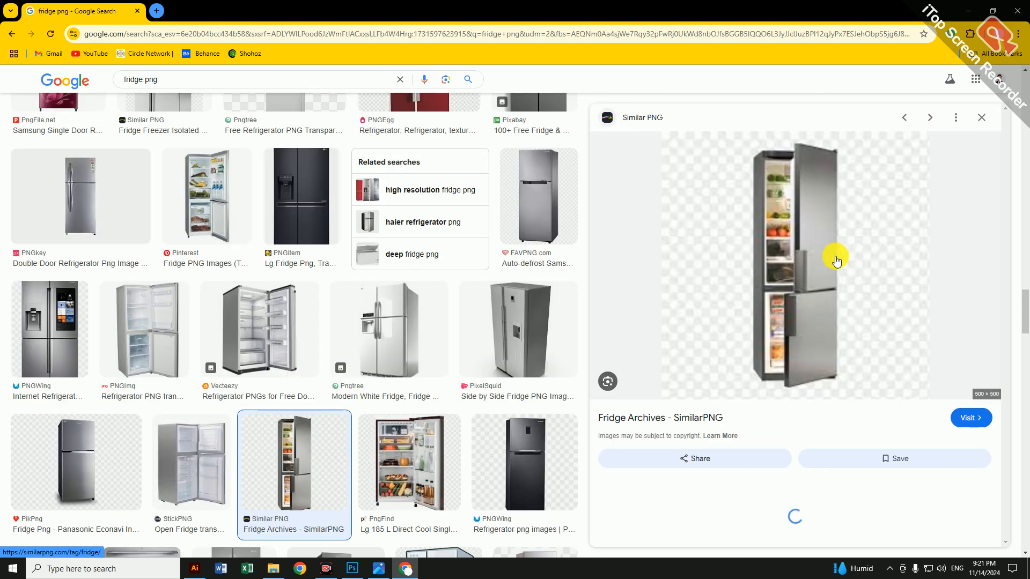
scroll(834, 261, down, 10)
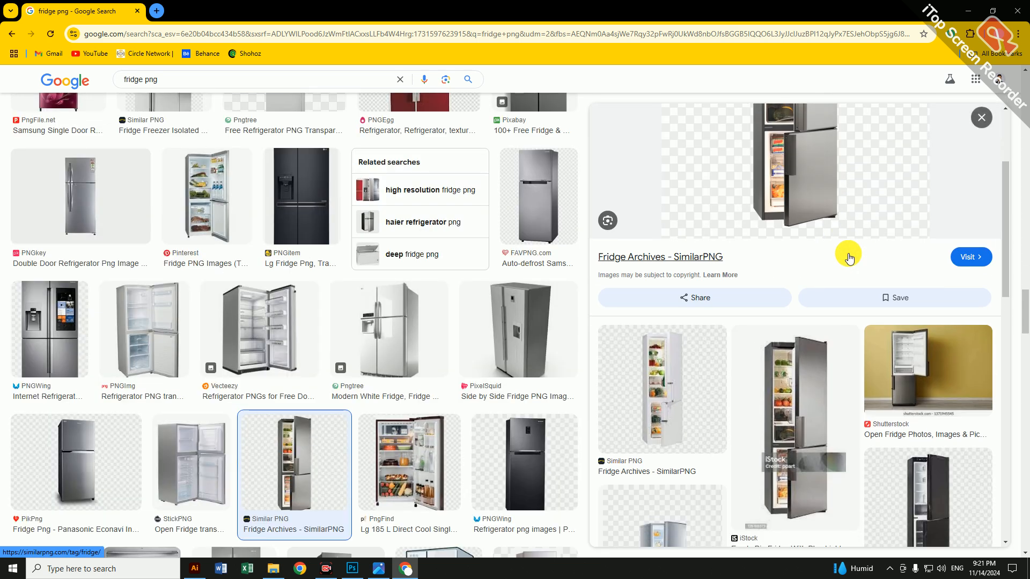
scroll(849, 258, down, 4)
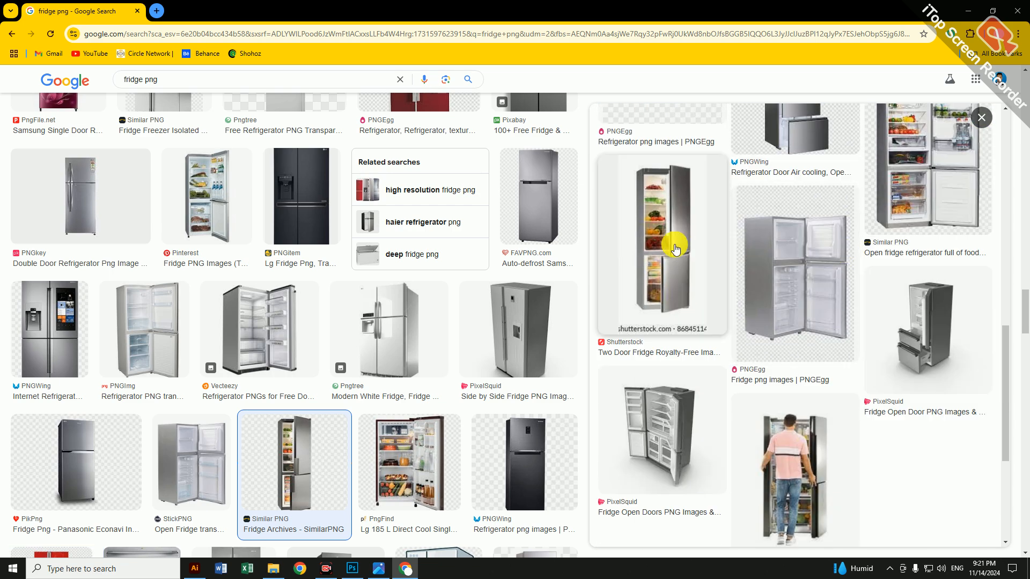
scroll(837, 258, down, 5)
scroll(778, 289, up, 15)
scroll(778, 290, up, 4)
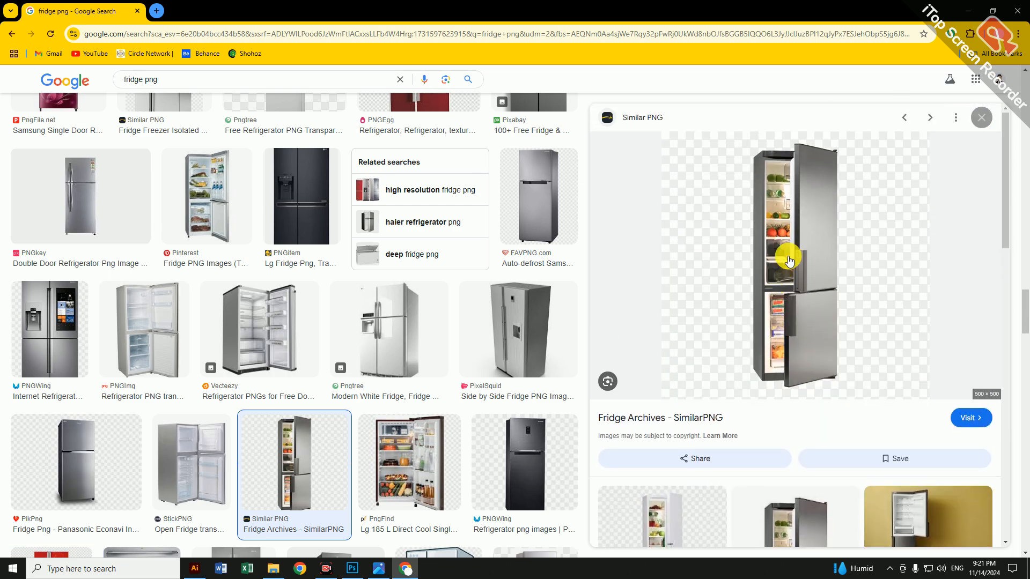
Save the previewed fridge picture to the Downloads folder as a PNG image, keeping the suggested file name.
right_click(798, 226)
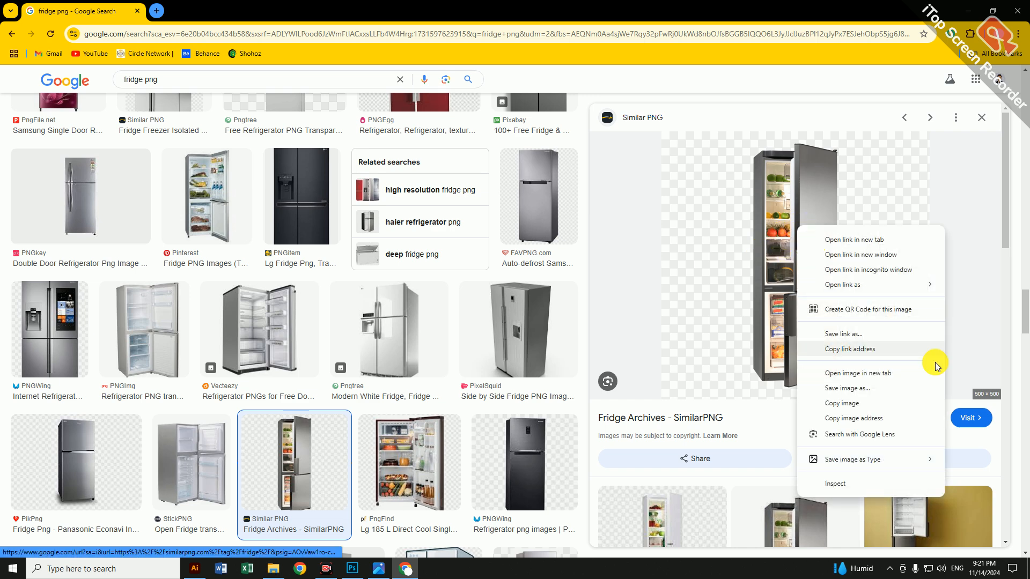
click(849, 390)
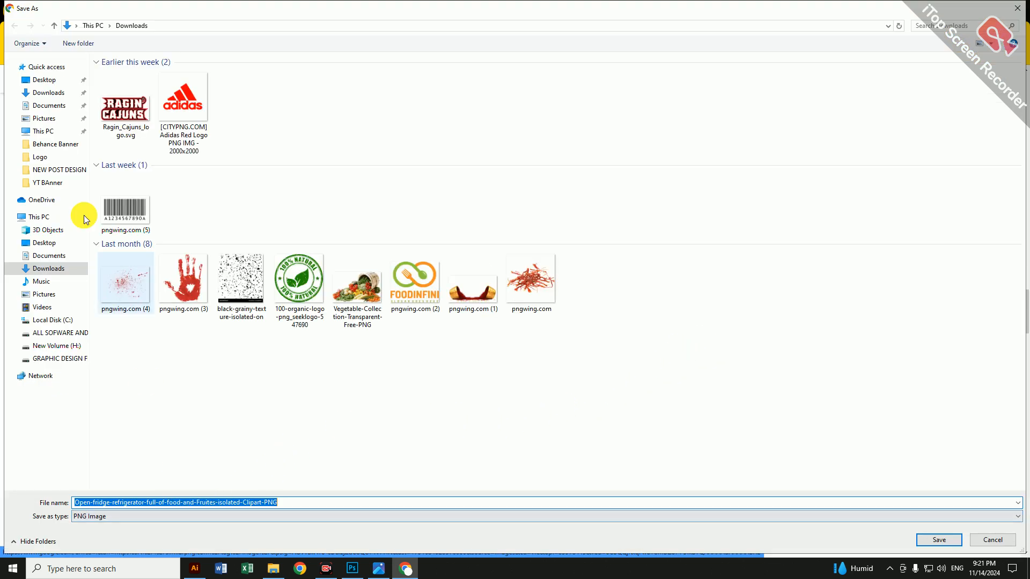
click(52, 97)
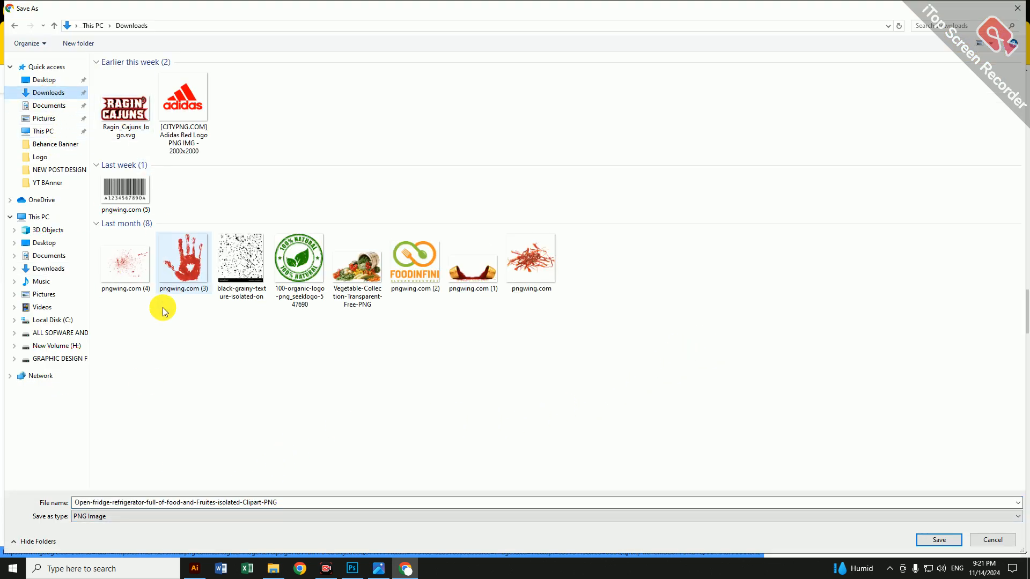
click(928, 538)
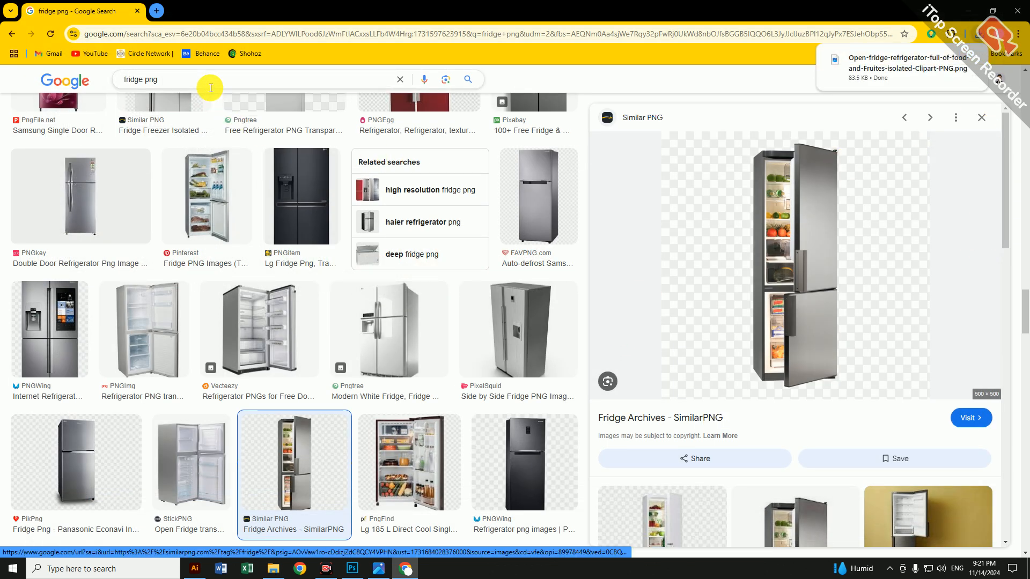
Replace the fridge search with an image search for "smart phone png".
drag(210, 81, 30, 82)
text(s)
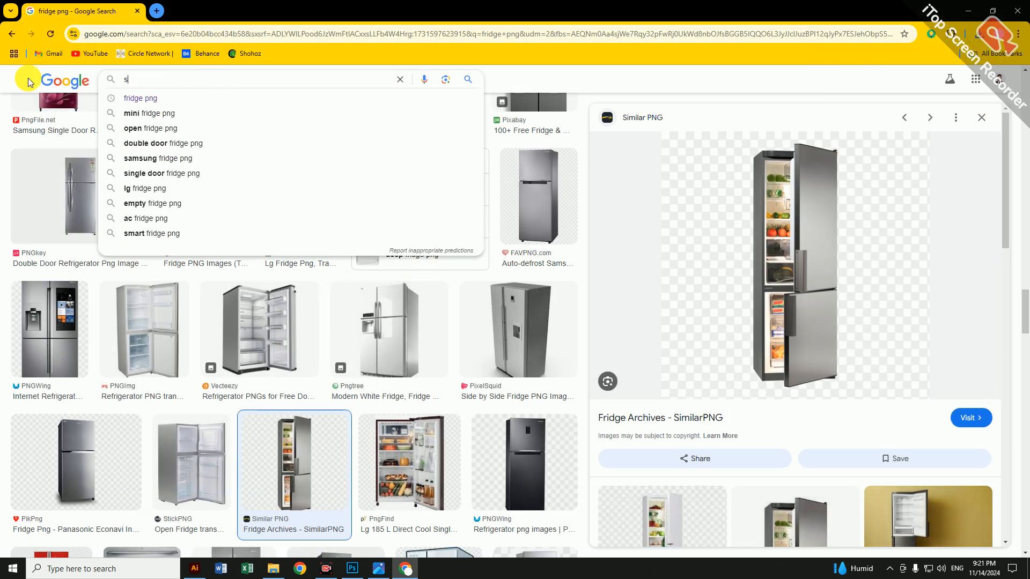
text(mart)
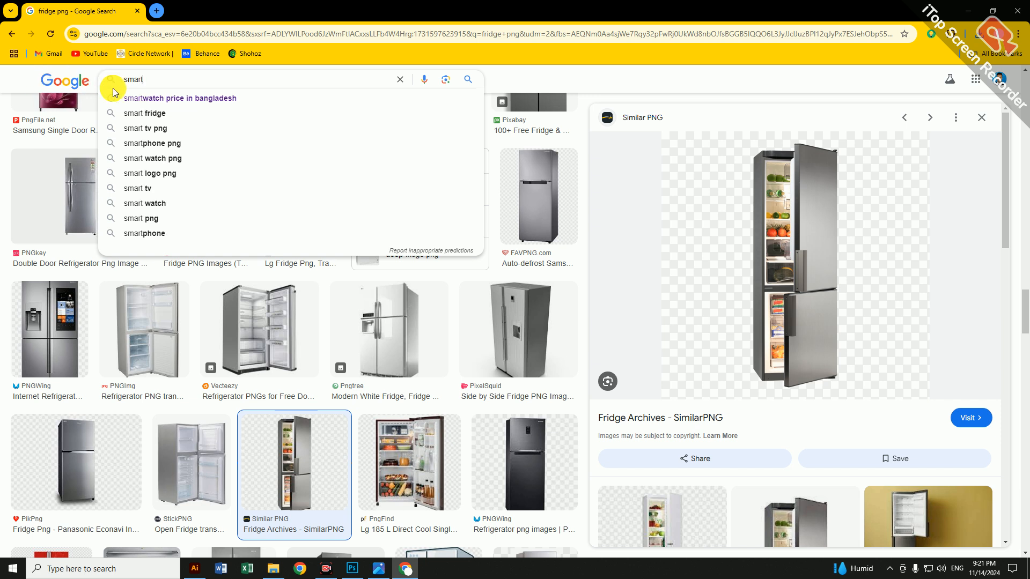
text( ph)
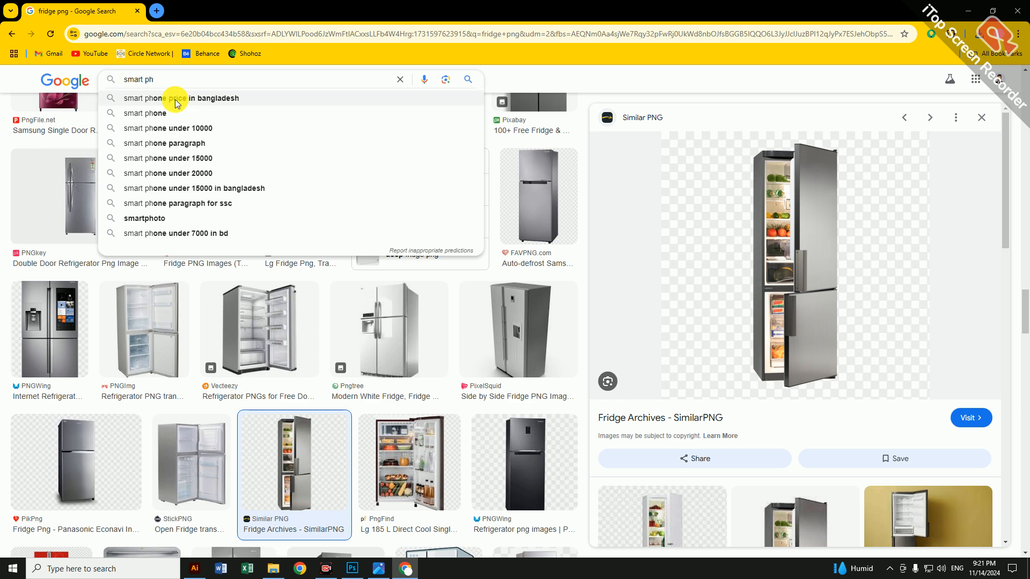
click(173, 112)
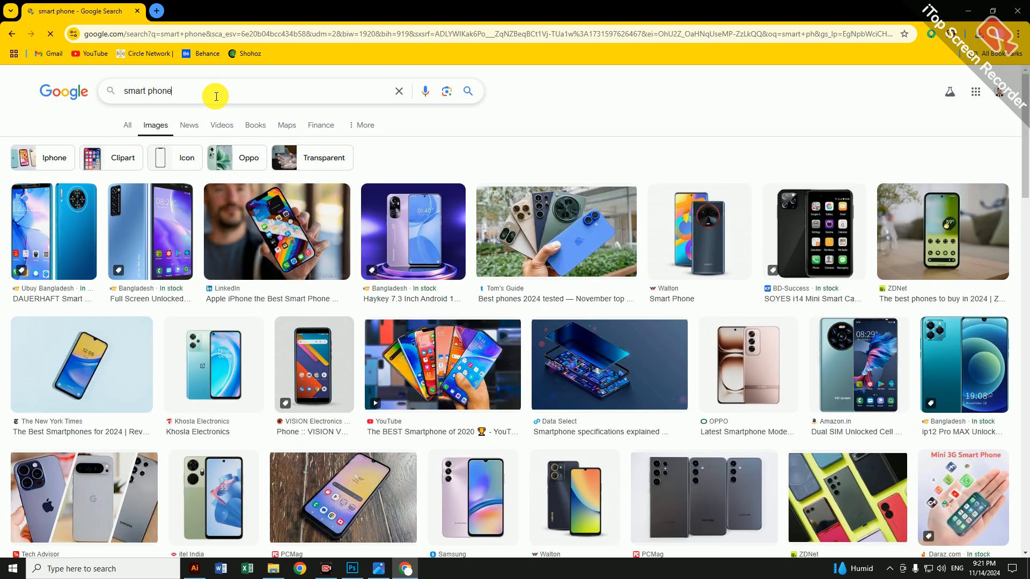
click(216, 96)
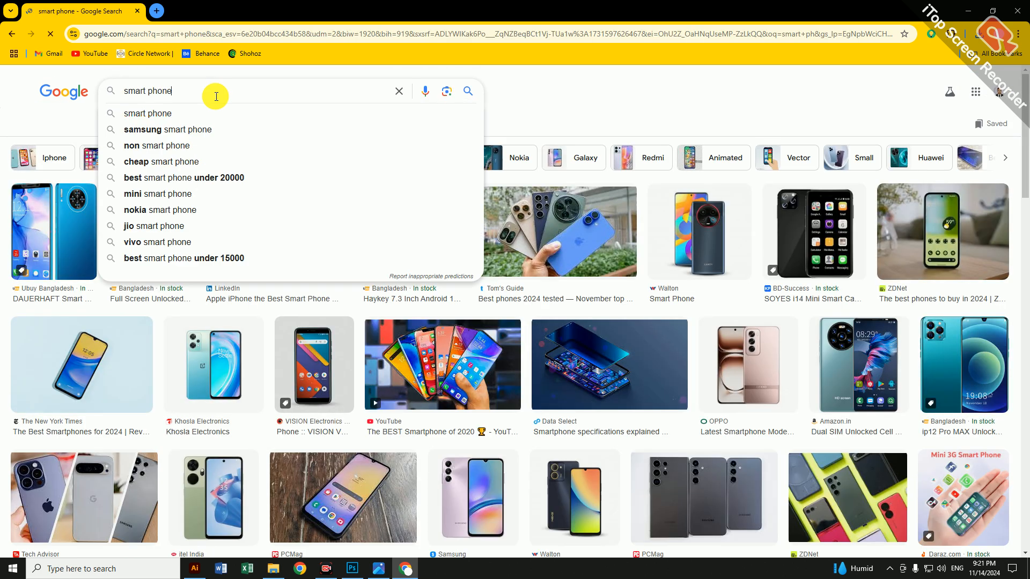
text(png)
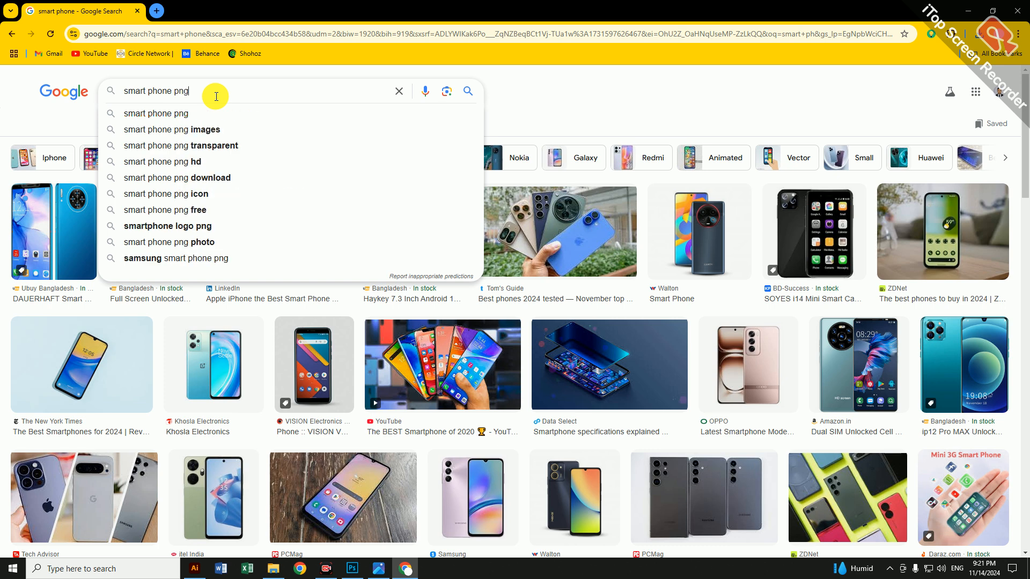
key(Return)
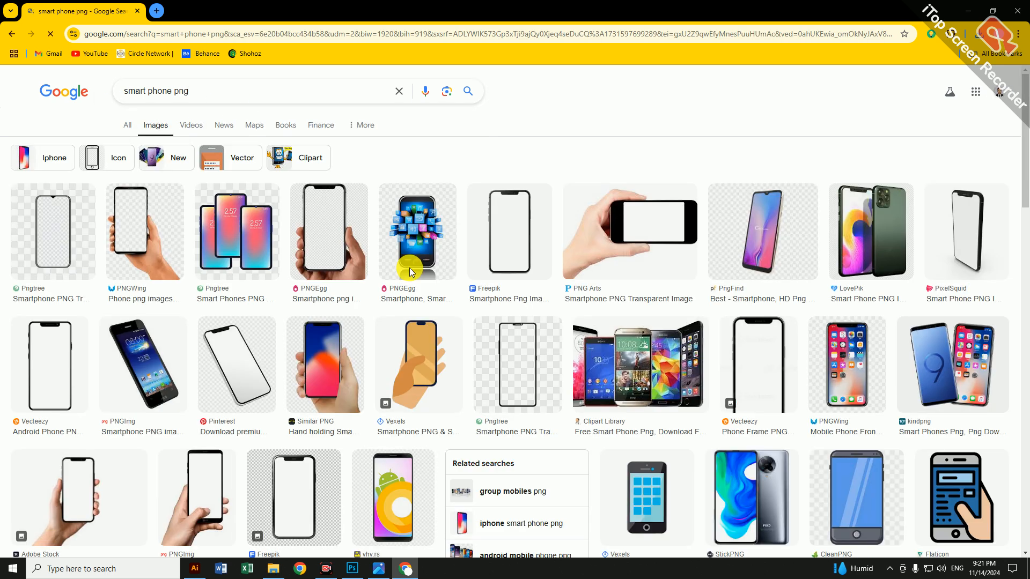
Preview the PNGWing mobile phone front image from the results, glance at related images and visit its source page.
scroll(543, 381, down, 1)
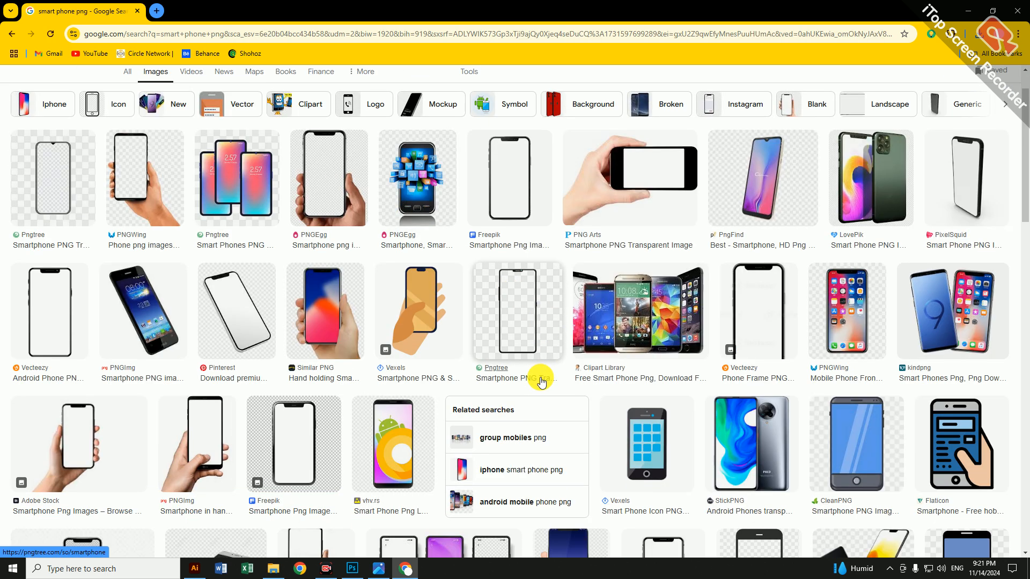
click(872, 306)
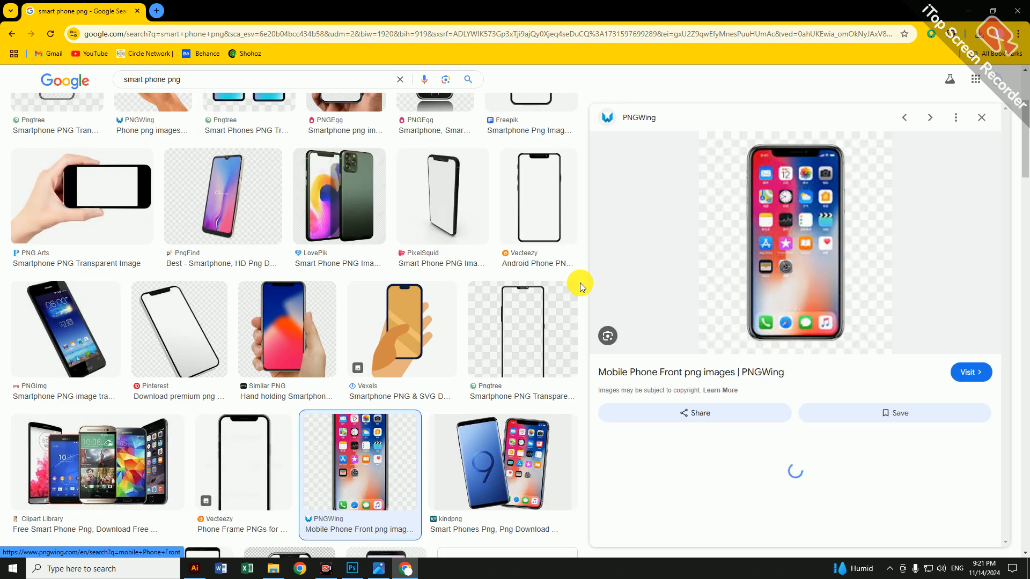
scroll(606, 274, down, 4)
scroll(607, 273, down, 1)
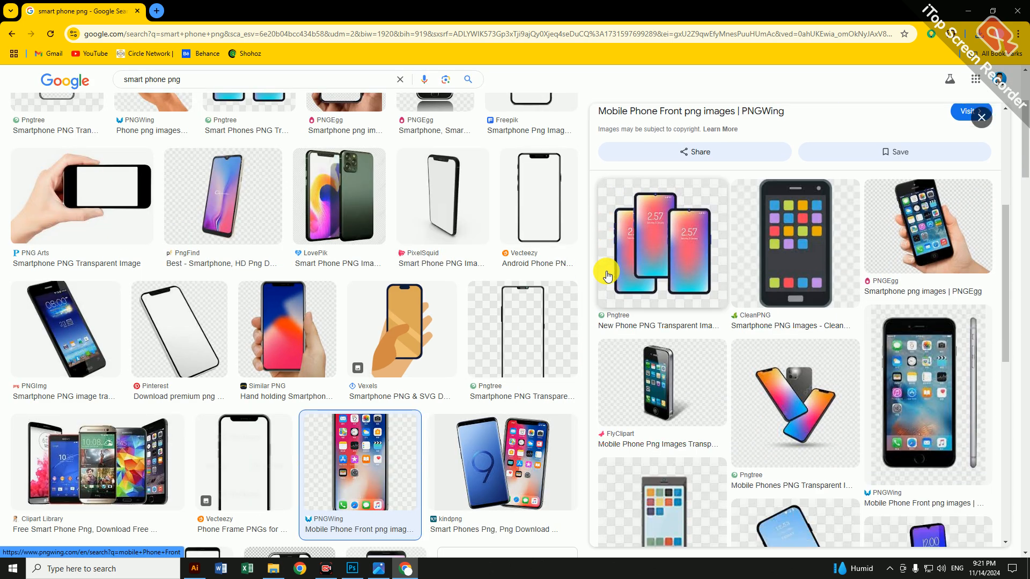
scroll(756, 292, up, 2)
click(809, 120)
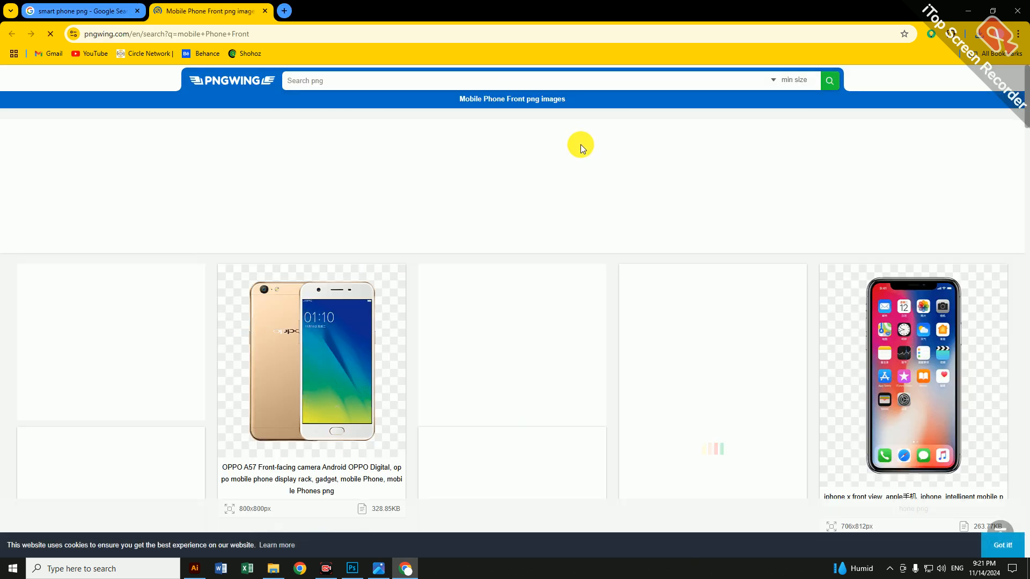
Open the iPhone X front view image on PNGWing, request its PNG download and dismiss the ad.
scroll(568, 297, down, 2)
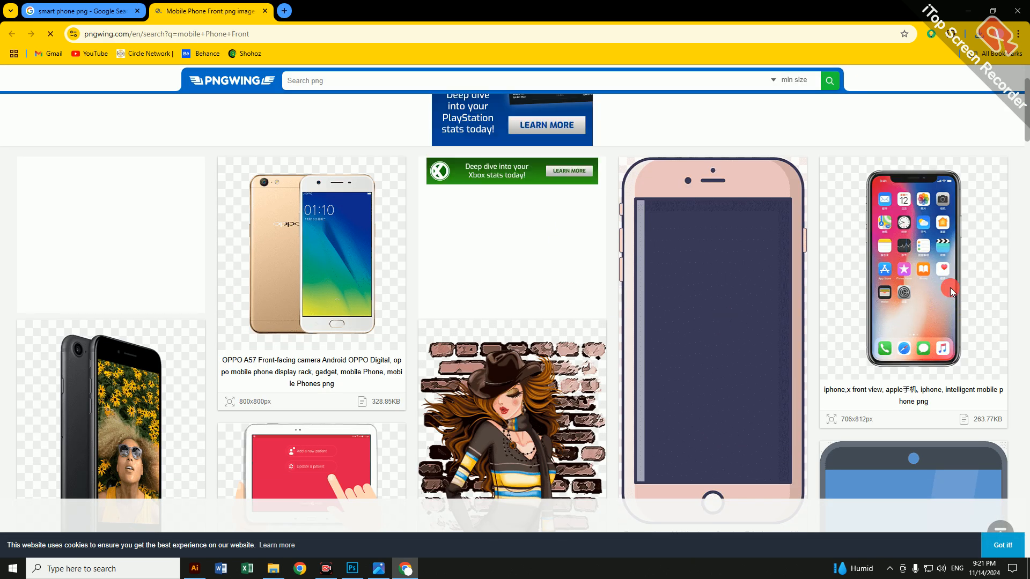
click(951, 289)
scroll(486, 317, down, 7)
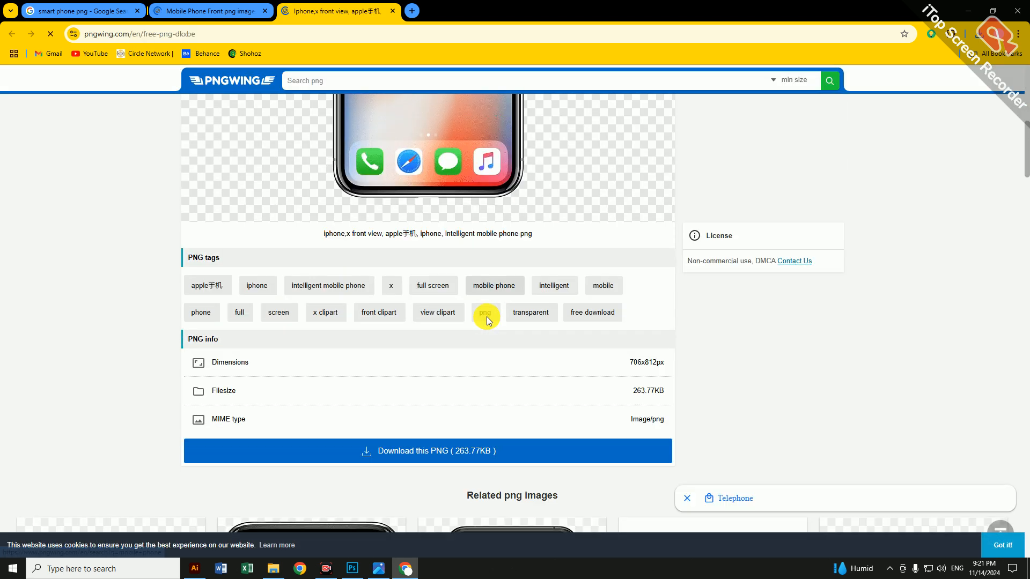
scroll(487, 316, down, 3)
click(434, 296)
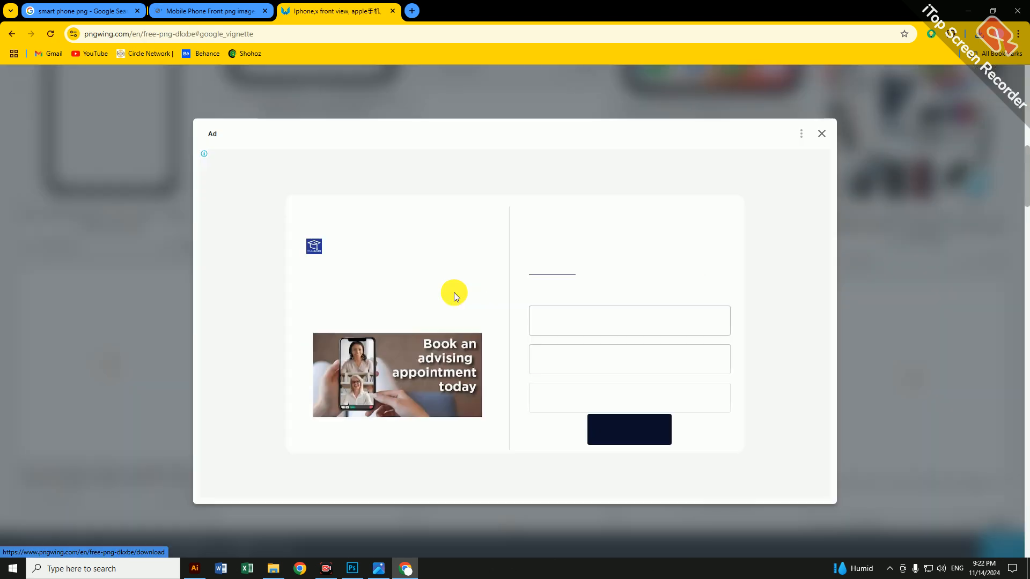
click(821, 137)
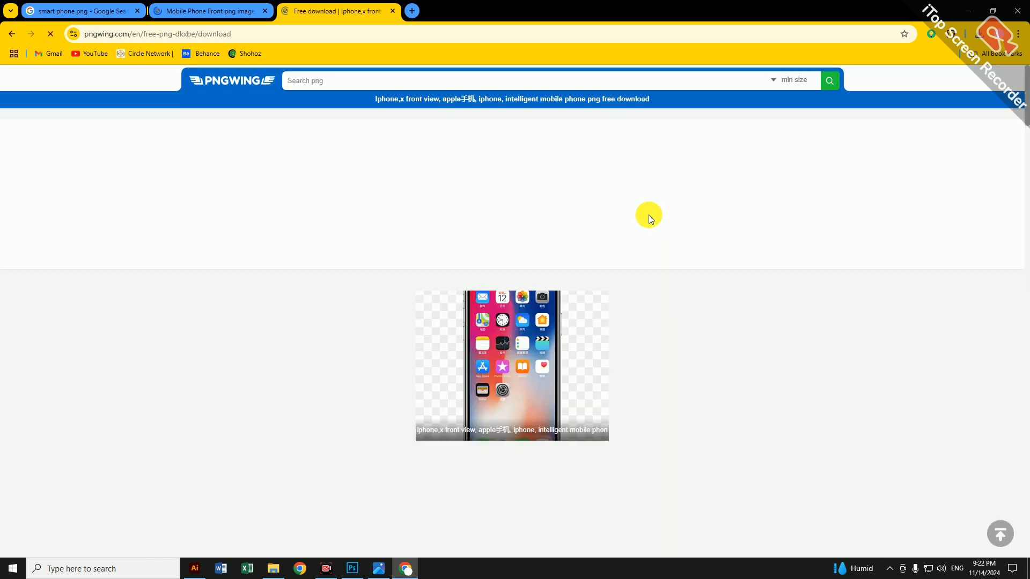
Try to complete the character-order check for the iPhone X PNG download, then close the download page.
scroll(554, 296, down, 7)
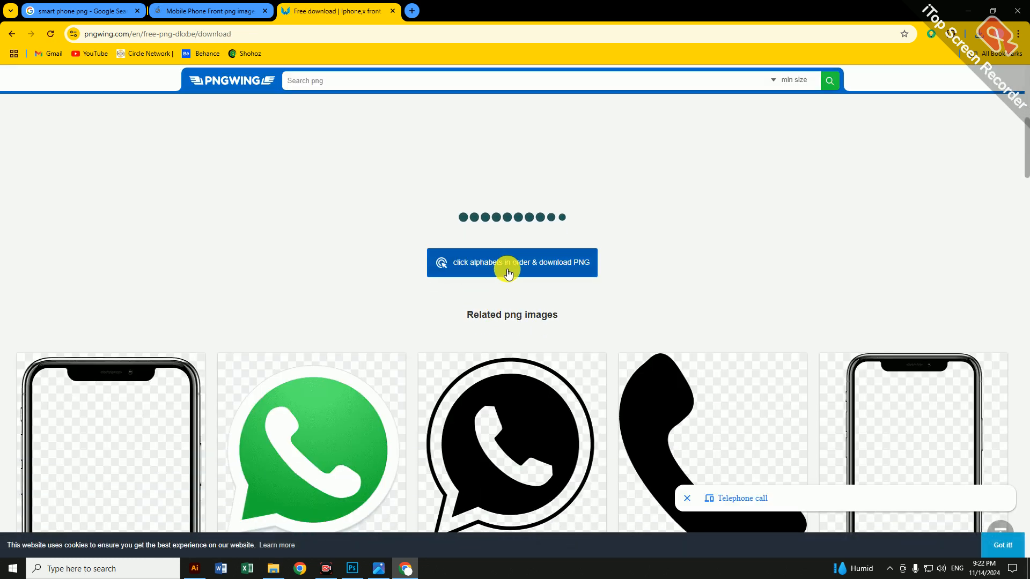
click(538, 269)
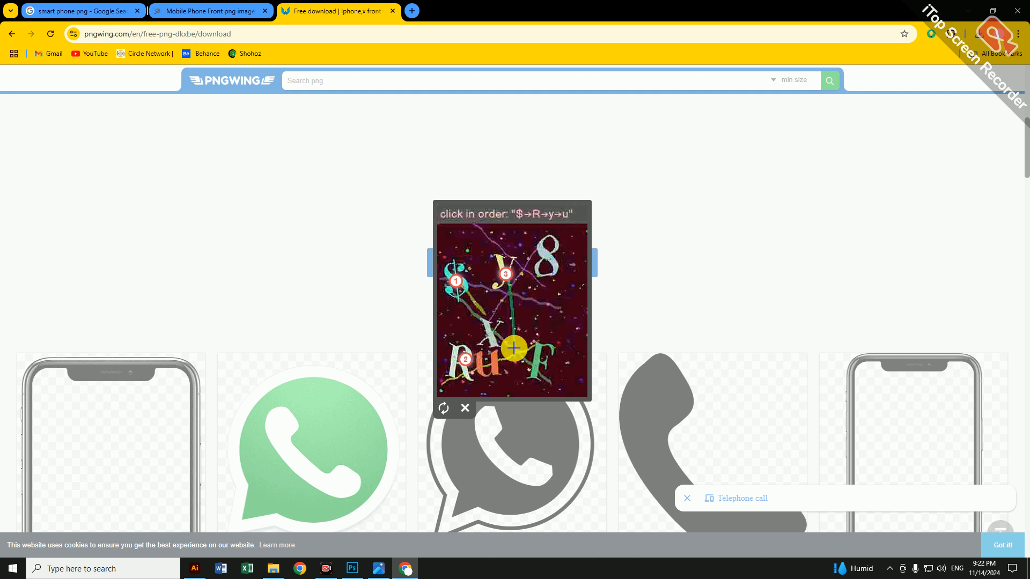
click(492, 357)
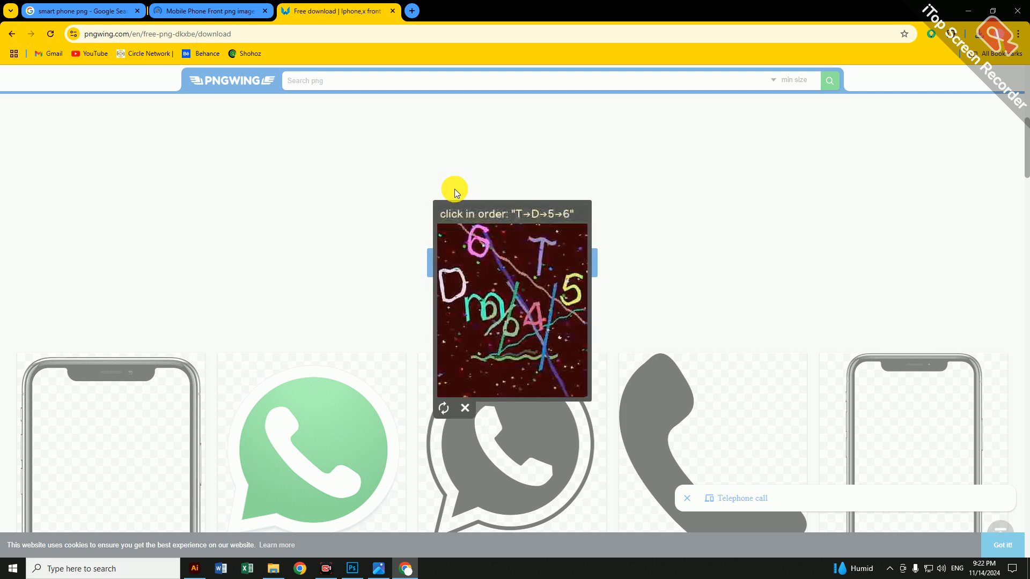
click(394, 11)
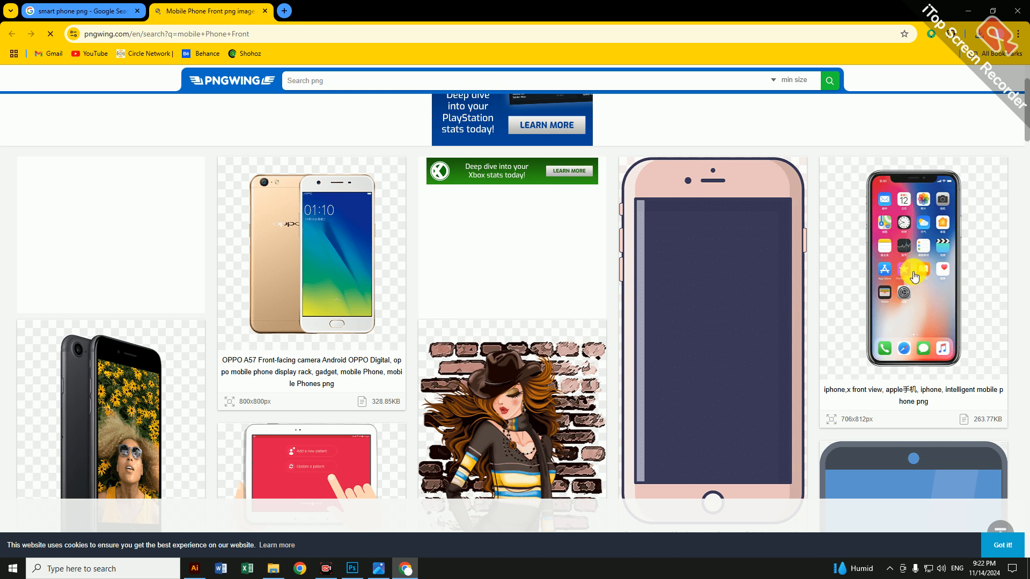
Copy the iPhone X front view image from the PNGWing results and paste it into the tornado document in Photoshop.
right_click(900, 263)
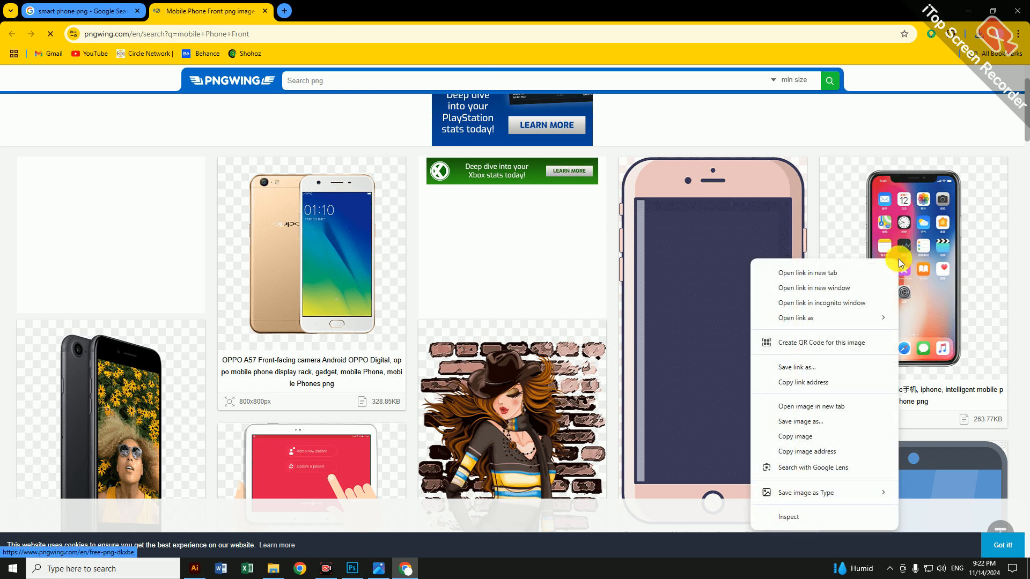
click(779, 437)
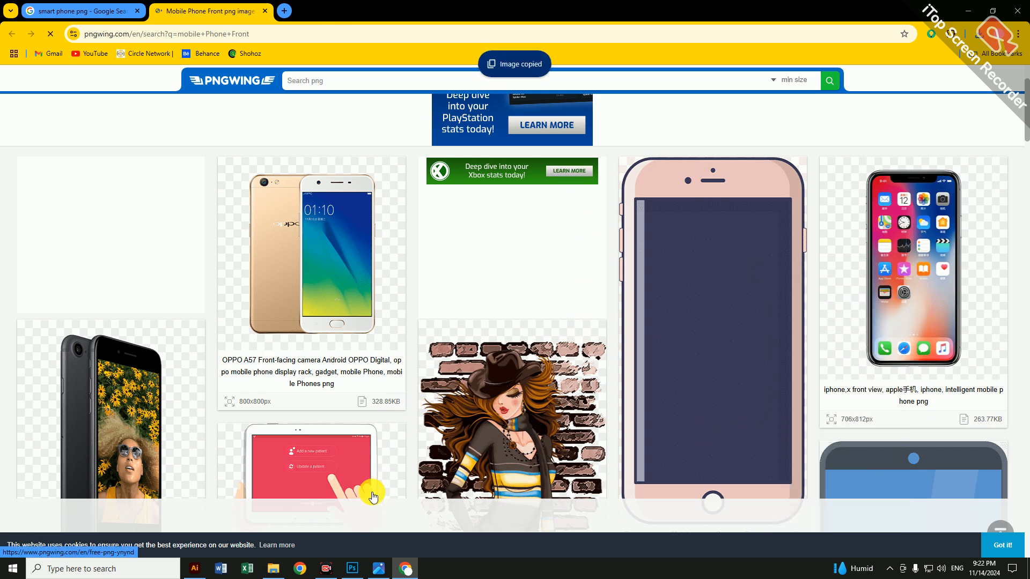
click(353, 568)
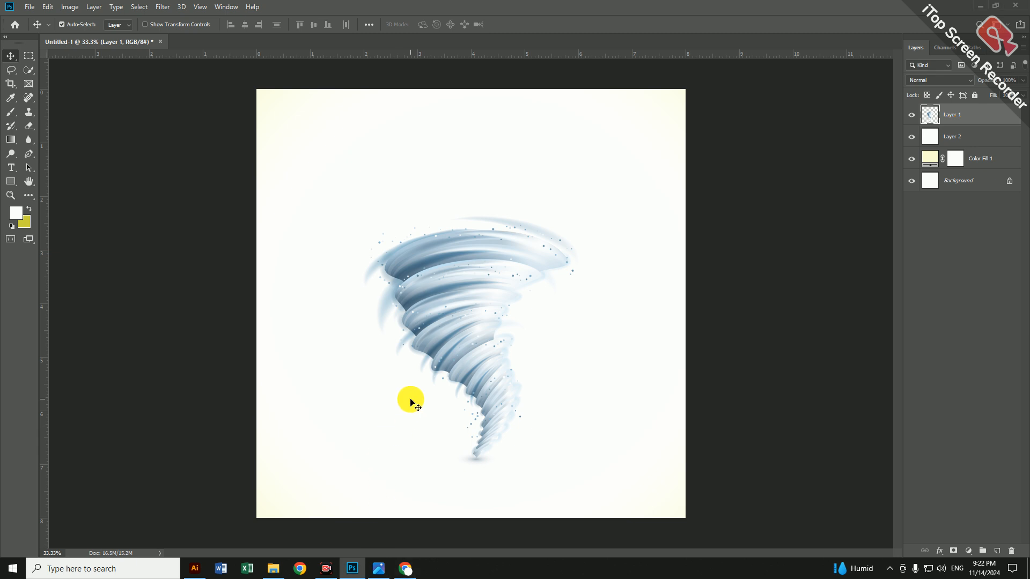
key(ctrl+v)
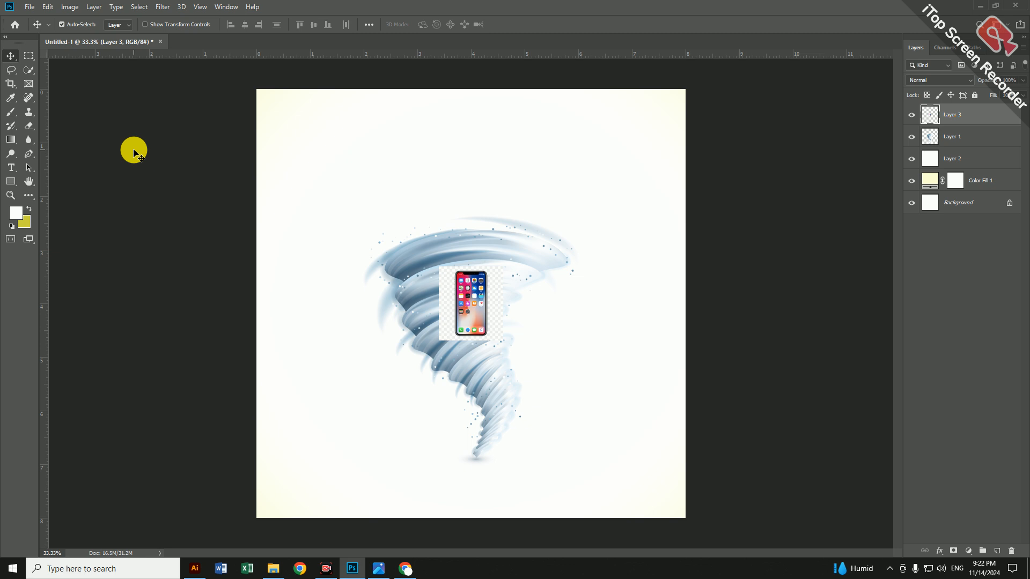
Remove the checkerboard background around the pasted phone with the Magic Eraser tool.
click(29, 126)
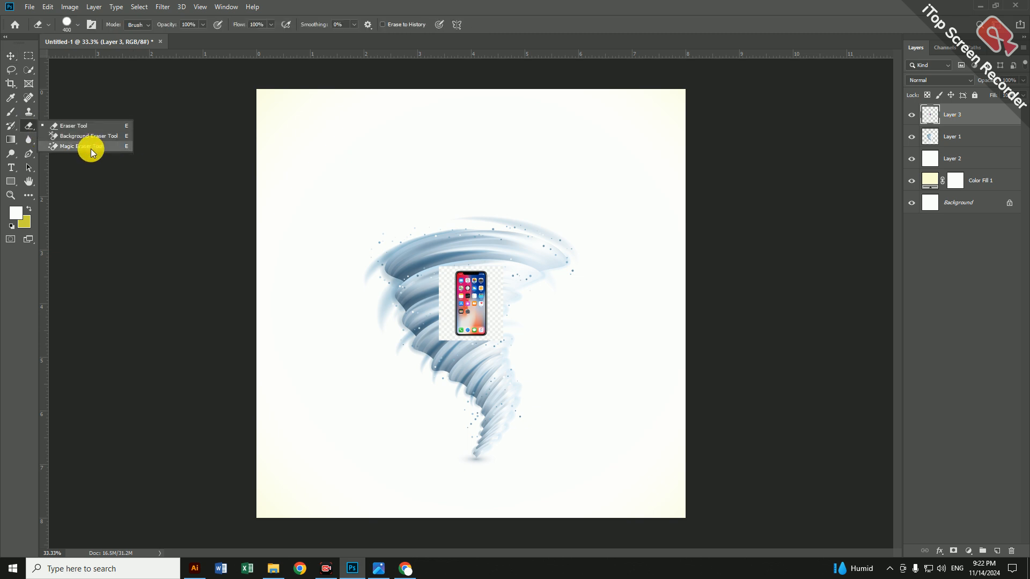
click(91, 149)
click(453, 289)
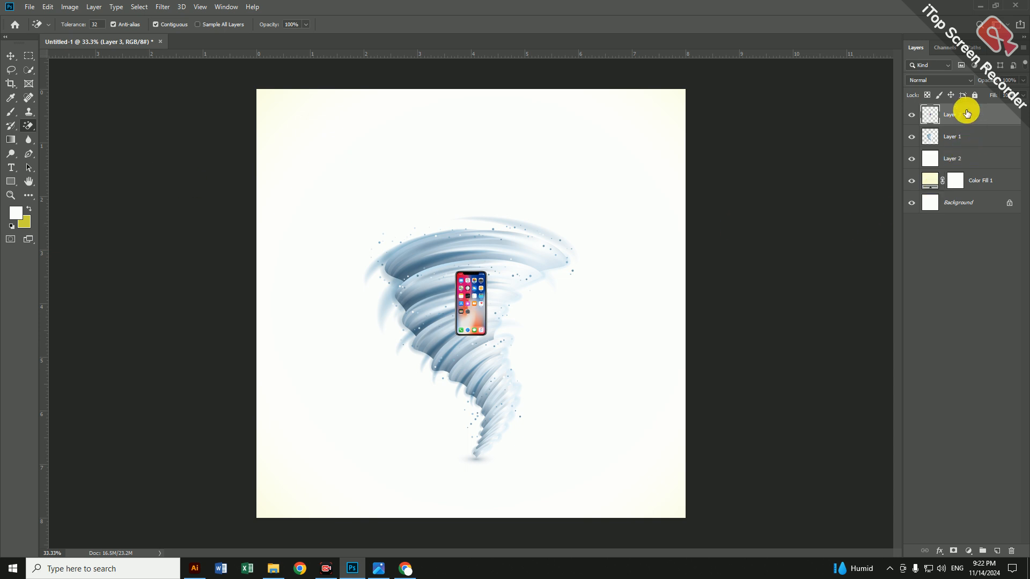
Convert the phone layer to a smart object and move the phone up onto the right half of the tornado's upper rim.
right_click(967, 113)
click(949, 252)
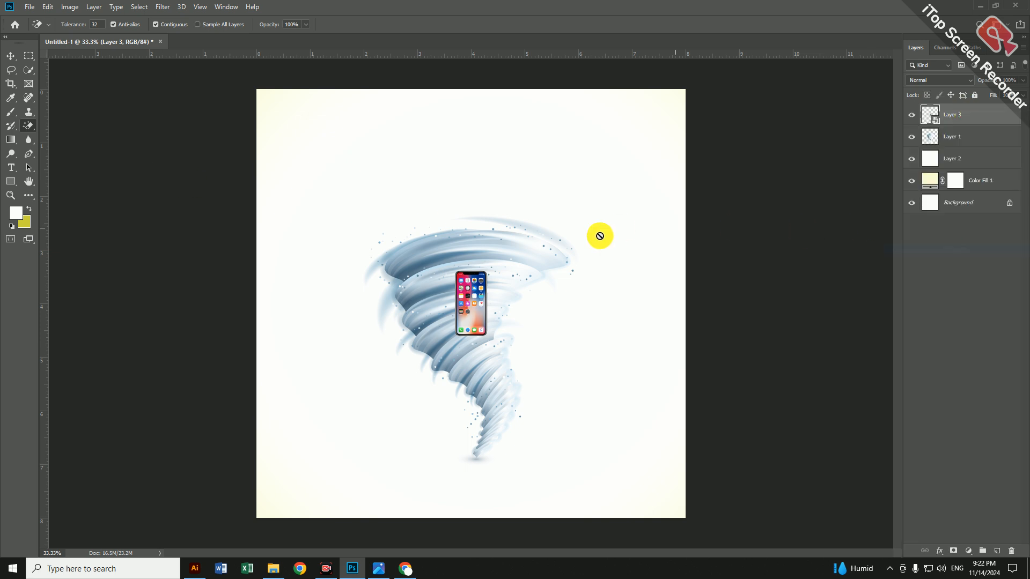
click(9, 56)
drag(478, 292, 523, 228)
Check the Tornado Offer.jpg reference and switch to Chrome to replace the smartphone image search with "motorcycle png".
click(380, 571)
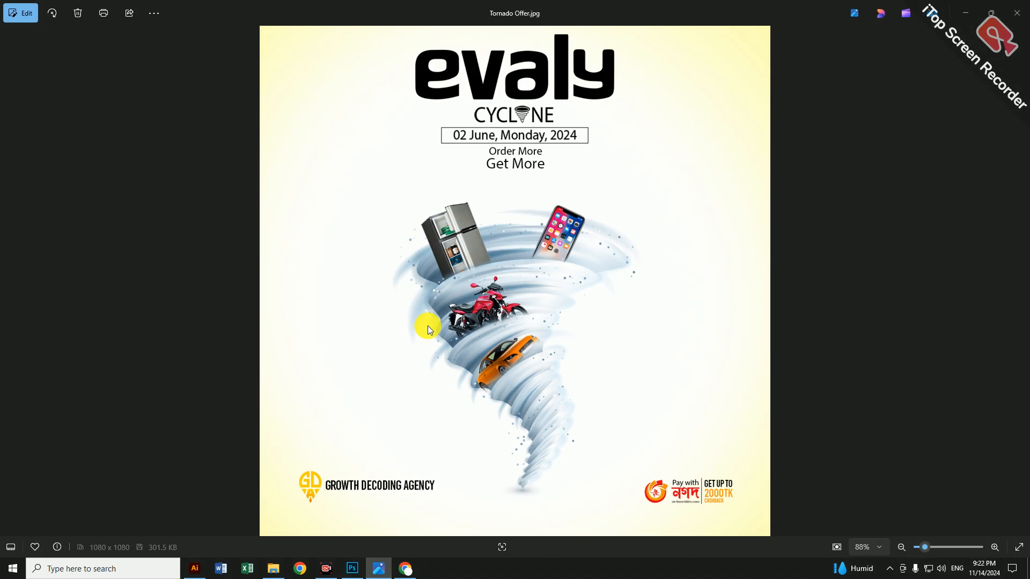
click(962, 9)
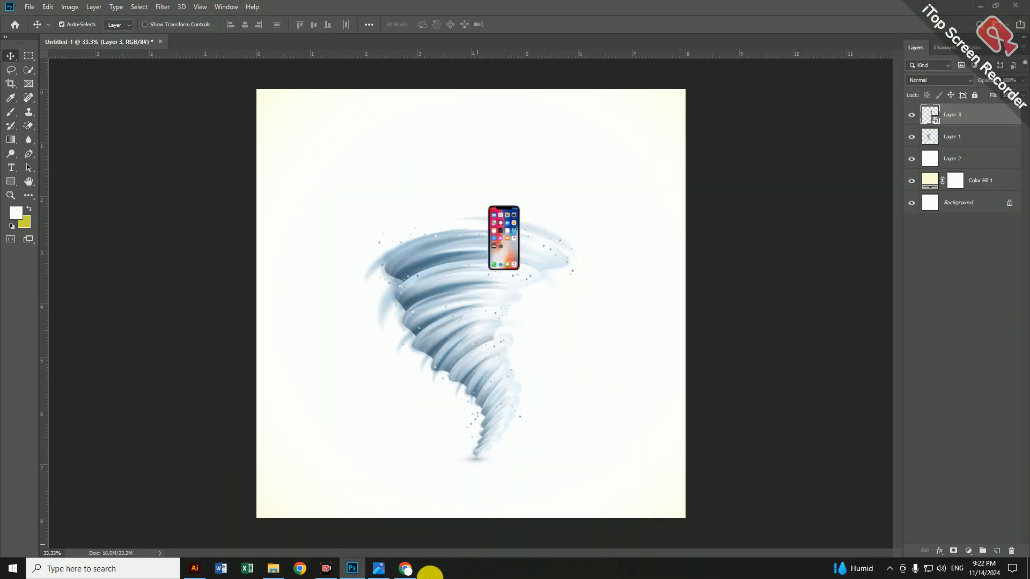
click(405, 569)
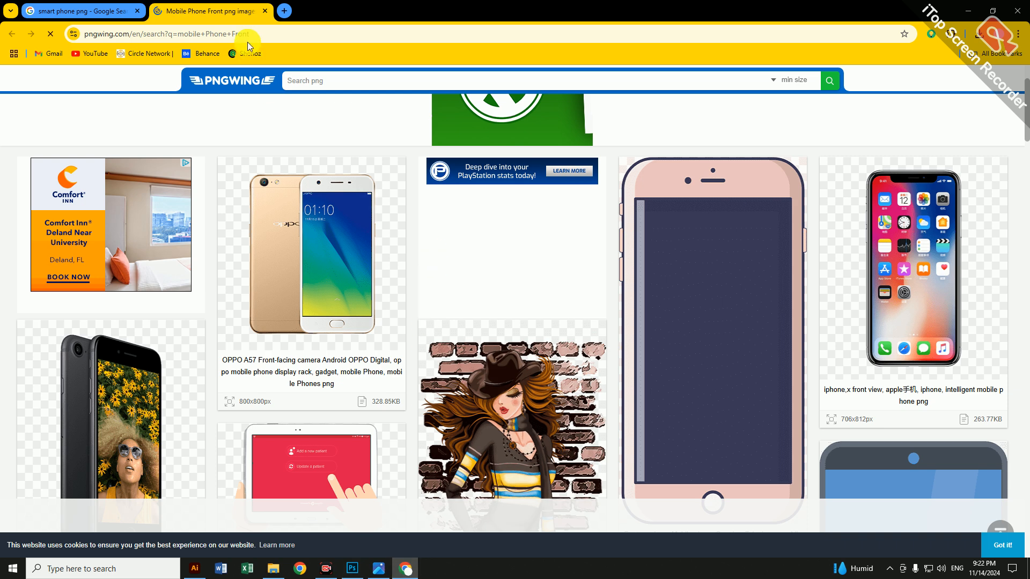
click(108, 11)
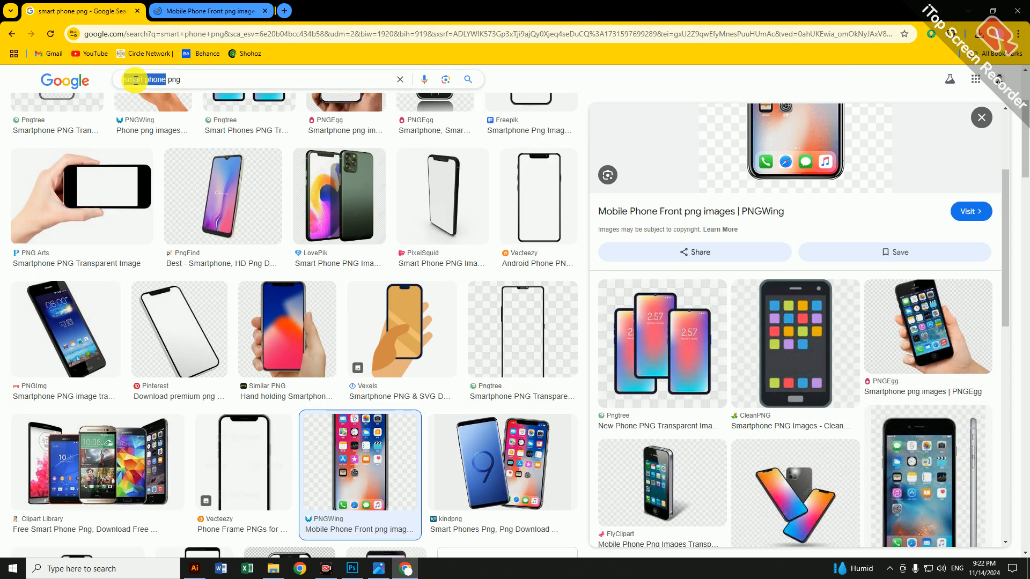
text(motor)
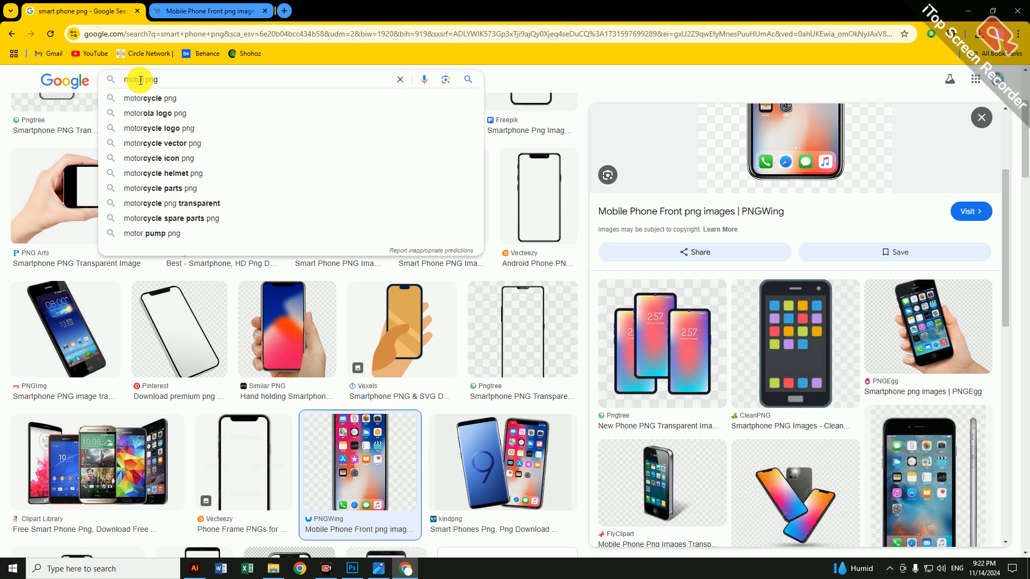
click(153, 99)
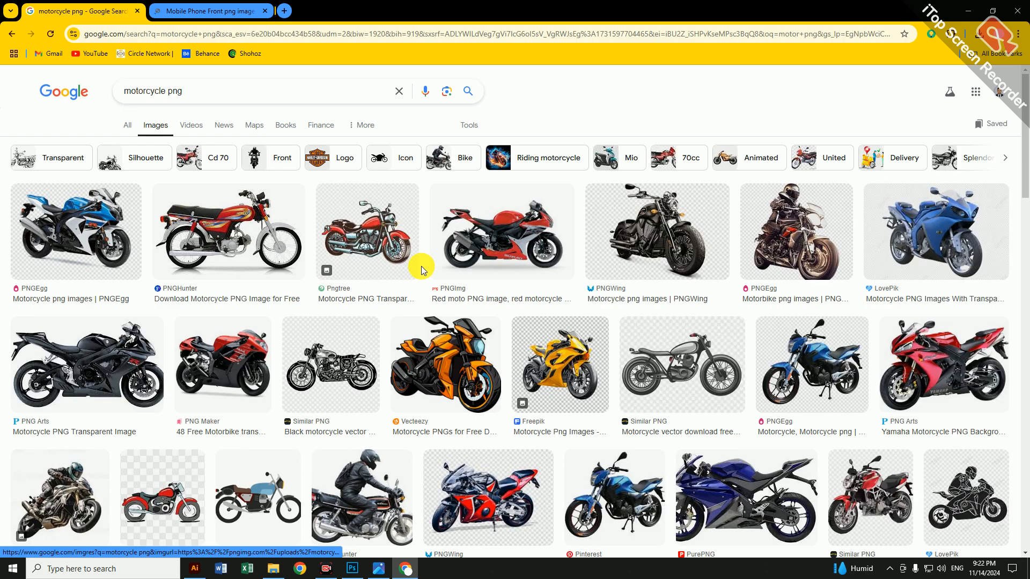
Look through the motorcycle image results and preview the red motorcycle from FreePNGimg.
scroll(421, 270, down, 4)
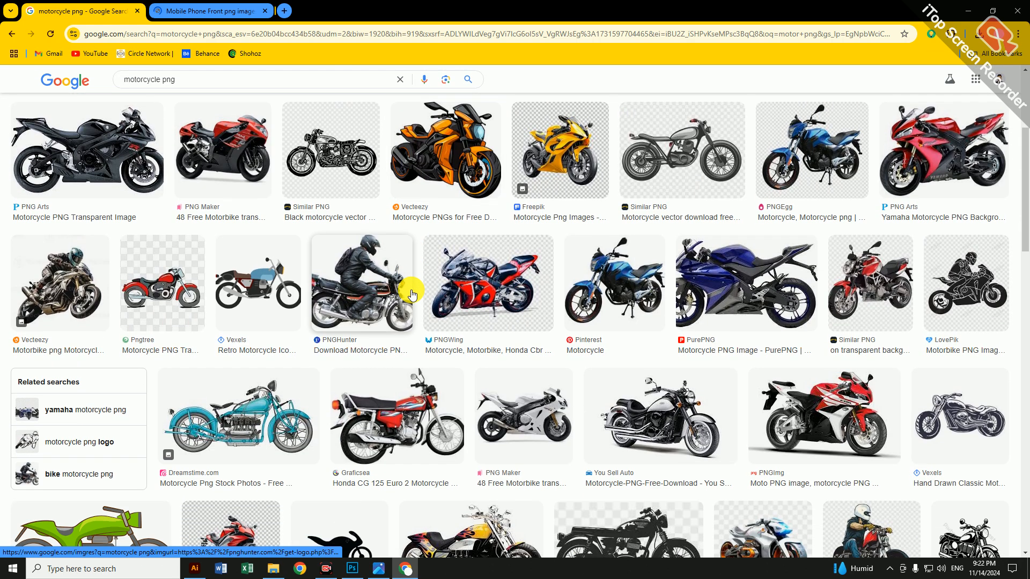
scroll(412, 294, down, 4)
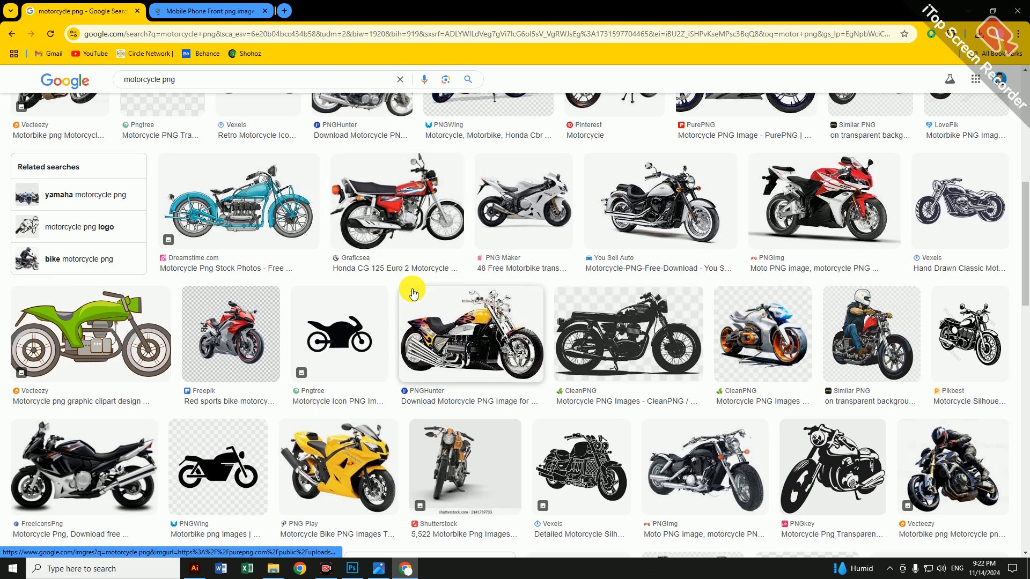
scroll(413, 293, down, 2)
scroll(413, 292, down, 5)
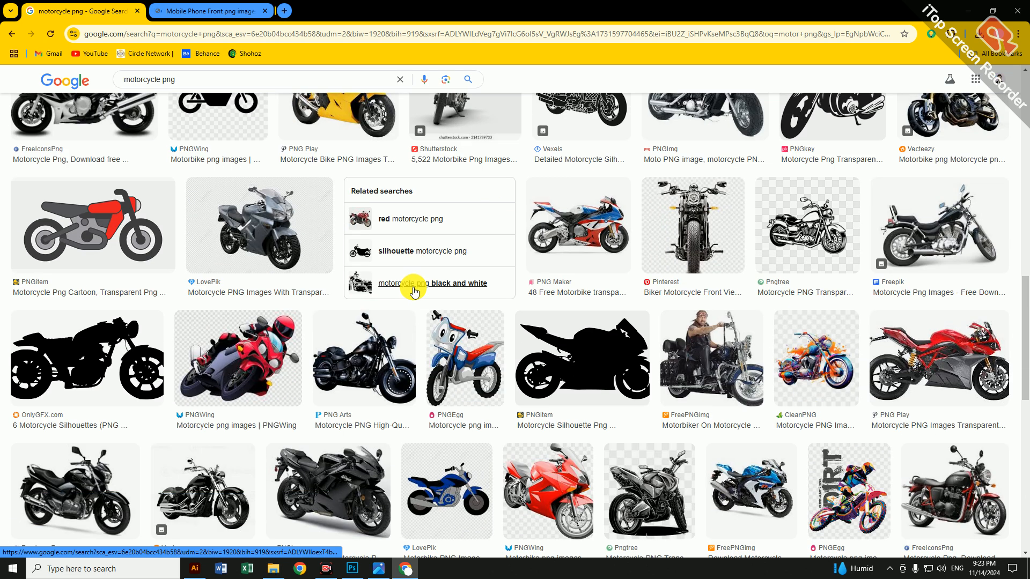
scroll(414, 293, down, 2)
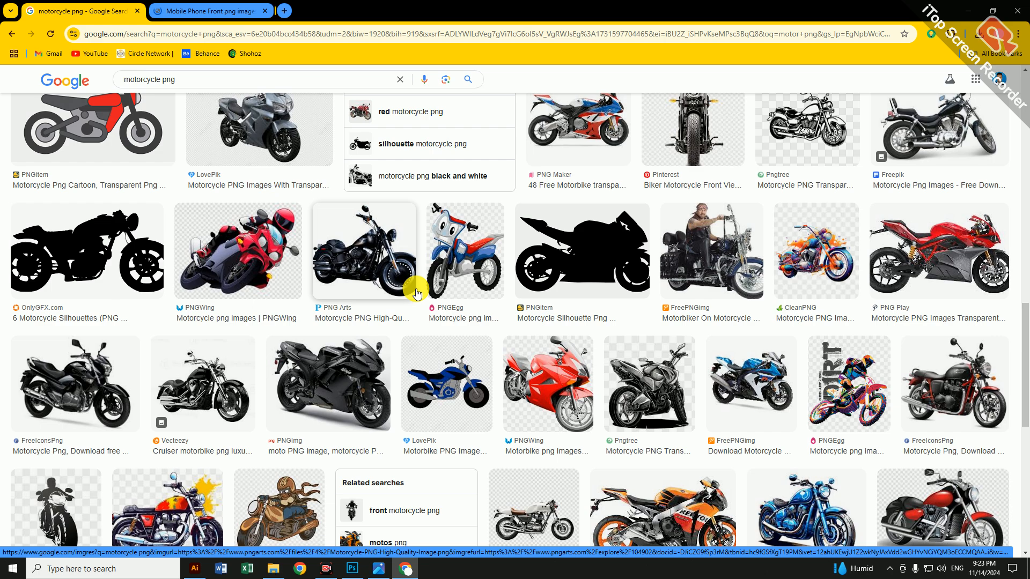
scroll(436, 333, down, 6)
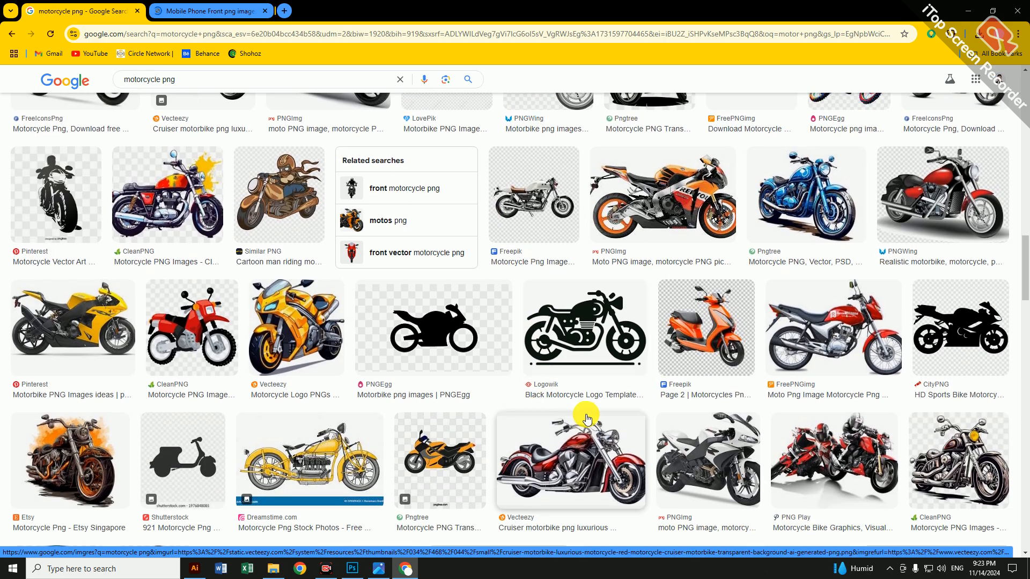
scroll(587, 419, down, 2)
scroll(590, 413, down, 3)
scroll(833, 225, up, 1)
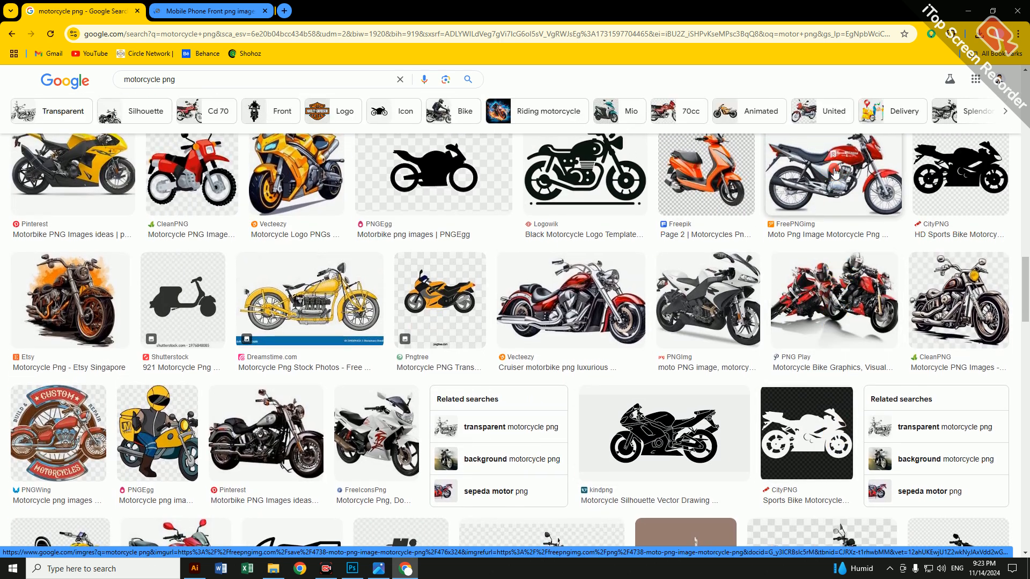
click(831, 172)
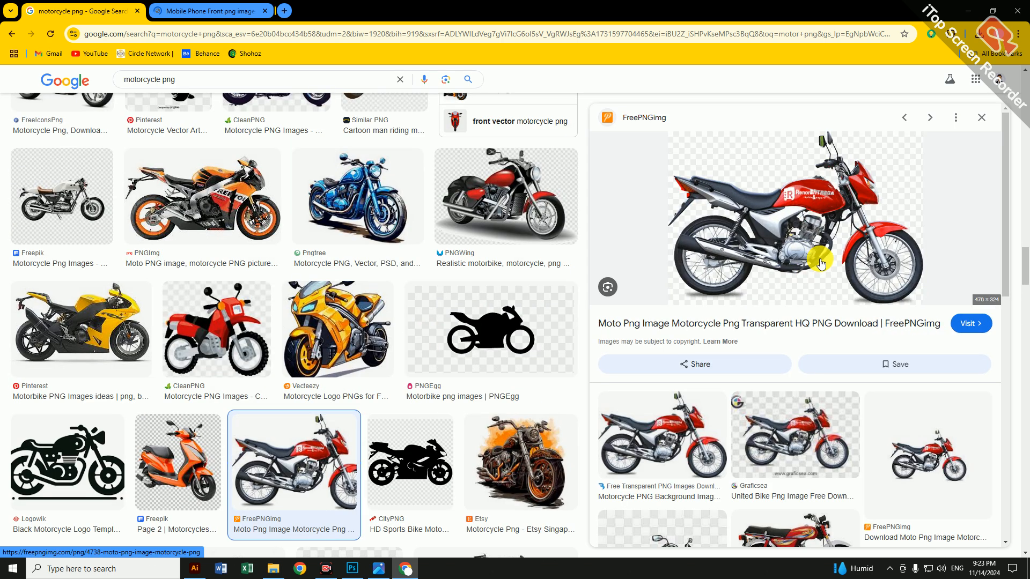
Save the red motorcycle image to Downloads as the PNG file 9-moto-png-image-motorcycle-png.
right_click(814, 226)
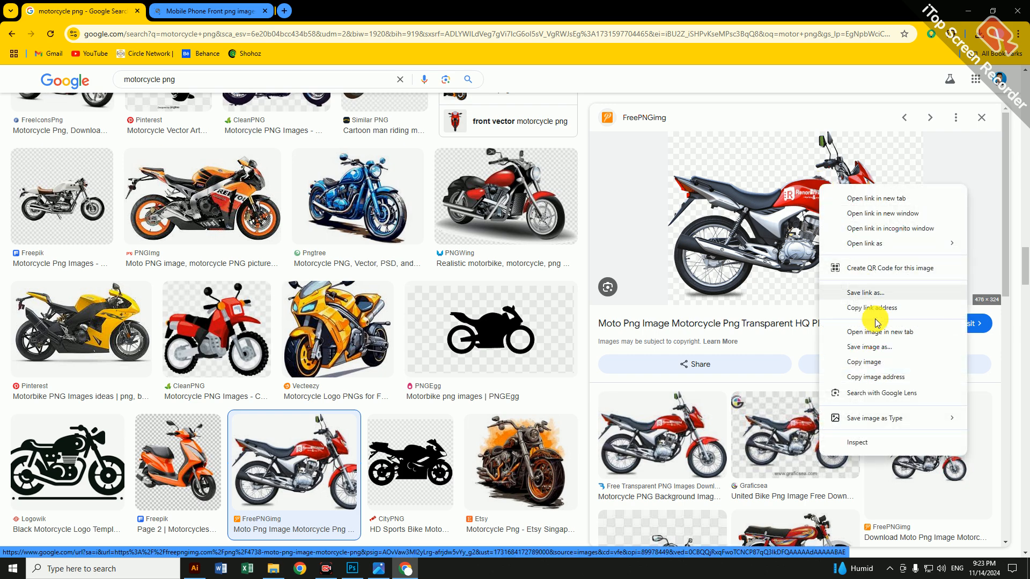
click(844, 348)
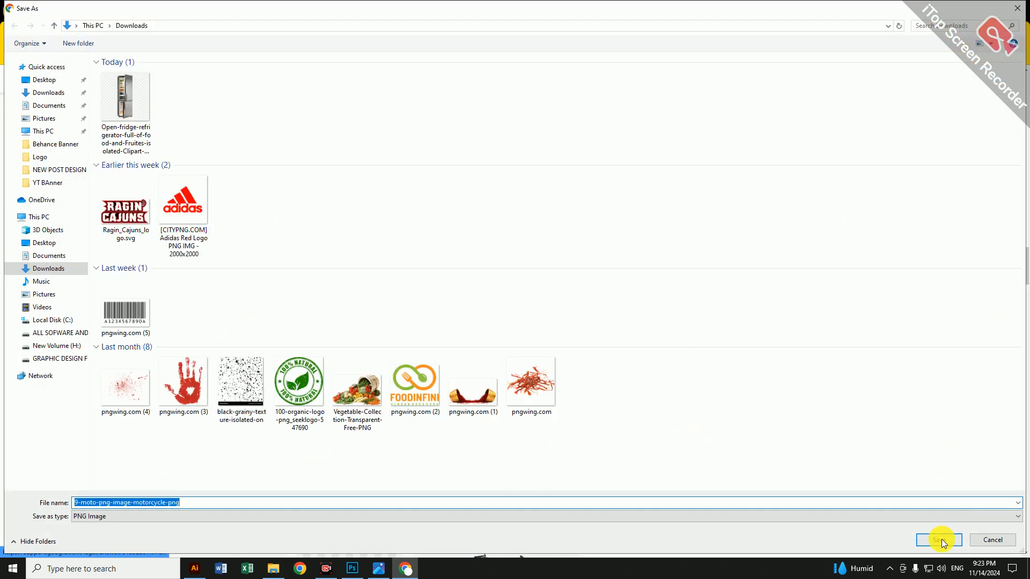
click(939, 540)
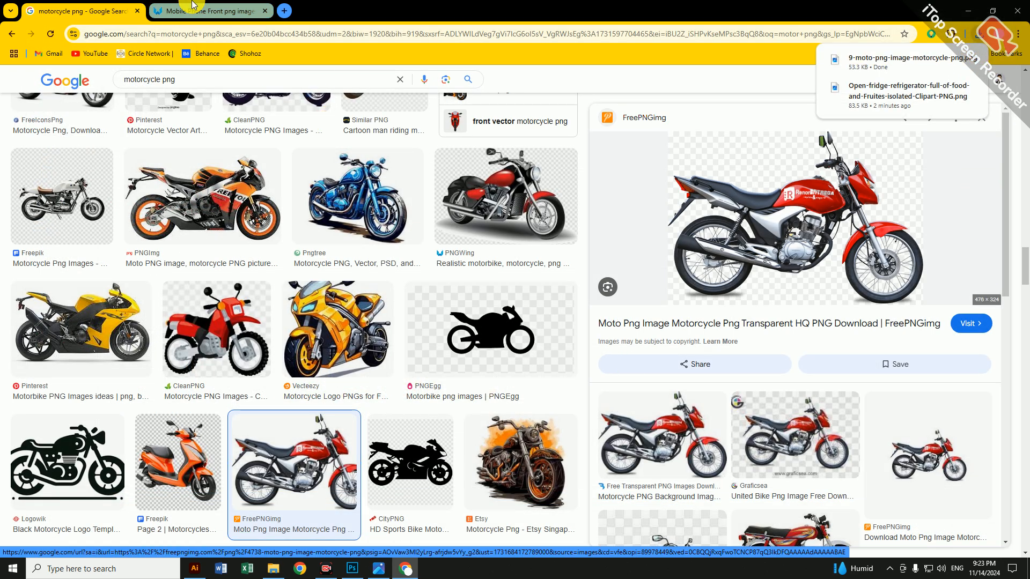
Replace the motorcycle search with an image search for "car png".
drag(159, 79, 100, 86)
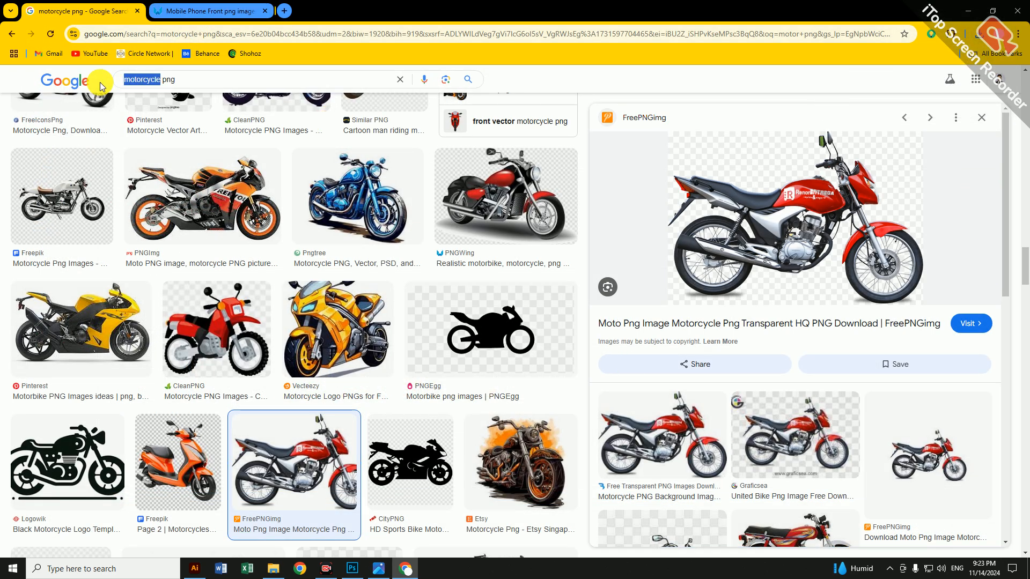
text(car)
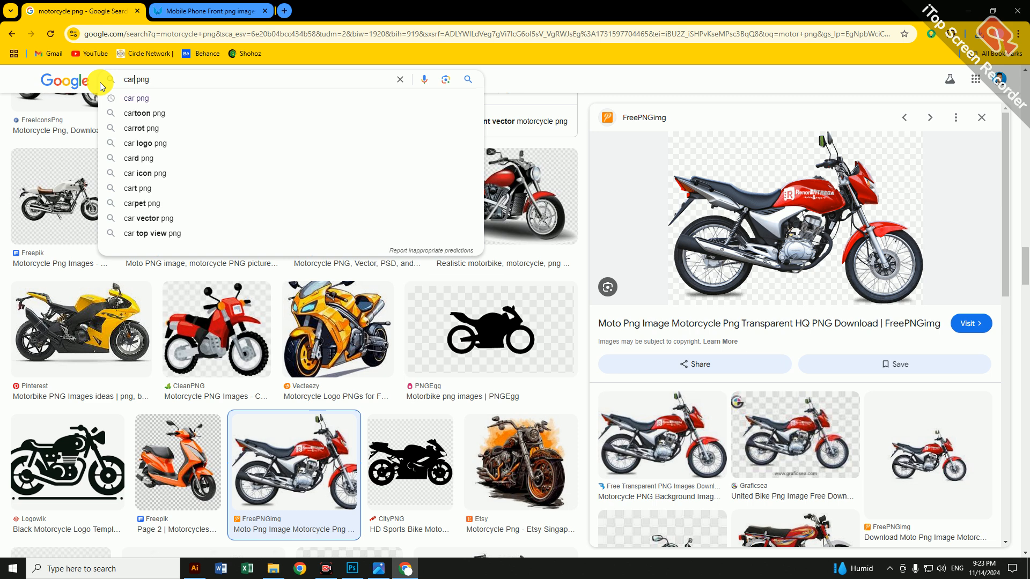
key(Return)
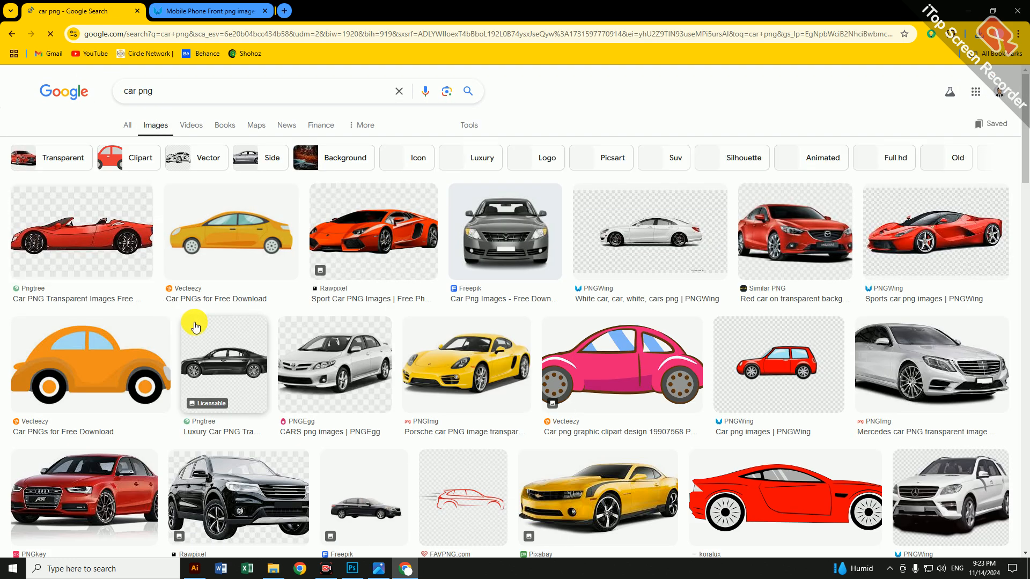
Look through the car results, preview the red Mercedes car image from PNGImg and glance at its related images.
scroll(585, 417, down, 2)
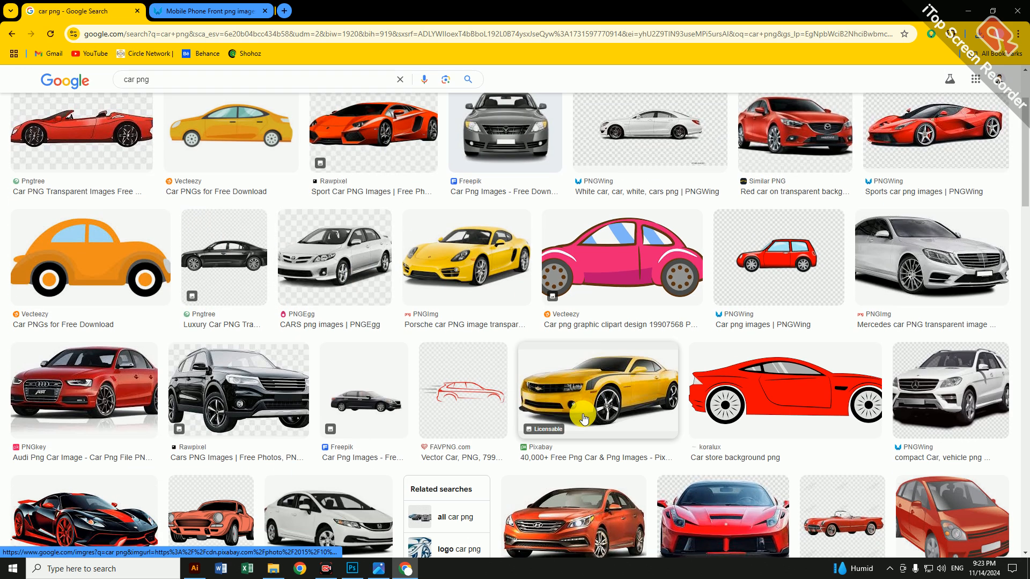
scroll(584, 417, down, 5)
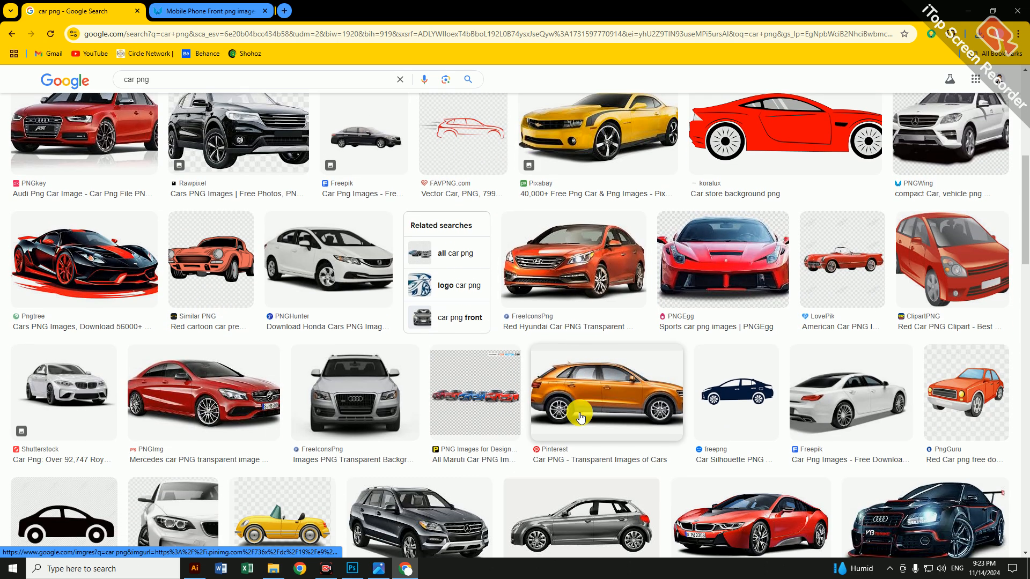
scroll(581, 417, down, 1)
click(212, 338)
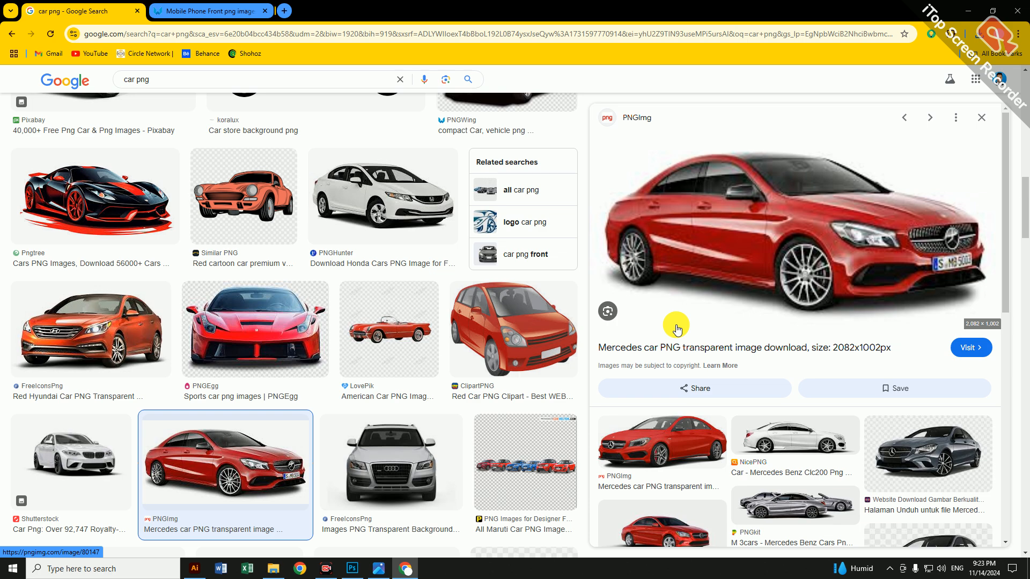
scroll(675, 335, down, 2)
scroll(665, 363, up, 2)
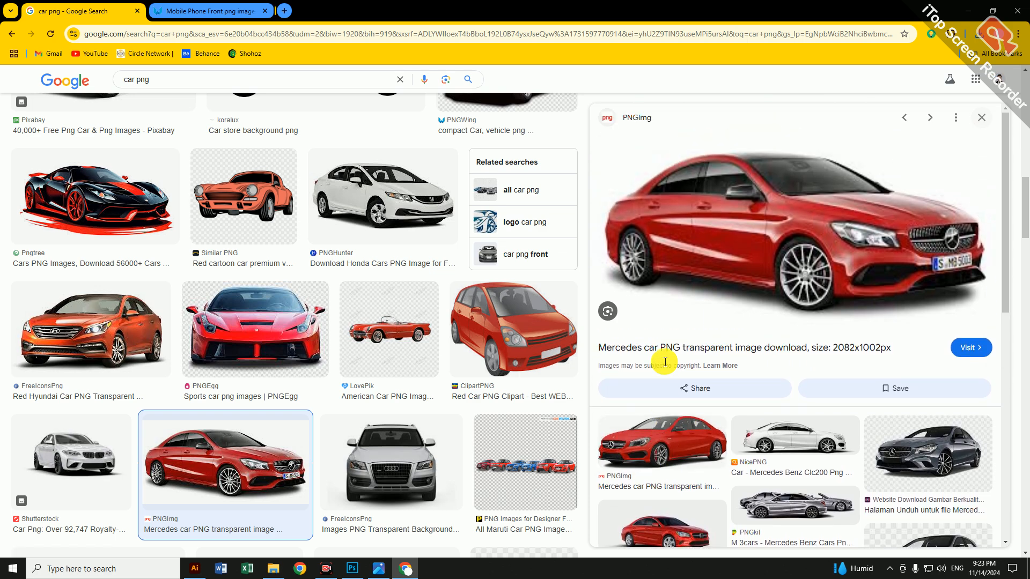
scroll(663, 363, down, 6)
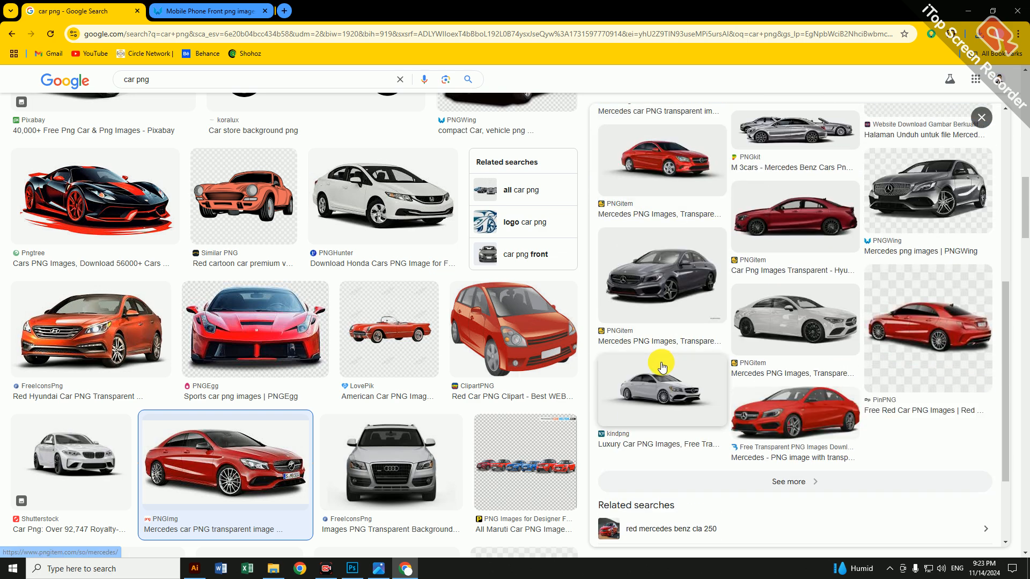
scroll(662, 364, up, 5)
scroll(662, 367, up, 1)
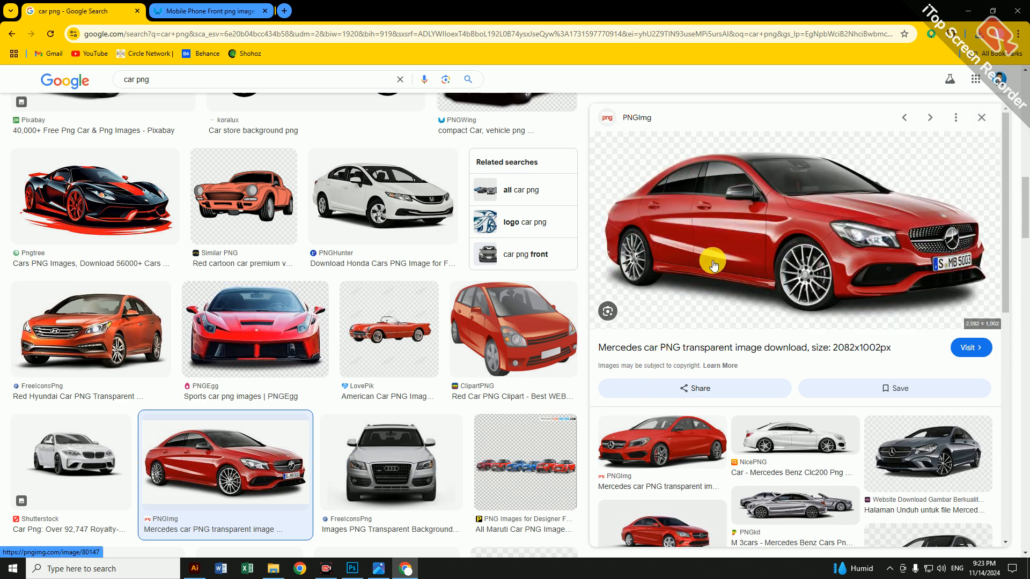
Save the red Mercedes image to Downloads as the PNG file "pngimg.com - mercedes_PNG80147".
right_click(713, 263)
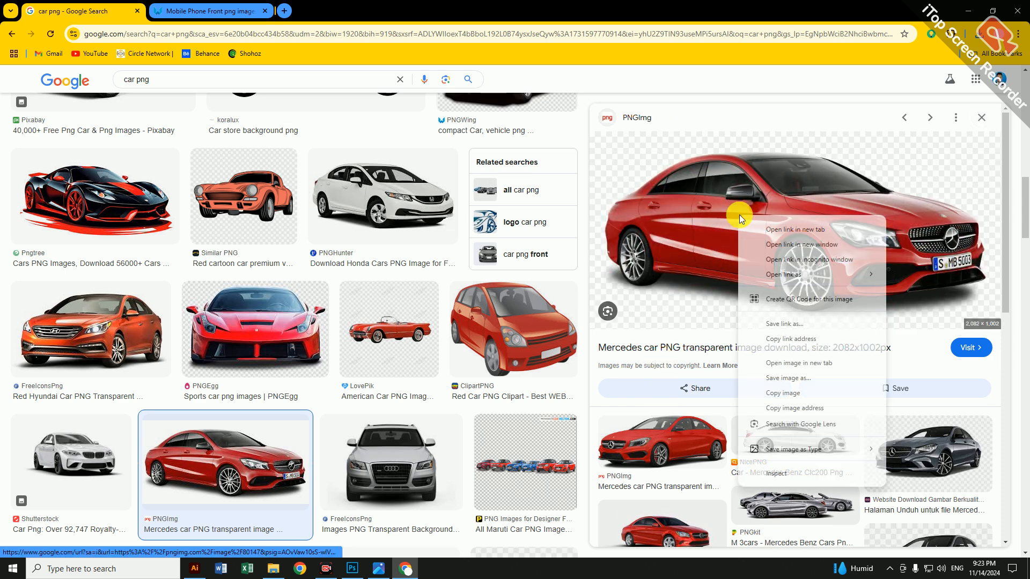
click(798, 385)
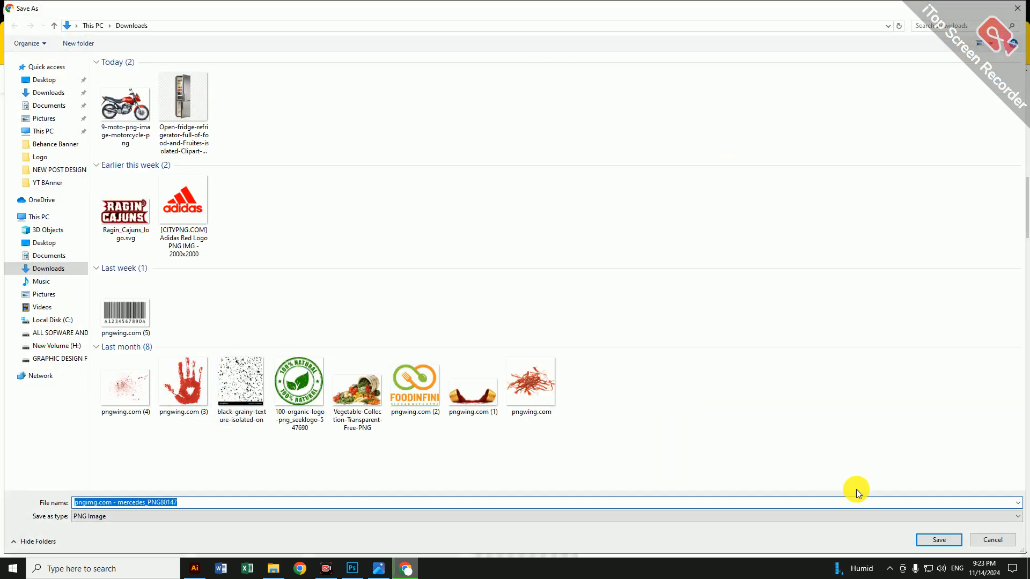
click(939, 543)
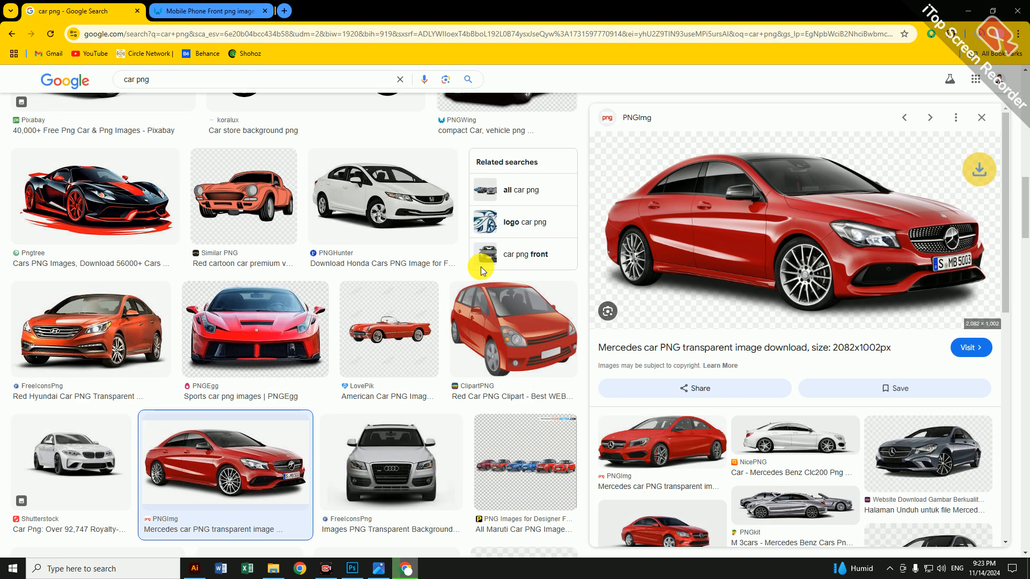
Replace the car search with an image search for "smart watch png".
double_click(134, 80)
key(BackSpace)
text(s)
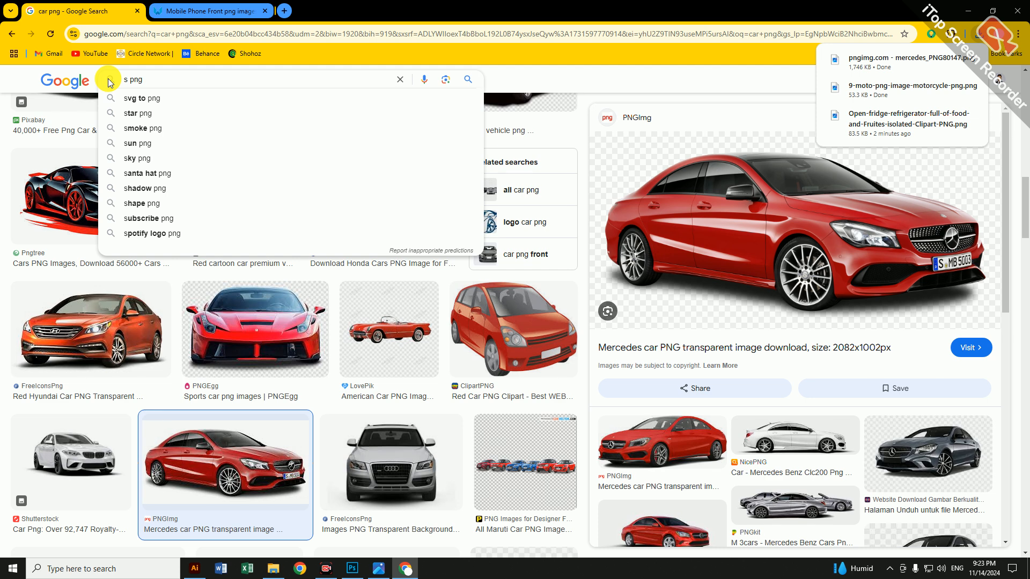
text(mart)
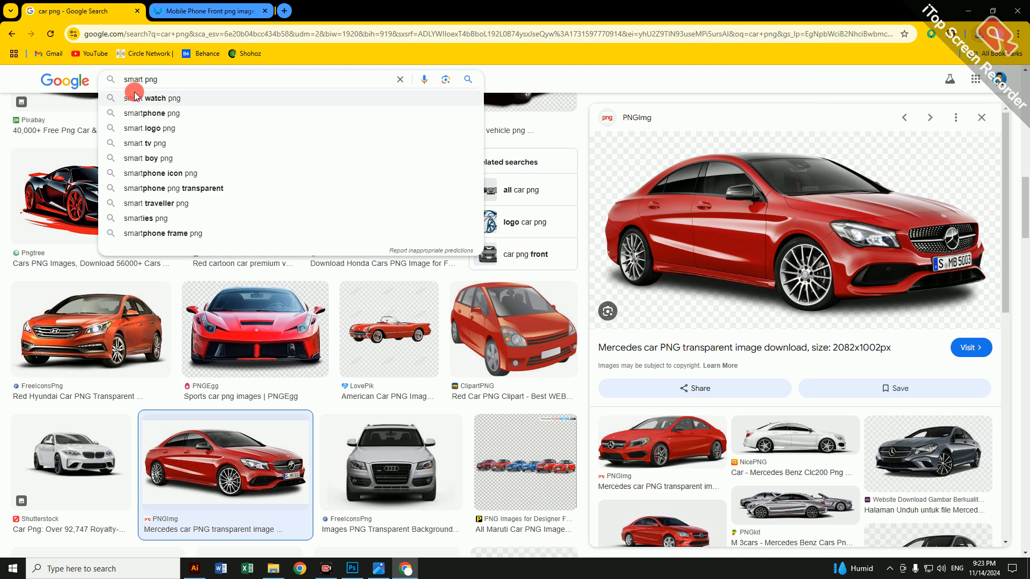
click(155, 98)
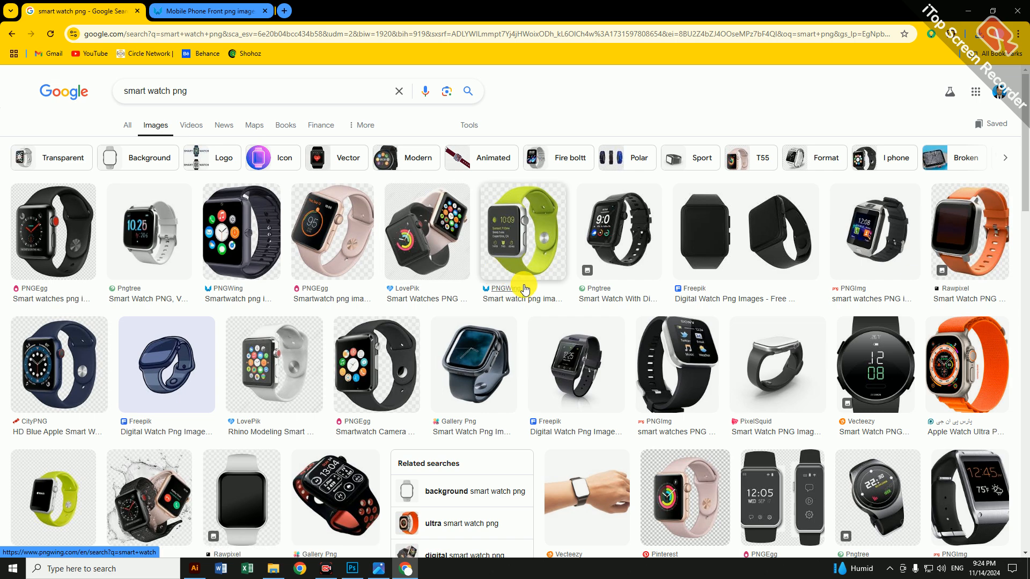
Look through the smart watch image results for a detailed, angled watch picture that suits the tornado.
scroll(516, 330, down, 2)
scroll(516, 331, down, 7)
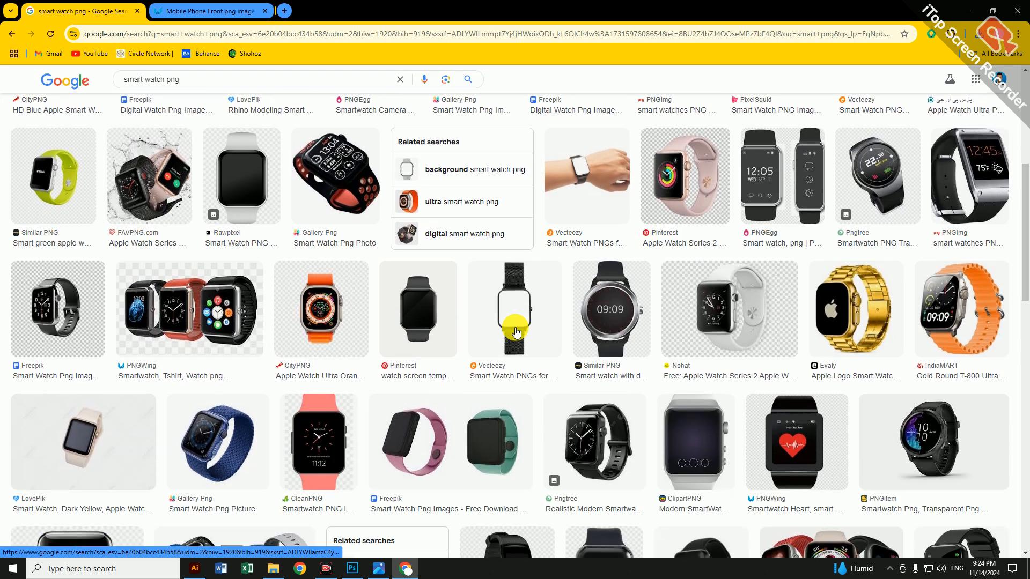
scroll(516, 332, down, 2)
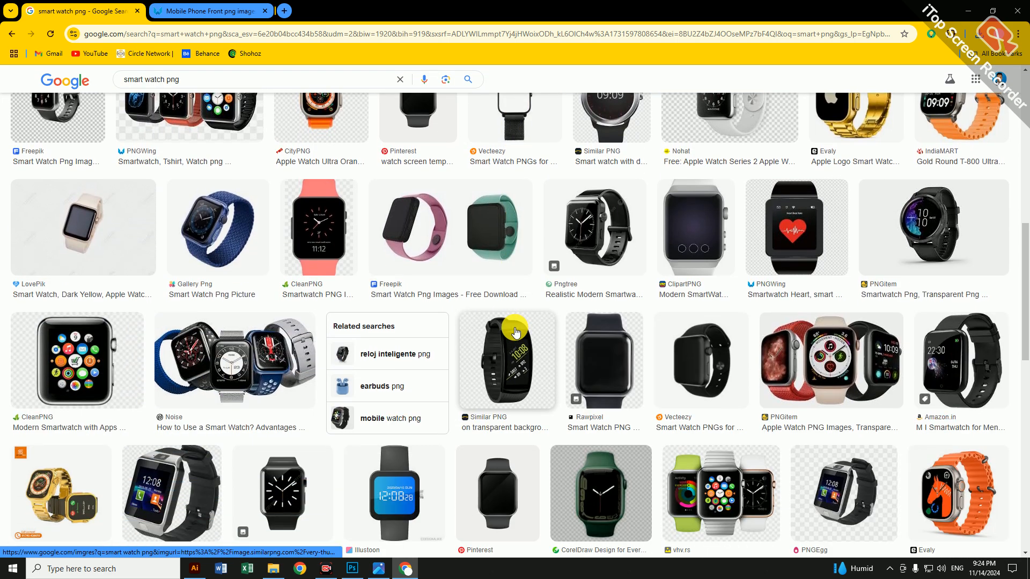
scroll(516, 331, down, 2)
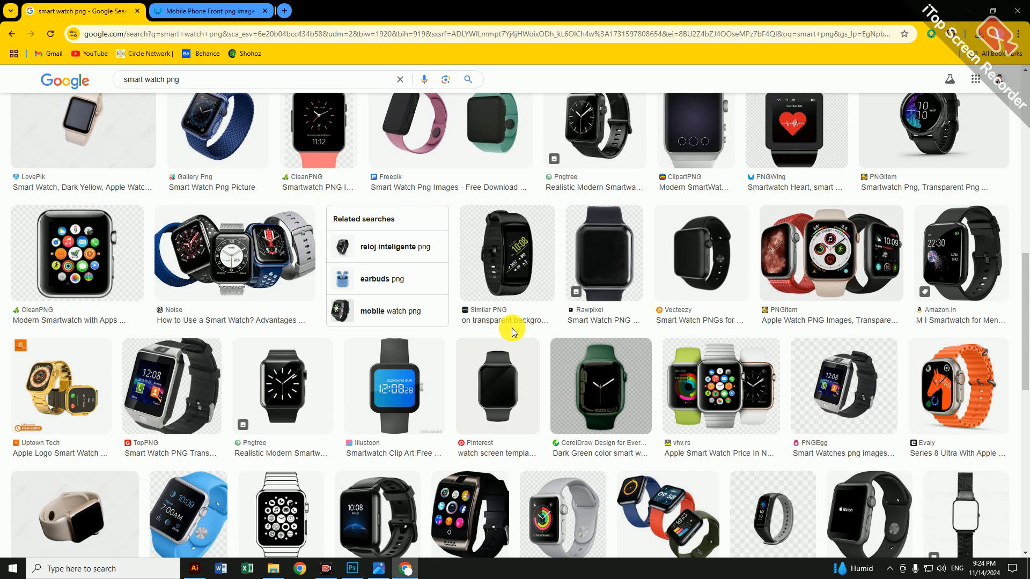
scroll(512, 327, down, 5)
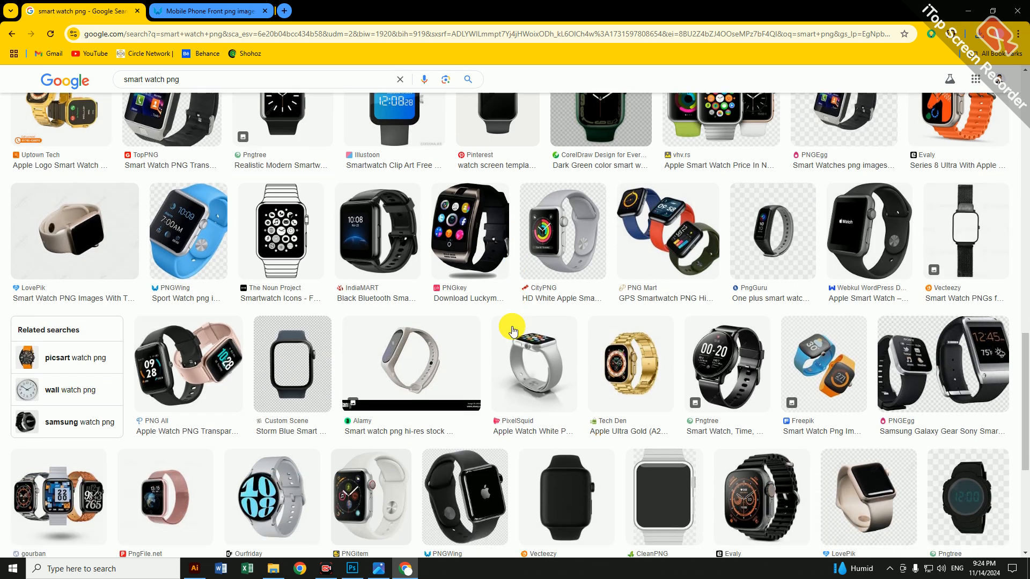
scroll(513, 326, down, 4)
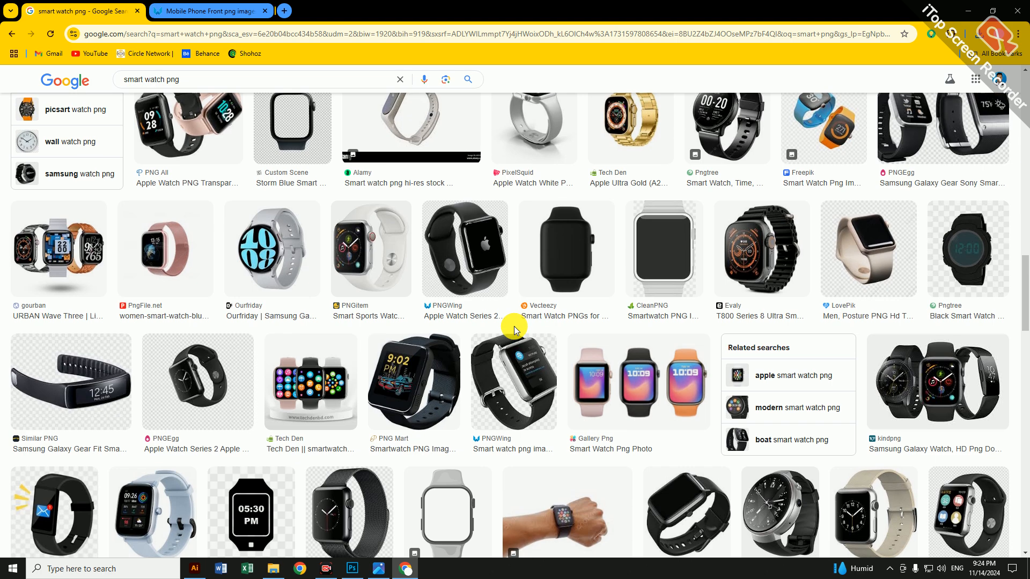
scroll(514, 327, down, 3)
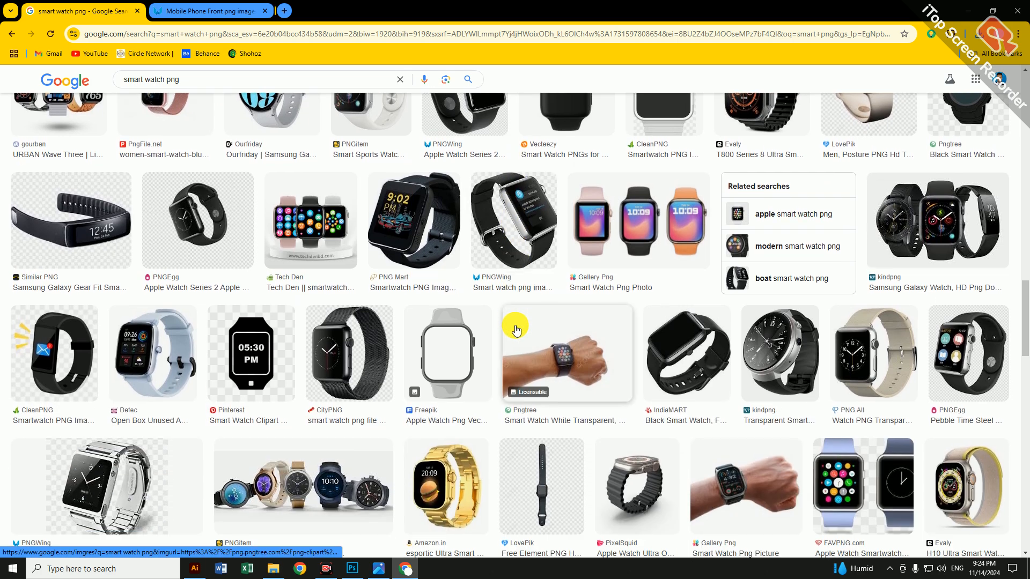
scroll(516, 329, down, 5)
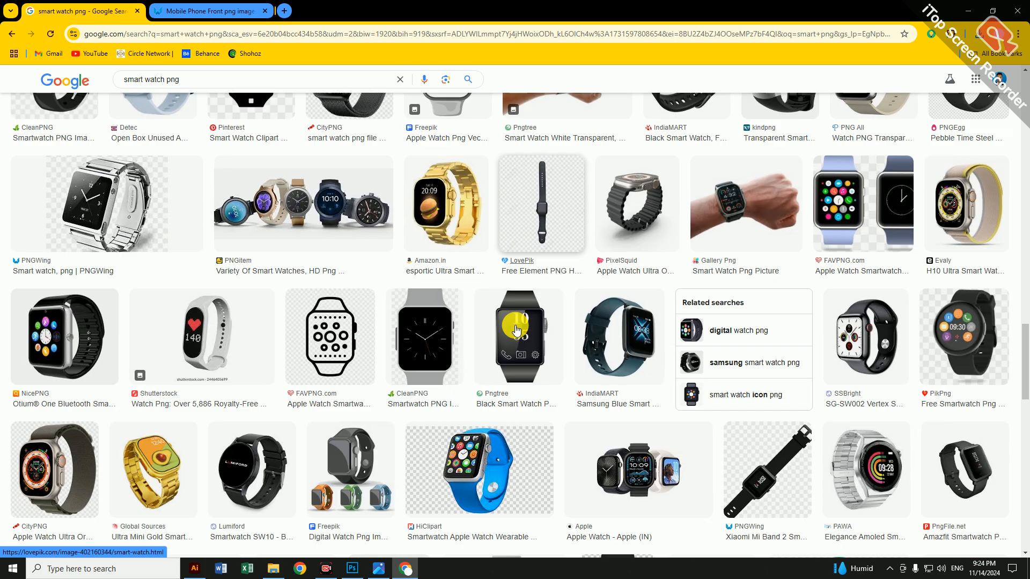
scroll(515, 328, down, 7)
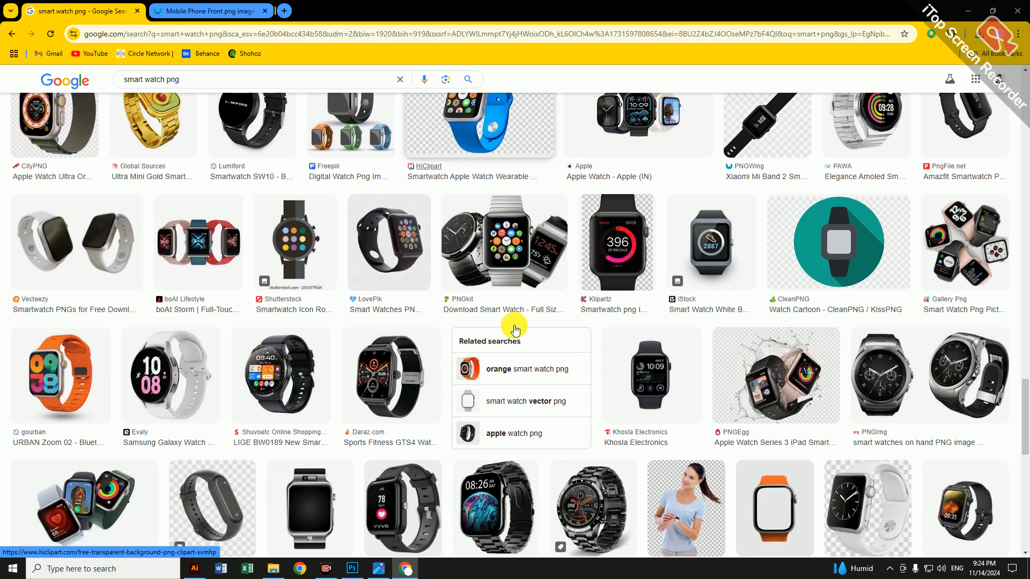
scroll(515, 329, down, 5)
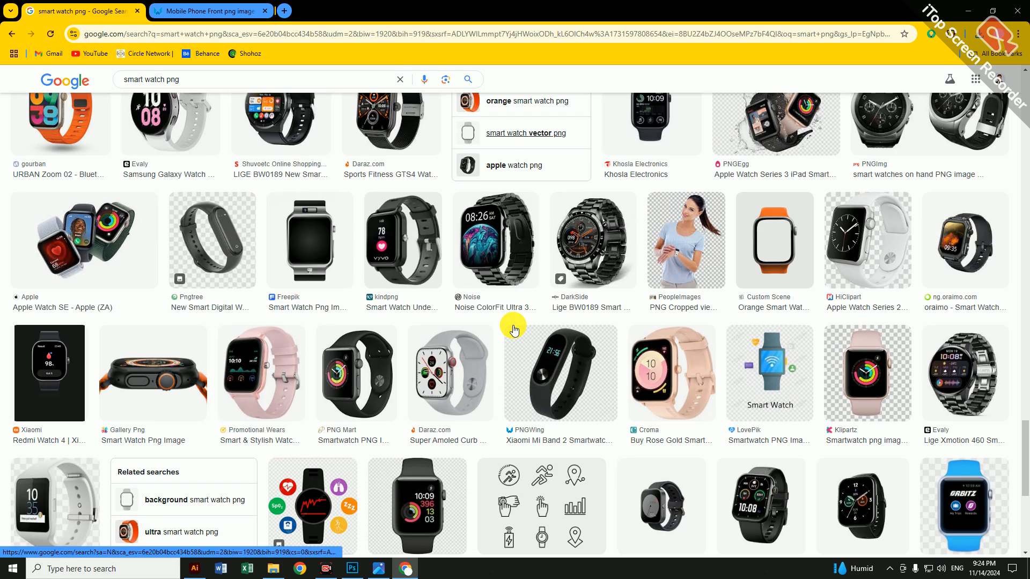
scroll(514, 330, down, 5)
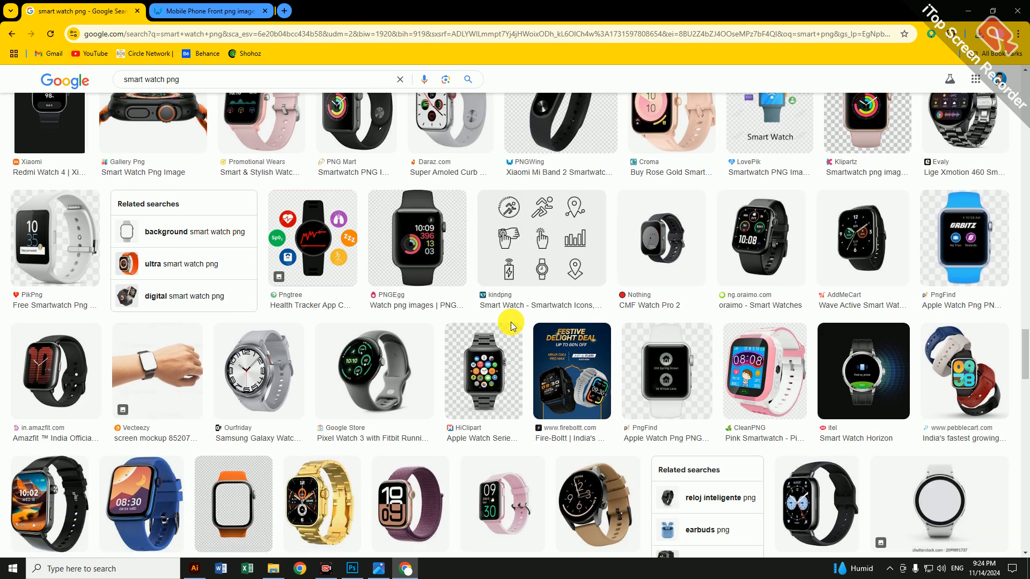
scroll(490, 325, down, 3)
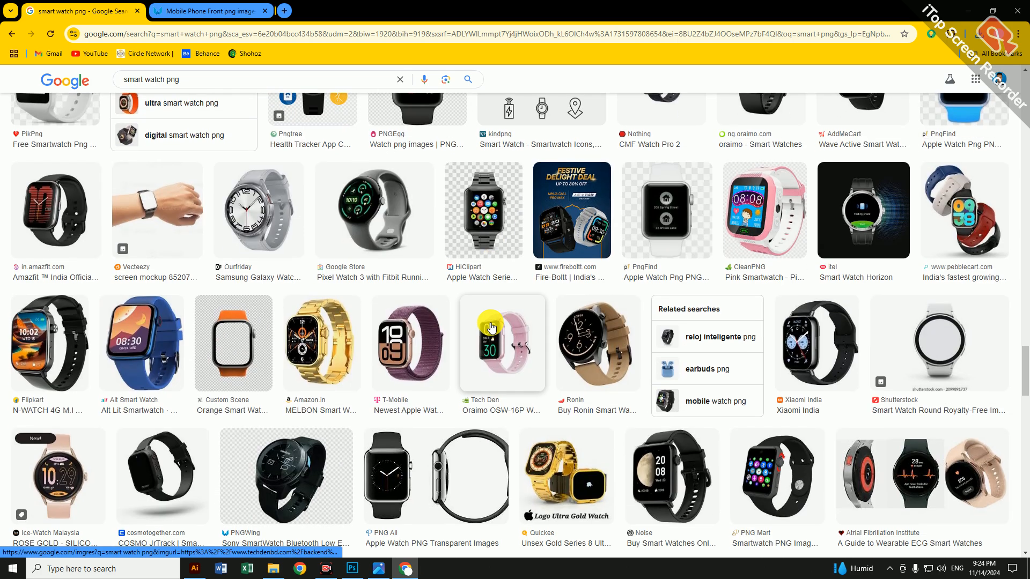
scroll(490, 325, down, 2)
scroll(490, 325, down, 2)
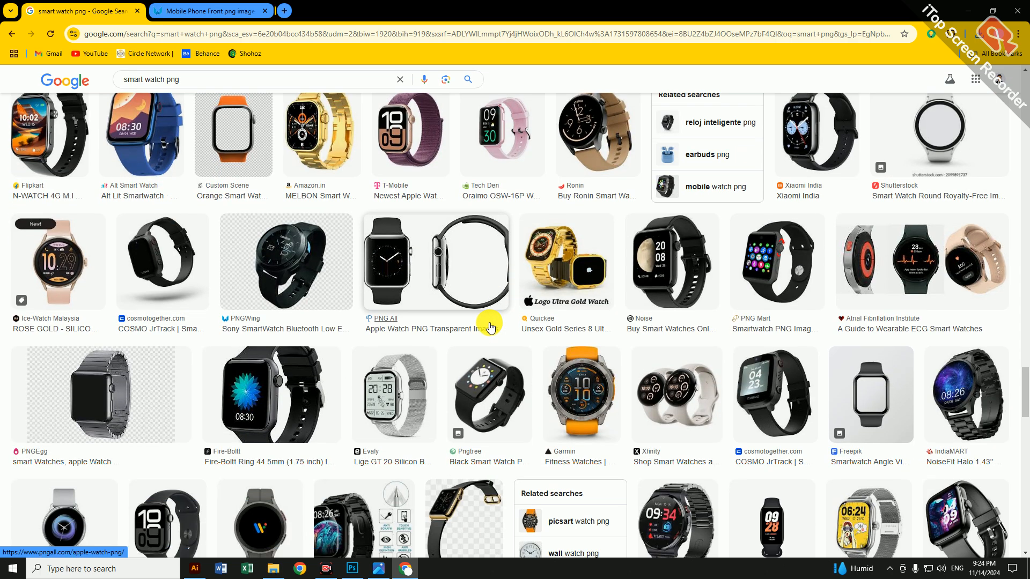
scroll(490, 322, down, 1)
scroll(492, 321, down, 2)
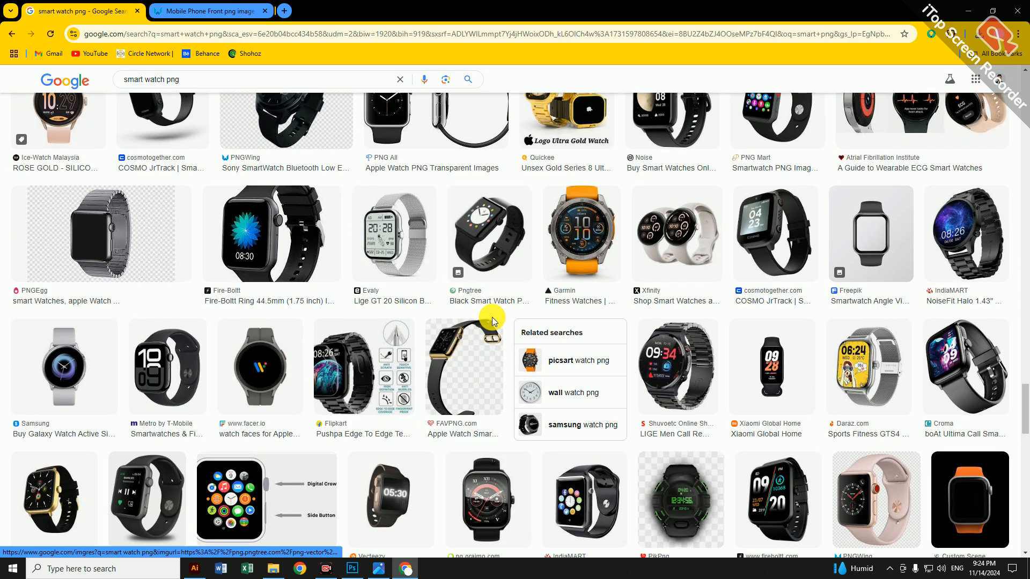
scroll(493, 321, down, 3)
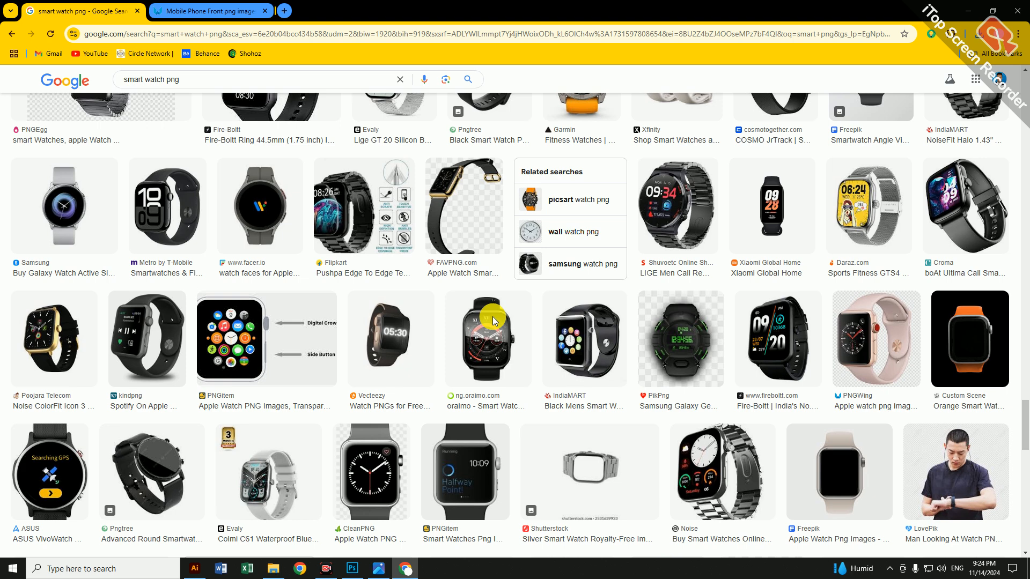
scroll(544, 312, down, 1)
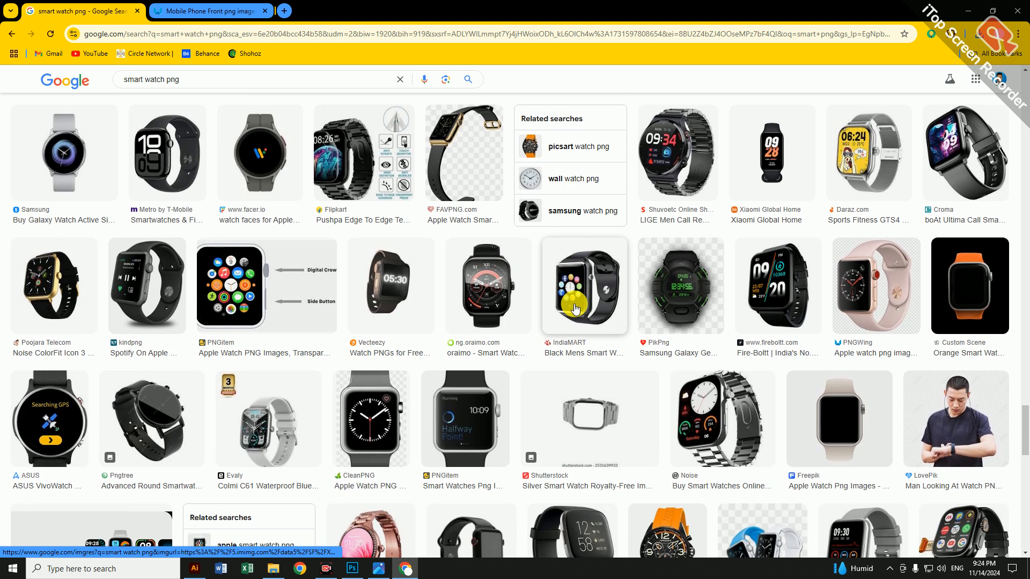
Open the boAt Ultima Call smartwatch image from Croma separately and save it to Downloads as the PNG file "301657_0_hlx469".
right_click(961, 161)
click(961, 161)
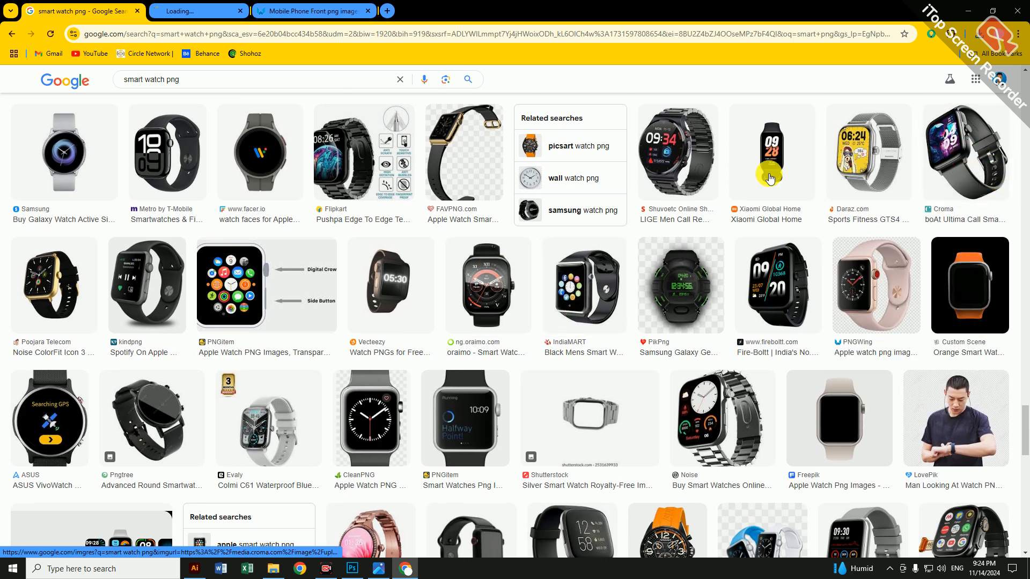
click(226, 10)
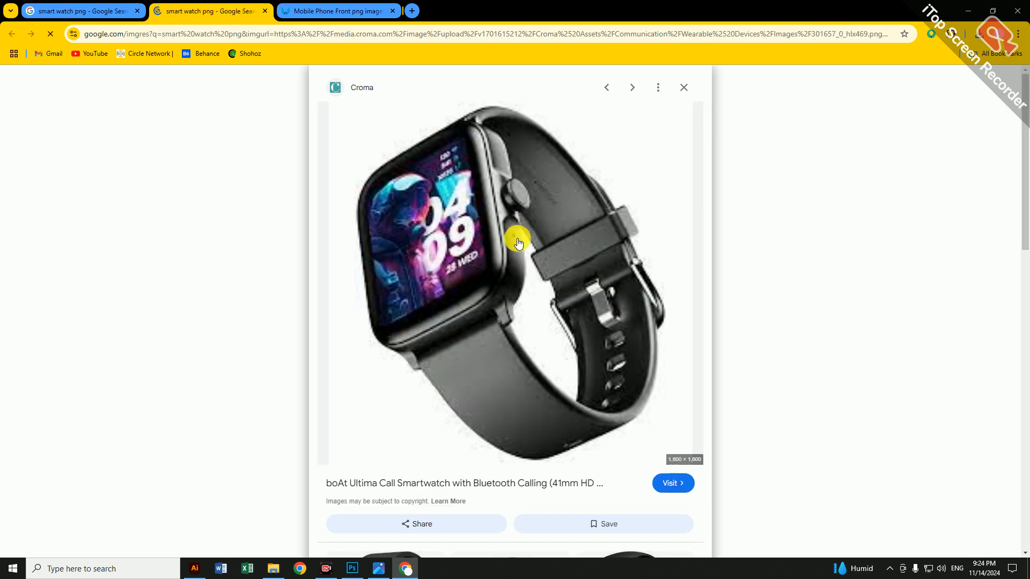
right_click(509, 192)
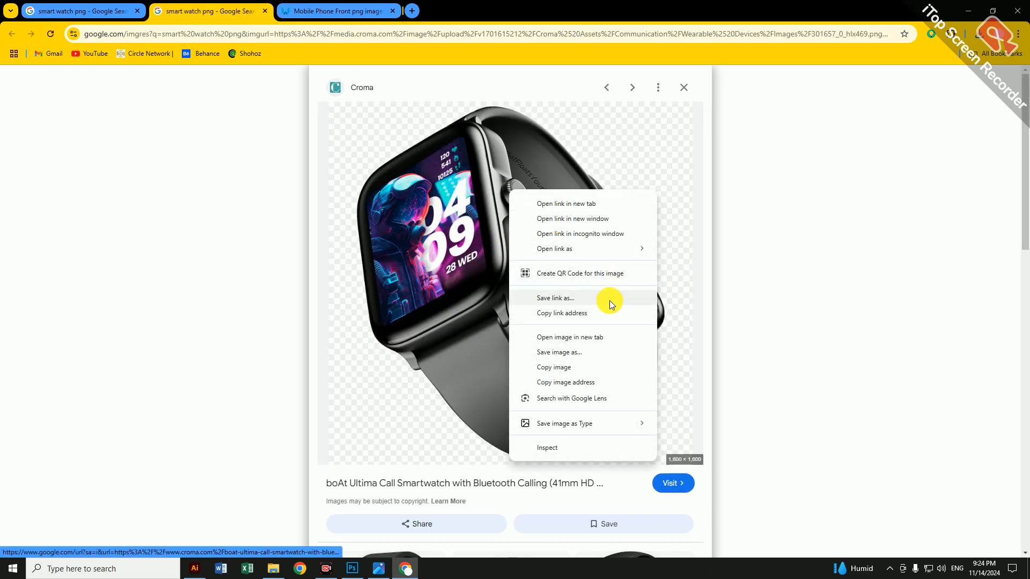
click(552, 350)
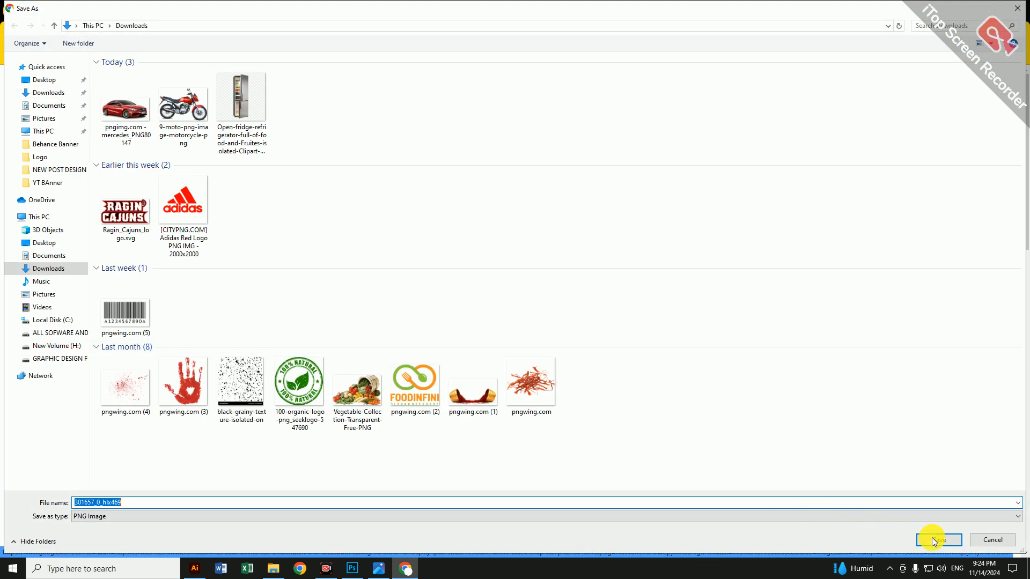
click(960, 540)
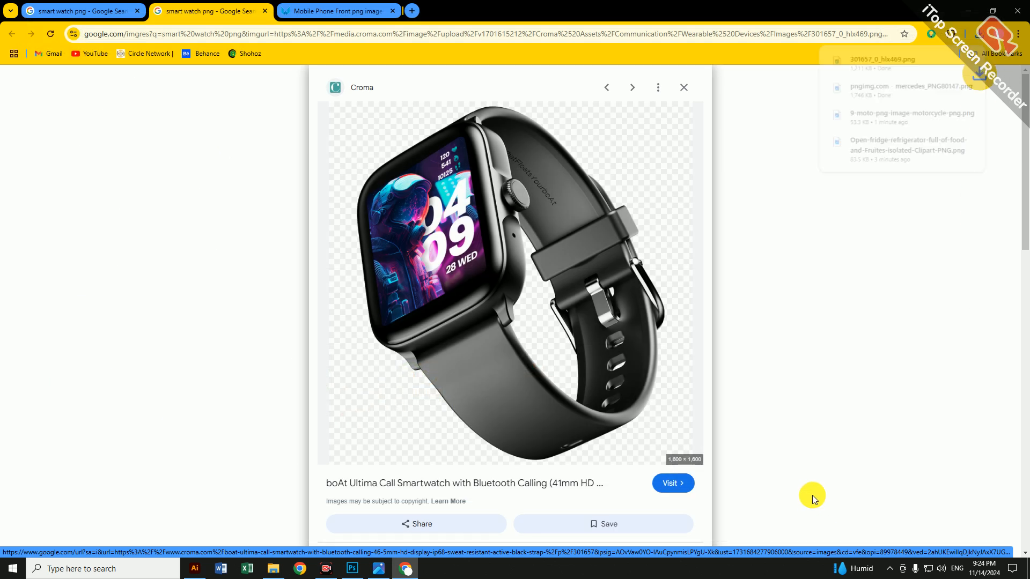
Switch to Photoshop, shift the phone slightly on the tornado's upper rim and rotate it clockwise so it leans over.
click(353, 569)
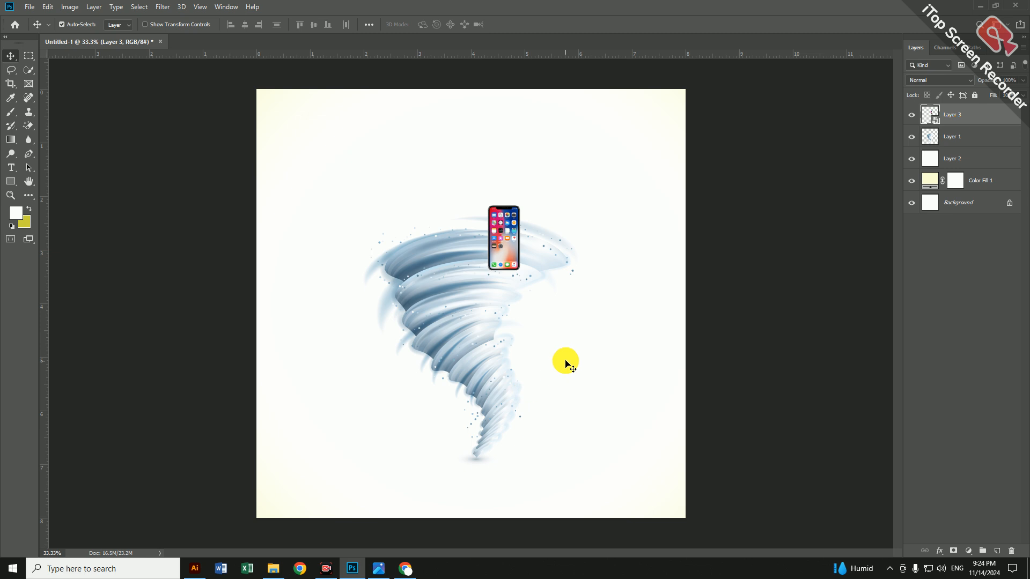
drag(512, 259, 497, 250)
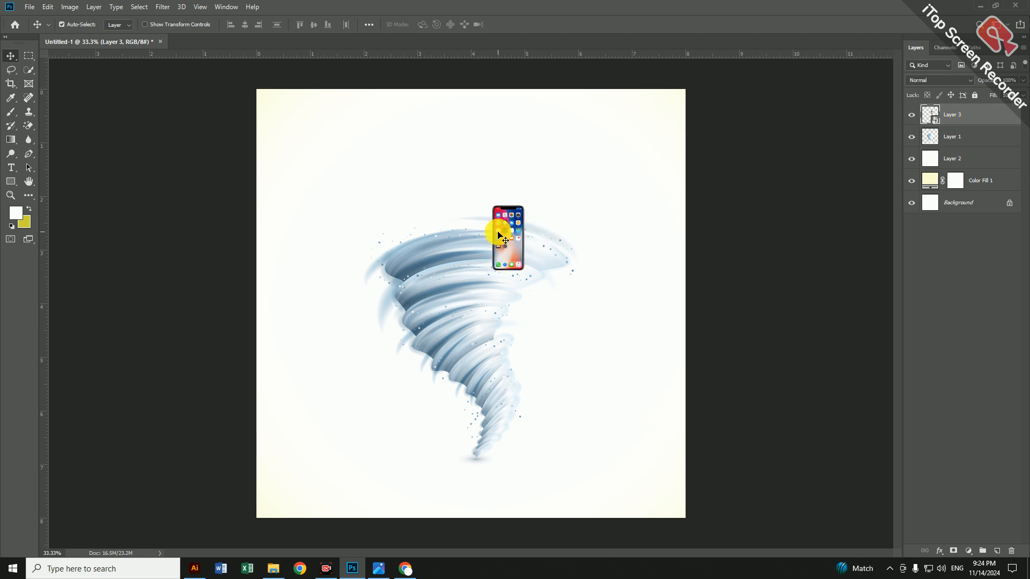
scroll(498, 234, up, 2)
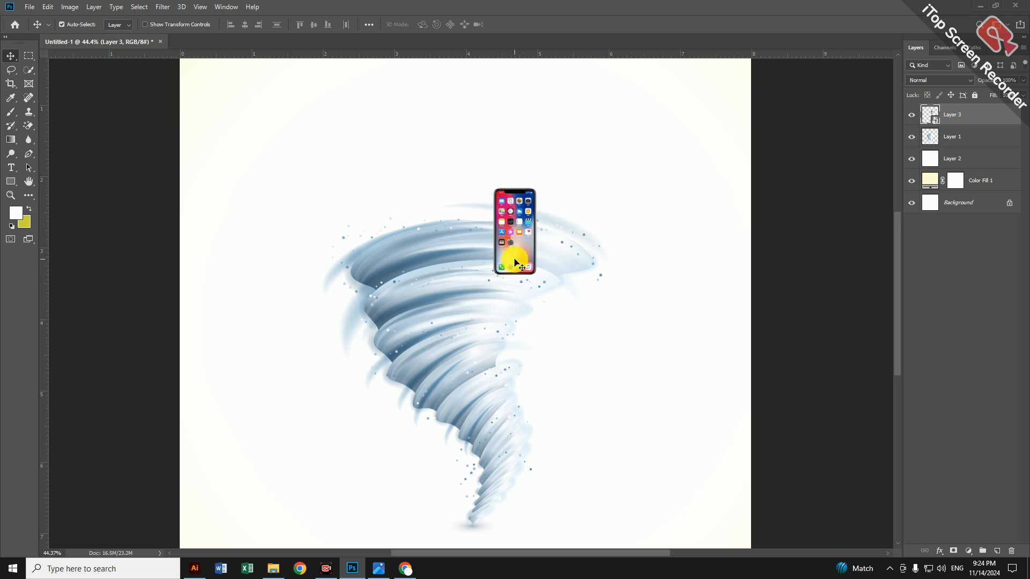
drag(515, 262, 509, 266)
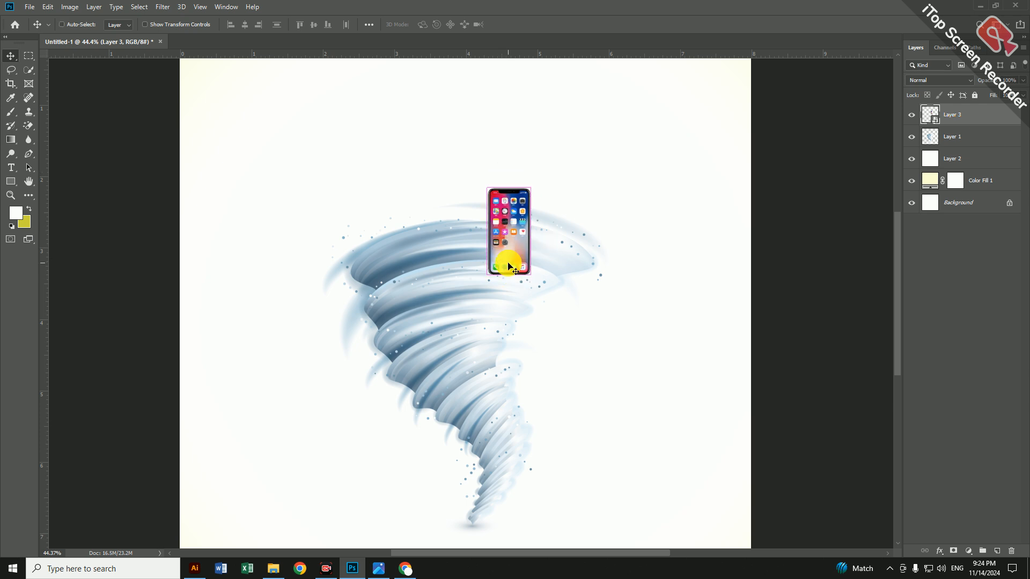
key(ctrl+t)
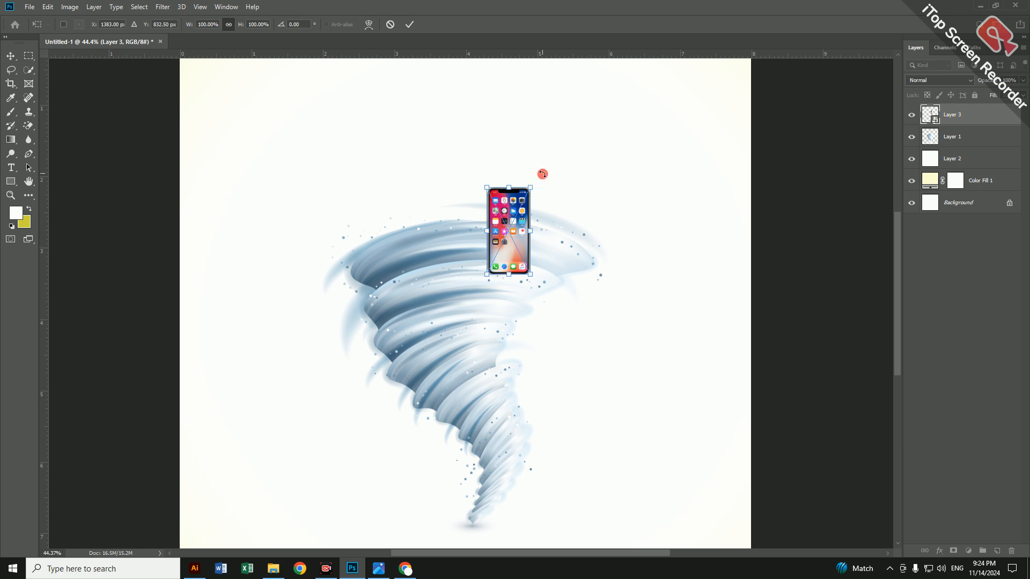
drag(542, 174, 573, 211)
double_click(508, 248)
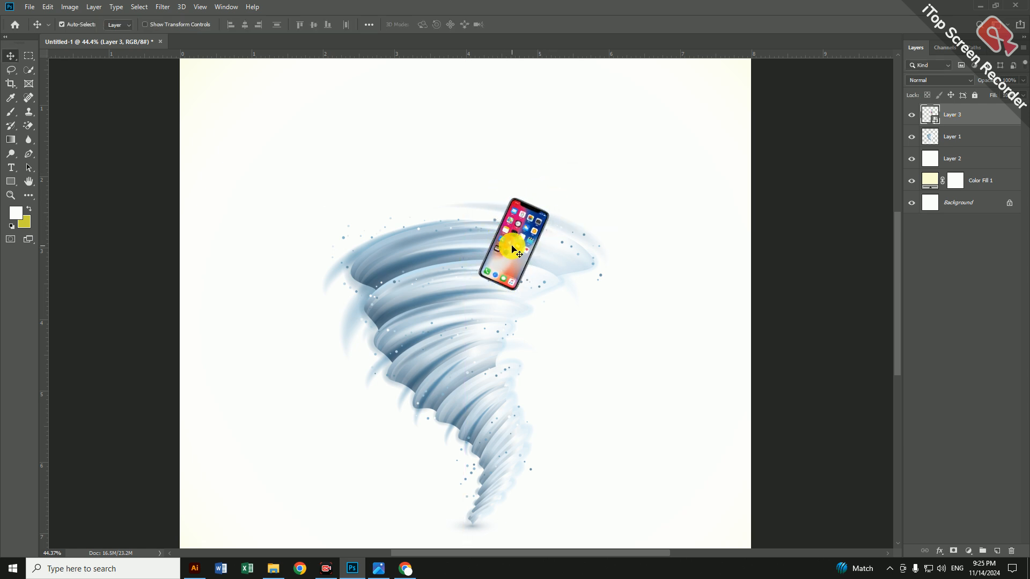
Add a layer mask to the phone's layer and set the soft Brush to a size of 73 px.
click(954, 551)
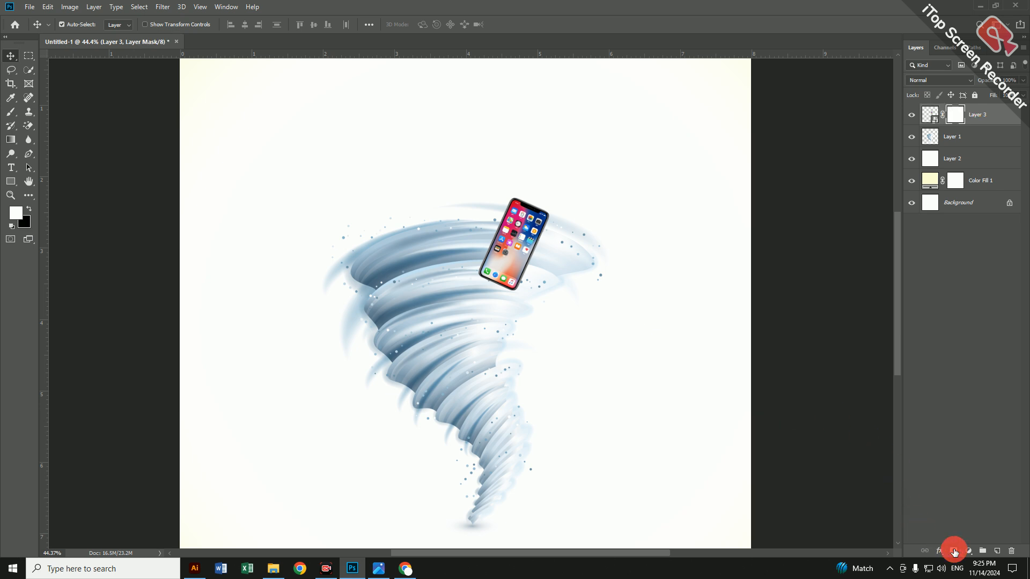
click(12, 114)
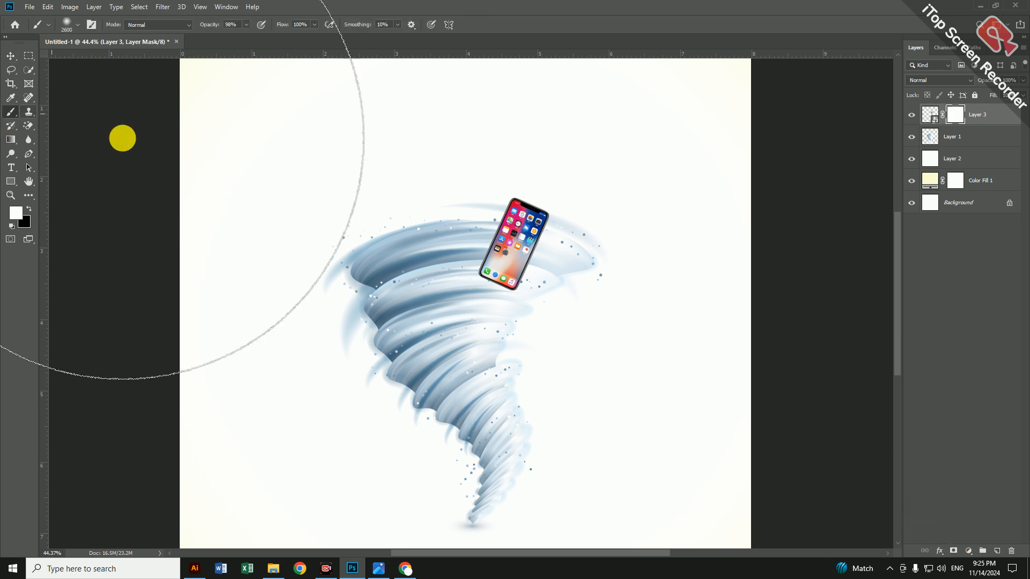
click(79, 25)
click(81, 56)
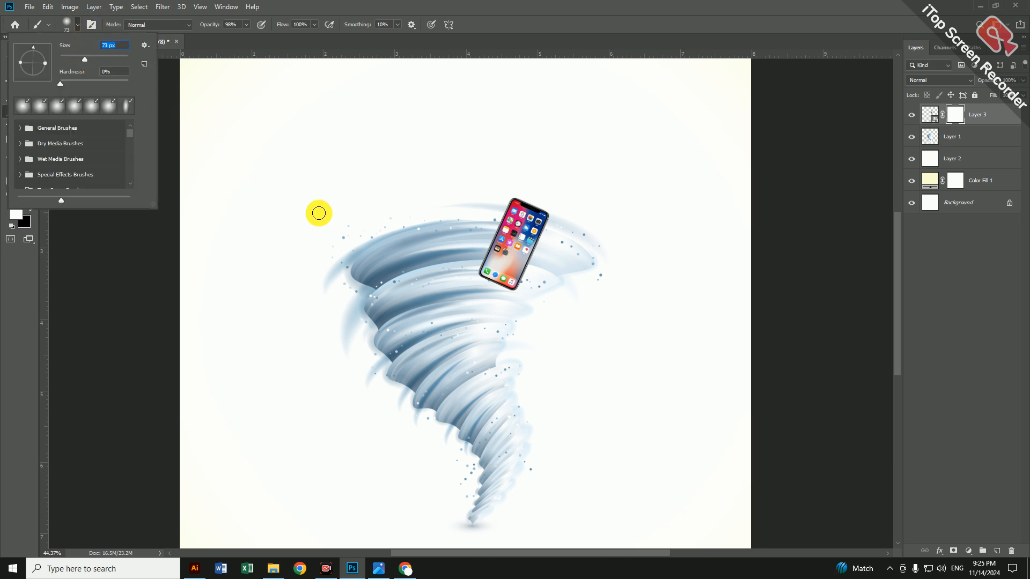
click(395, 9)
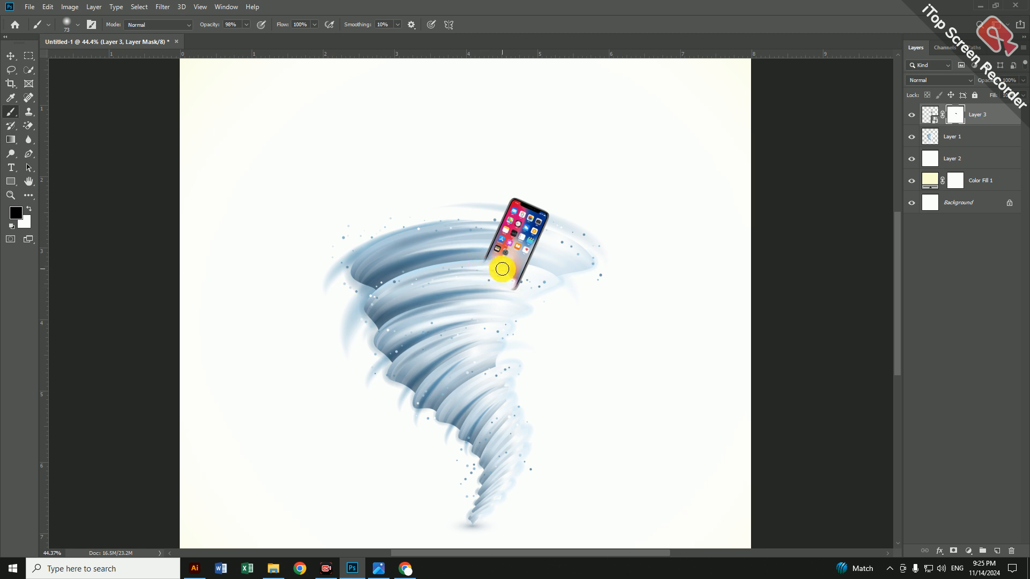
Paint black on the phone's mask to hide its lower end along the edge of the tornado's front swirl.
scroll(512, 267, up, 5)
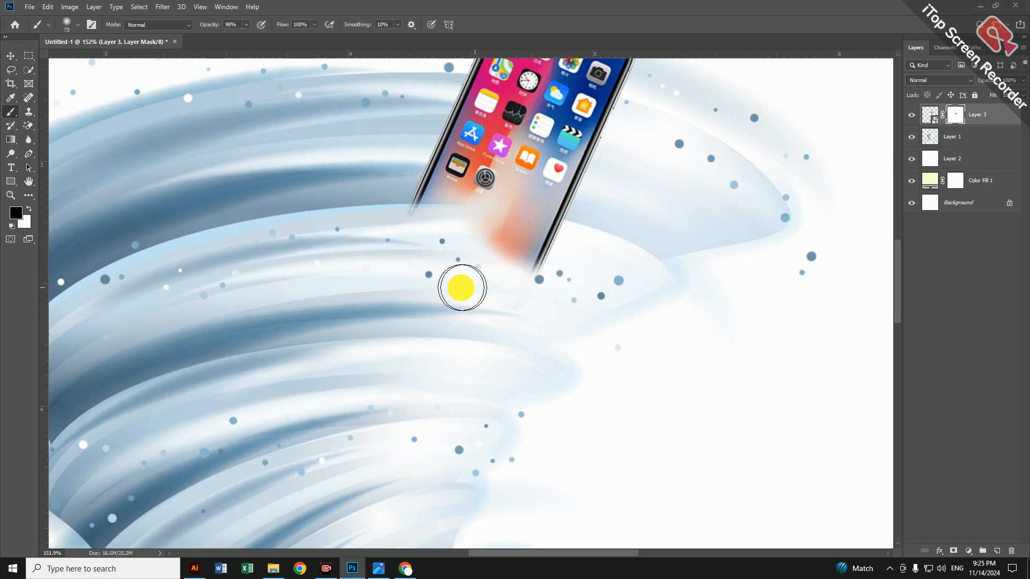
mouse_move(418, 231)
mouse_down()
mouse_move(564, 258)
mouse_move(562, 247)
mouse_move(516, 236)
mouse_move(550, 240)
mouse_move(528, 240)
mouse_up()
drag(461, 230, 415, 228)
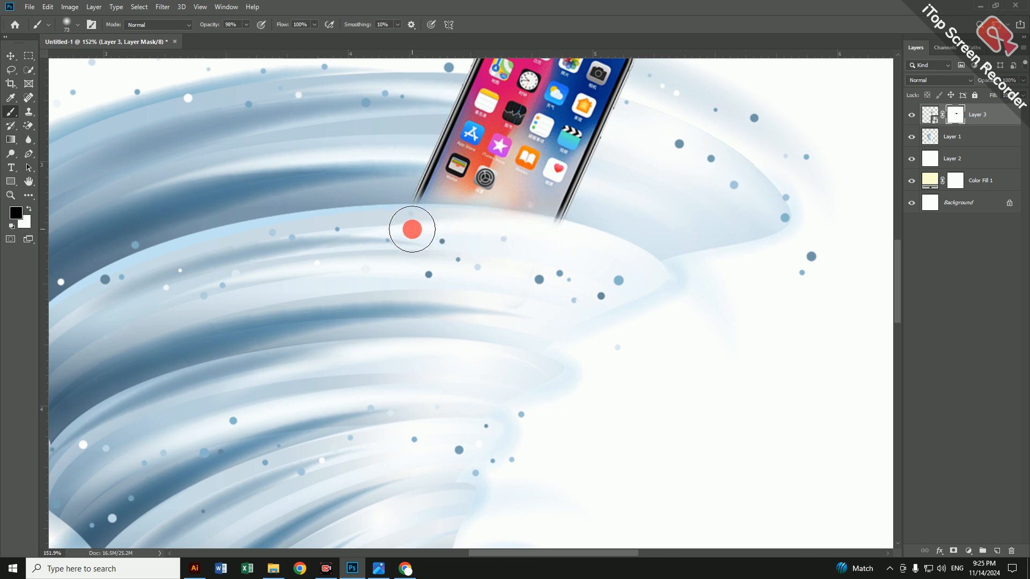
Clean up the remaining traces along the phone's bottom edge on its mask and raise the Brush opacity to 100%.
click(437, 233)
click(485, 236)
click(545, 240)
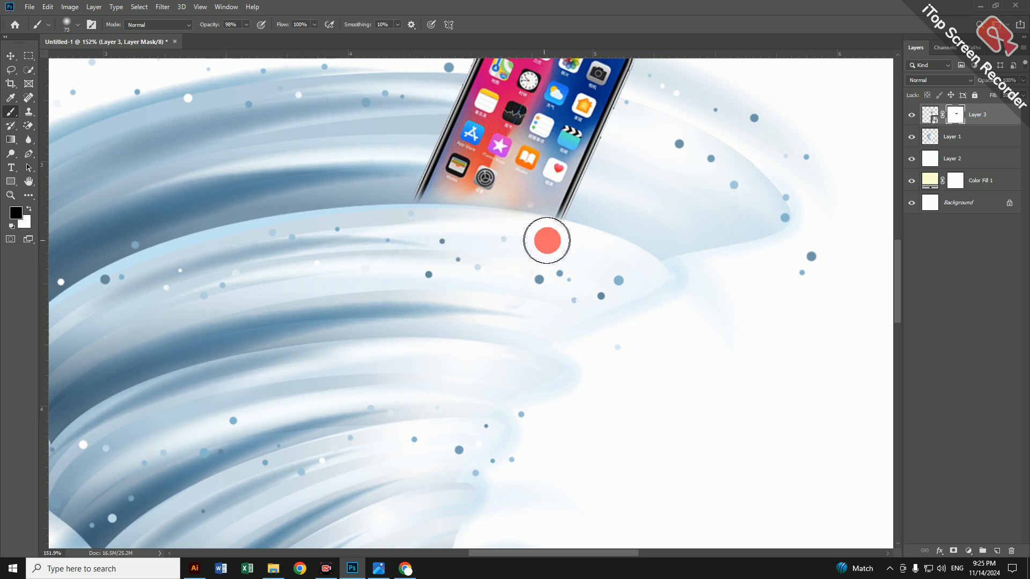
mouse_move(552, 244)
mouse_down()
mouse_move(430, 228)
mouse_move(527, 237)
mouse_move(432, 233)
mouse_move(494, 235)
mouse_up()
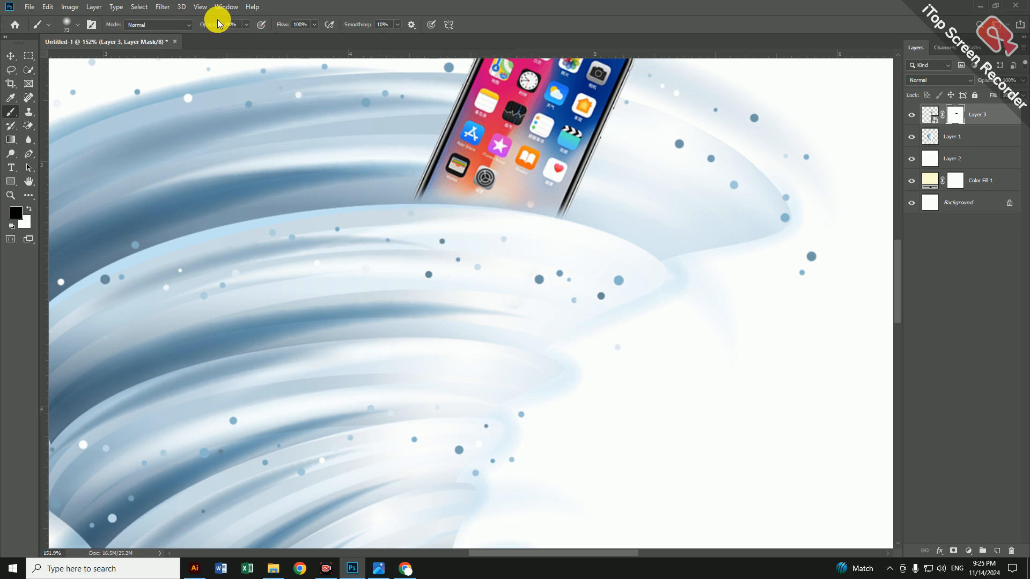
drag(211, 26, 301, 37)
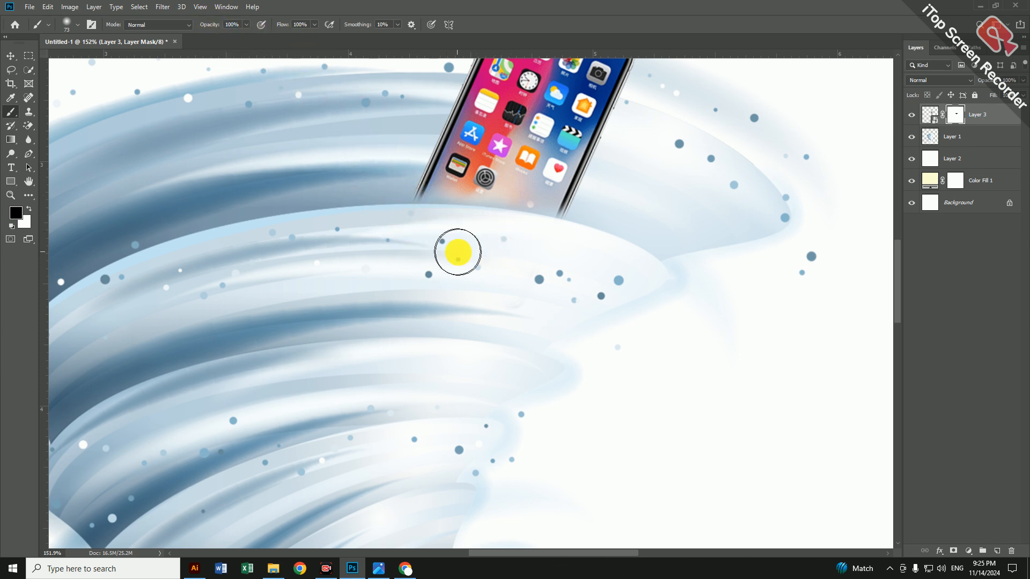
scroll(464, 263, down, 6)
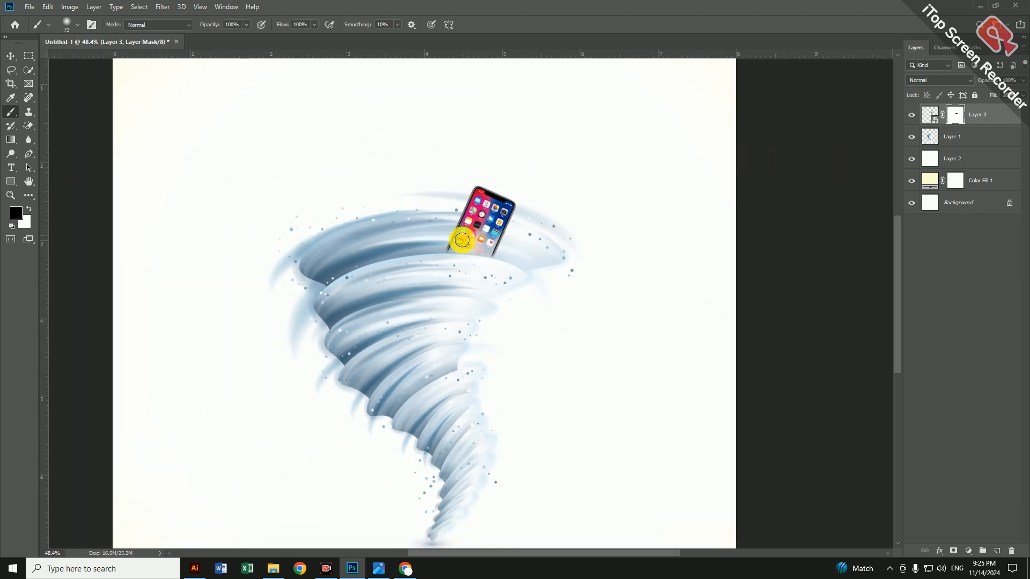
Place the open fridge image "Open-fridge-refrigerator-full-of-food-and-Fruites-isolated-Clipart-PNG" from Downloads as an embedded object at its default size.
click(33, 8)
click(104, 210)
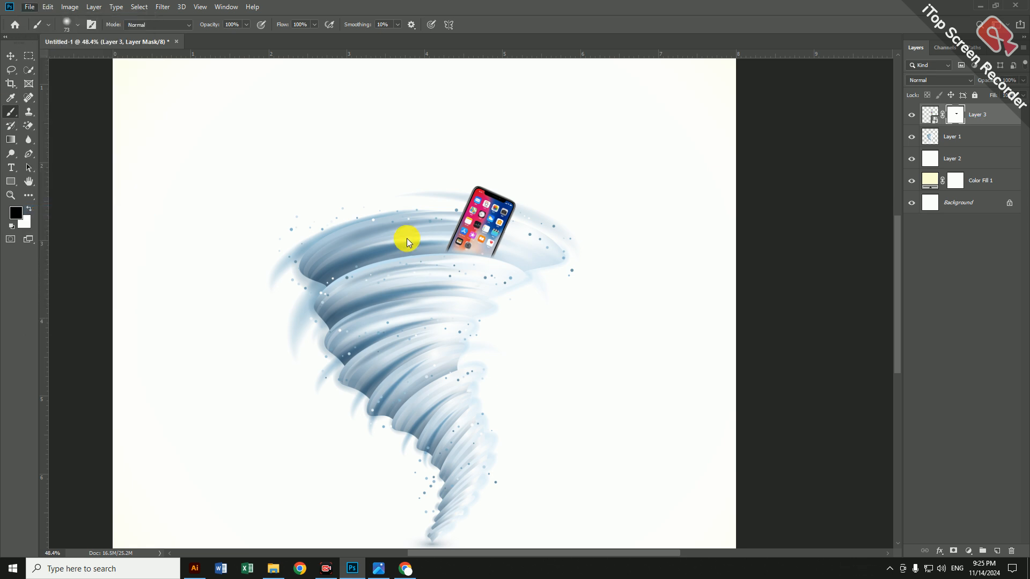
click(48, 92)
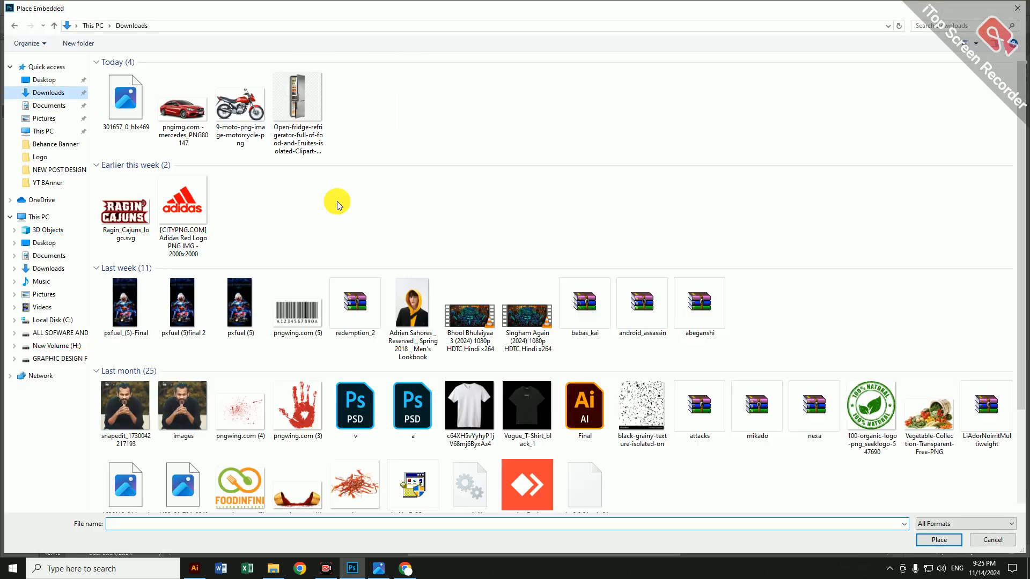
click(298, 119)
double_click(299, 119)
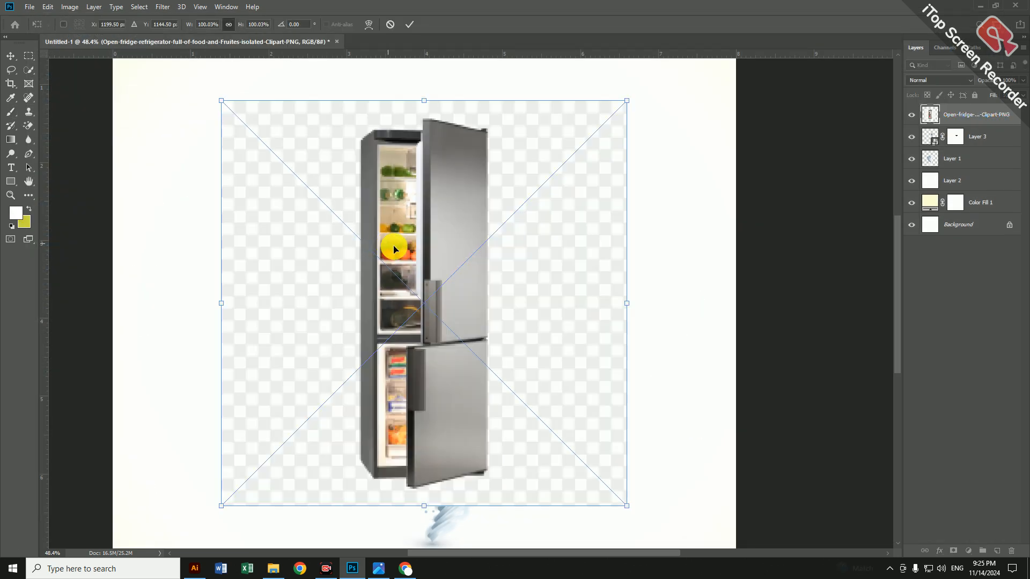
key(Return)
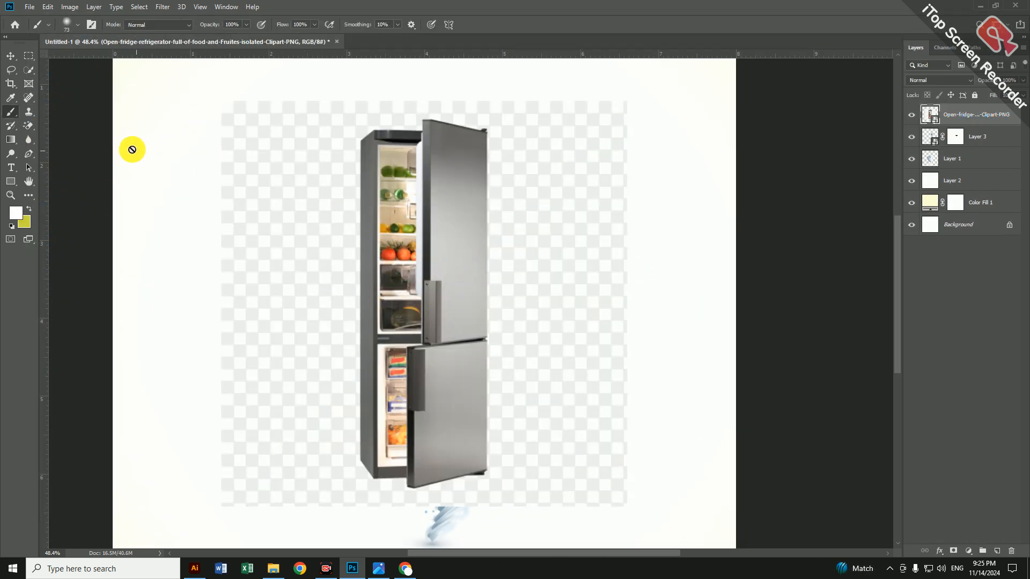
Rasterize the fridge layer and erase its fake checkerboard background with the Magic Eraser at tolerance 32.
click(29, 126)
click(29, 127)
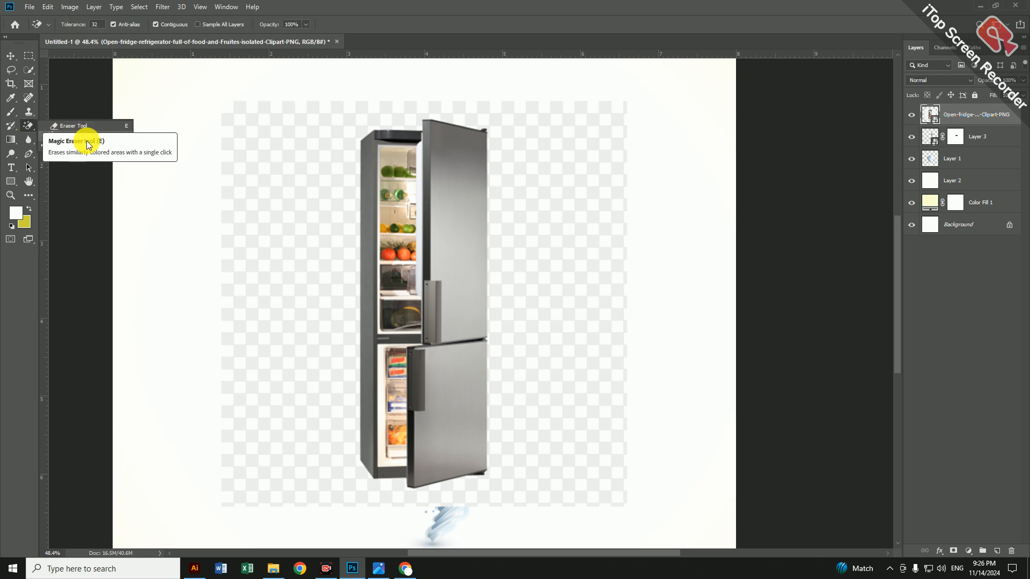
click(44, 151)
click(319, 223)
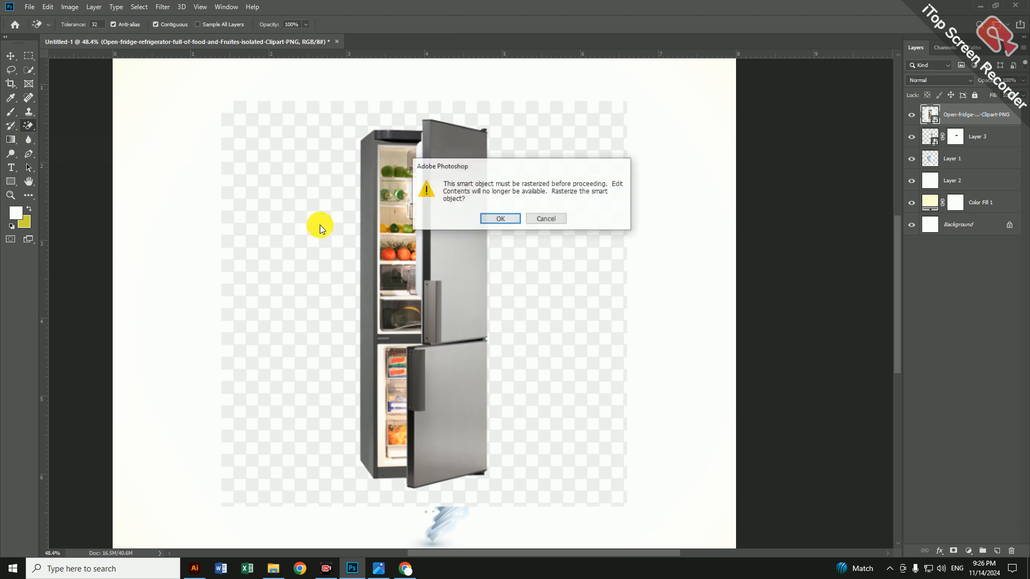
click(500, 218)
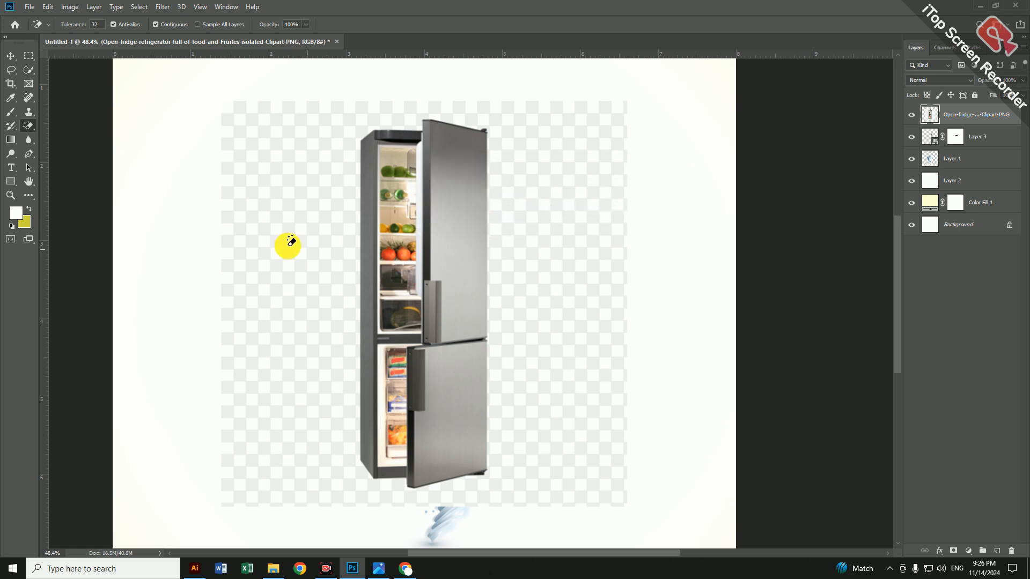
click(275, 218)
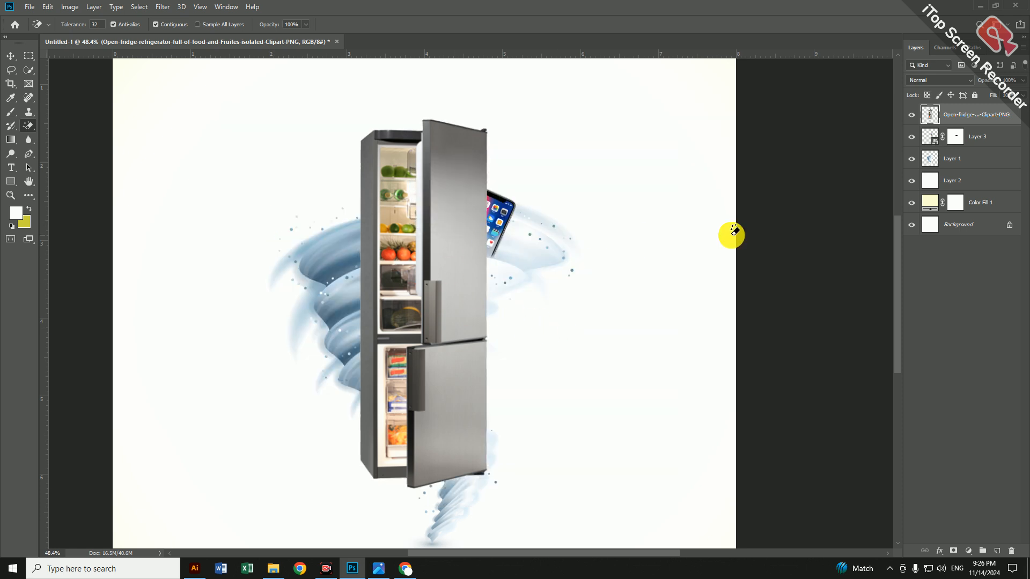
Convert the fridge layer to a smart object, then scale it to about 40%, tilt it about -11° and place it on the tornado's upper-left rim.
right_click(981, 120)
click(912, 252)
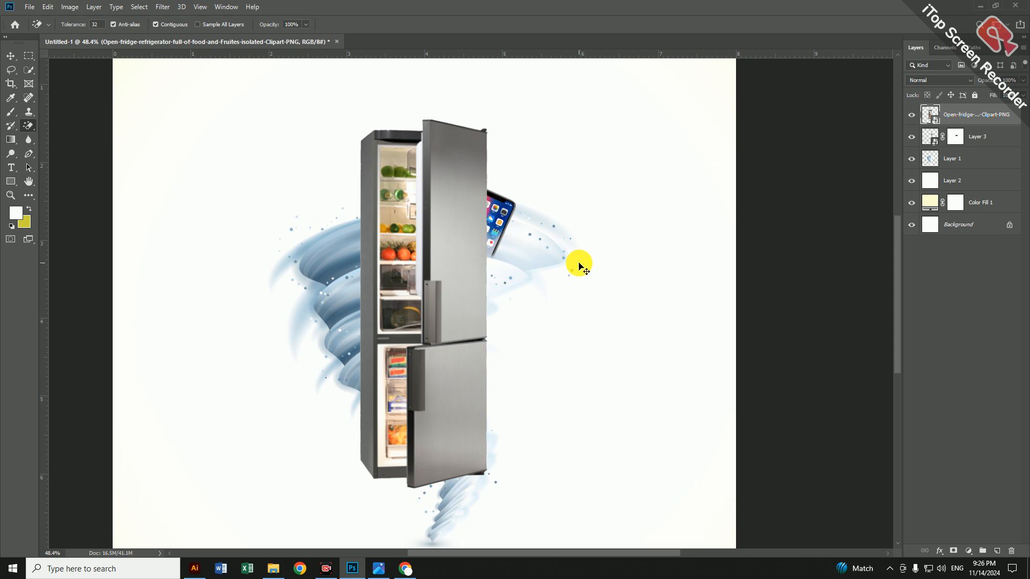
key(ctrl+t)
drag(425, 119, 397, 354)
drag(480, 383, 474, 370)
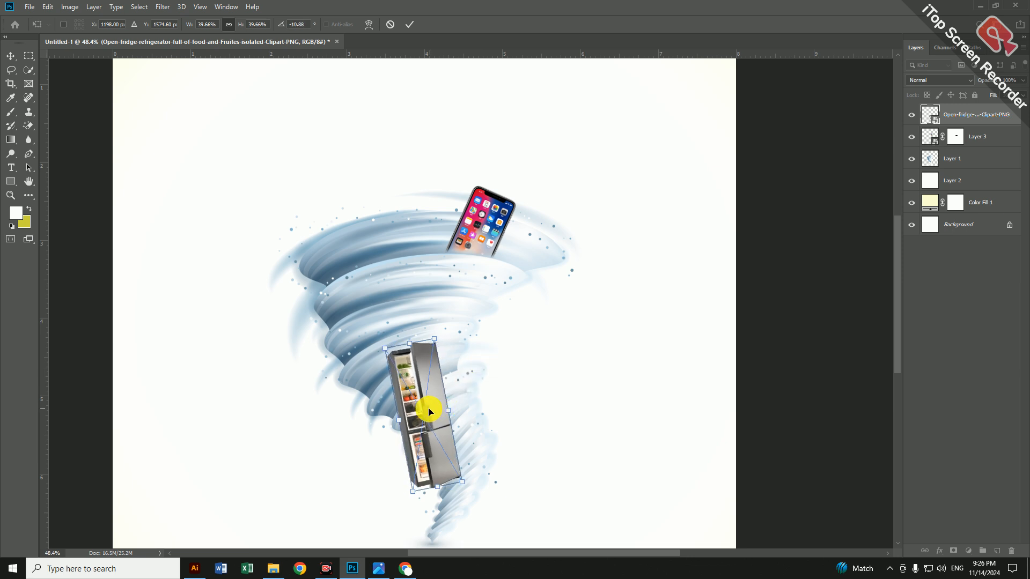
drag(429, 412, 407, 222)
click(372, 251)
double_click(372, 251)
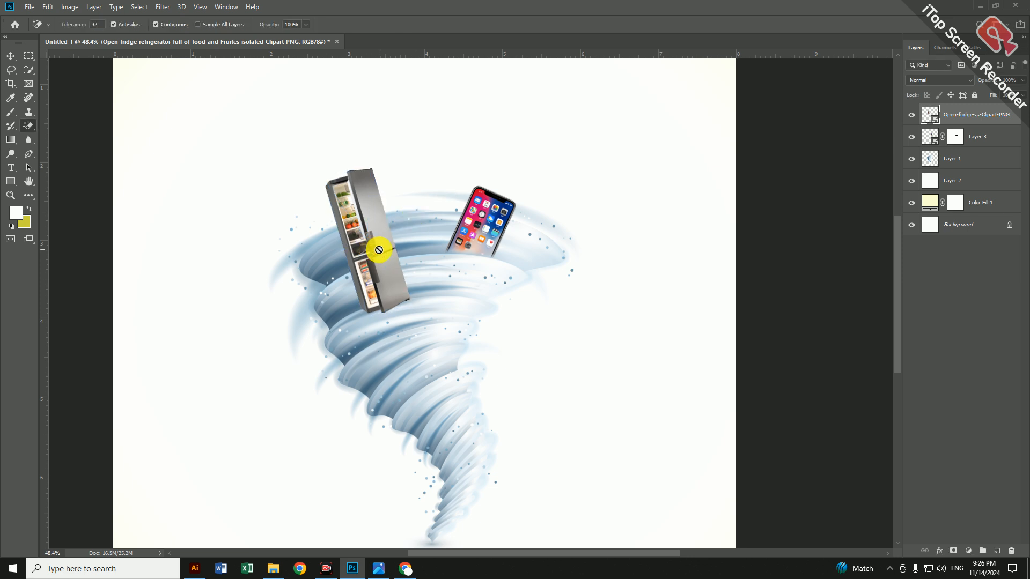
Add a layer mask to the fridge and paint black with the soft Brush to hide its lower part behind the tornado's front swirl.
click(954, 552)
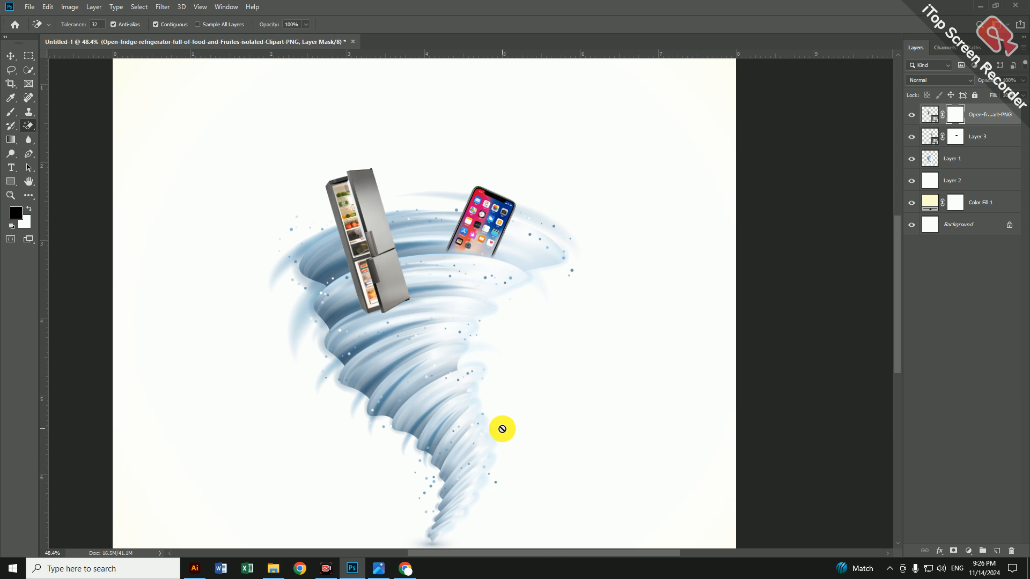
scroll(457, 421, up, 5)
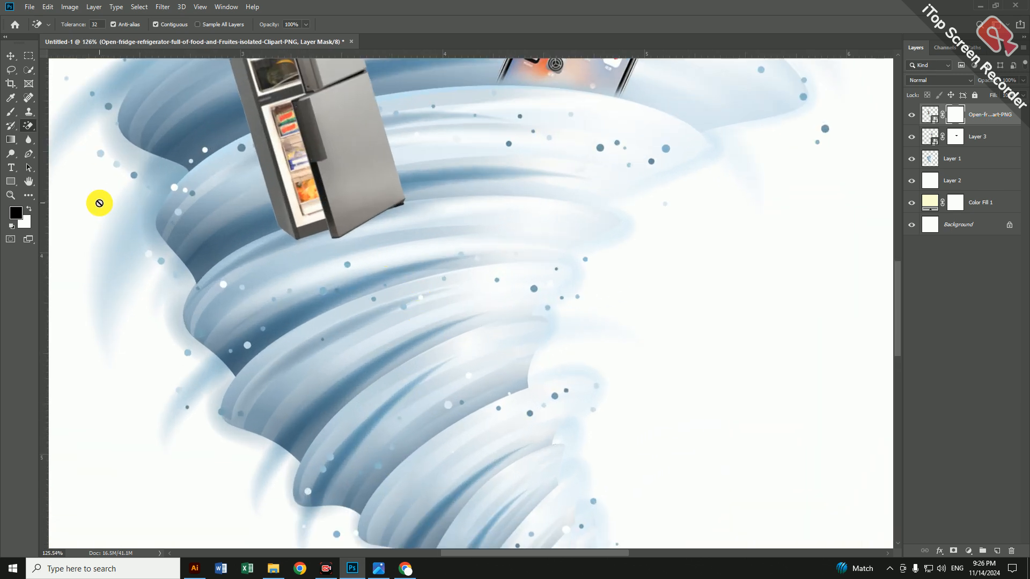
click(11, 112)
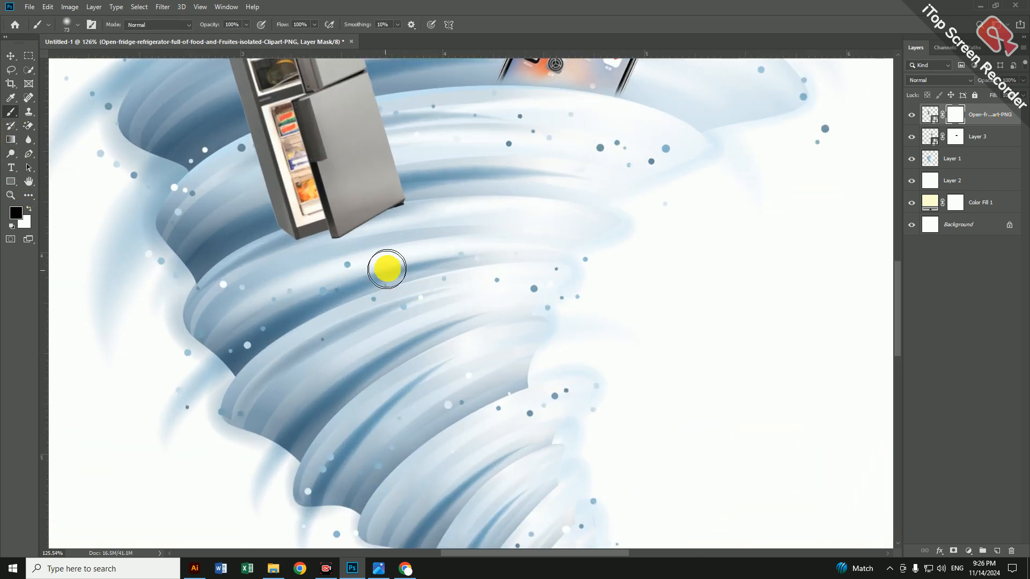
mouse_move(300, 228)
mouse_down()
mouse_move(396, 211)
mouse_move(364, 216)
mouse_move(343, 191)
mouse_move(268, 235)
mouse_move(347, 188)
mouse_move(294, 182)
mouse_move(281, 147)
mouse_move(265, 147)
mouse_move(278, 188)
mouse_move(248, 188)
mouse_up()
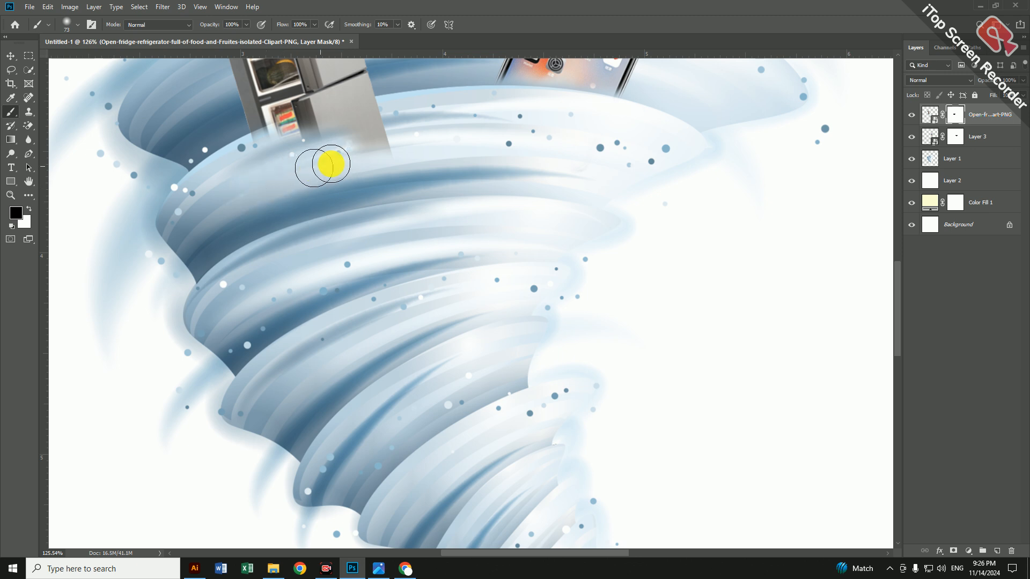
drag(372, 117, 270, 144)
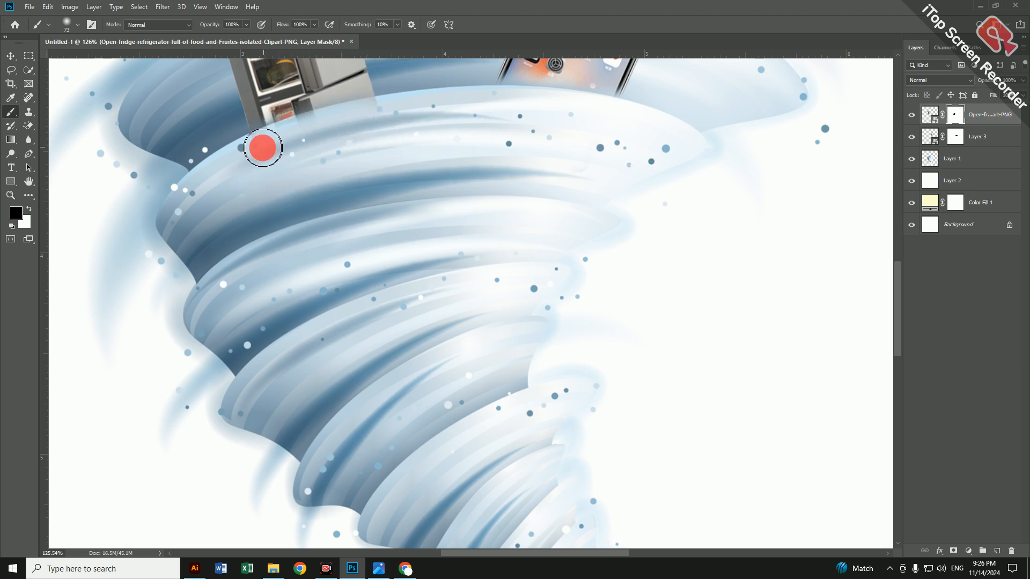
click(263, 147)
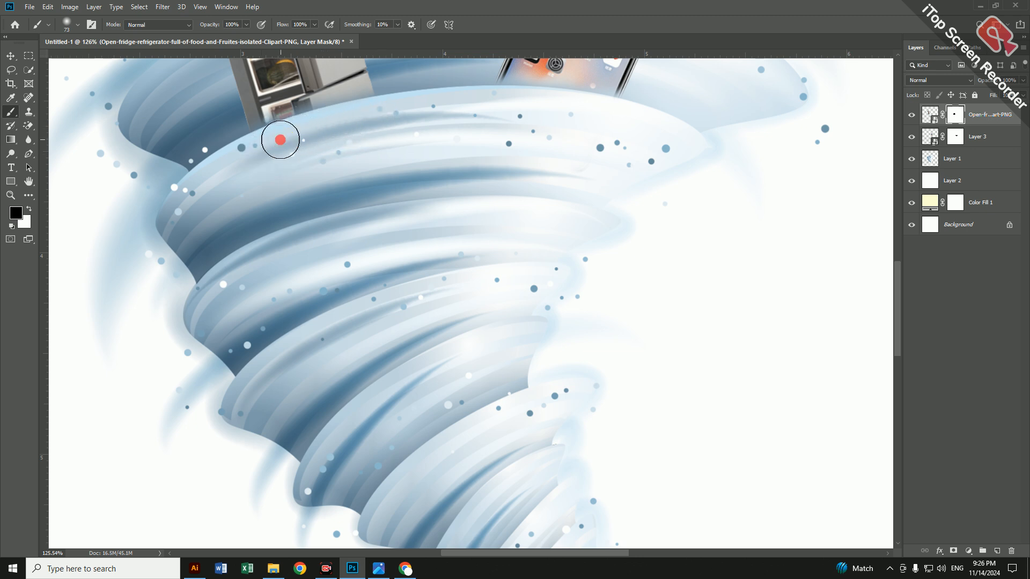
drag(280, 140, 315, 148)
scroll(327, 191, down, 10)
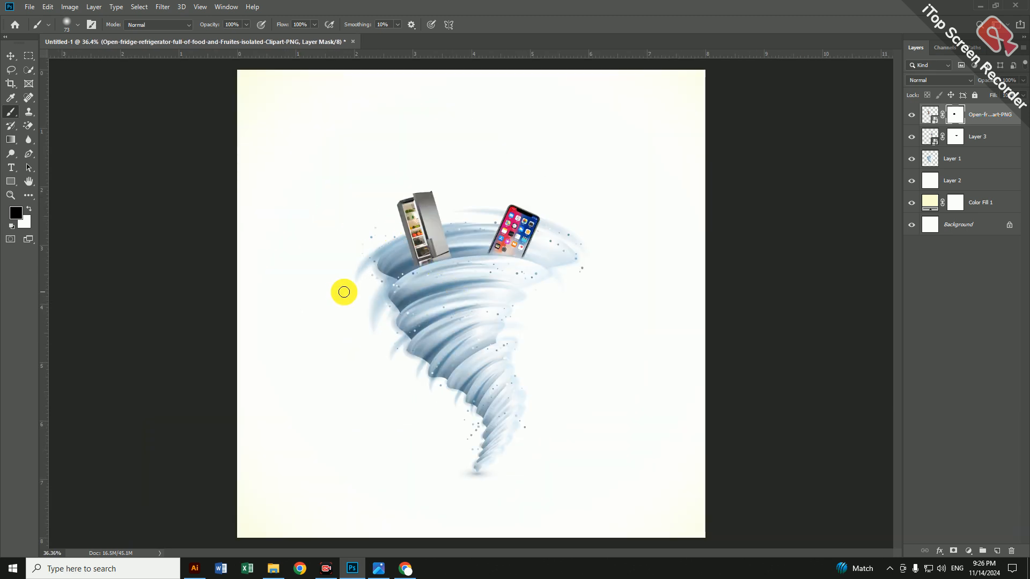
Shift the fridge slightly down and right, and mask its lower end again along the edge of the front swirl.
click(10, 55)
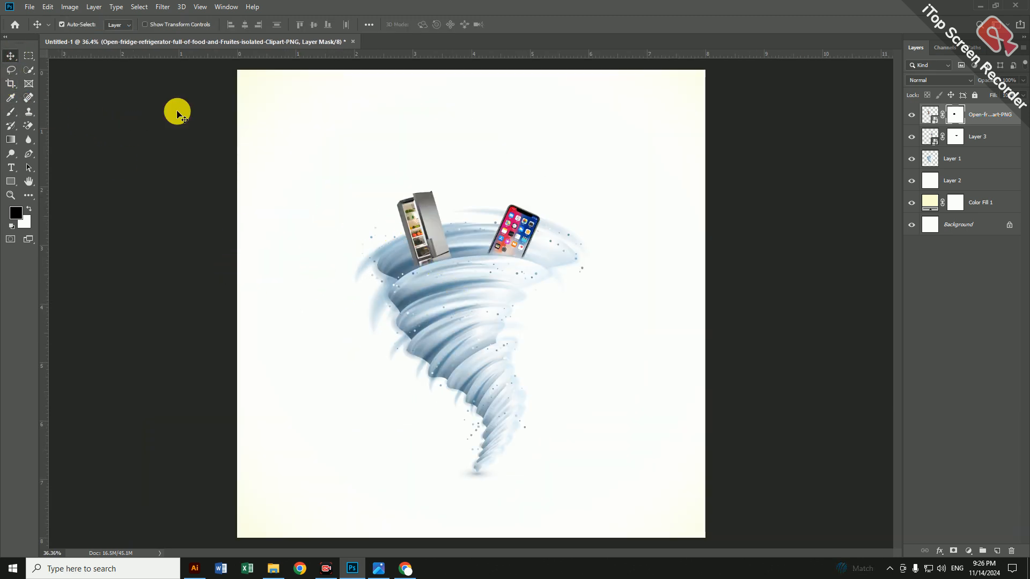
drag(433, 234, 435, 241)
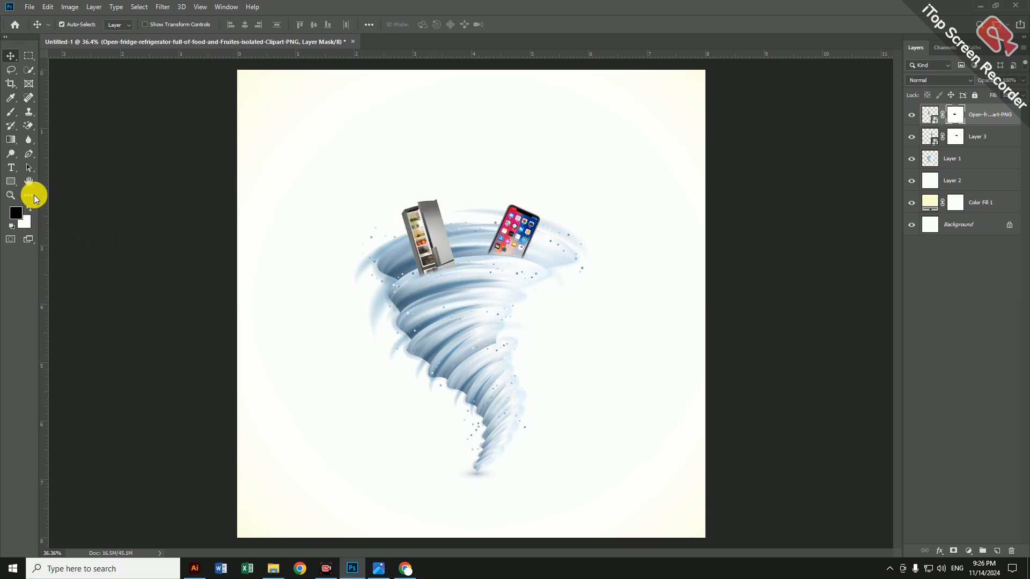
click(10, 112)
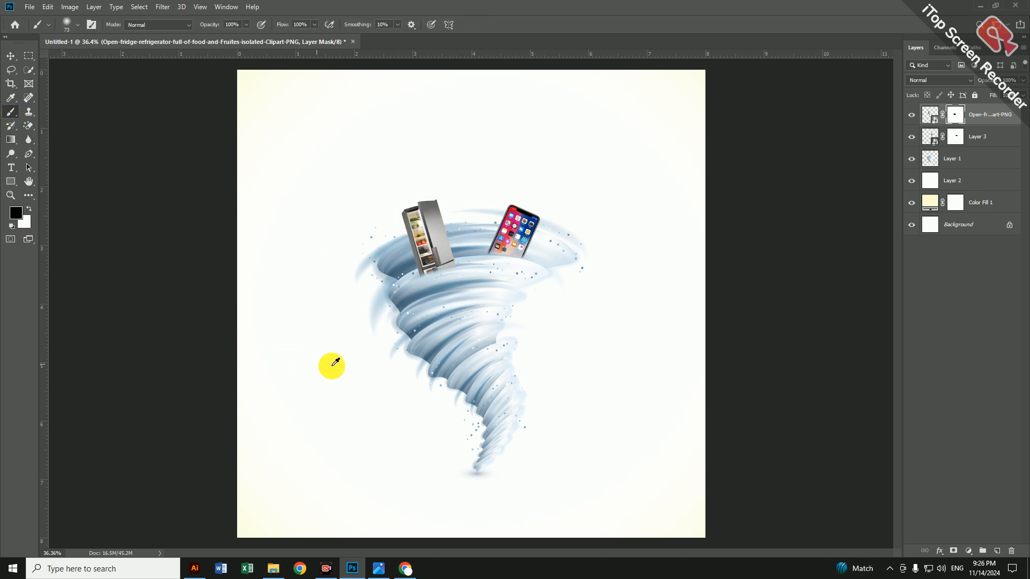
scroll(494, 282, up, 9)
scroll(427, 209, up, 3)
click(376, 260)
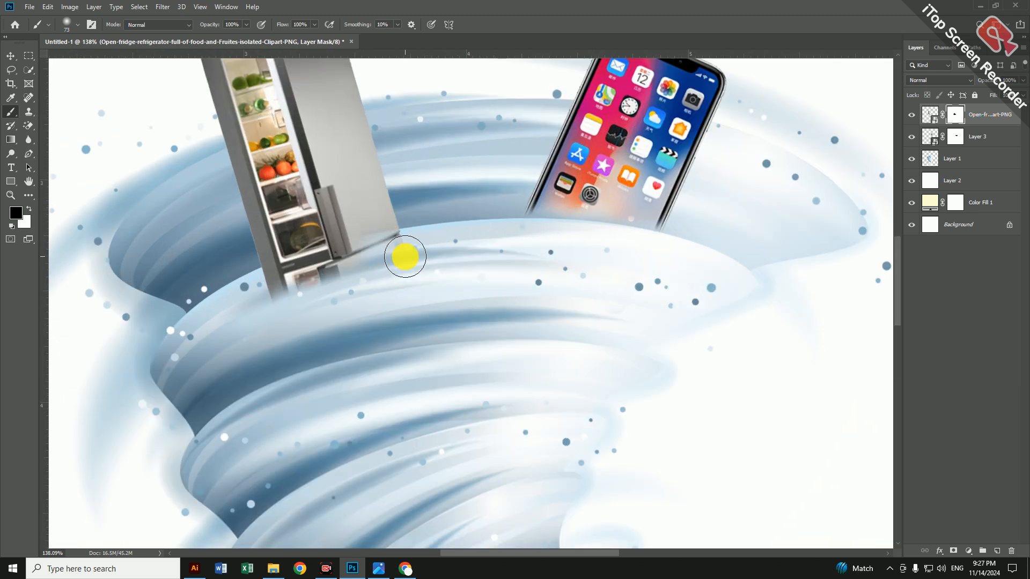
mouse_move(376, 256)
mouse_down()
mouse_move(273, 287)
mouse_move(401, 254)
mouse_move(318, 269)
mouse_up()
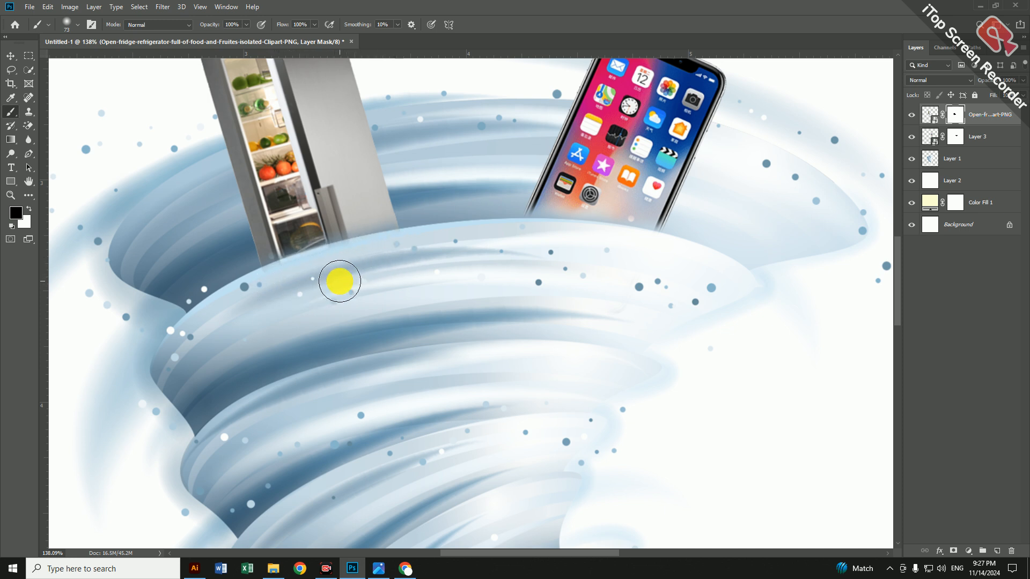
key(ctrl+0)
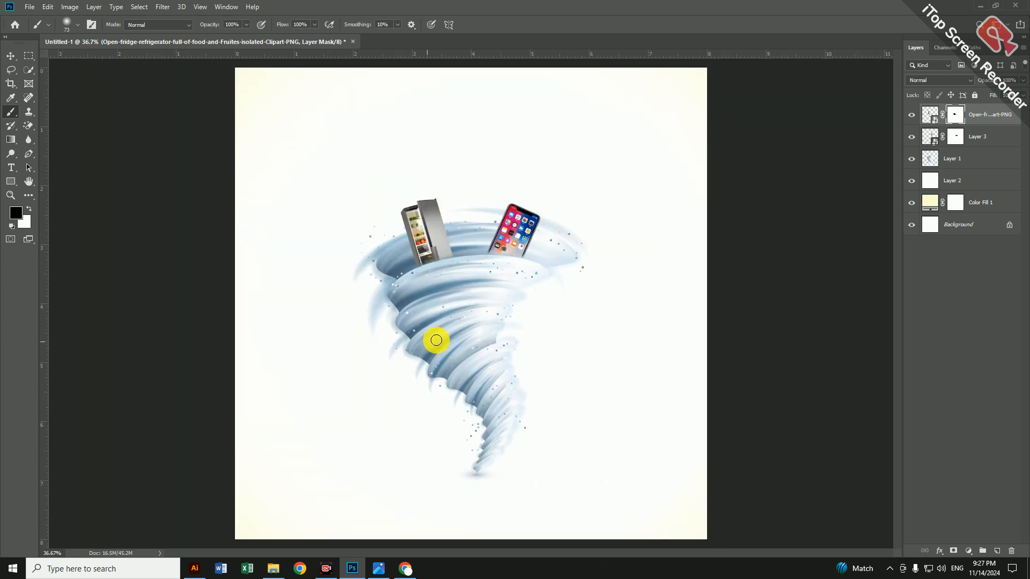
Check the Tornado Offer.jpg reference, then place "9-moto-png-image-motorcycle-png" from Downloads into the Photoshop document as an embedded object.
click(379, 569)
click(966, 13)
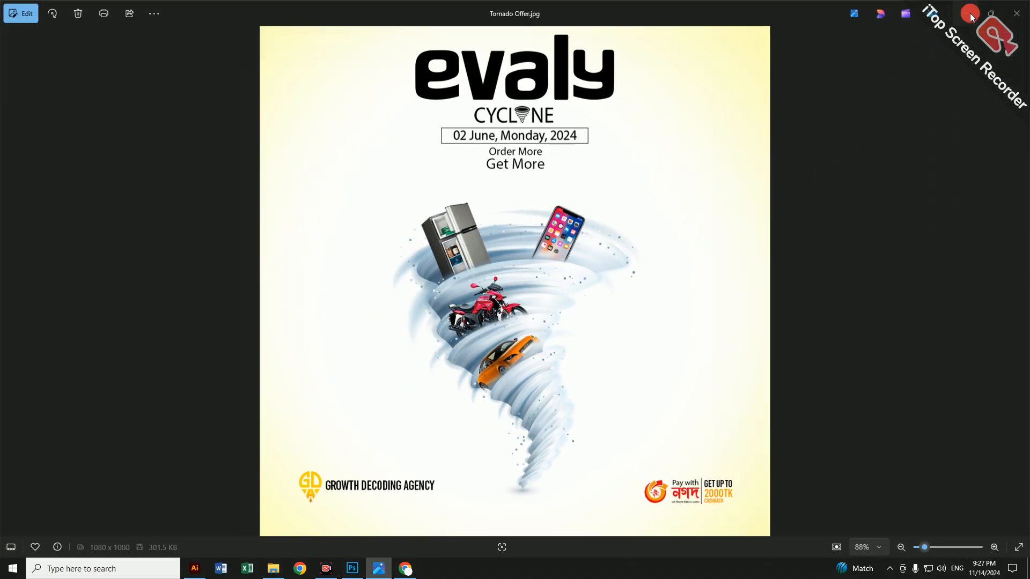
click(34, 11)
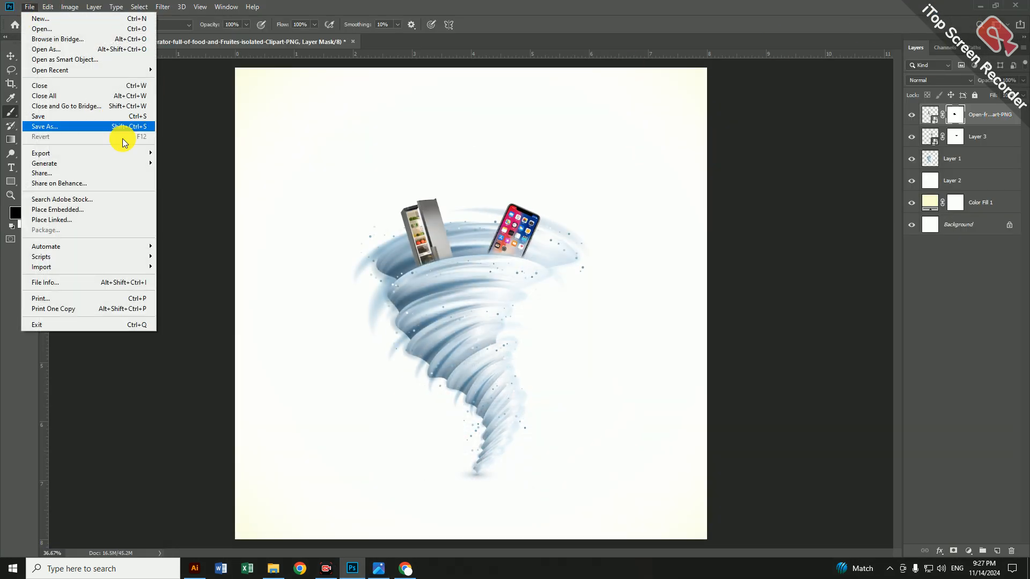
click(105, 208)
click(241, 110)
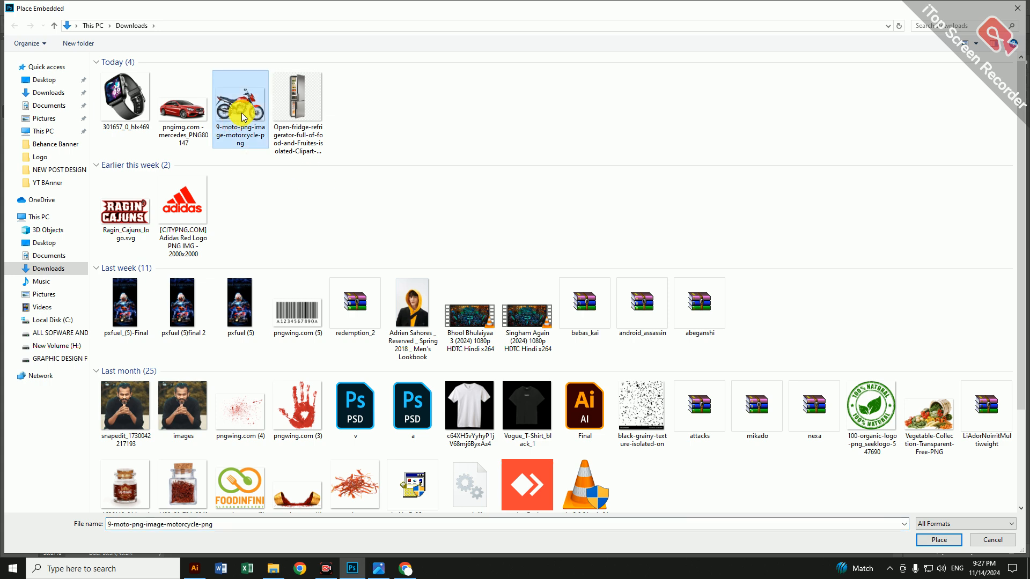
click(926, 541)
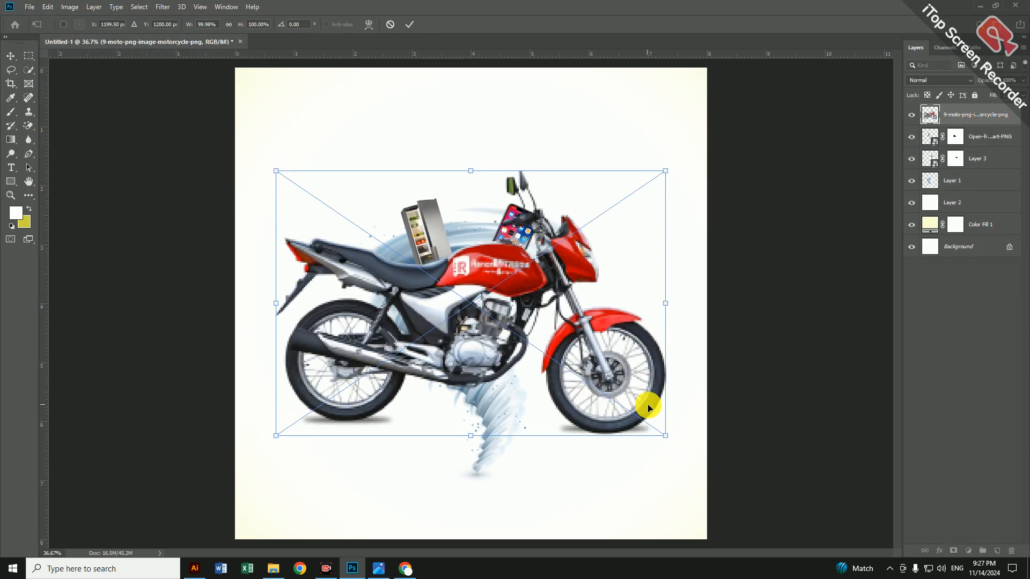
Shrink the motorcycle, tilt it counterclockwise and set it on the empty background beside the tornado's lower-left side.
drag(669, 437, 409, 237)
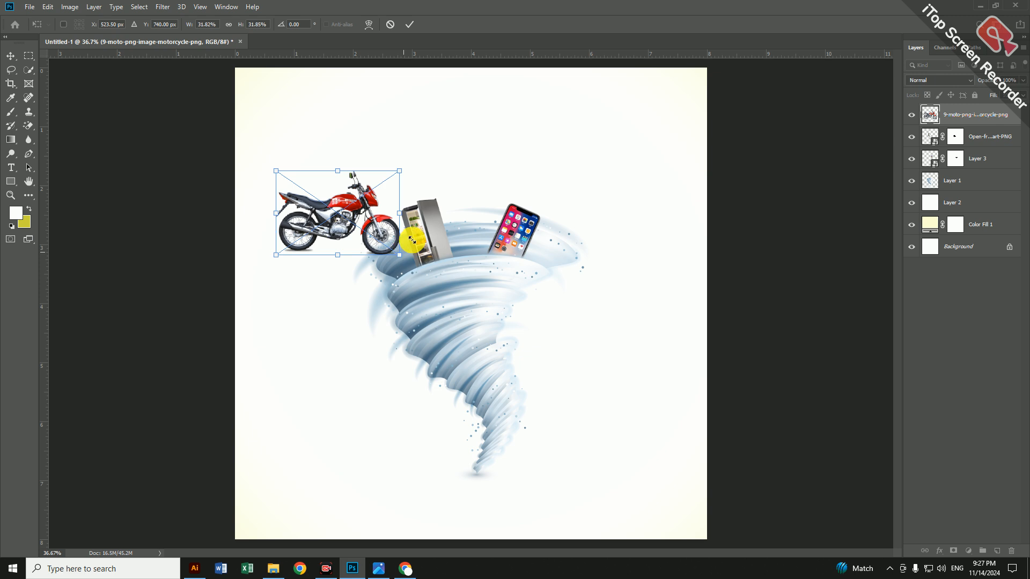
drag(427, 198, 418, 165)
drag(373, 220, 360, 391)
key(Return)
Place the red car image "pngimg.com - mercedes_PNG80147" from Downloads into the document as an embedded object.
click(26, 7)
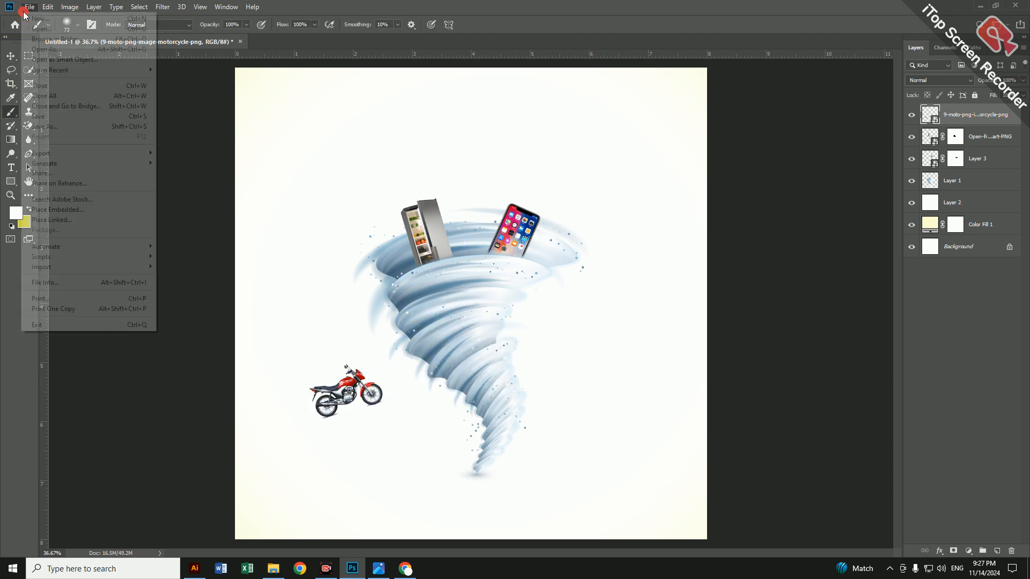
click(102, 211)
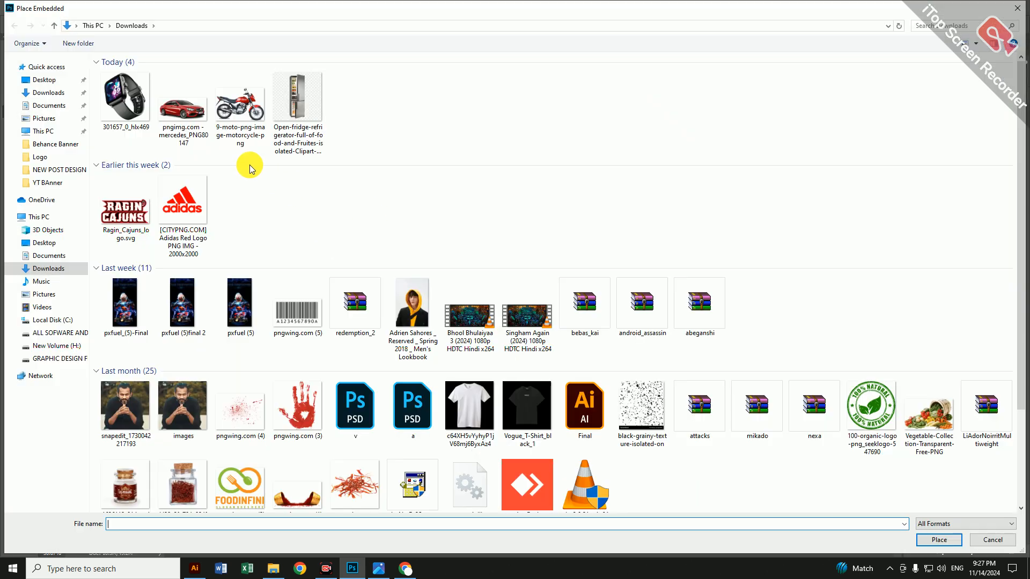
click(202, 124)
double_click(202, 124)
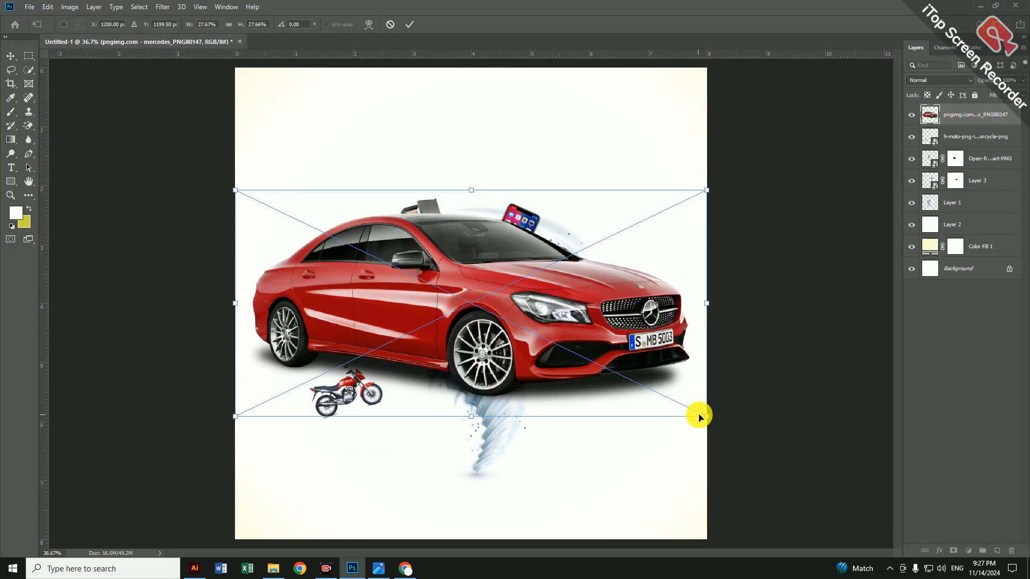
Scale the car to about 5.2%, tilt it about 25° counterclockwise and set it on the tornado swirl below the fridge.
drag(699, 417, 474, 273)
drag(432, 305, 485, 295)
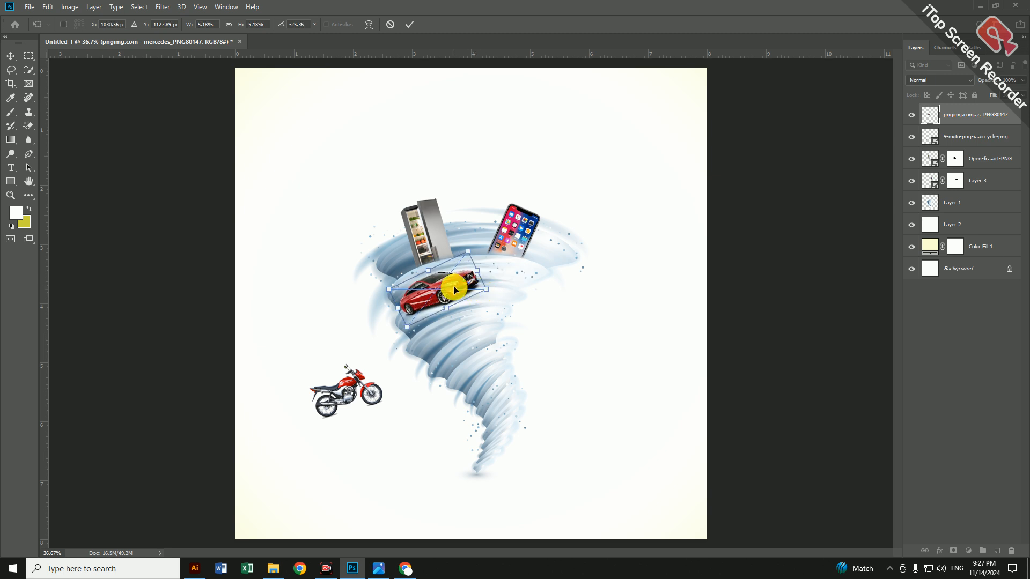
key(Return)
Rasterize the car's smart object and nudge the car slightly upward on the swirl.
key(b)
scroll(478, 290, up, 5)
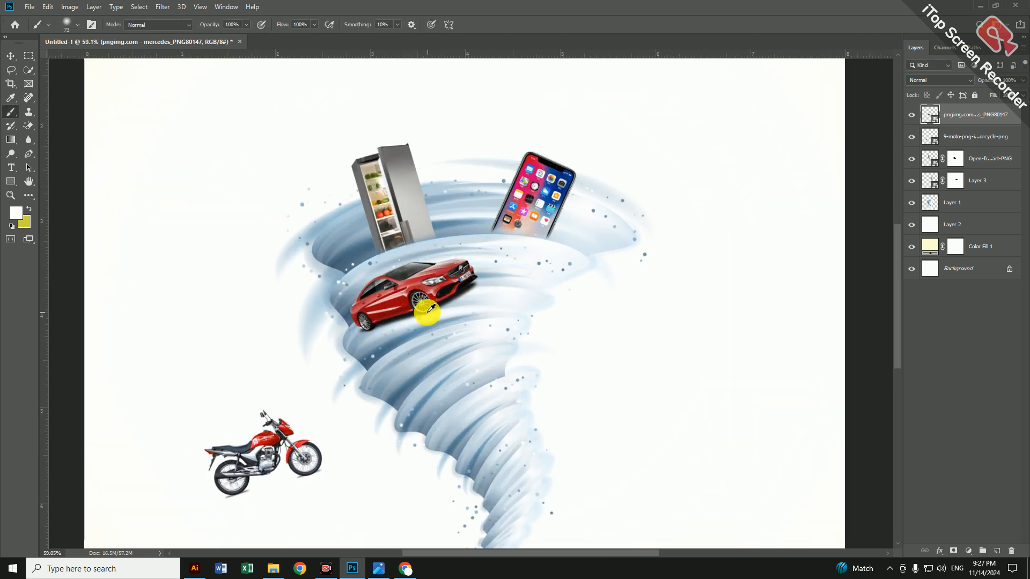
click(374, 296)
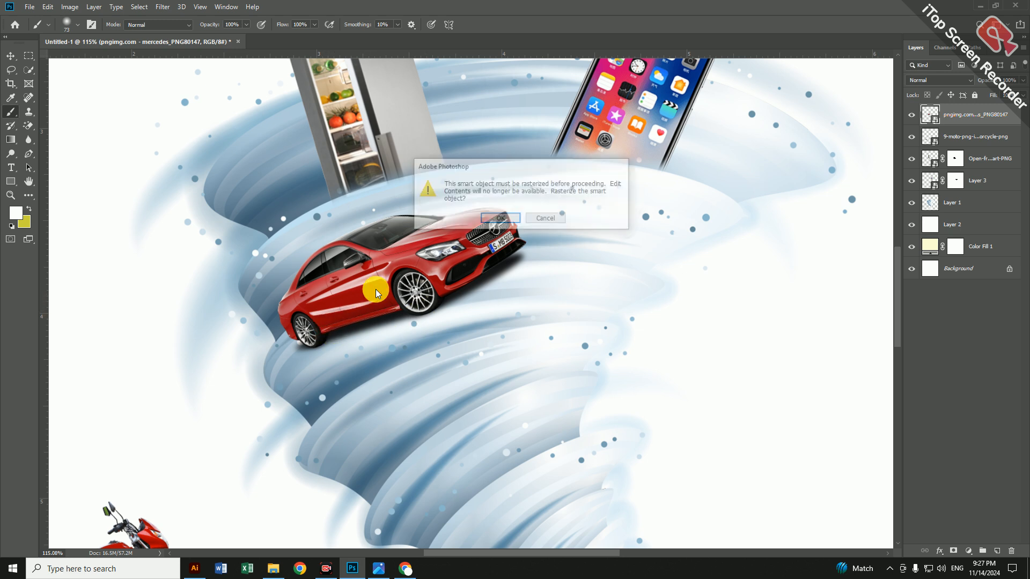
click(490, 221)
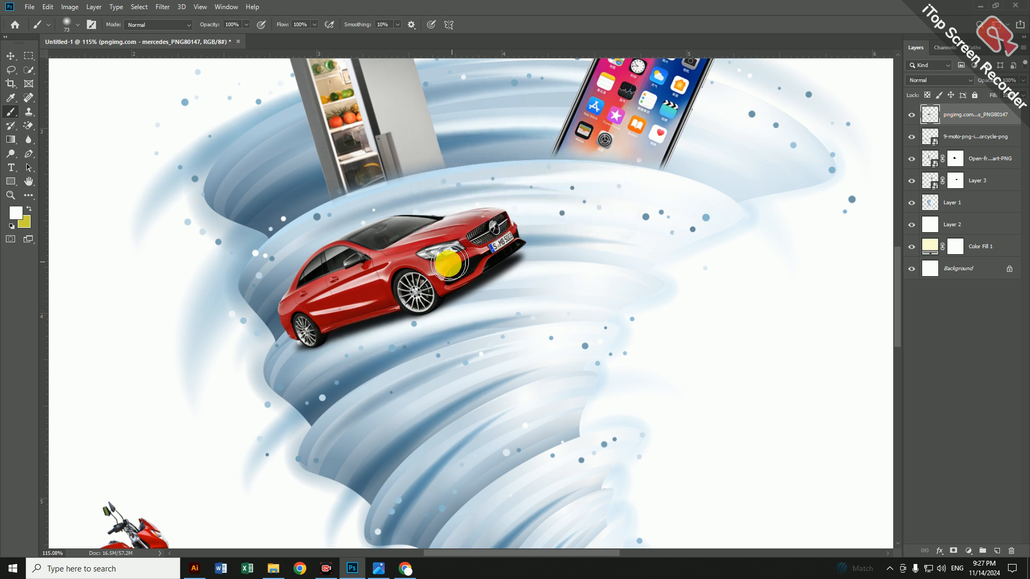
click(11, 55)
drag(421, 268, 417, 263)
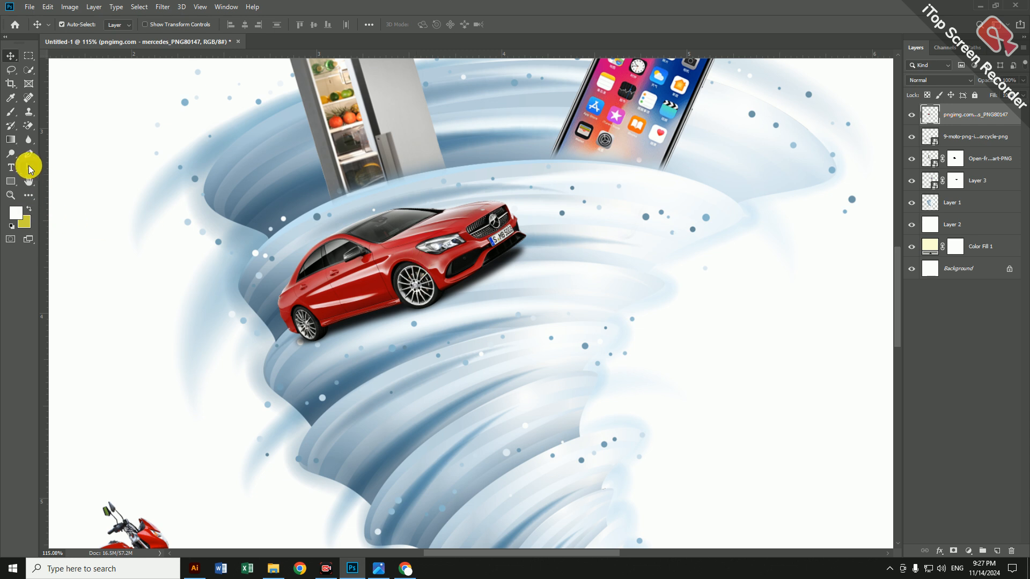
Add a layer mask to the car and paint black with the soft Brush to hide its wheels behind the swirl below.
click(11, 111)
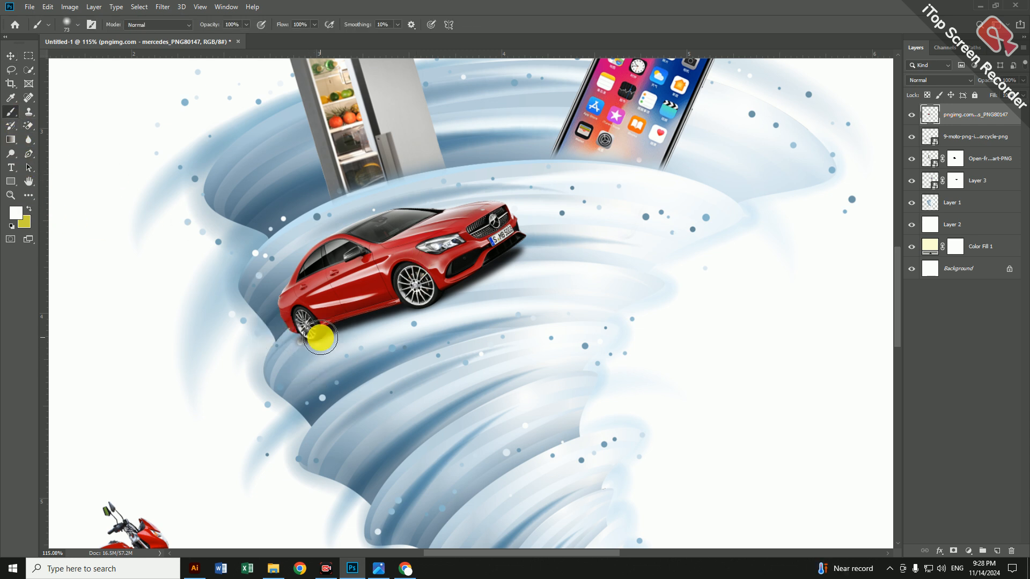
click(950, 552)
key(d)
mouse_move(299, 322)
mouse_down()
mouse_move(317, 329)
mouse_move(300, 335)
mouse_move(331, 333)
mouse_move(397, 306)
mouse_move(483, 297)
mouse_move(409, 287)
mouse_move(494, 273)
mouse_move(315, 326)
mouse_move(376, 307)
mouse_move(363, 299)
mouse_move(303, 339)
mouse_up()
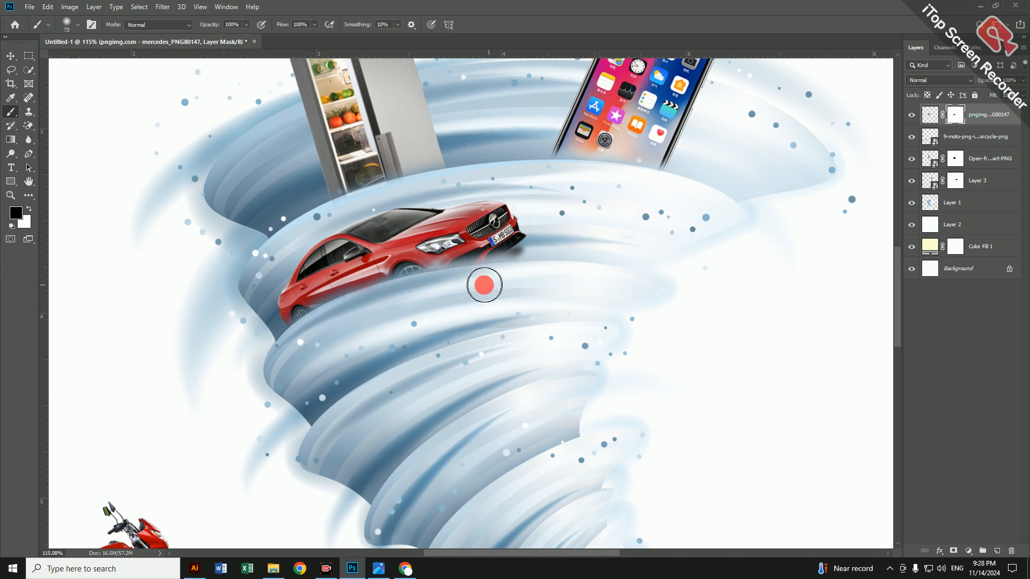
drag(426, 290, 400, 295)
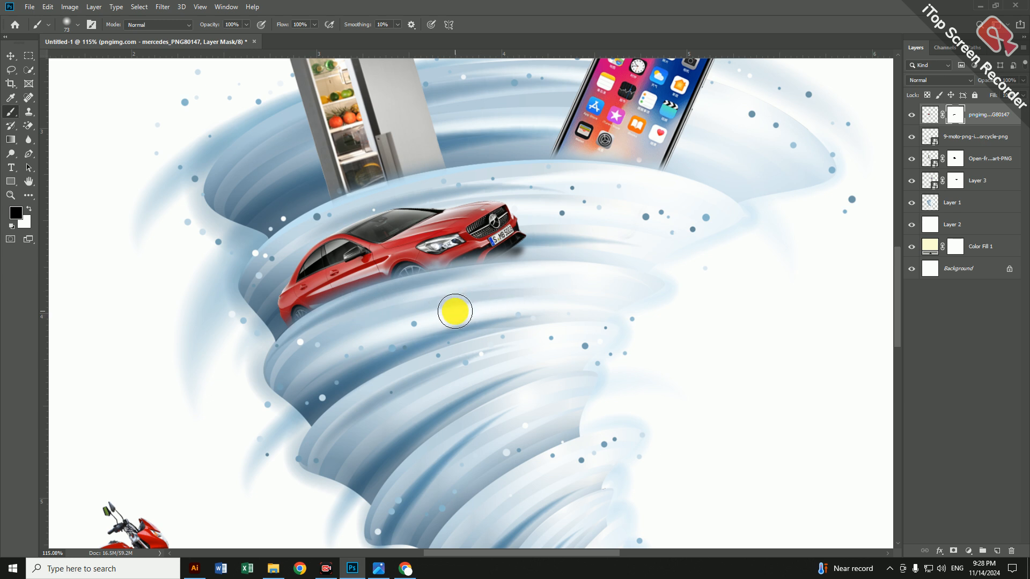
scroll(455, 311, down, 5)
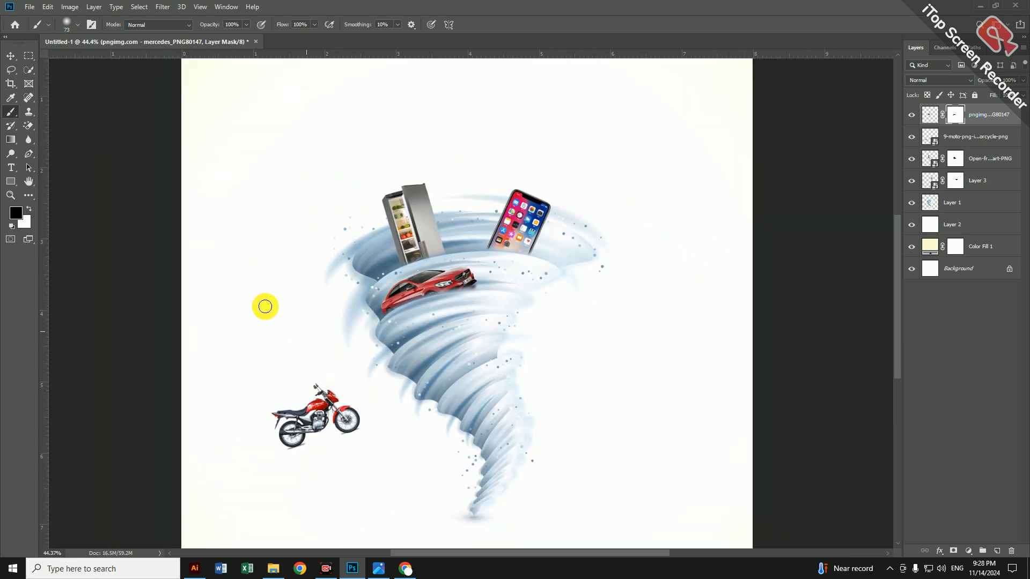
Move the motorcycle onto the tornado swirl below the car and make it slightly smaller.
click(11, 56)
drag(319, 434, 419, 346)
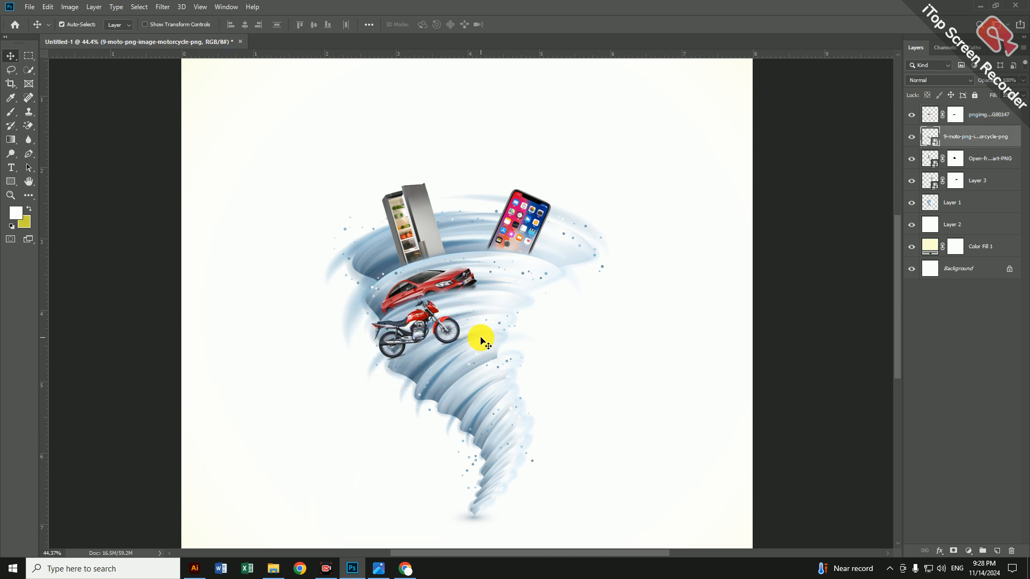
key(ctrl+t)
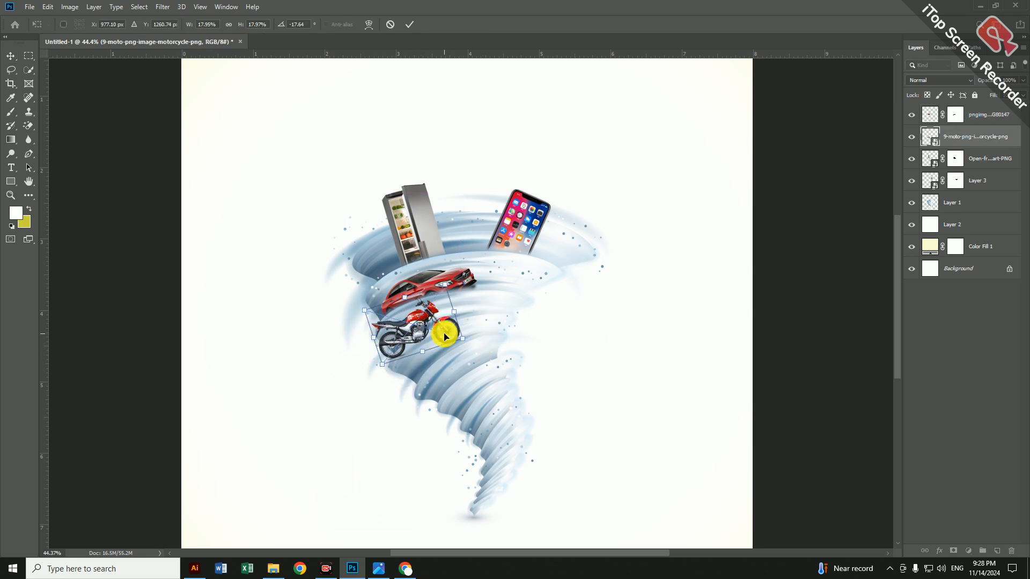
drag(482, 334, 467, 350)
key(Return)
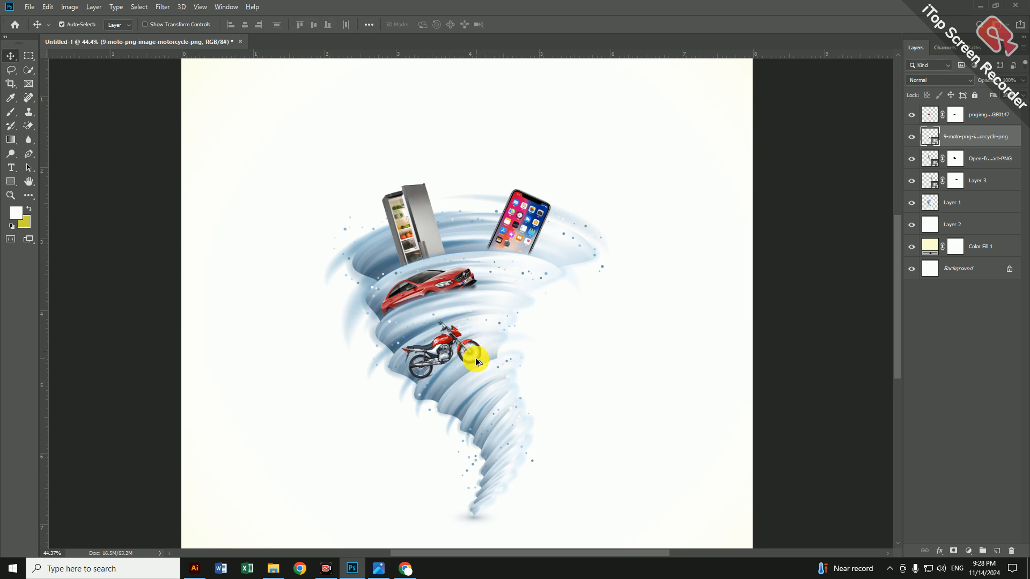
Add a layer mask to the motorcycle and brush black over its front wheel and lower edge to tuck it behind the swirl.
scroll(445, 361, up, 5)
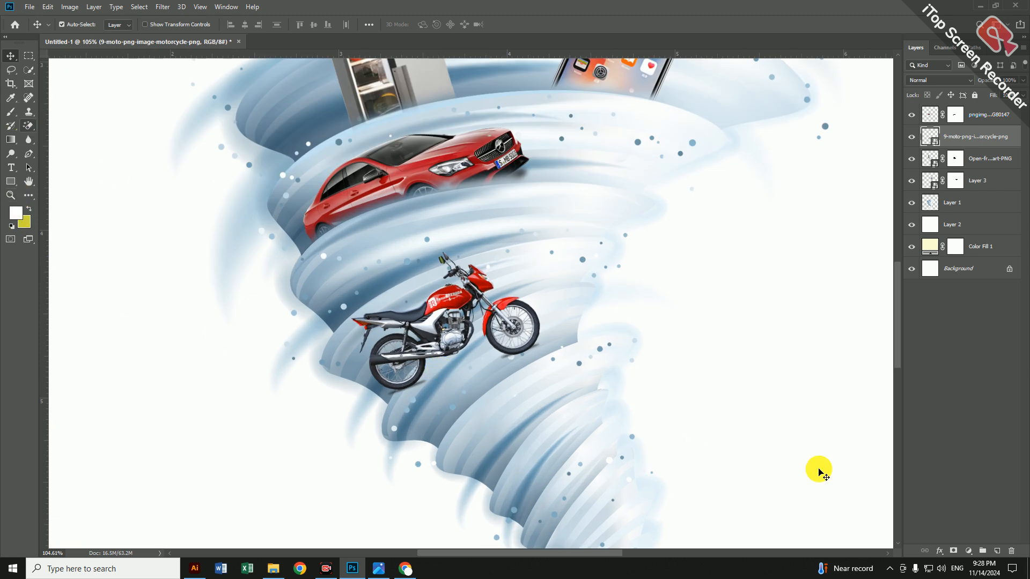
click(954, 551)
key(d)
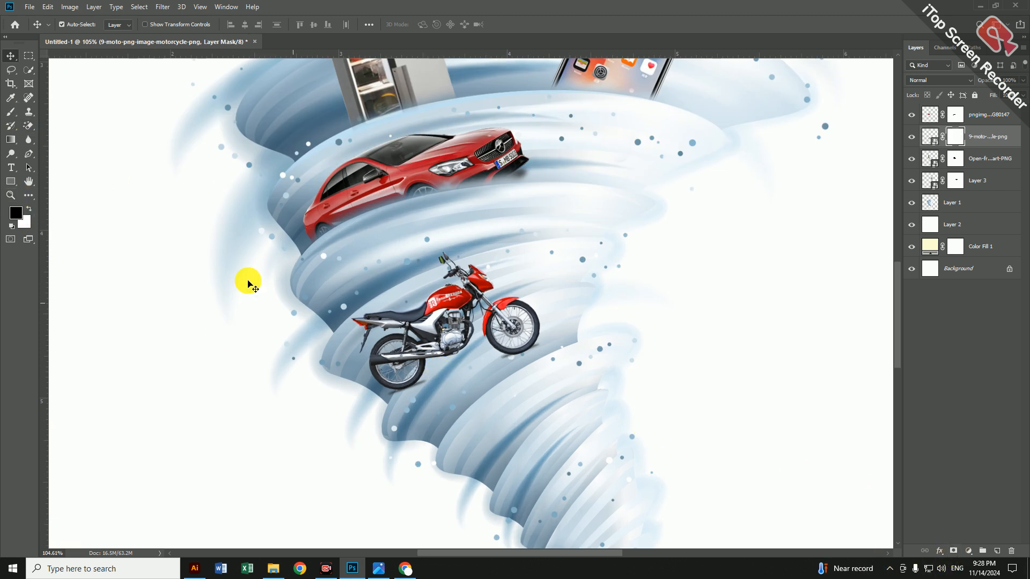
click(11, 111)
mouse_move(536, 322)
mouse_down()
mouse_move(489, 329)
mouse_move(542, 319)
mouse_up()
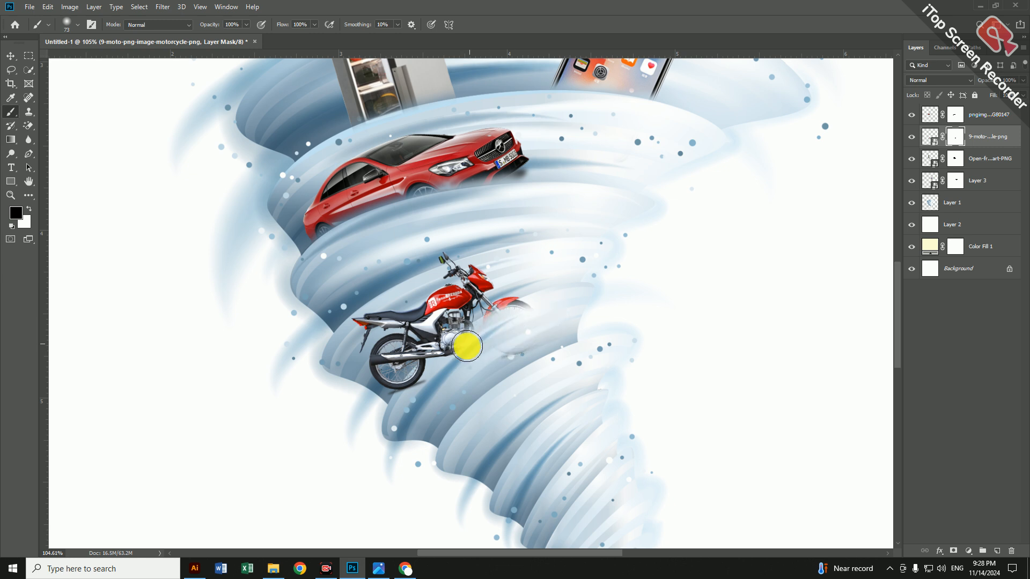
drag(448, 357, 428, 372)
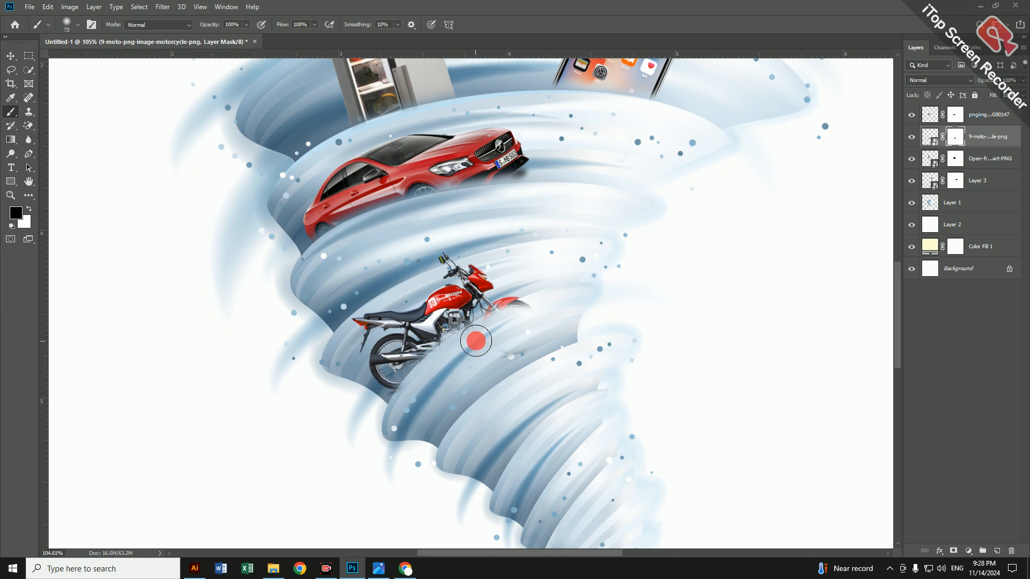
mouse_move(476, 341)
mouse_down()
mouse_move(449, 357)
mouse_move(508, 354)
mouse_move(539, 324)
mouse_up()
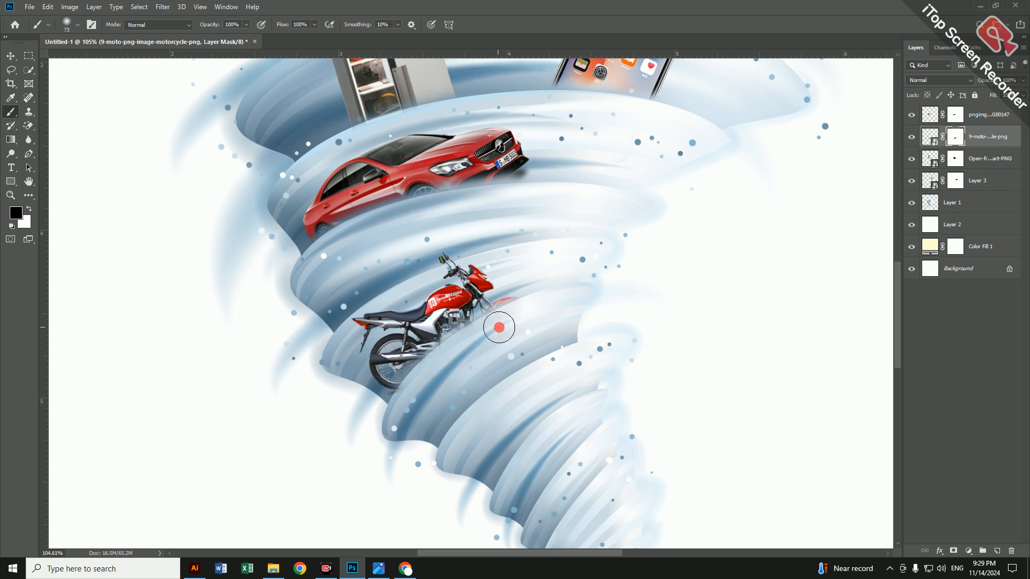
drag(509, 326, 455, 352)
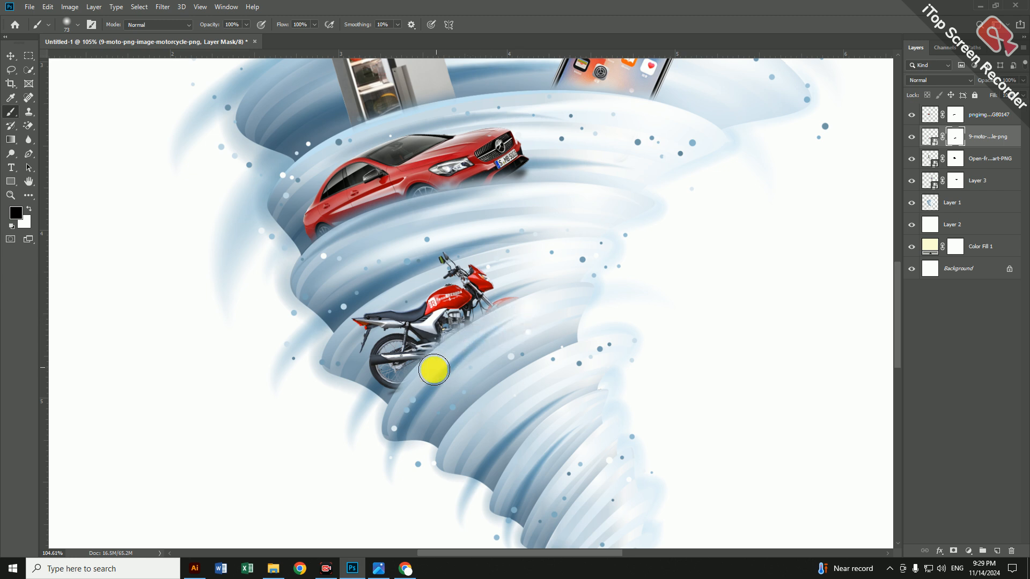
Place the smartwatch image "301657_0_hlx469" from Downloads into the document as an embedded object.
scroll(476, 368, up, 3)
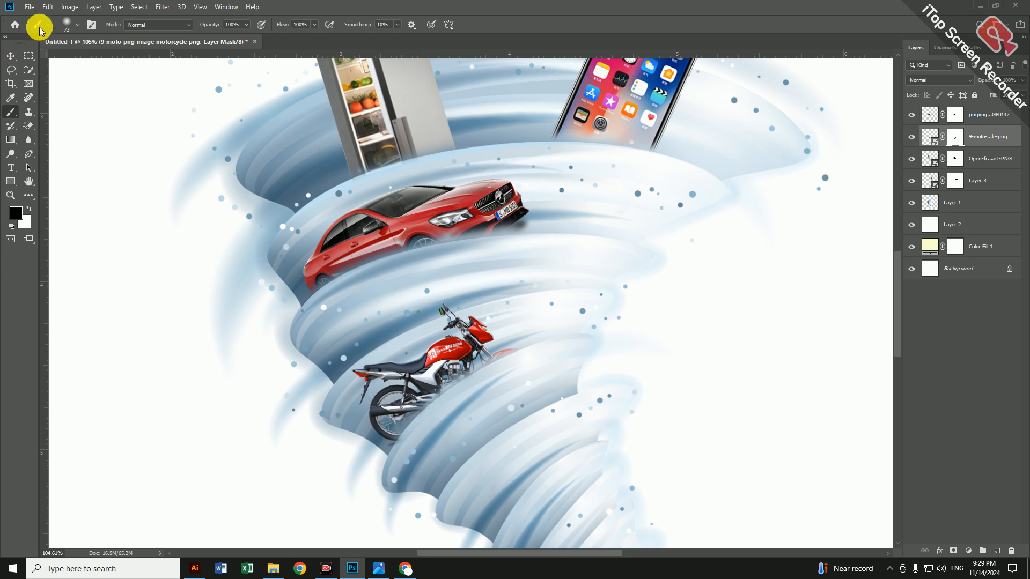
click(34, 7)
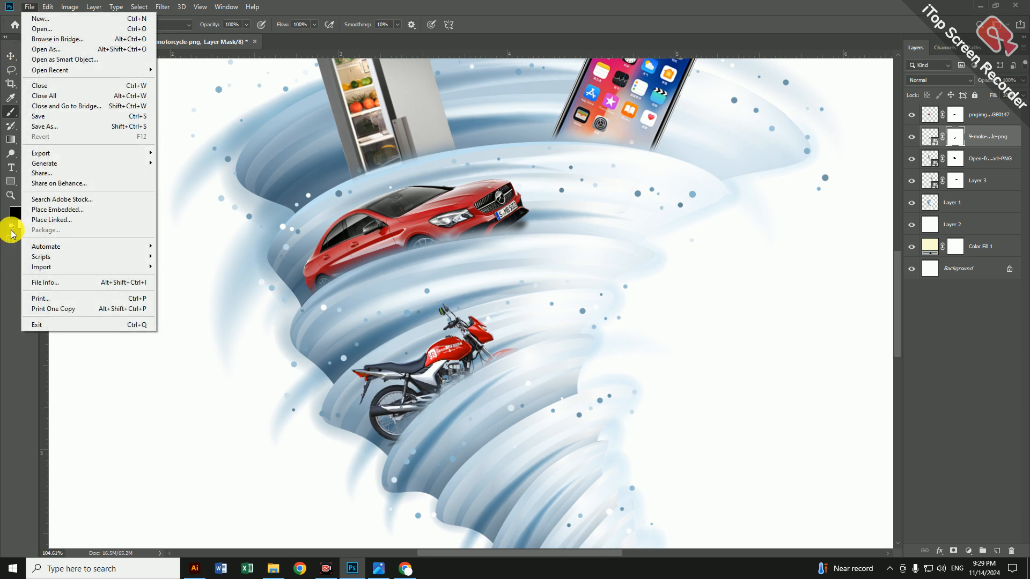
click(91, 210)
click(138, 110)
double_click(138, 109)
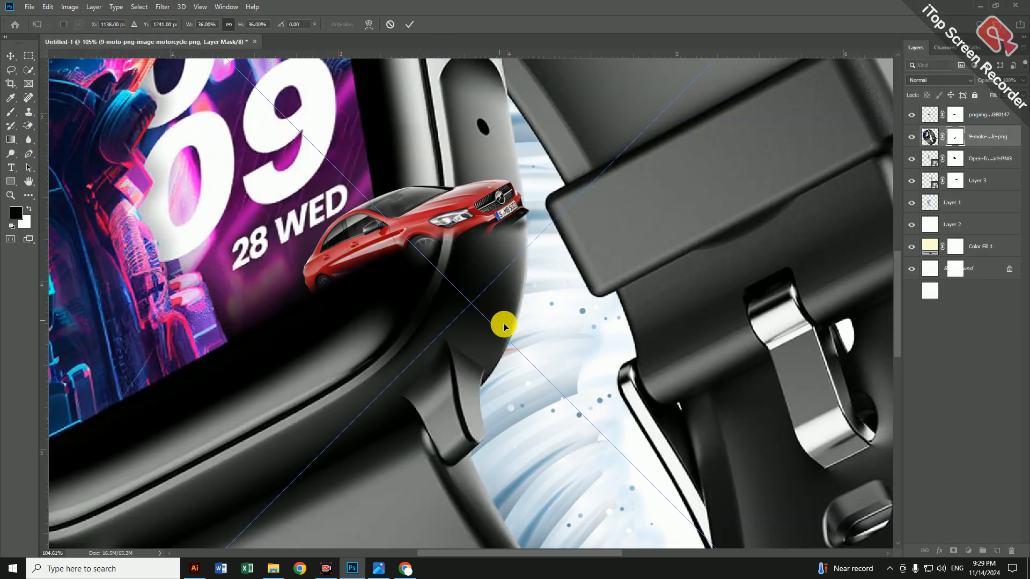
Shrink the smartwatch to about 8.1% over the tornado's lower part and flip it horizontally.
scroll(494, 326, down, 5)
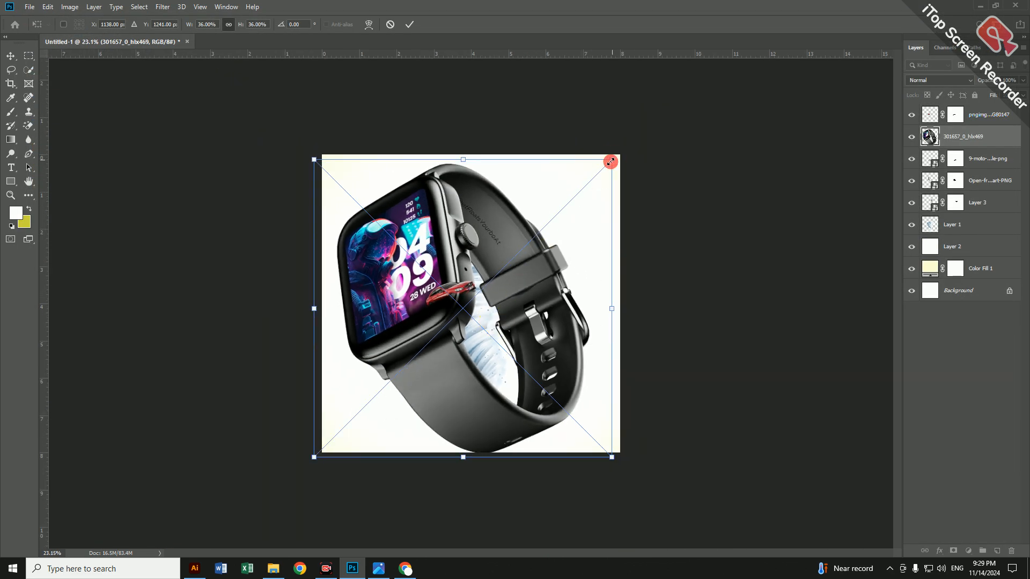
drag(611, 161, 484, 366)
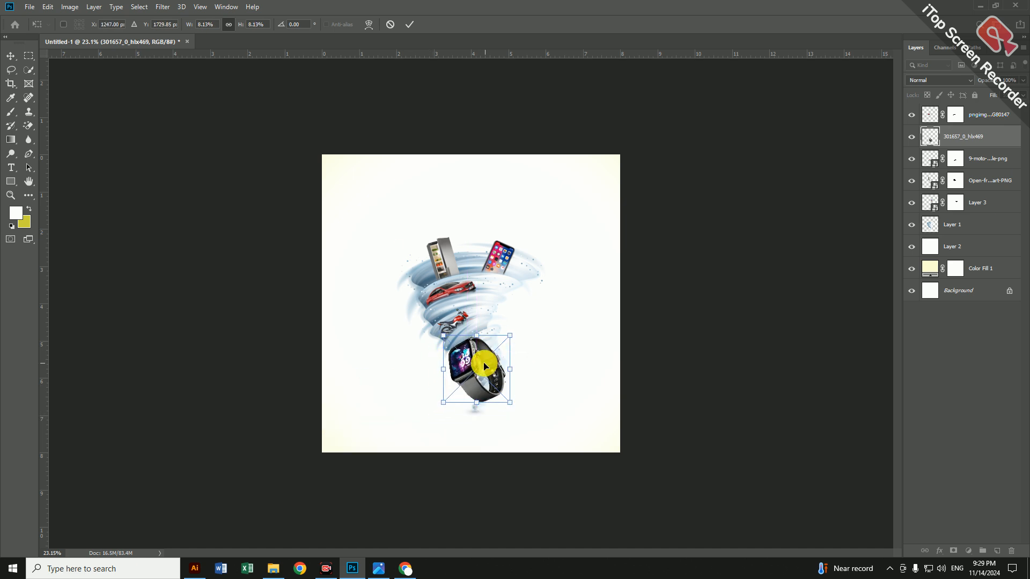
right_click(484, 367)
click(520, 488)
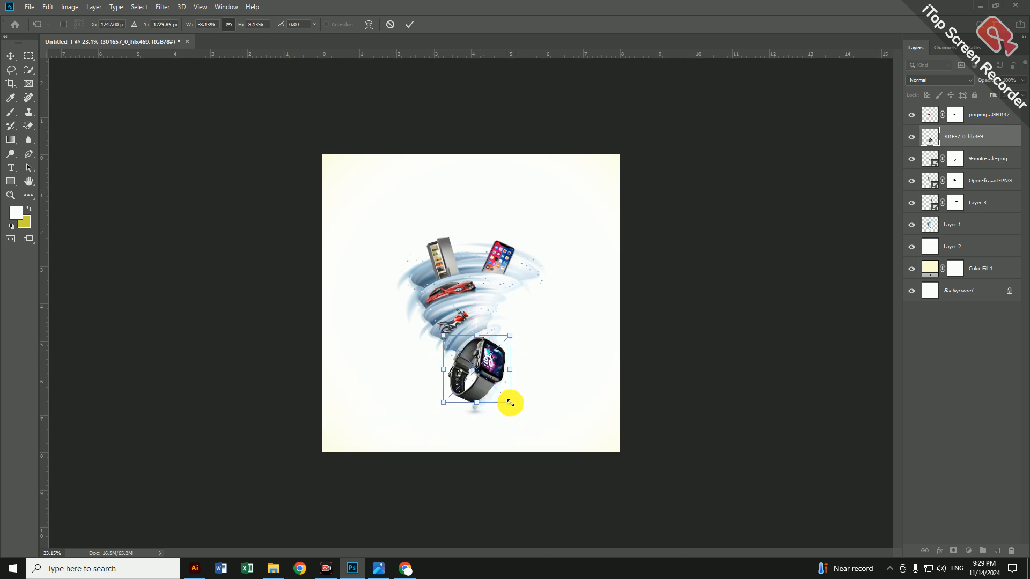
Scale the smartwatch down further to about 1.85% and position it on the swirl just below the motorcycle.
drag(510, 335, 481, 366)
scroll(470, 382, up, 3)
scroll(470, 382, up, 5)
drag(429, 456, 482, 349)
drag(539, 276, 469, 323)
scroll(469, 325, up, 2)
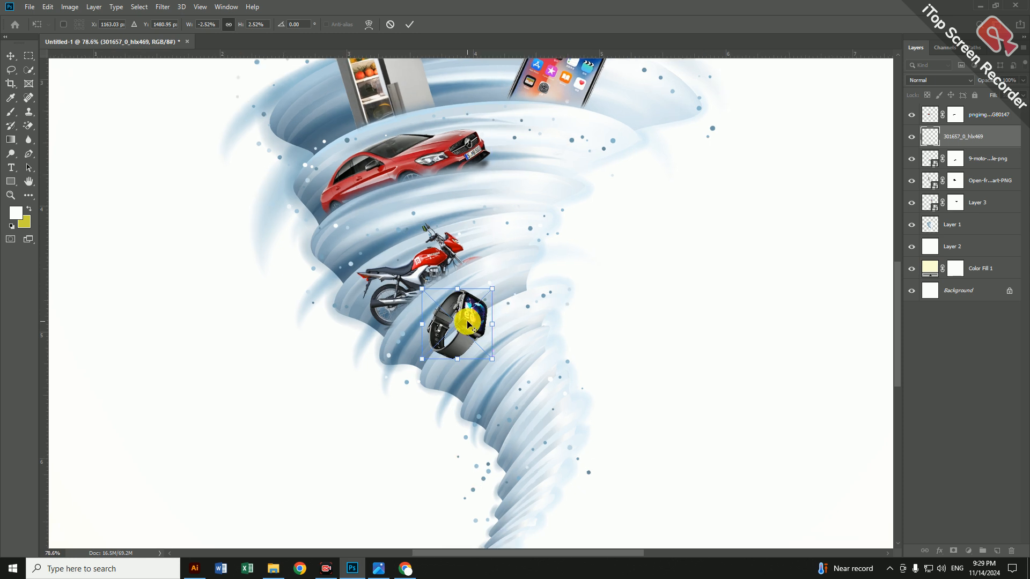
mouse_move(497, 281)
mouse_down()
mouse_move(474, 304)
mouse_move(487, 306)
mouse_up()
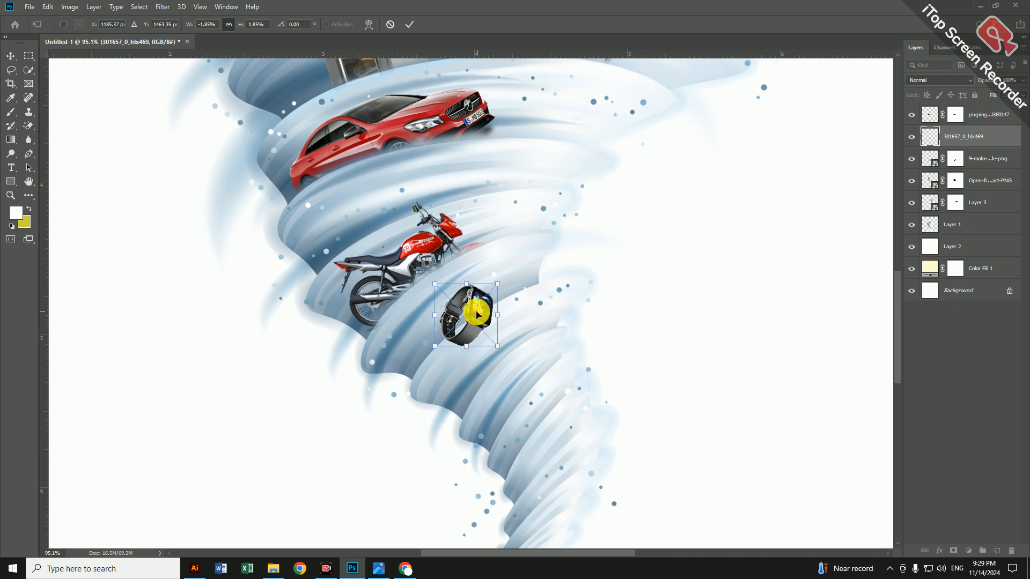
key(Return)
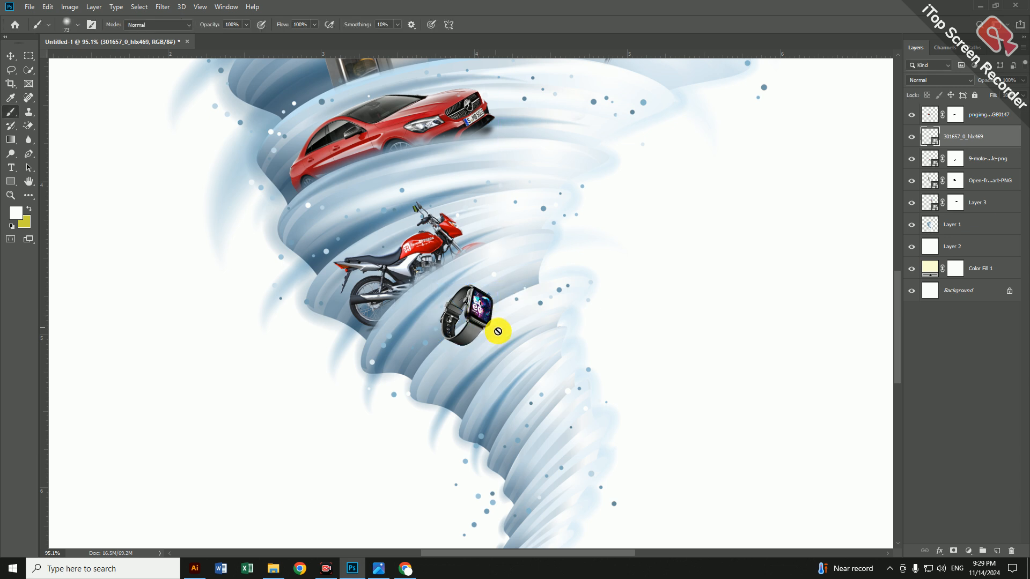
Add a layer mask to the smartwatch and paint black along the swirl edge to hide the watch's lower part.
click(953, 551)
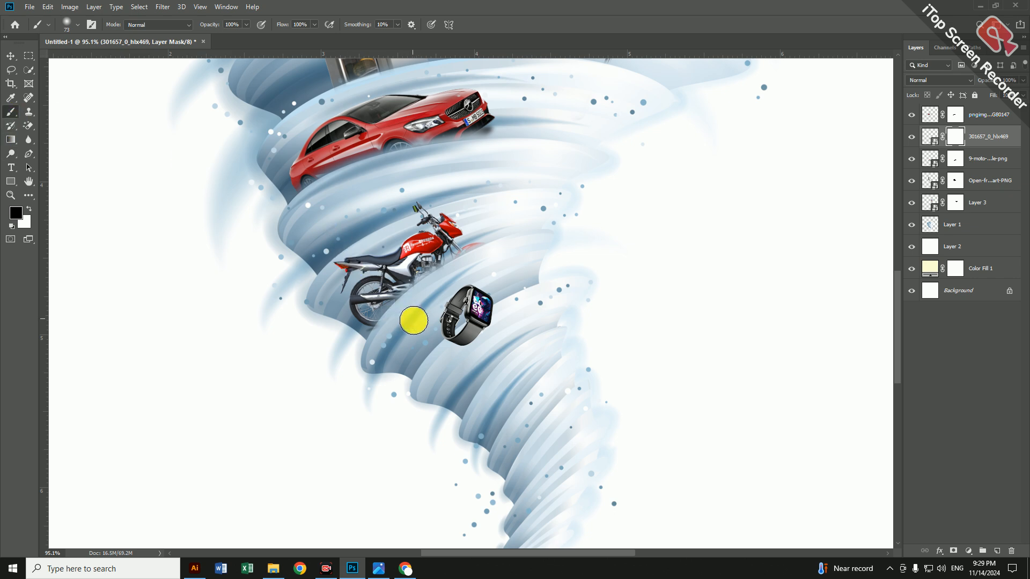
scroll(472, 342, up, 5)
scroll(472, 342, up, 2)
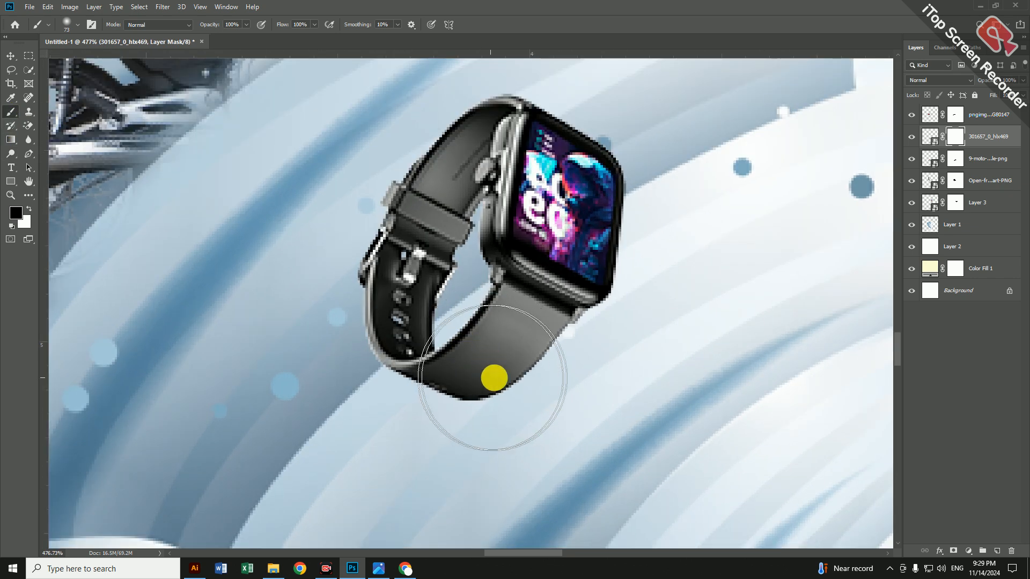
mouse_move(492, 375)
mouse_down()
mouse_move(506, 387)
mouse_move(441, 413)
mouse_move(471, 403)
mouse_move(520, 350)
mouse_move(638, 275)
mouse_move(549, 349)
mouse_move(647, 272)
mouse_move(528, 350)
mouse_move(640, 300)
mouse_up()
click(667, 260)
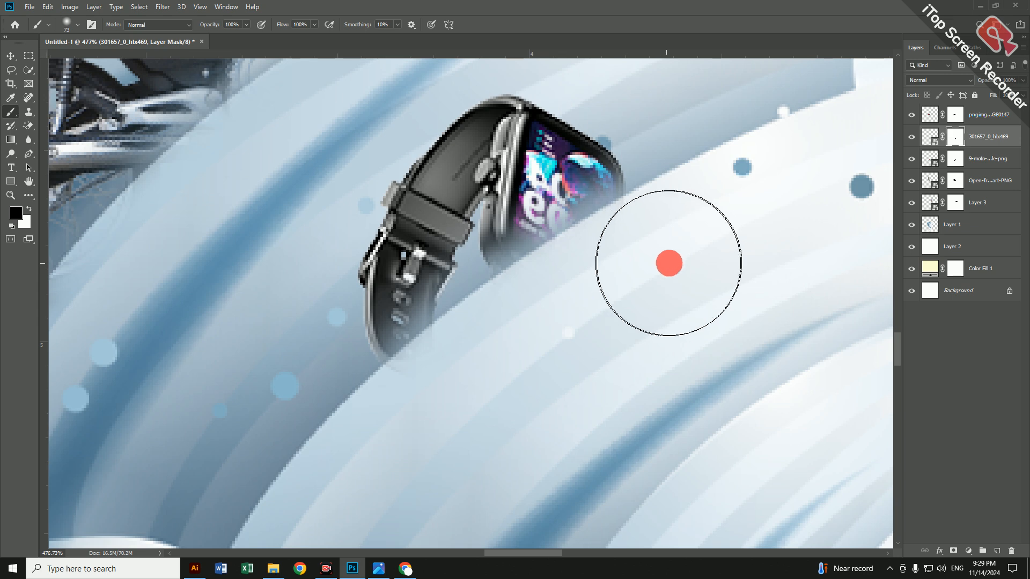
drag(669, 260, 588, 325)
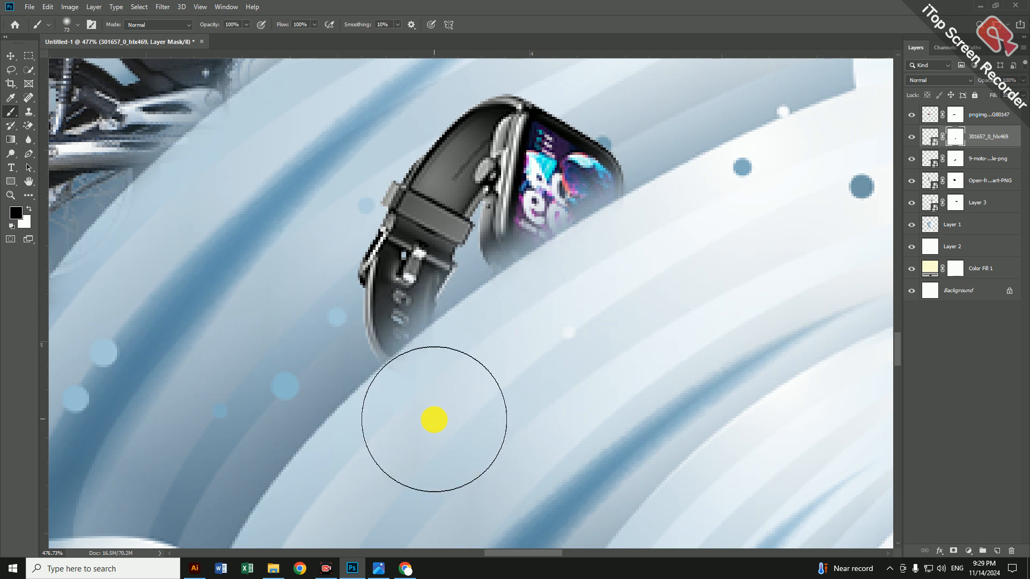
scroll(453, 420, down, 8)
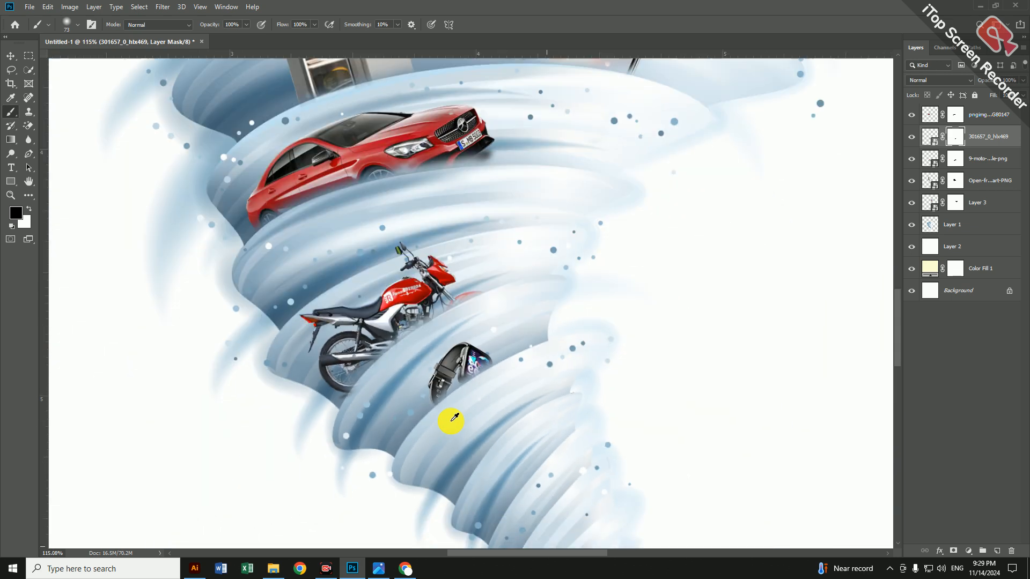
Compare the tornado composition with the reference image Tornado Offer.jpg, examining its logo, header text and product placement.
scroll(451, 420, up, 3)
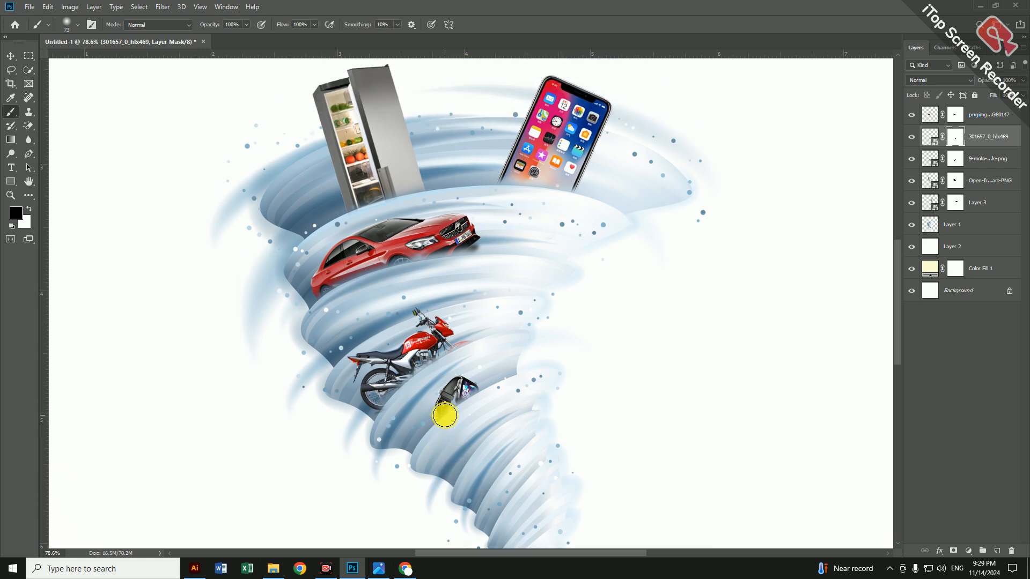
scroll(472, 378, down, 4)
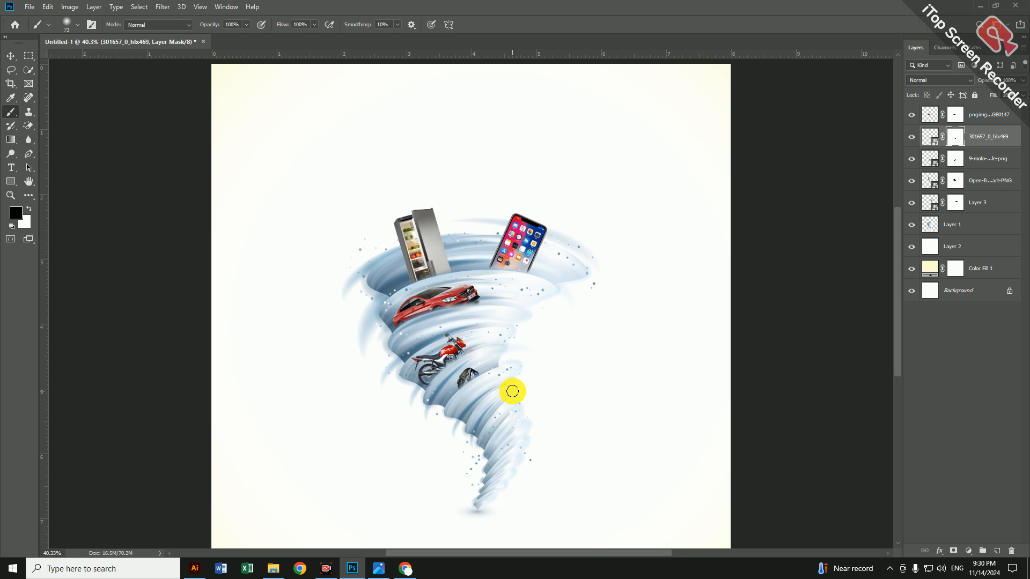
scroll(470, 443, up, 1)
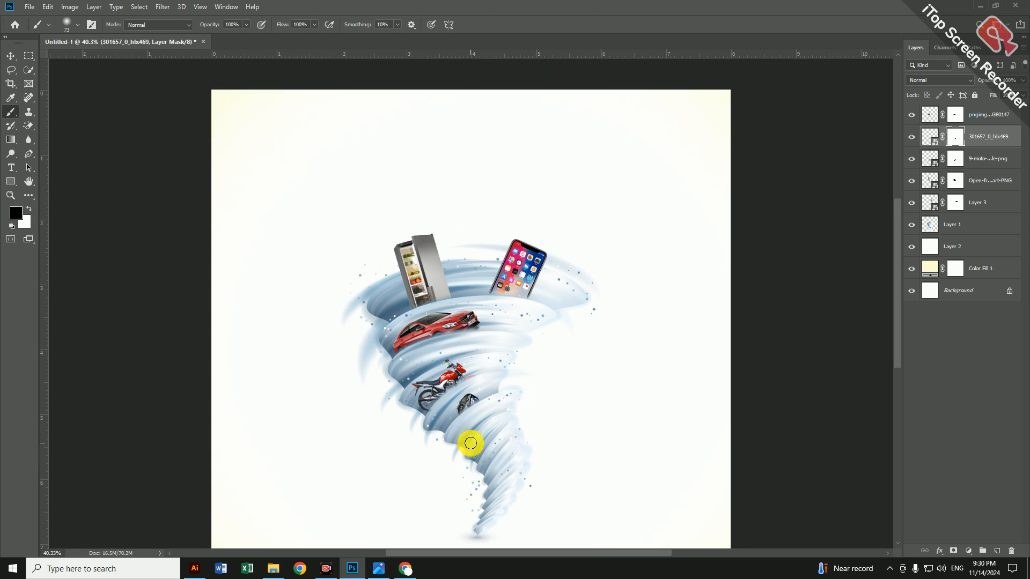
scroll(417, 504, down, 1)
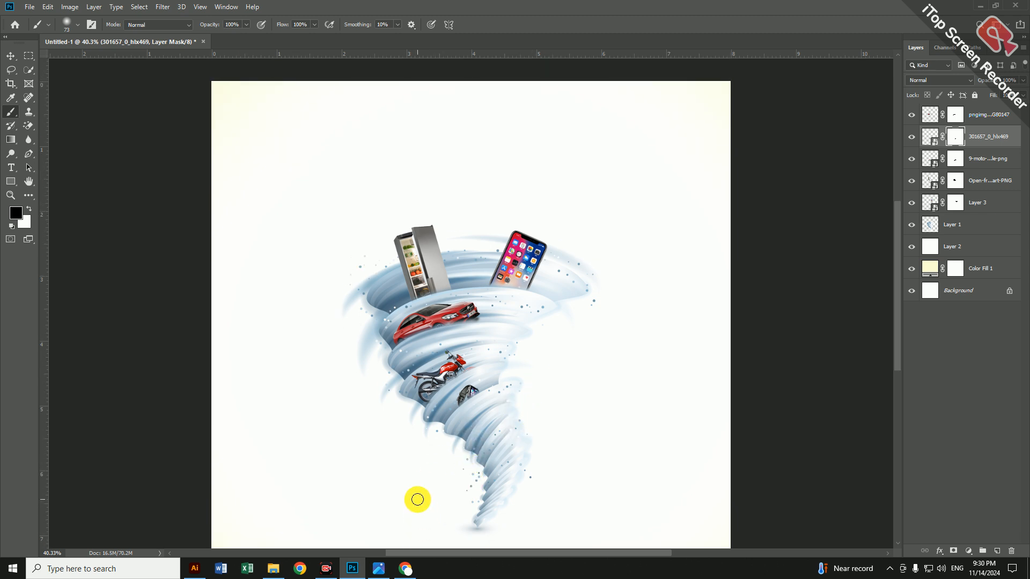
scroll(417, 500, down, 1)
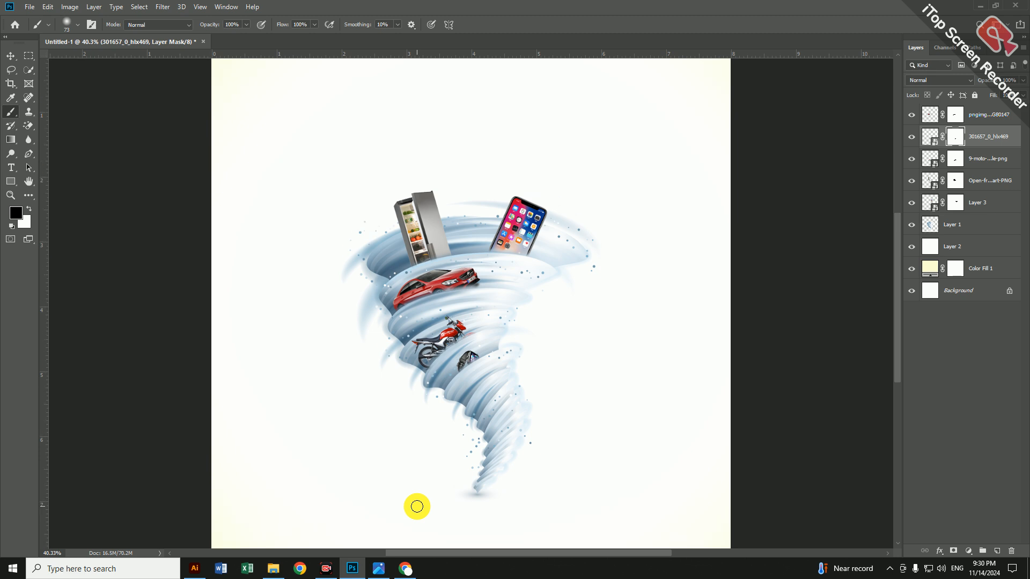
click(379, 568)
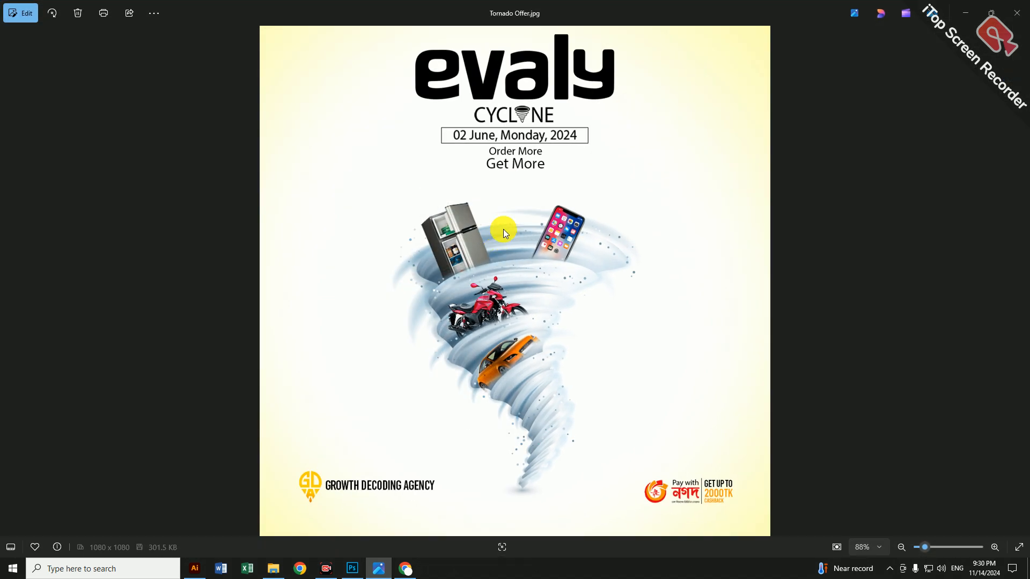
scroll(530, 192, up, 3)
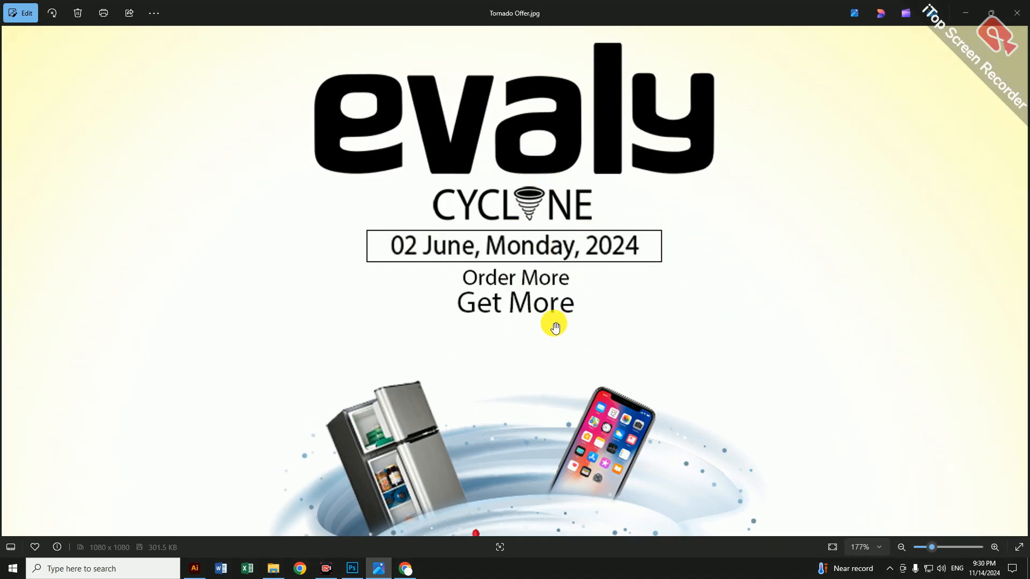
drag(552, 324, 524, 236)
scroll(513, 279, down, 3)
drag(551, 326, 551, 298)
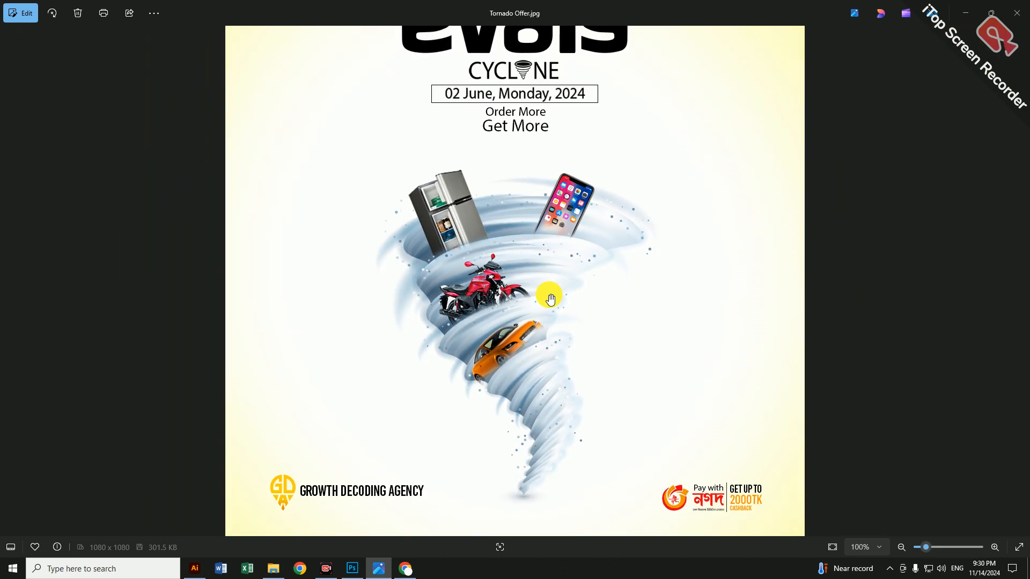
drag(445, 217, 488, 281)
scroll(529, 131, up, 3)
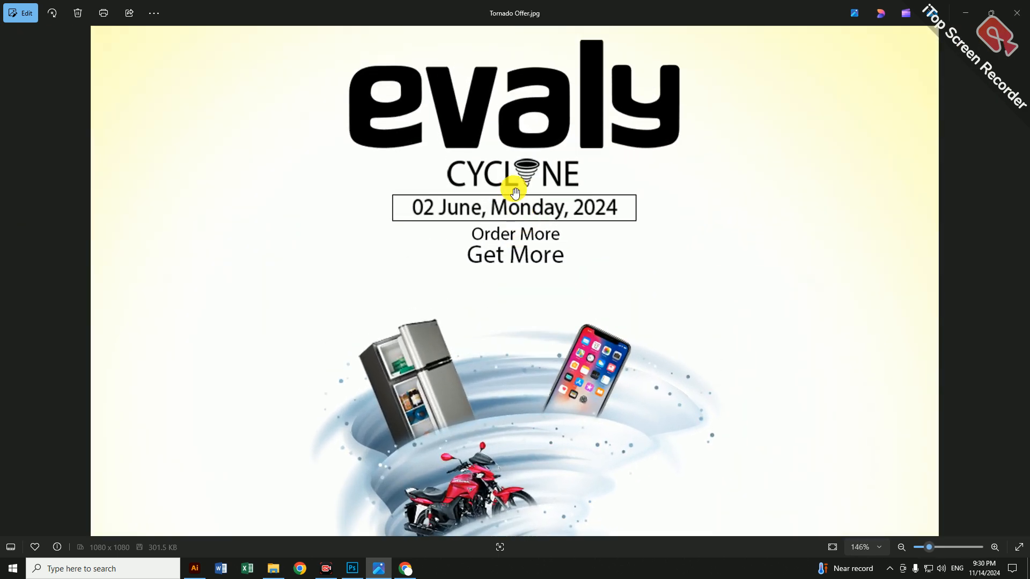
click(966, 12)
scroll(457, 296, up, 1)
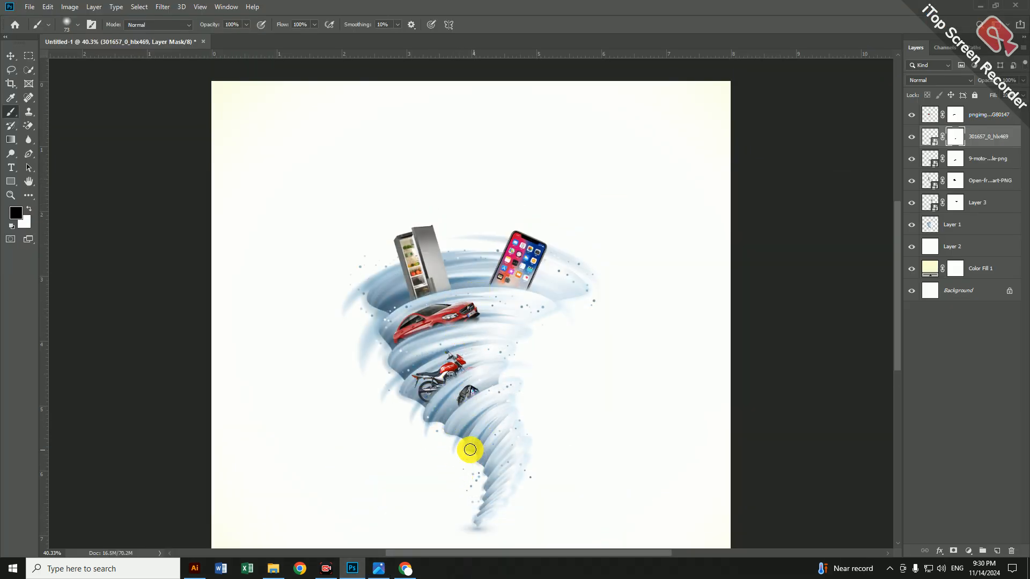
Switch to Chrome and run a Google image search for "evaly logo png" in a new tab.
click(408, 570)
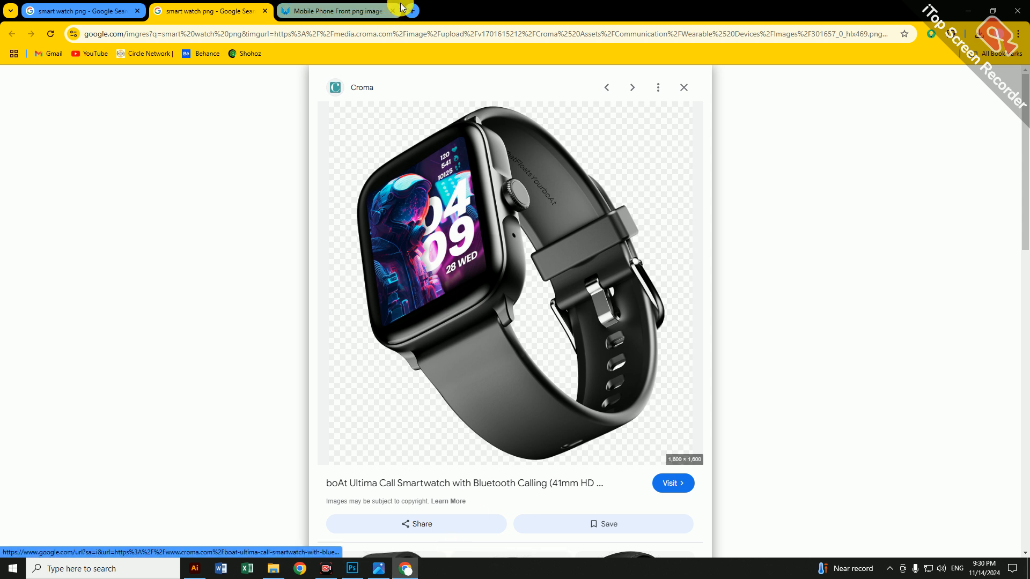
key(ctrl+t)
click(474, 221)
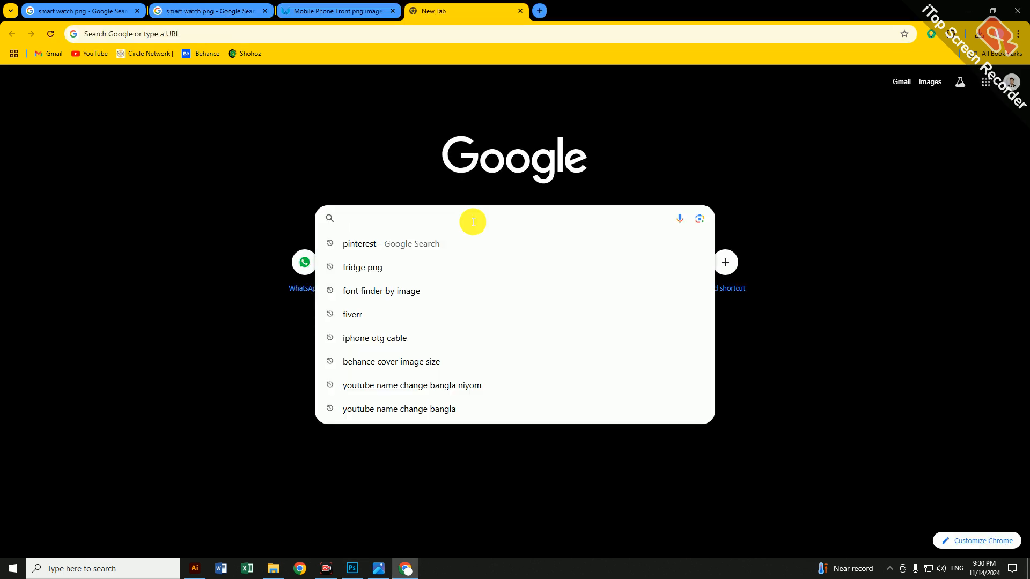
text(eval)
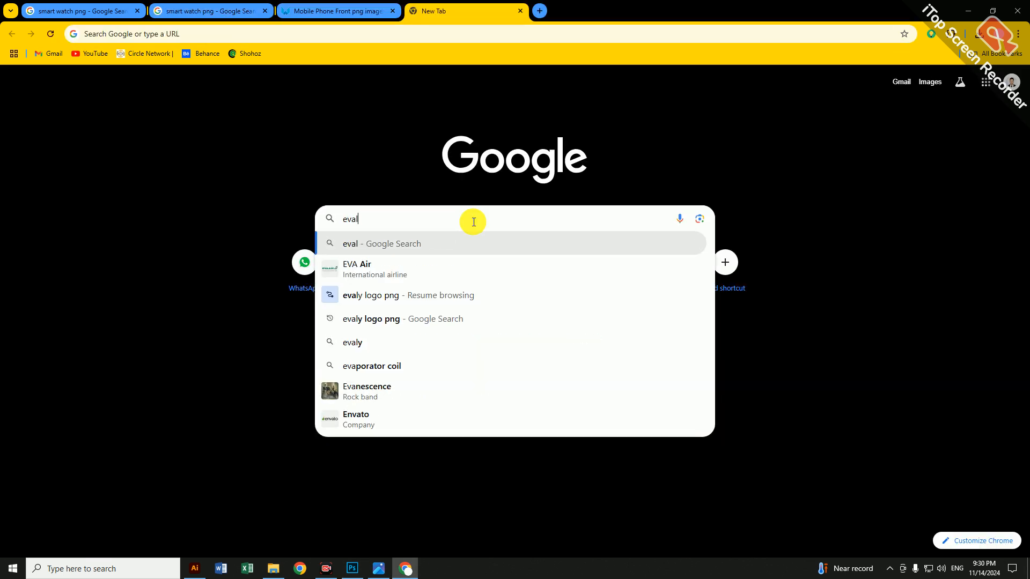
text(y lo)
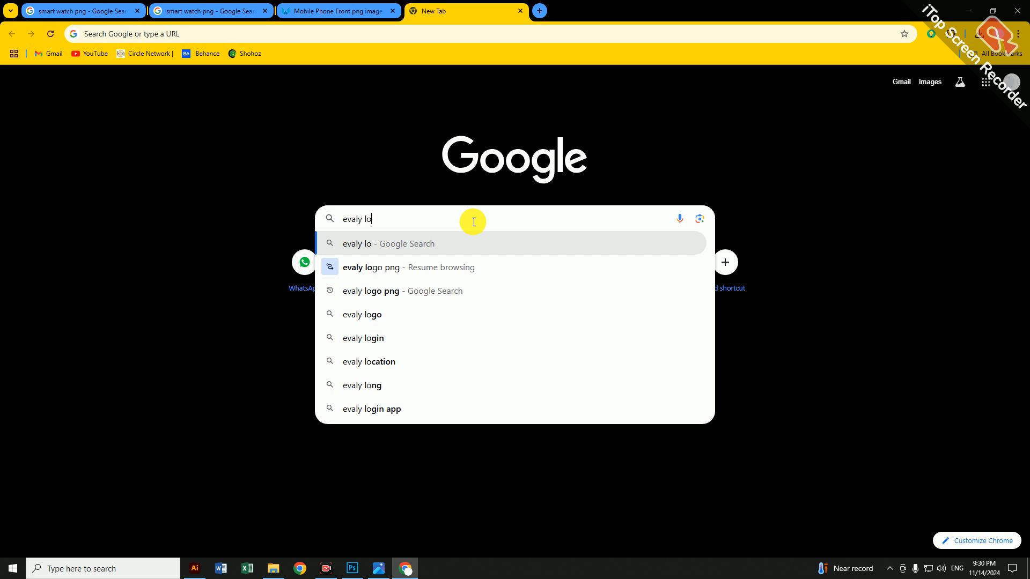
key(Down)
key(Down)
key(Return)
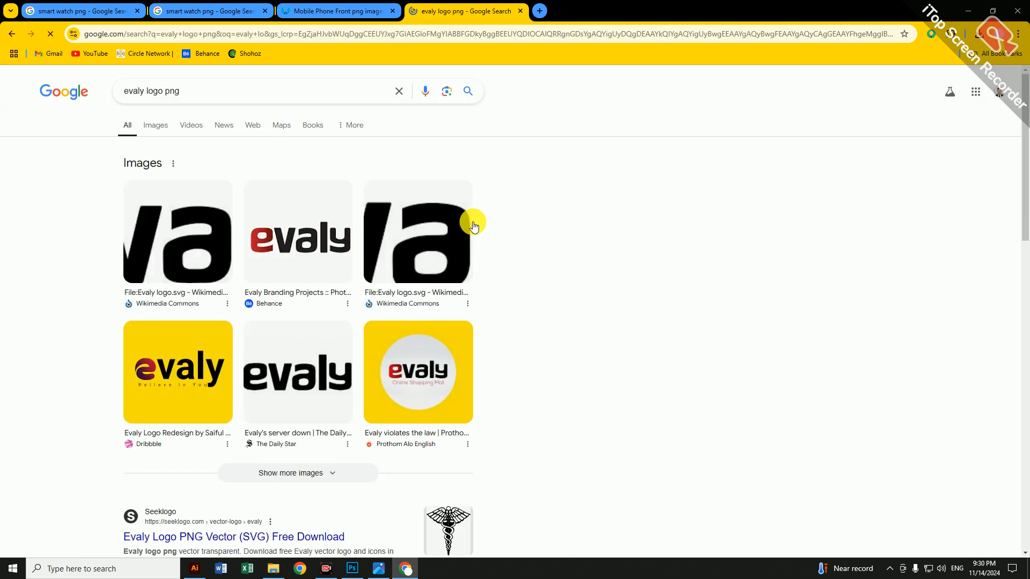
click(157, 129)
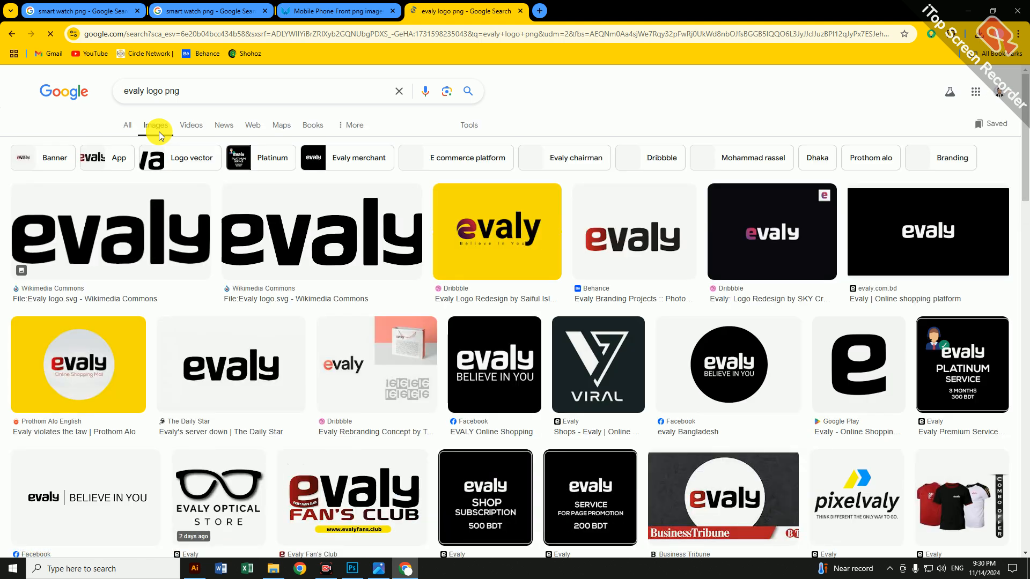
Save the second black Wikimedia Commons evaly logo to Downloads as PNG image "Evaly_logo.svg" and return to Photoshop.
click(326, 236)
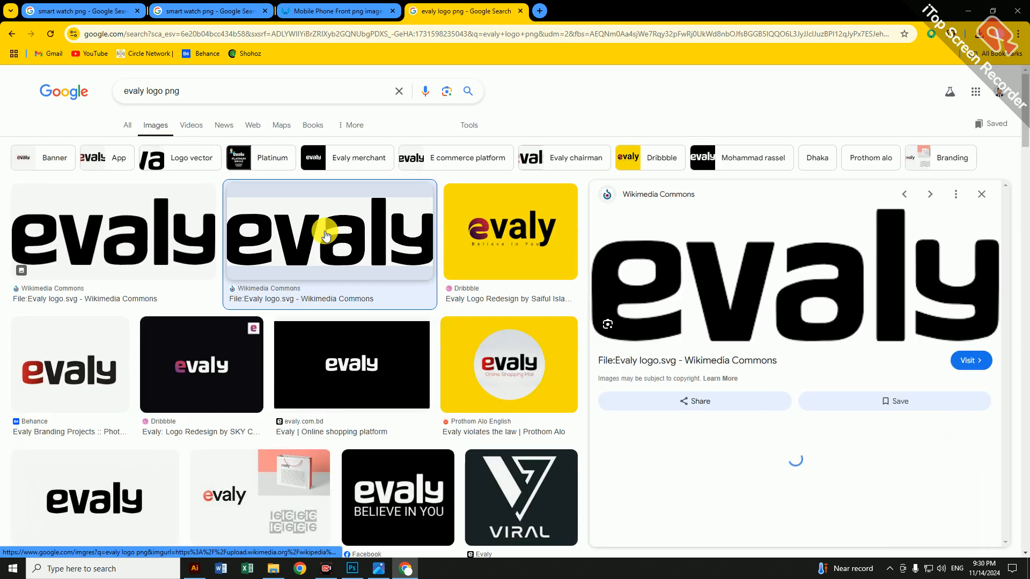
right_click(793, 285)
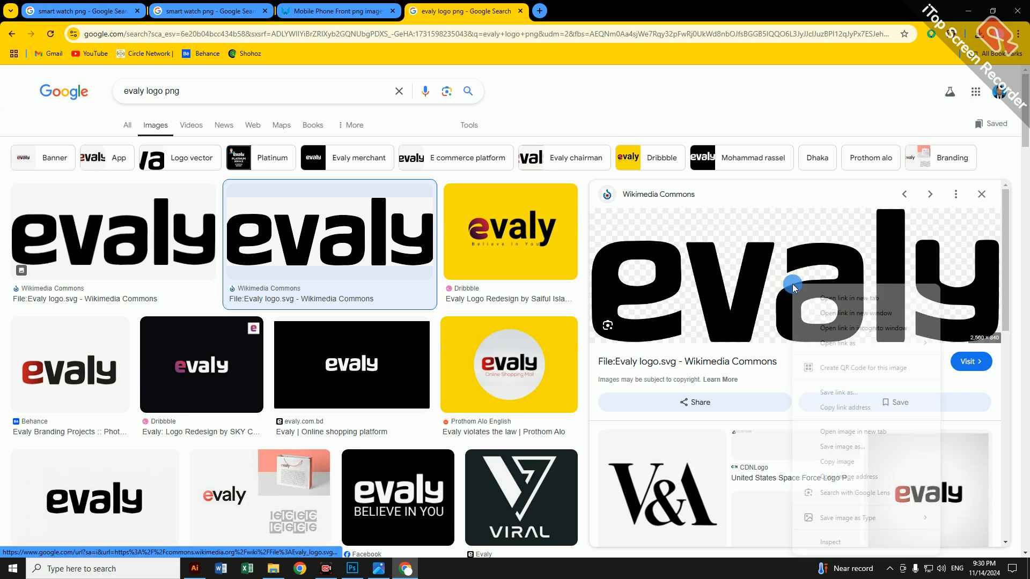
click(853, 444)
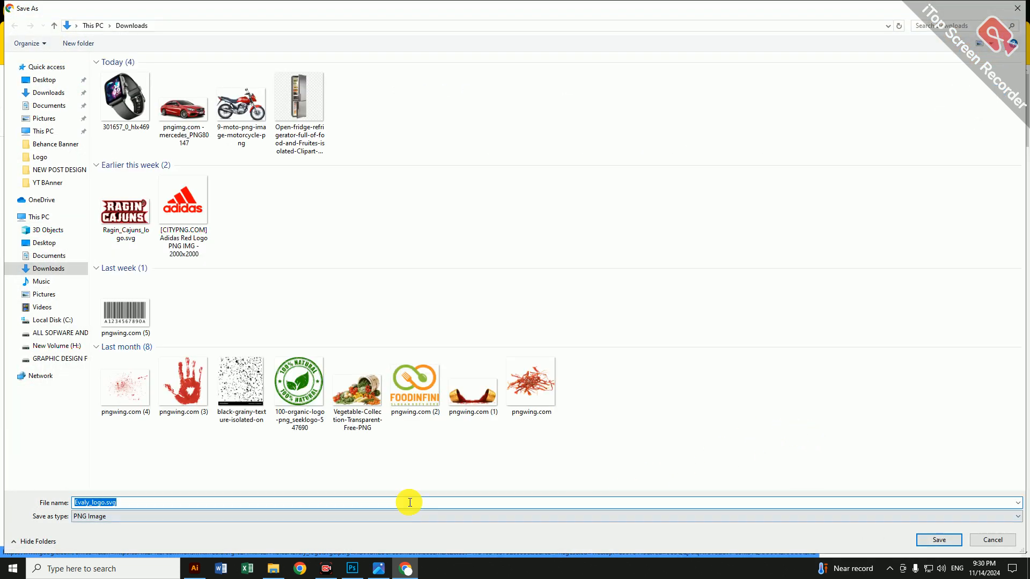
click(958, 539)
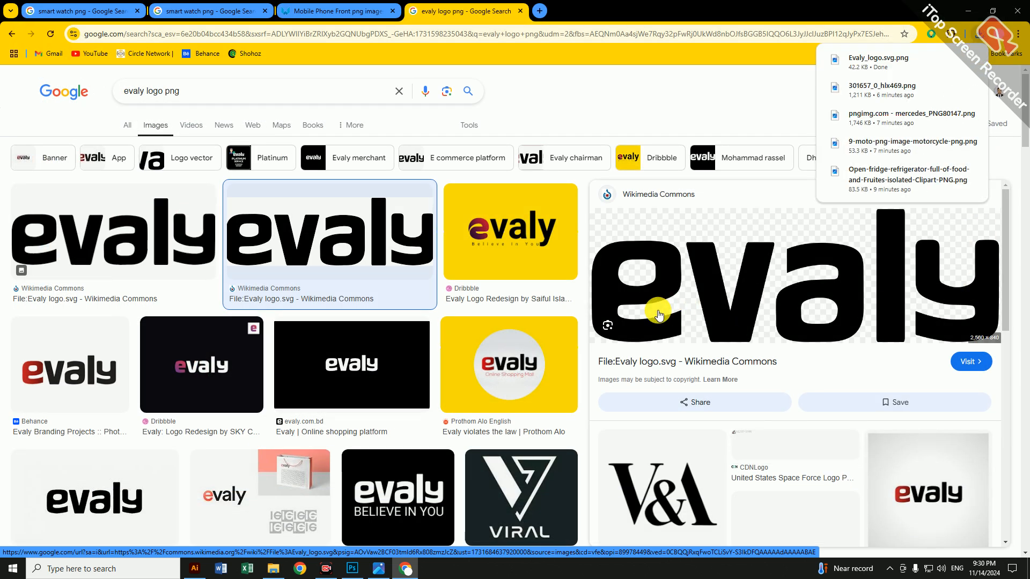
click(361, 566)
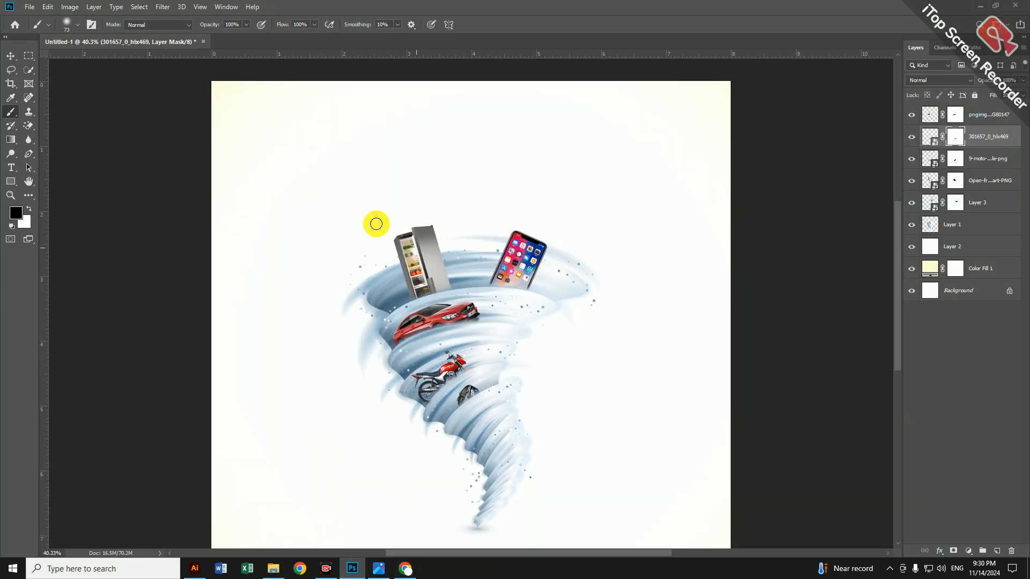
Place the Evaly_logo.svg file as an embedded image, scale it down and centre it near the top of the canvas above the tornado.
click(29, 6)
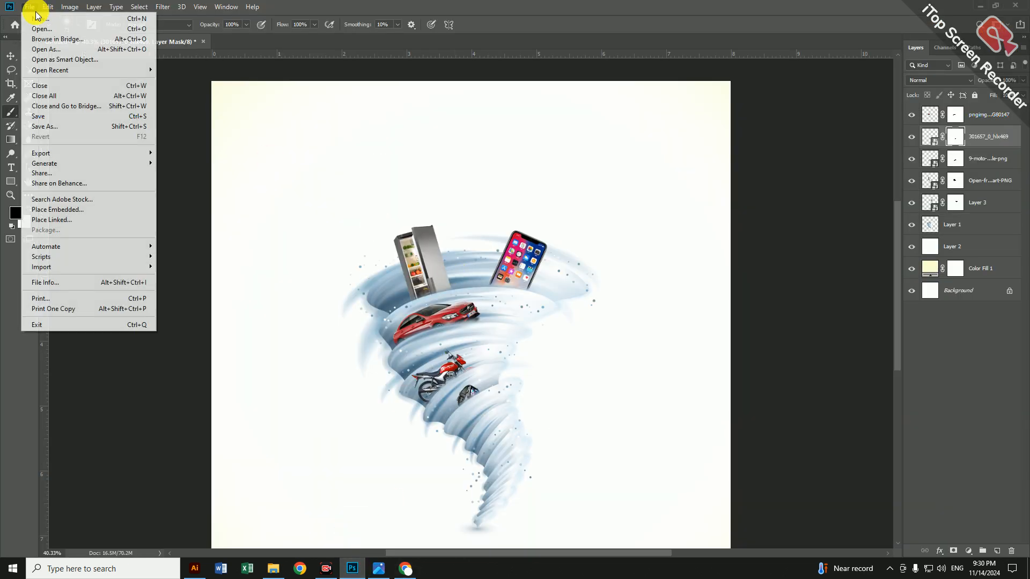
click(89, 213)
double_click(131, 90)
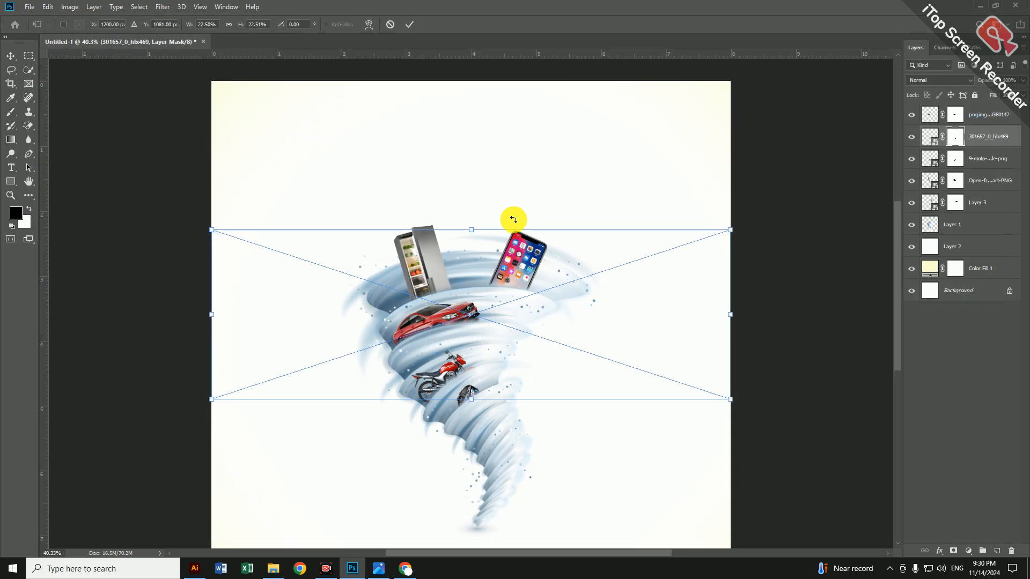
drag(728, 314, 501, 123)
key(Return)
key(b)
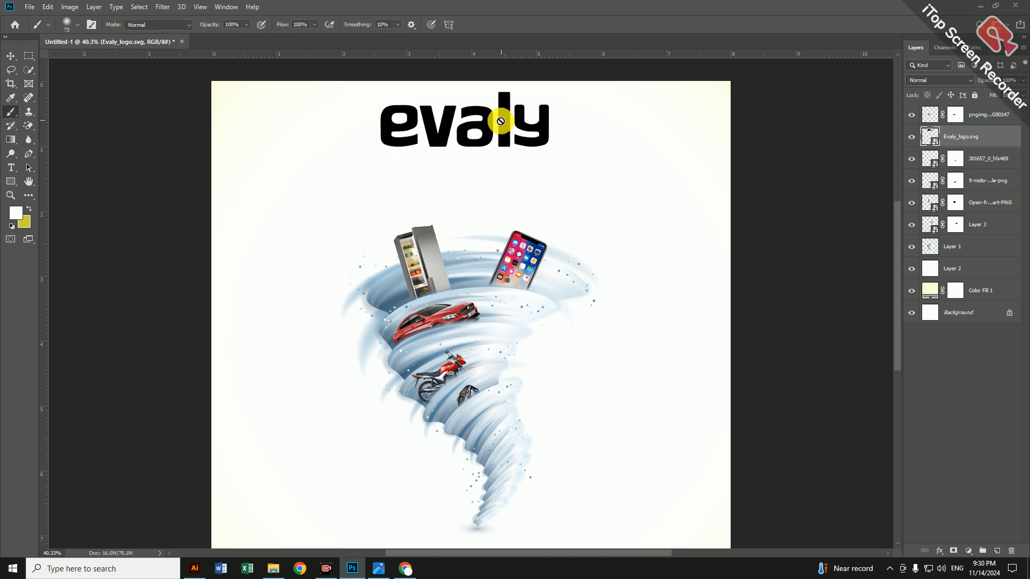
click(7, 55)
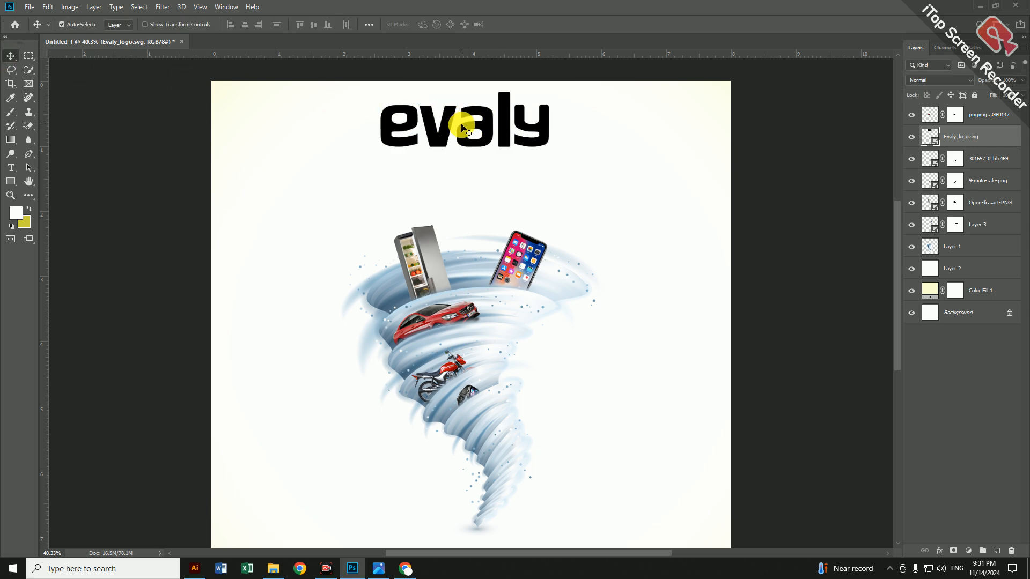
drag(450, 125, 448, 125)
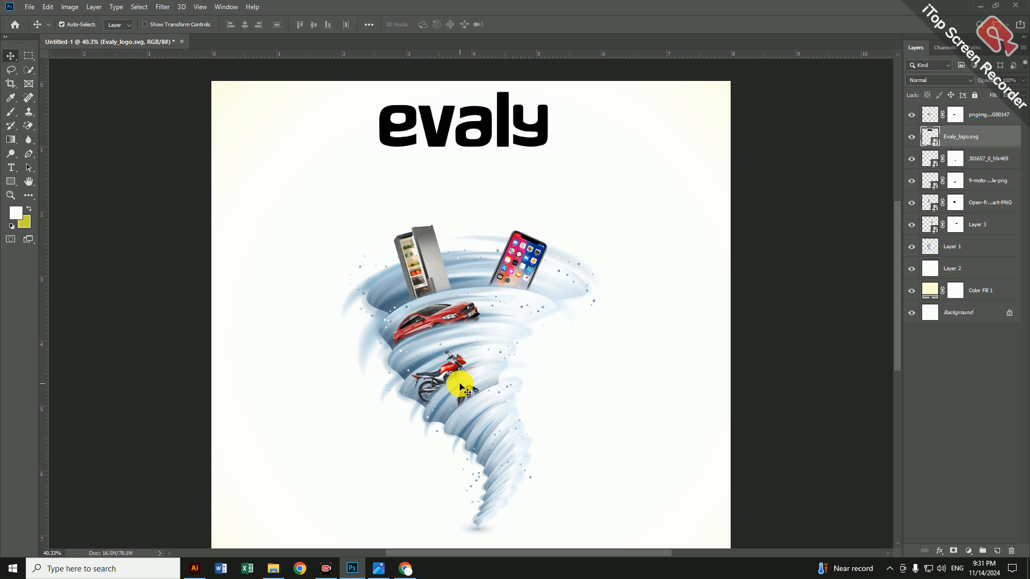
Check the CYCLONE title in the Tornado Offer.jpg reference image and open the Flaticon website in a new Chrome tab.
click(379, 570)
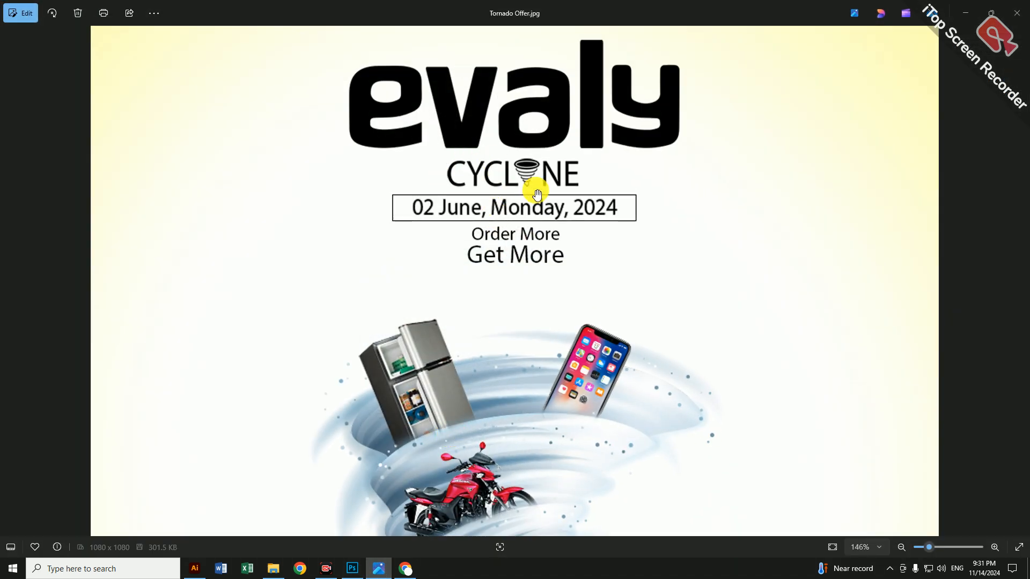
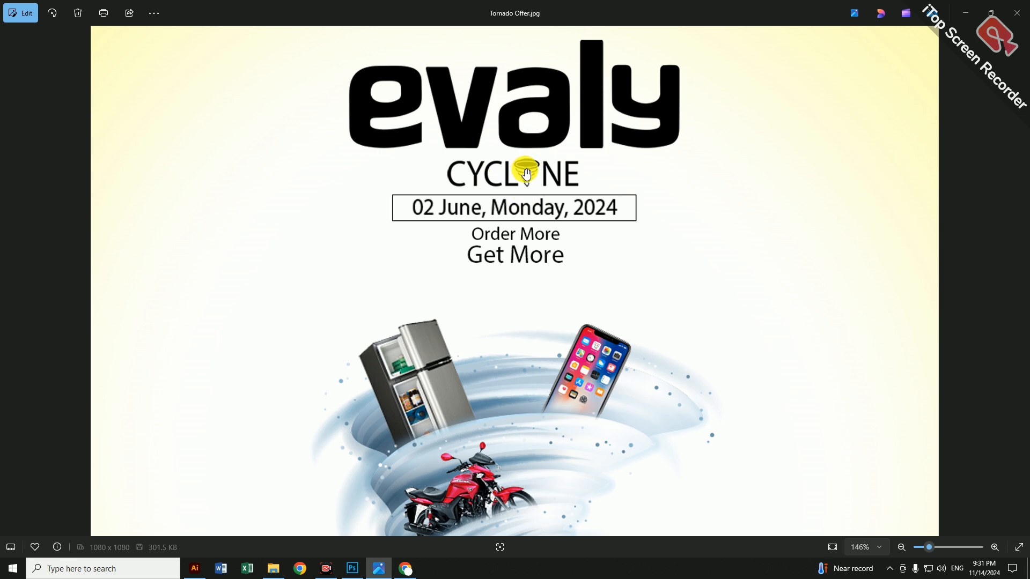
click(964, 8)
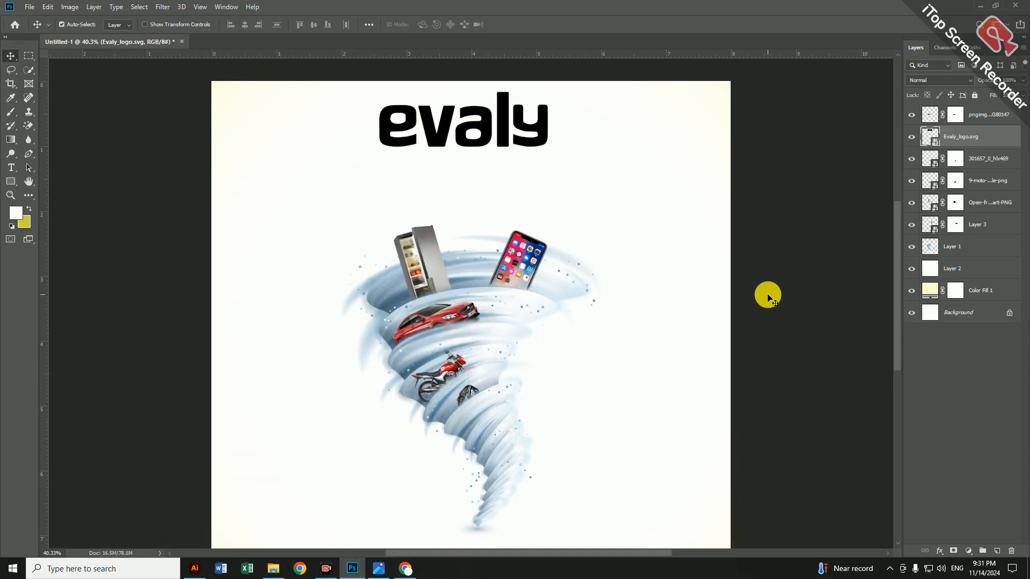
click(405, 570)
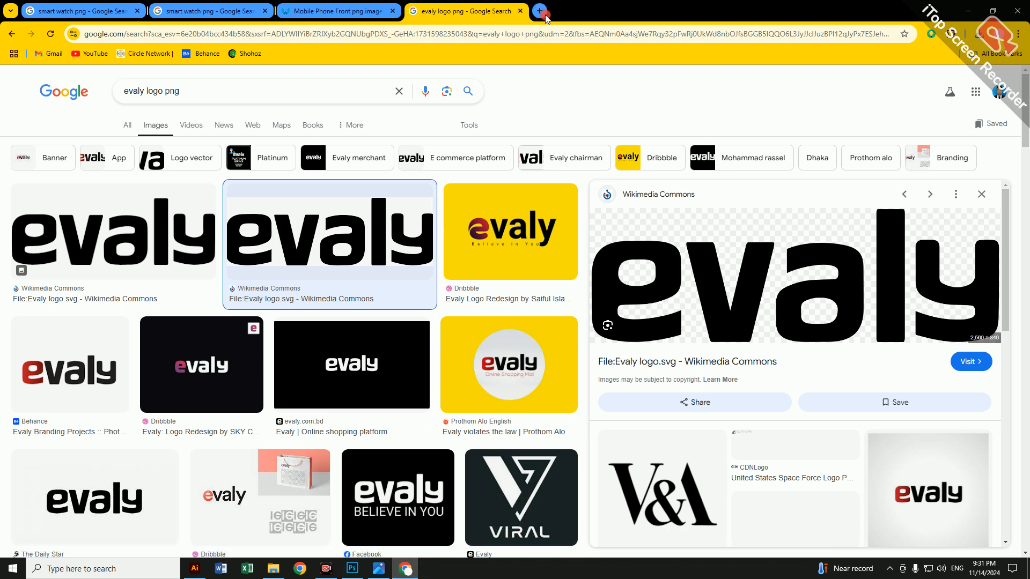
key(ctrl+t)
click(533, 218)
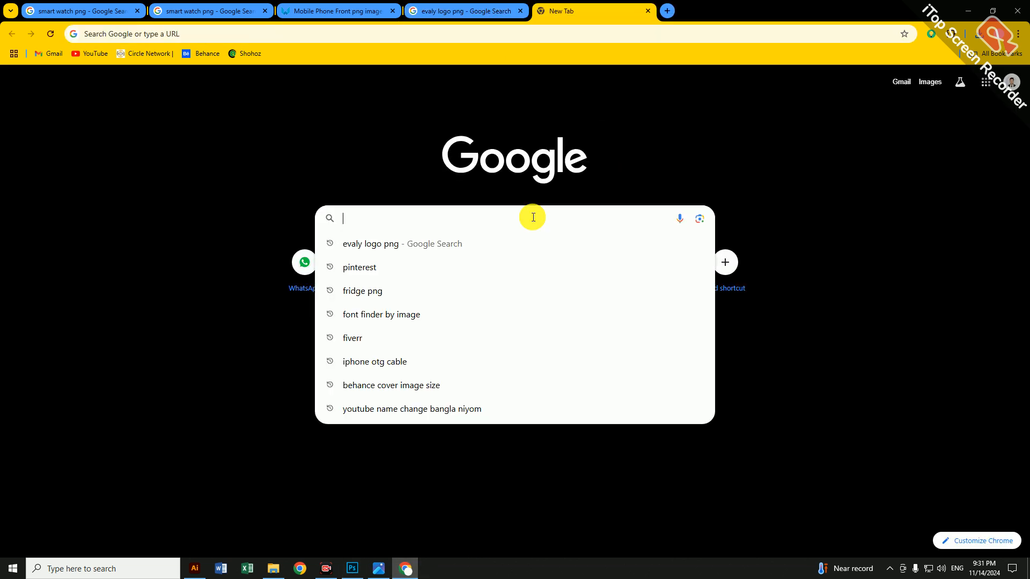
text(flat)
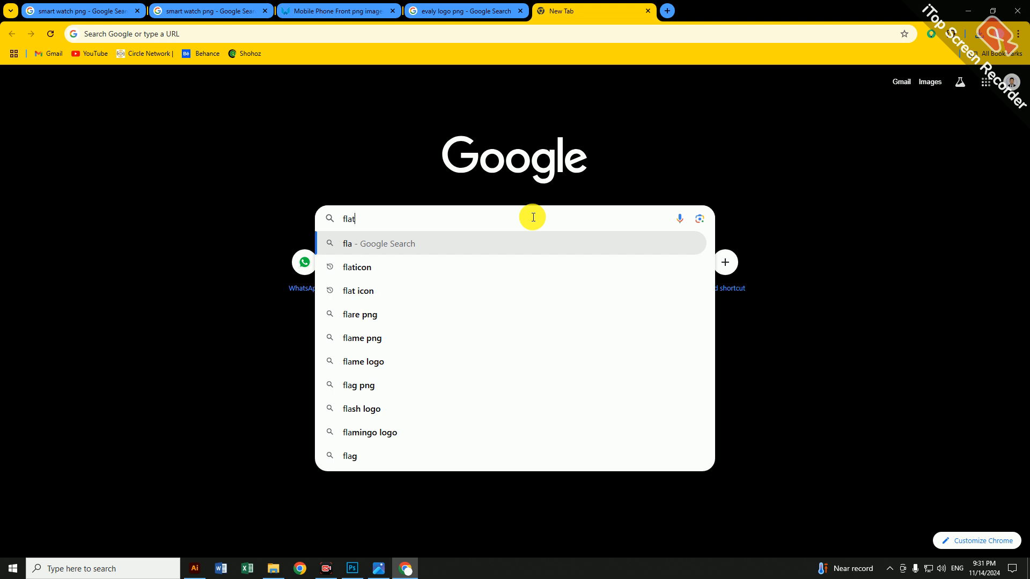
click(410, 297)
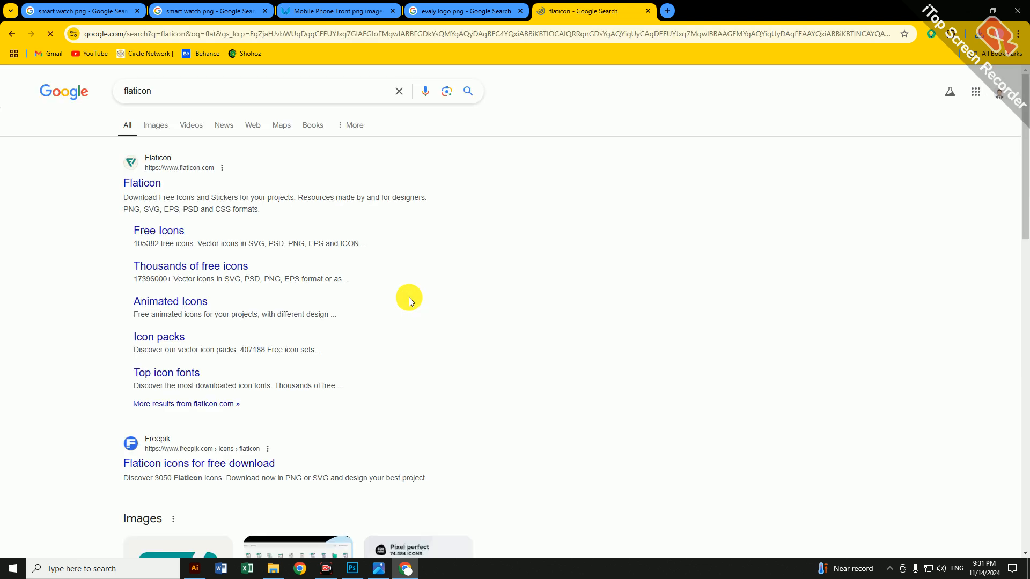
click(137, 187)
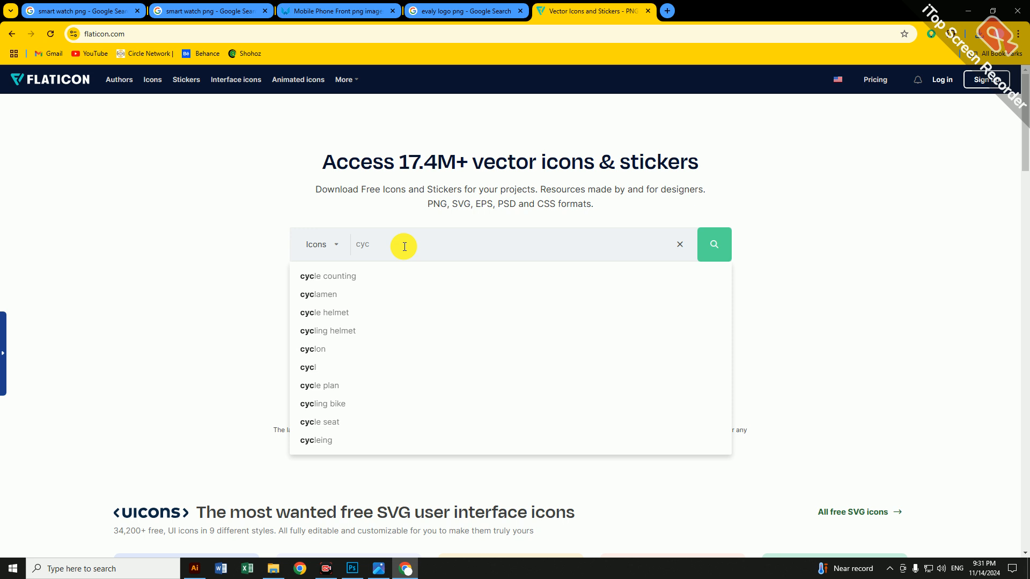
Search Flaticon for "cyclone" icons and dismiss the sign-in prompt.
click(404, 246)
text(cyclone)
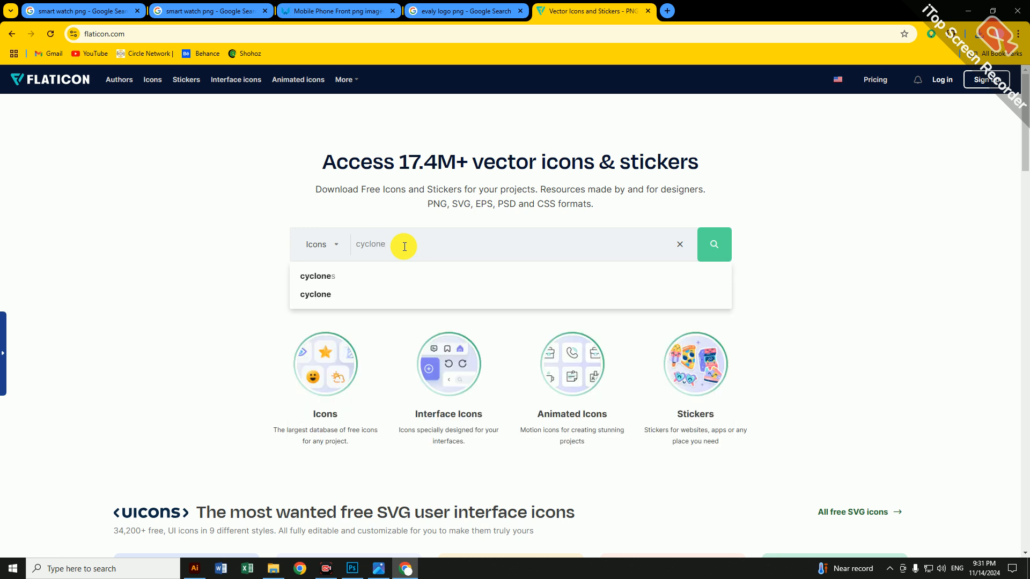
key(Return)
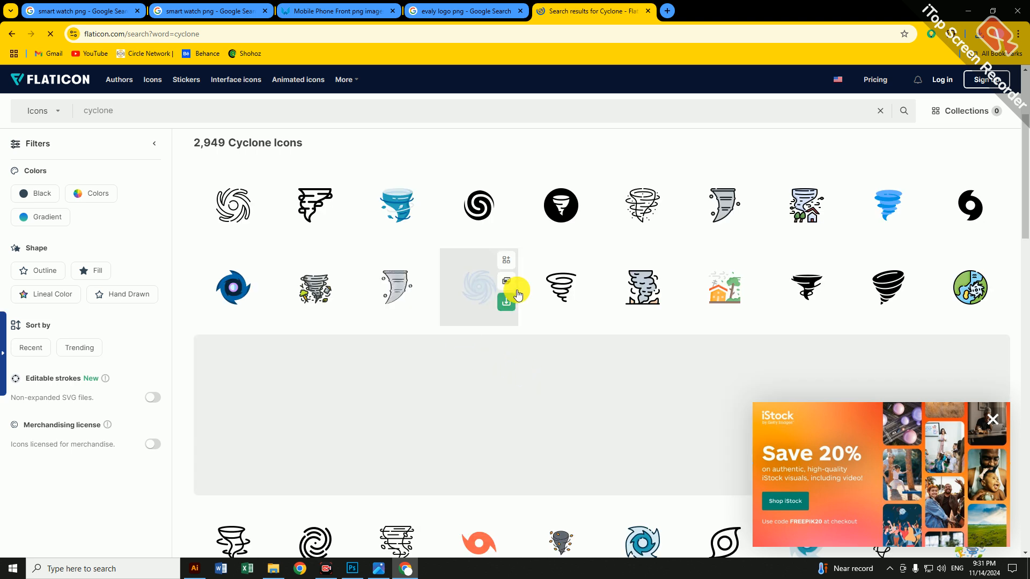
click(991, 91)
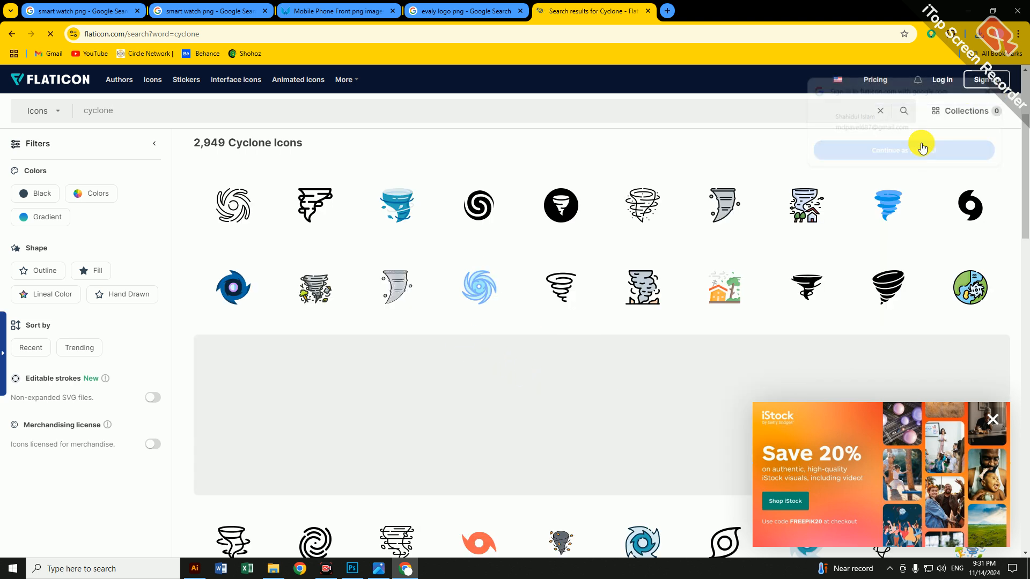
Browse the first two pages of cyclone icons for a simple black tornado matching the reference title.
scroll(592, 386, down, 1)
scroll(591, 383, down, 3)
scroll(558, 376, down, 3)
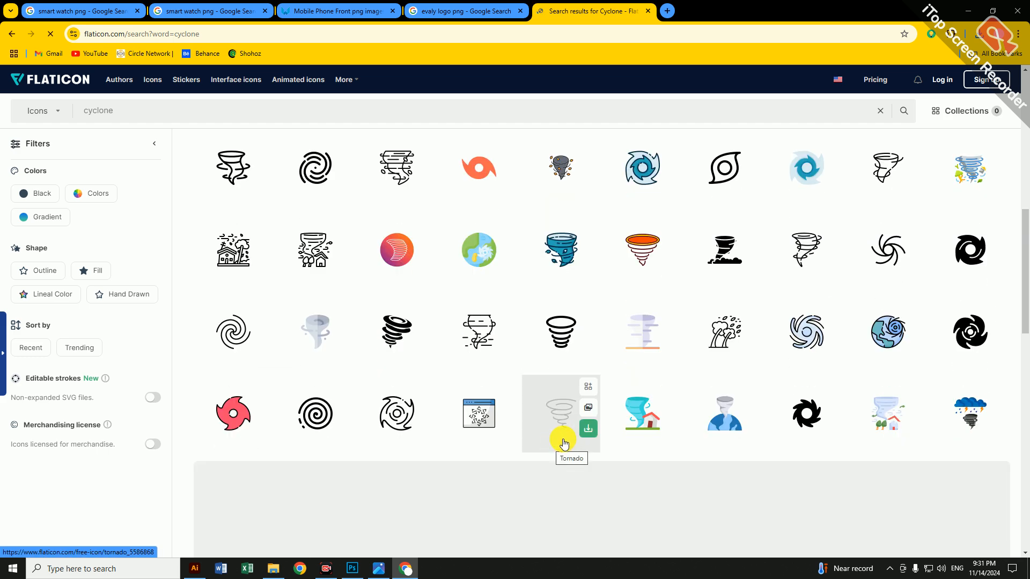
scroll(563, 442, down, 8)
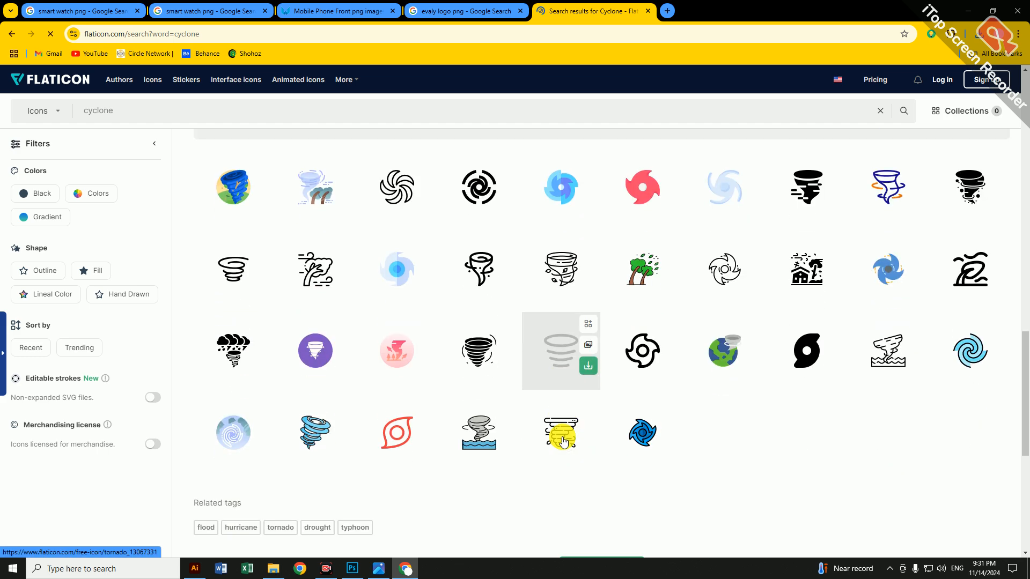
scroll(563, 442, down, 2)
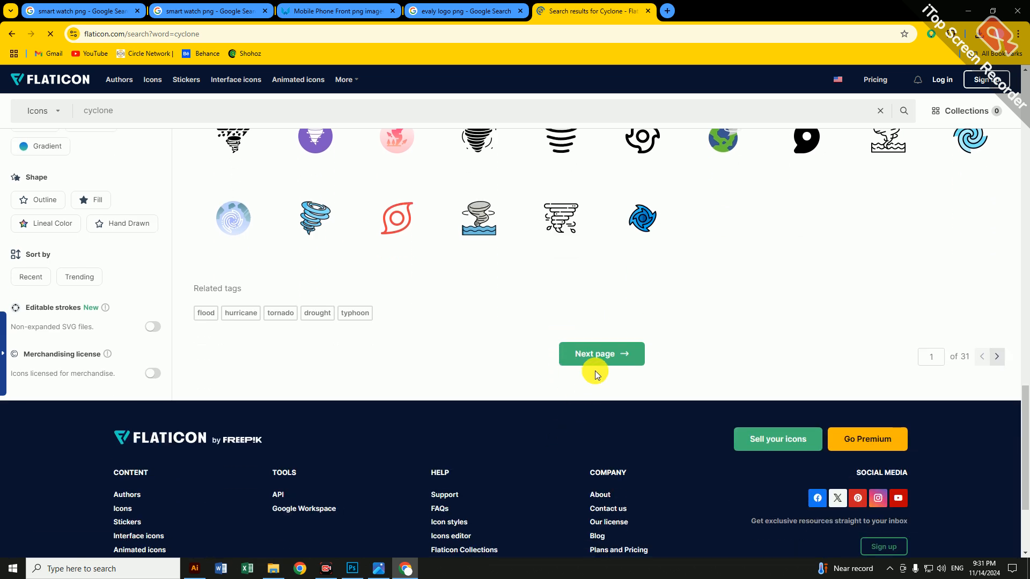
click(593, 363)
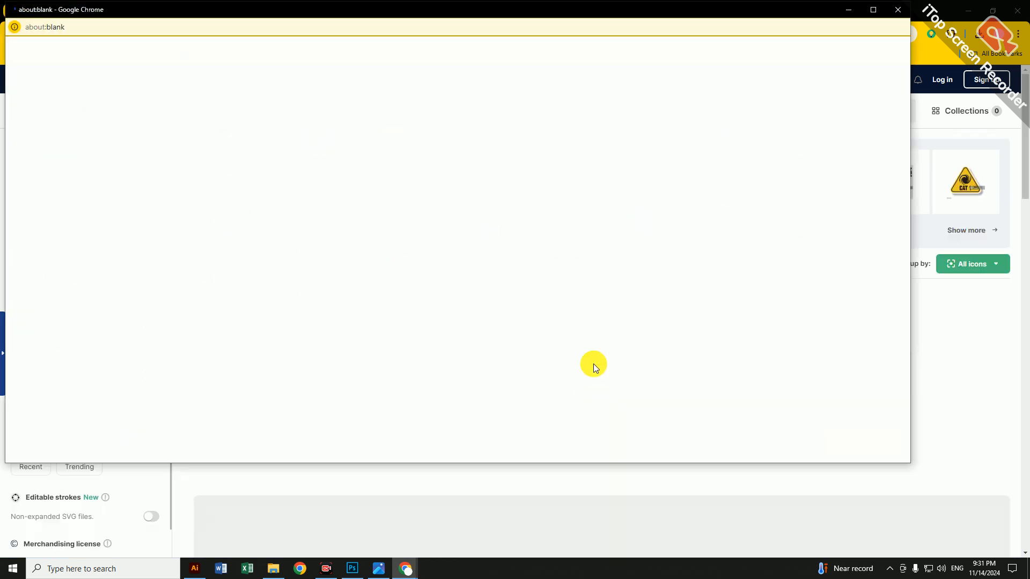
click(901, 8)
scroll(542, 365, down, 4)
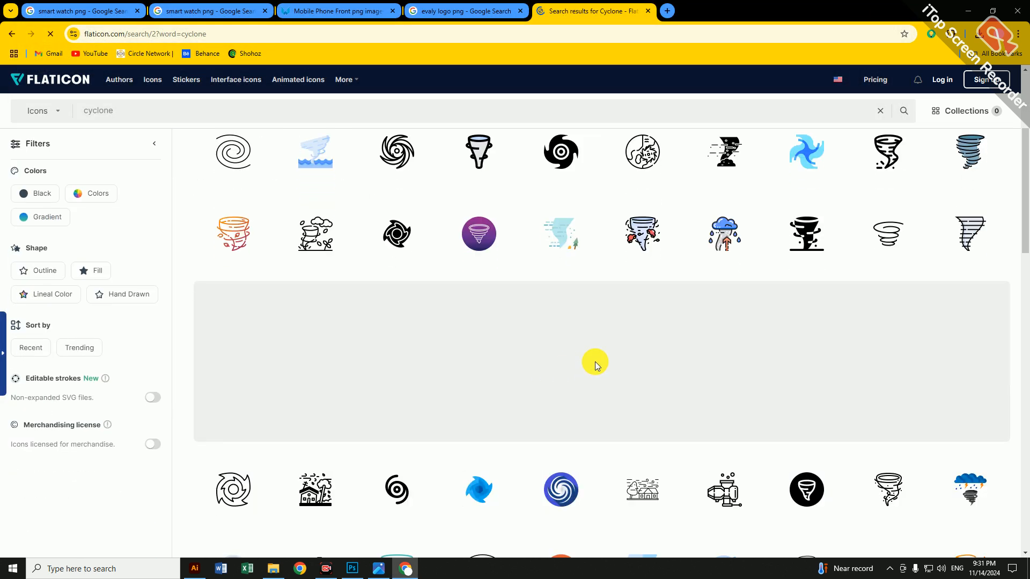
scroll(595, 360, down, 4)
scroll(595, 362, down, 3)
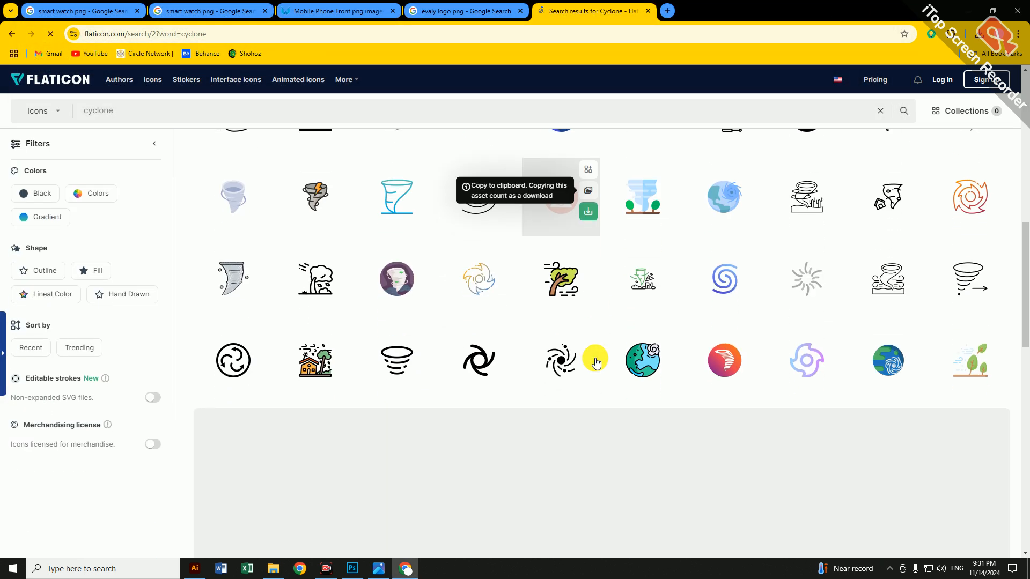
scroll(595, 361, down, 6)
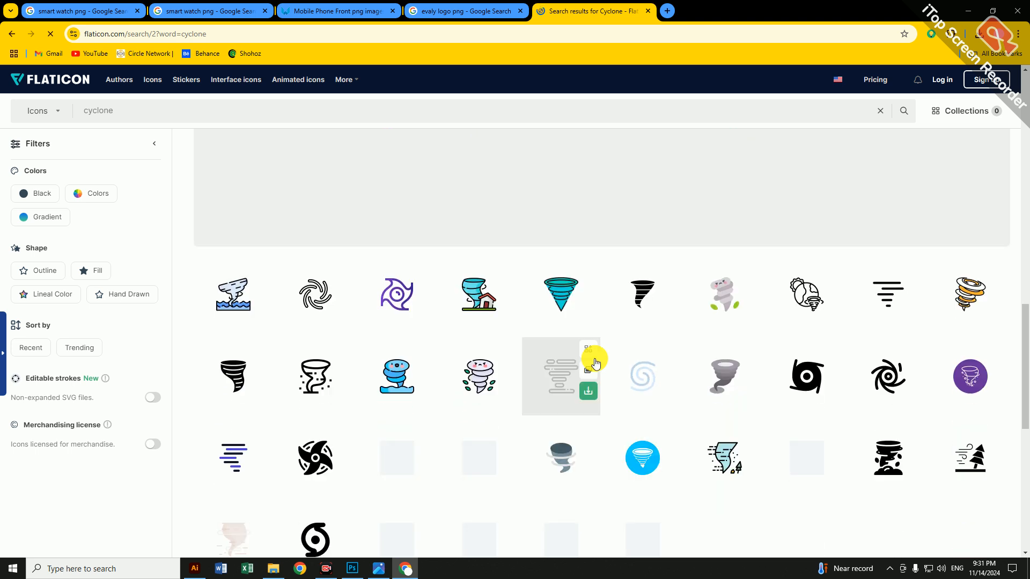
scroll(594, 362, down, 1)
scroll(595, 362, down, 2)
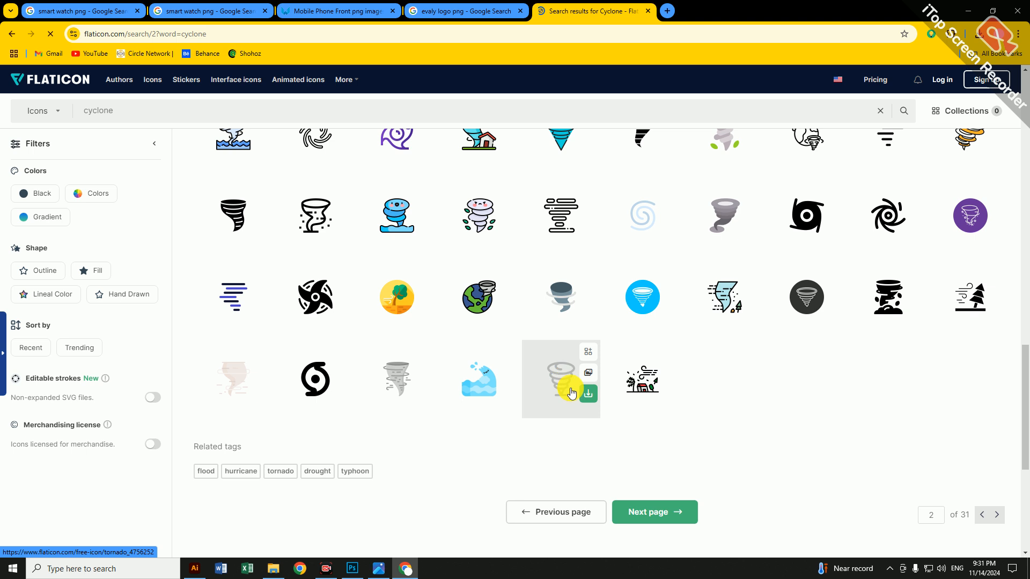
Download the black Tornado icon from the last row of results using the free download option and dismiss the attribution notice.
click(588, 394)
click(573, 456)
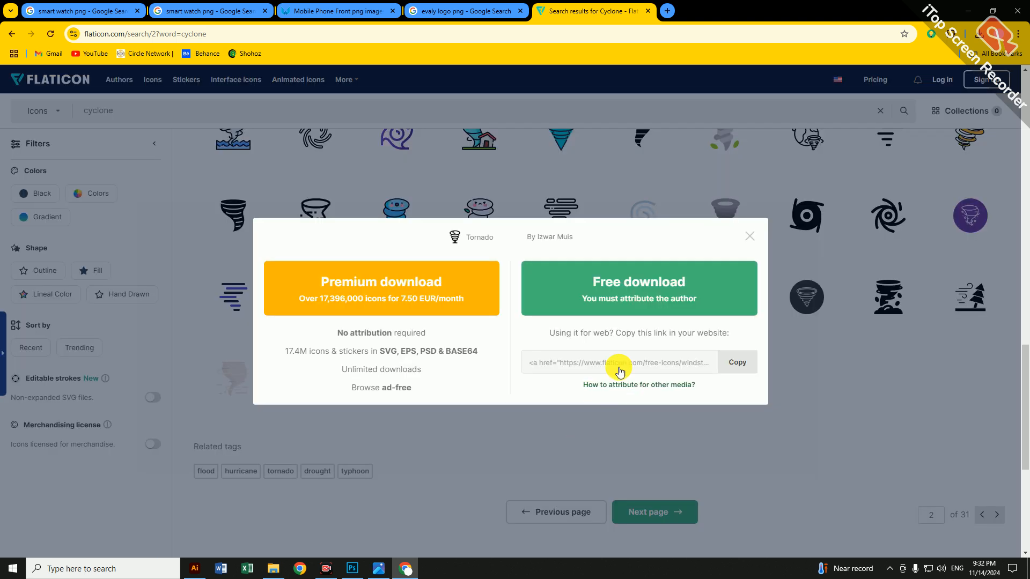
click(632, 299)
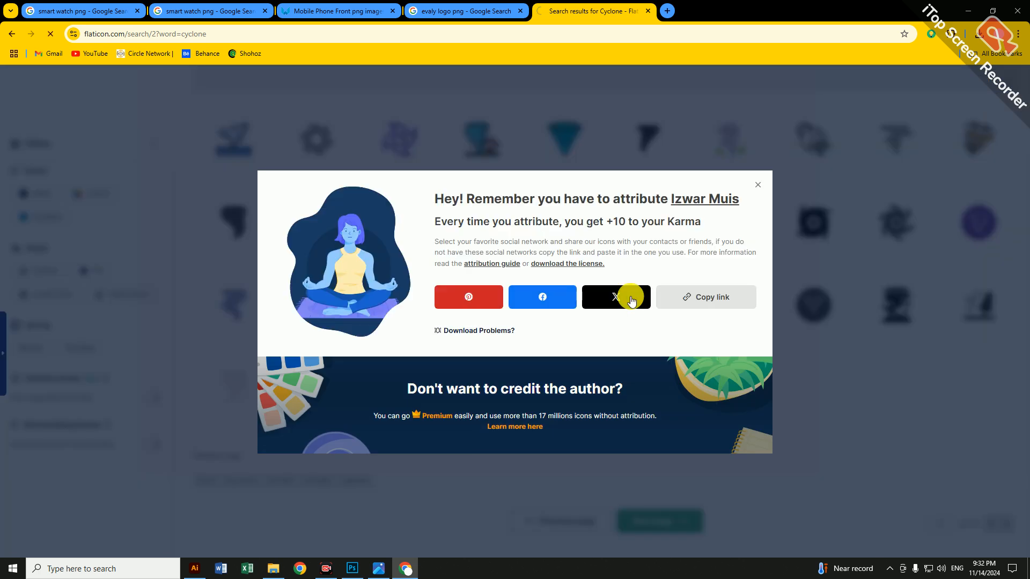
click(763, 193)
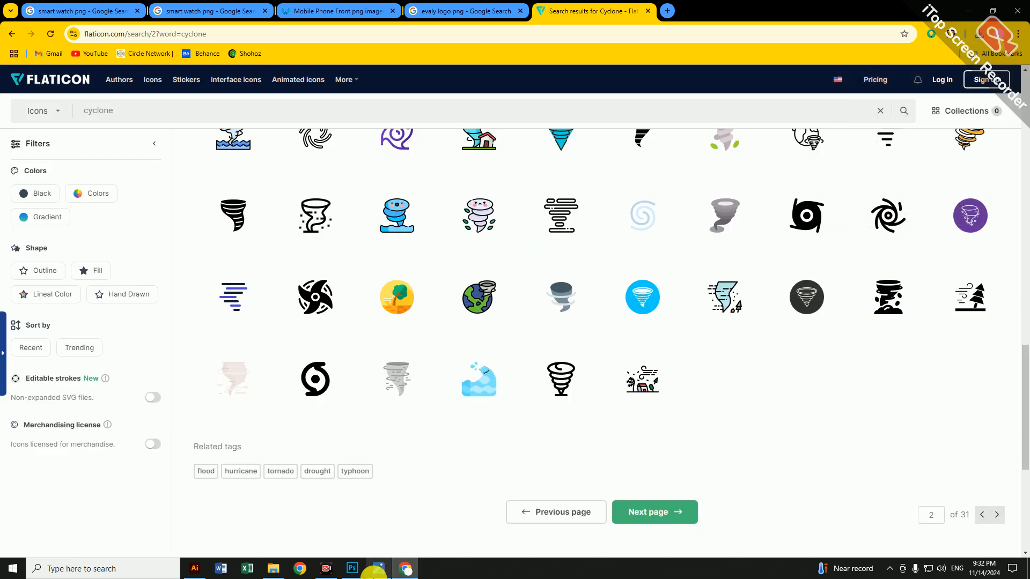
Switch back to Photoshop and examine the title lettering in the Tornado Offer.jpg reference image.
click(353, 570)
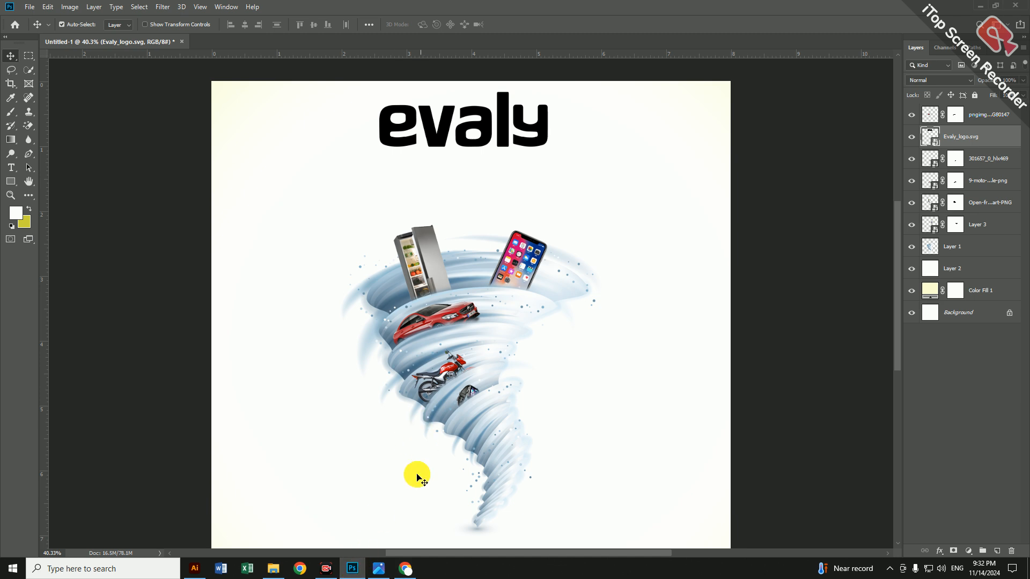
click(379, 569)
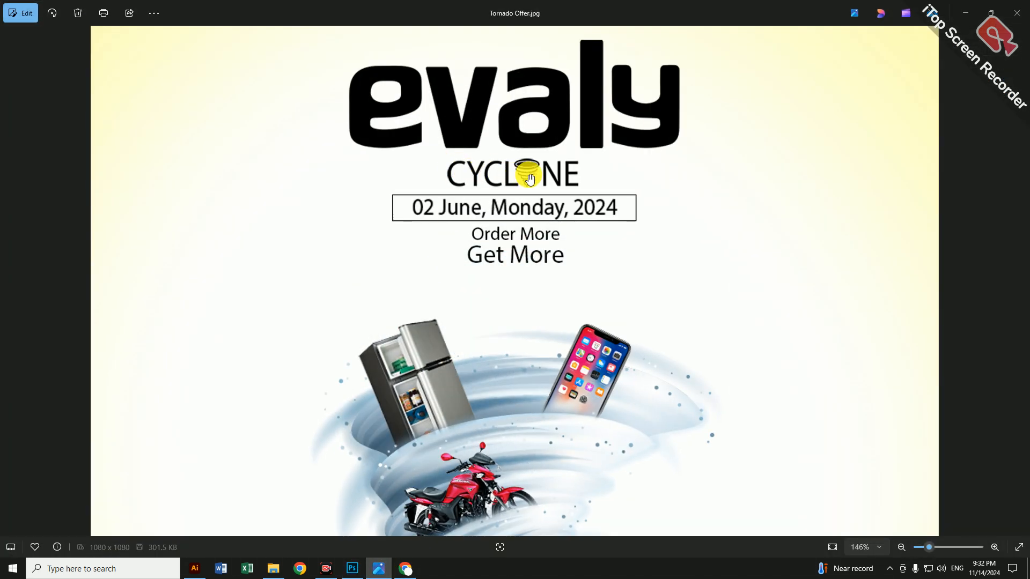
click(965, 16)
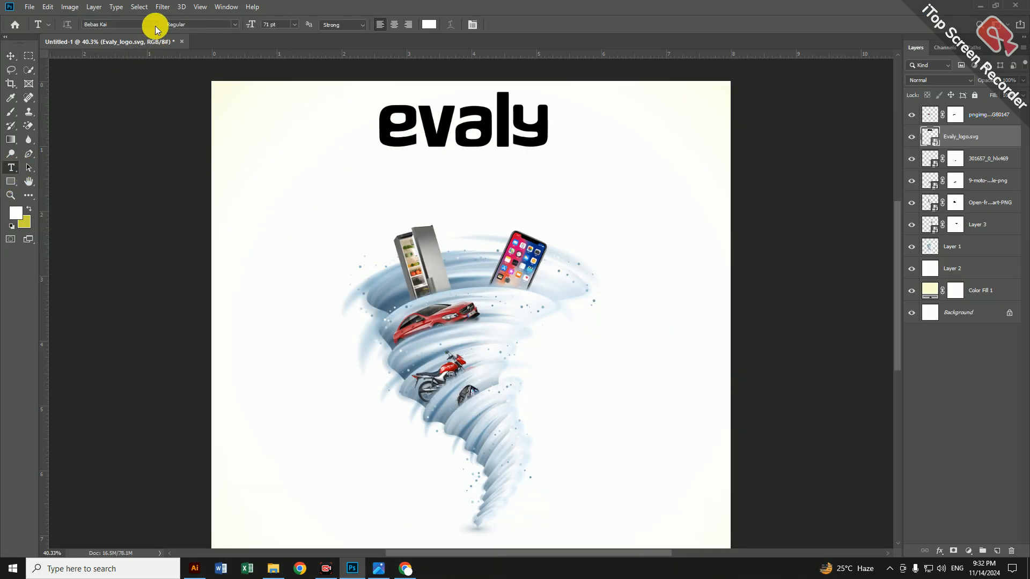
Set the Type tool's font to Myriad Pro in the Bold style.
click(155, 27)
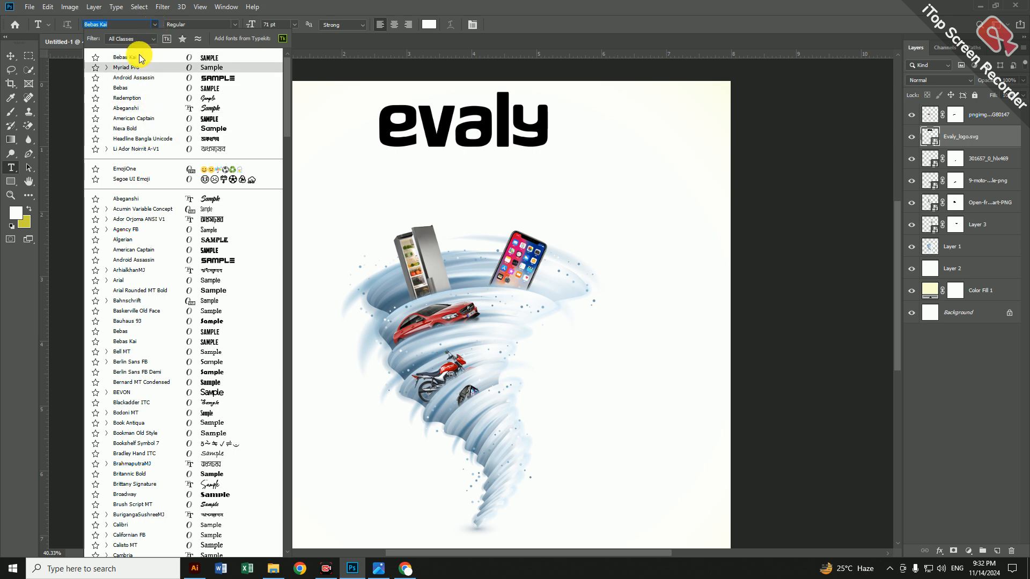
click(138, 68)
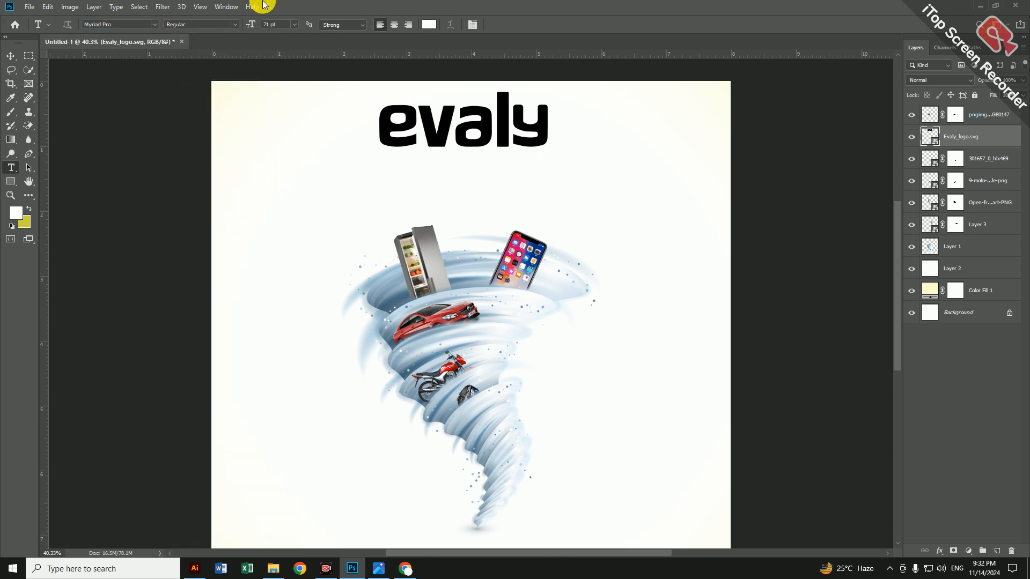
click(231, 24)
click(221, 44)
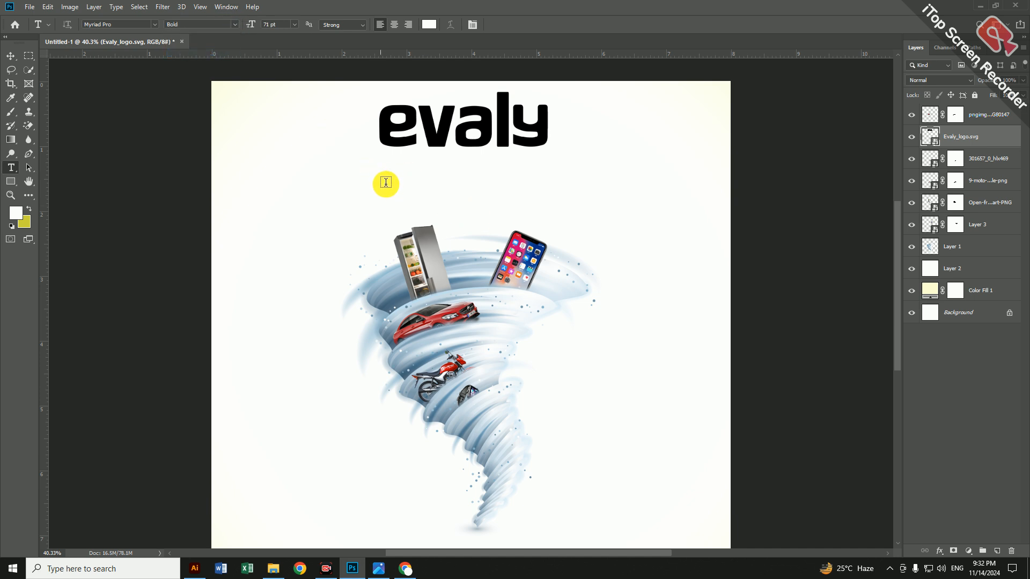
Add the title text CYCLONE in black just below the evaly logo.
click(393, 182)
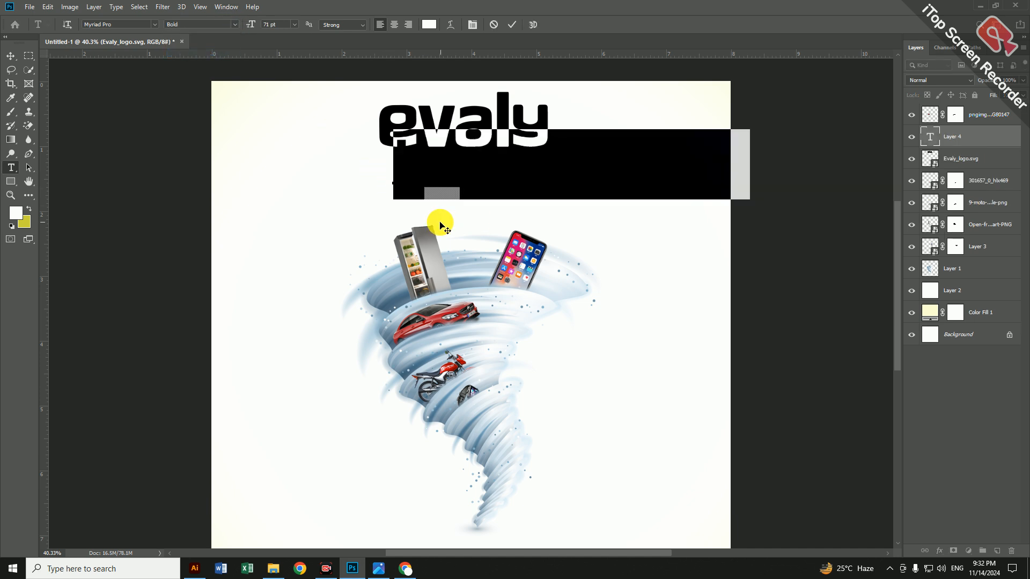
click(429, 25)
click(662, 324)
click(875, 203)
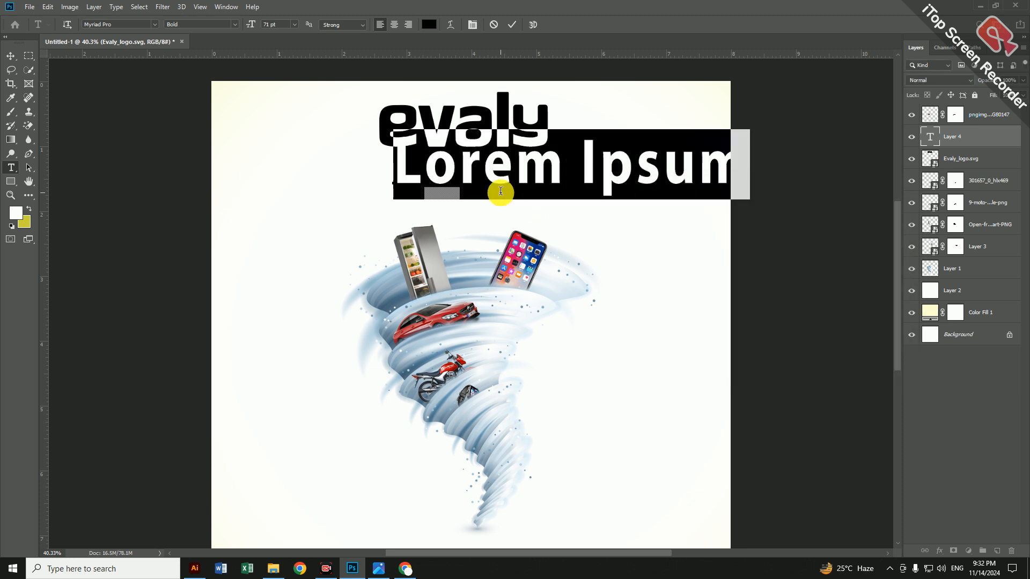
text(CYCL)
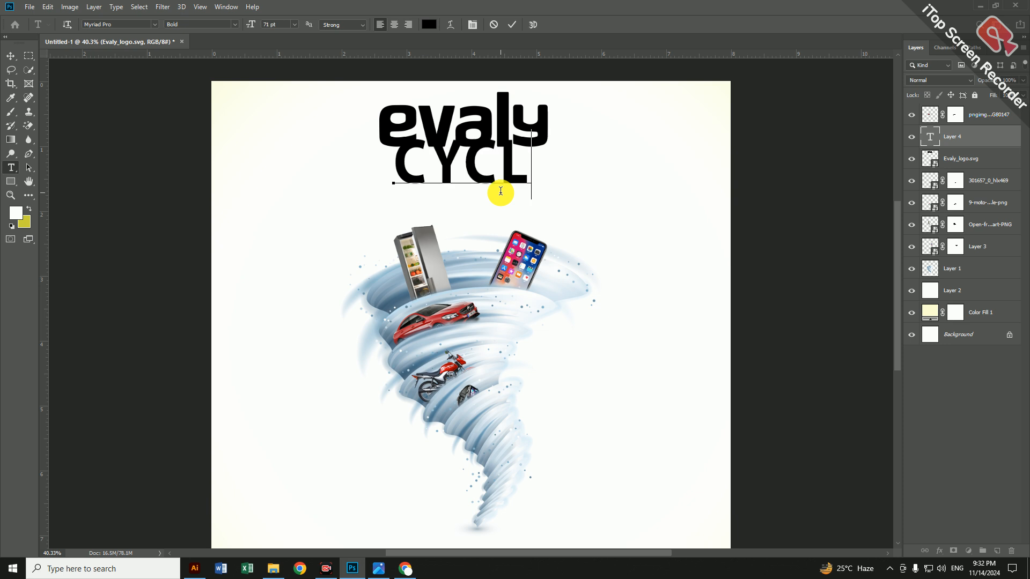
text(ONE)
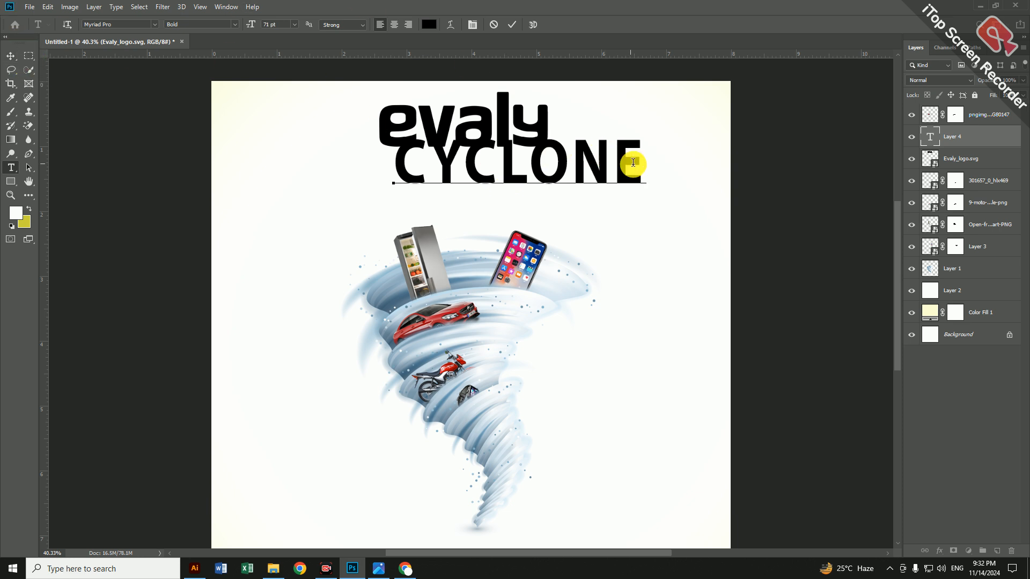
Reduce the CYCLONE text to 23 pt and move it up directly beneath the evaly logo.
drag(633, 157, 393, 164)
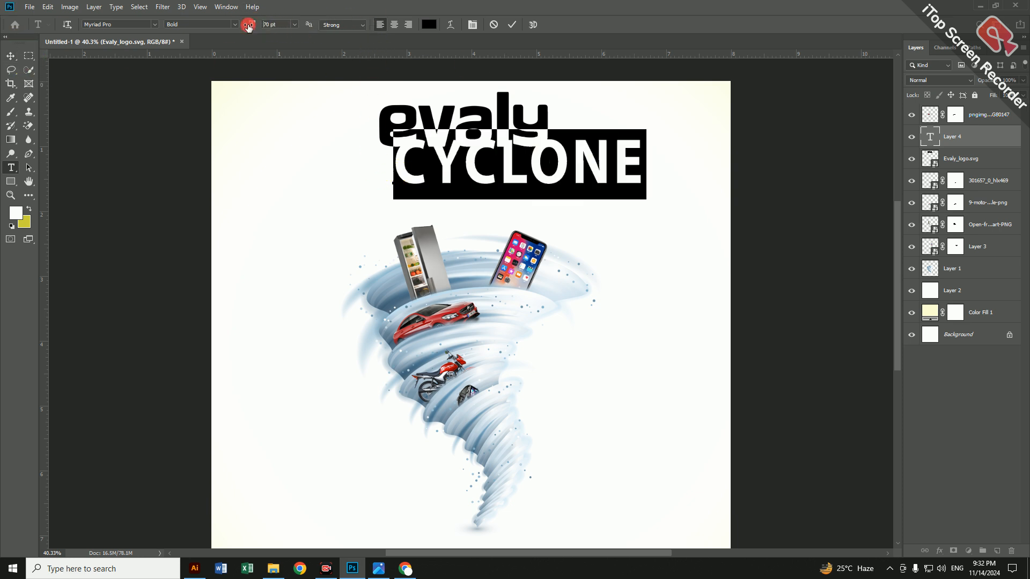
drag(248, 26, 229, 28)
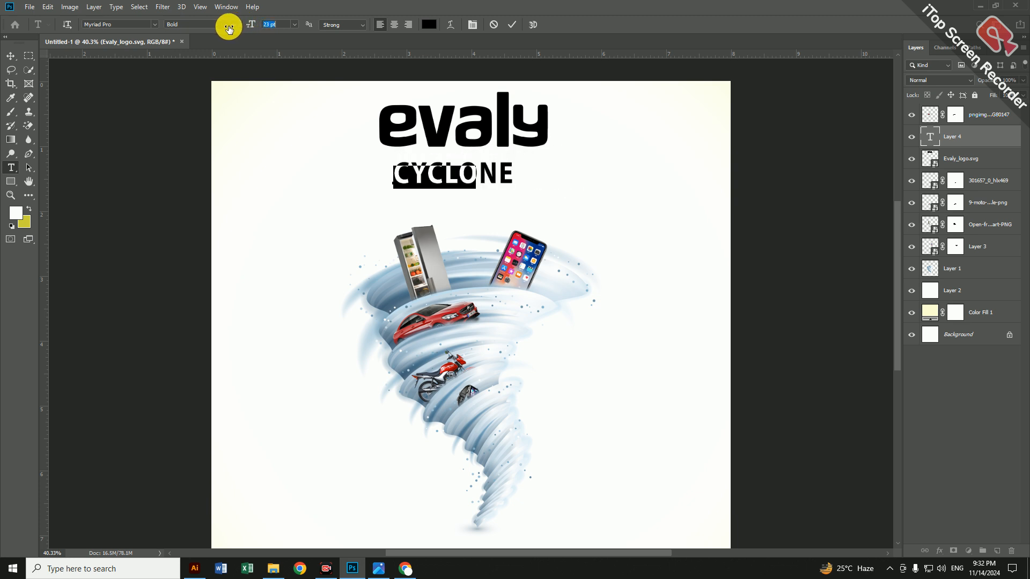
click(10, 56)
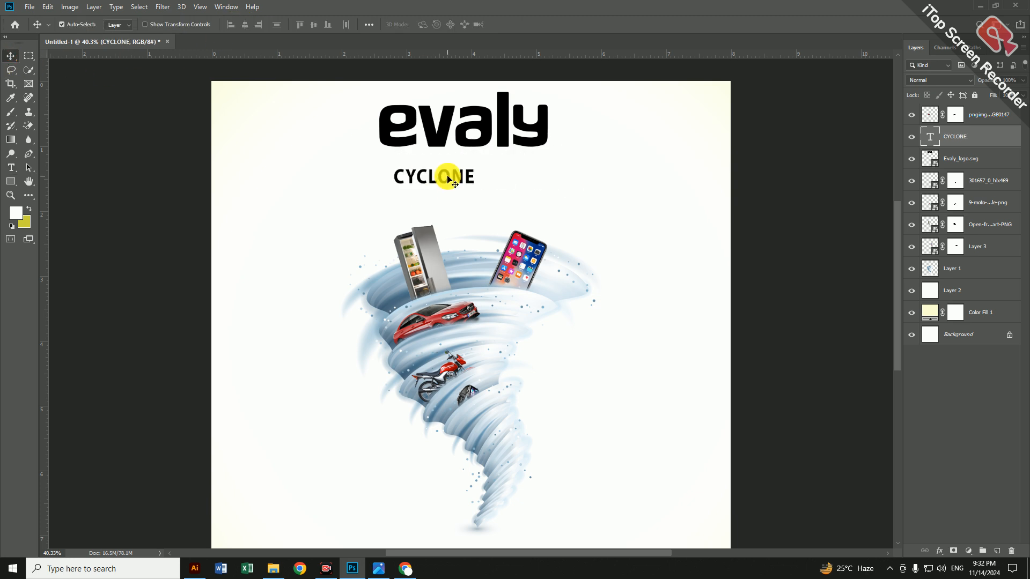
drag(448, 178, 464, 164)
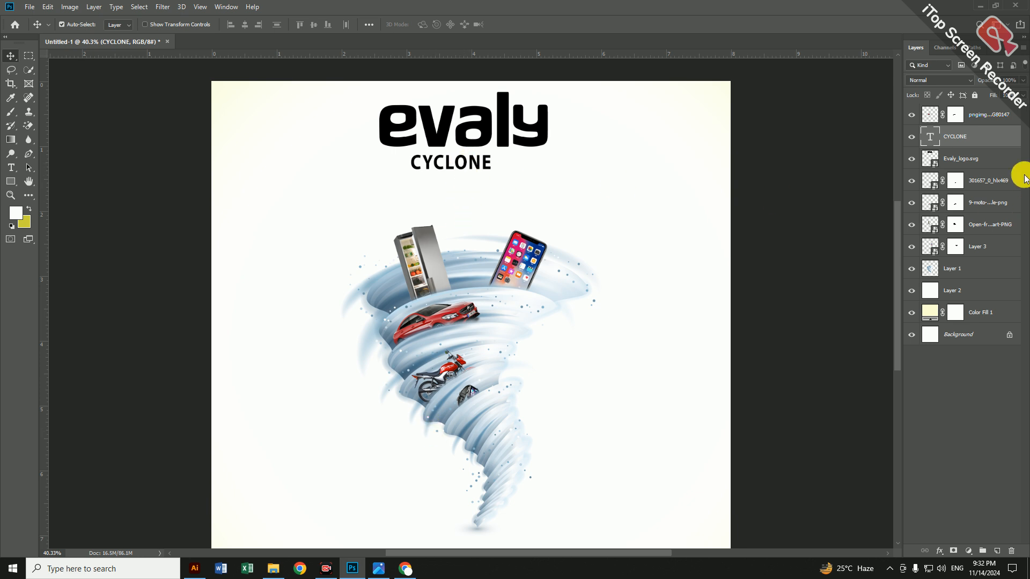
Rasterize the CYCLONE text layer and move the word slightly farther down from the evaly logo.
right_click(957, 146)
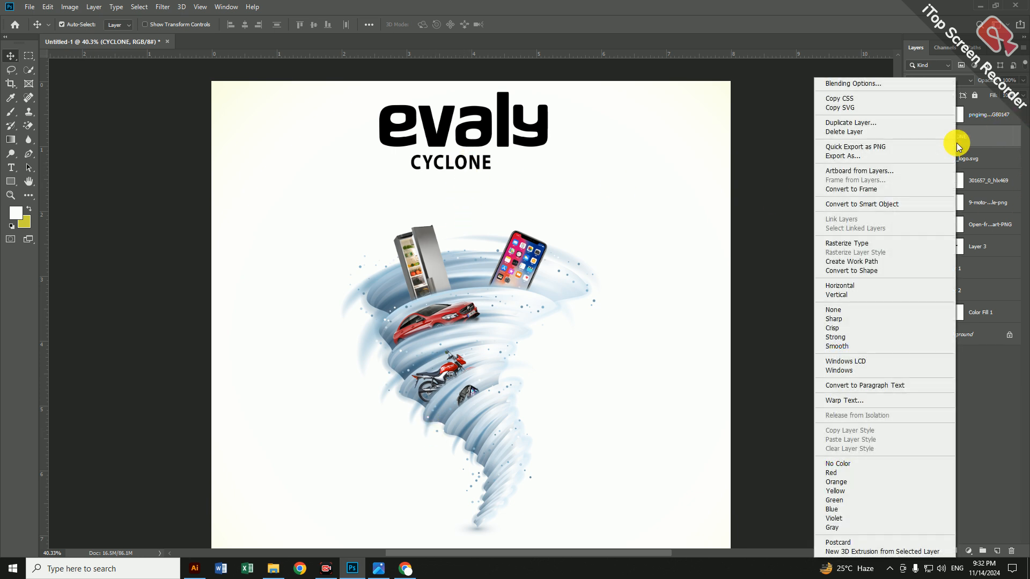
click(870, 245)
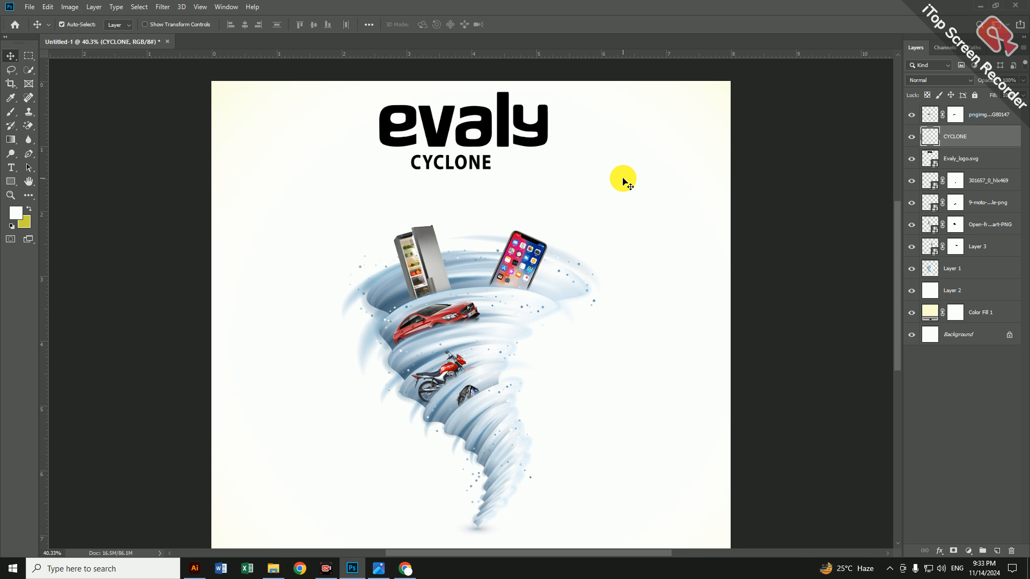
scroll(465, 164, up, 5)
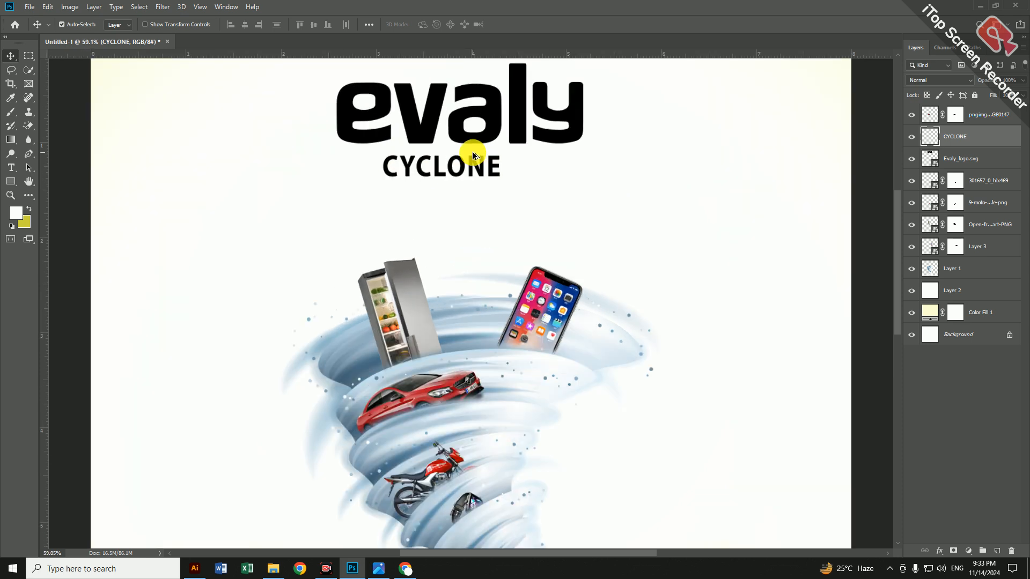
drag(457, 181, 460, 205)
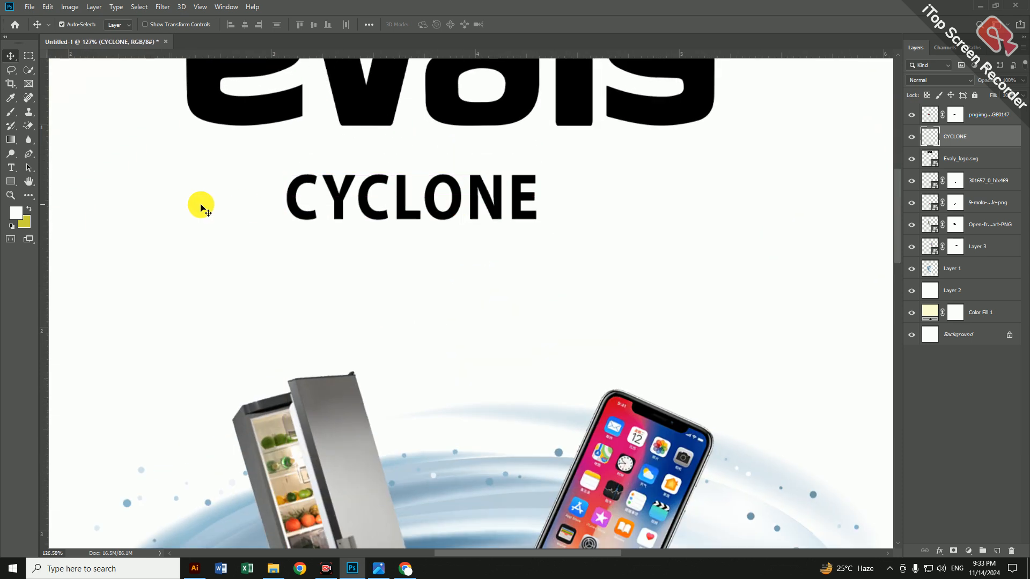
Separate the letters CYCL from the CYCLONE layer onto their own layer and shift them left, away from the O.
click(31, 57)
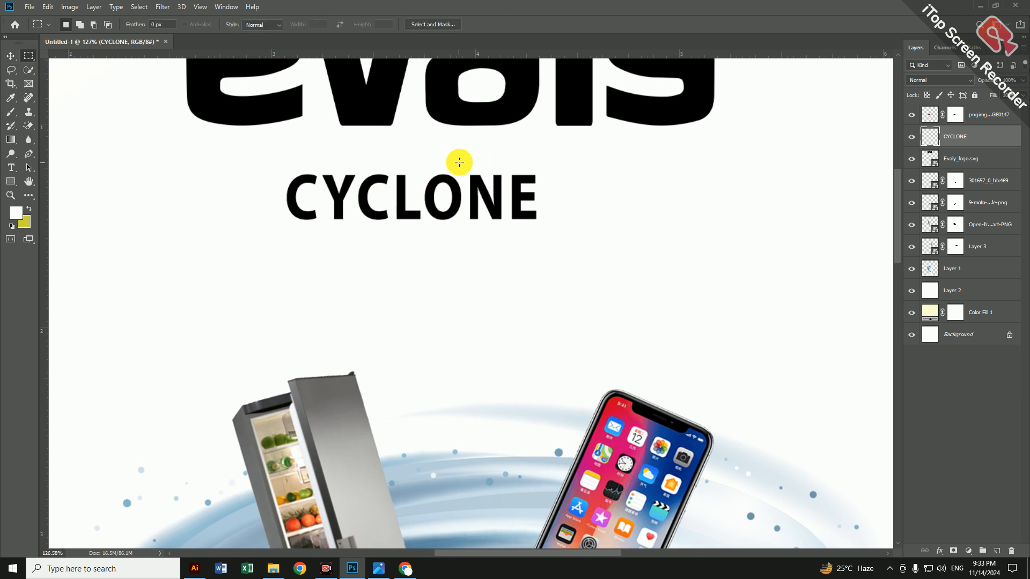
drag(284, 163, 424, 241)
click(424, 245)
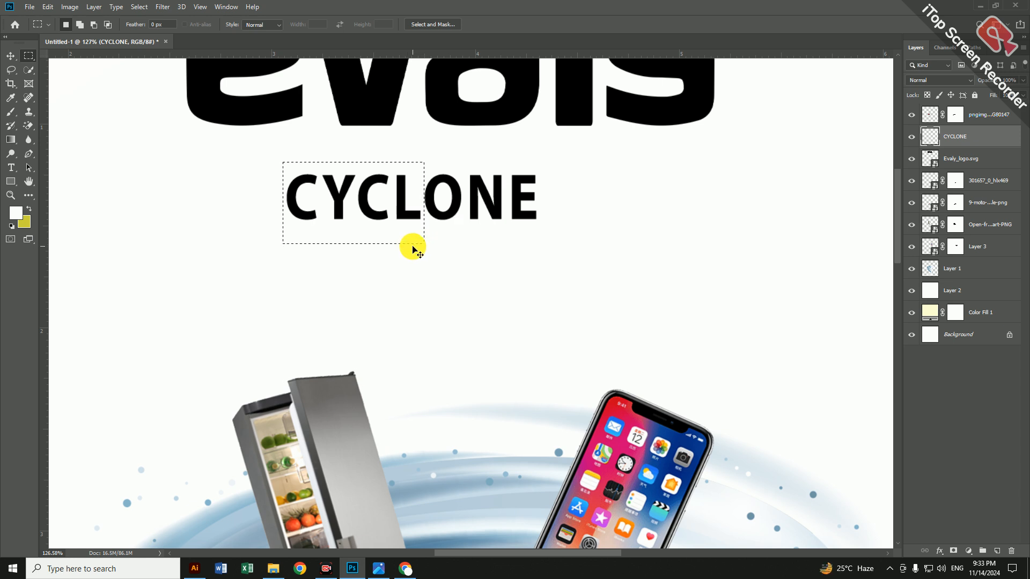
key(ctrl+j)
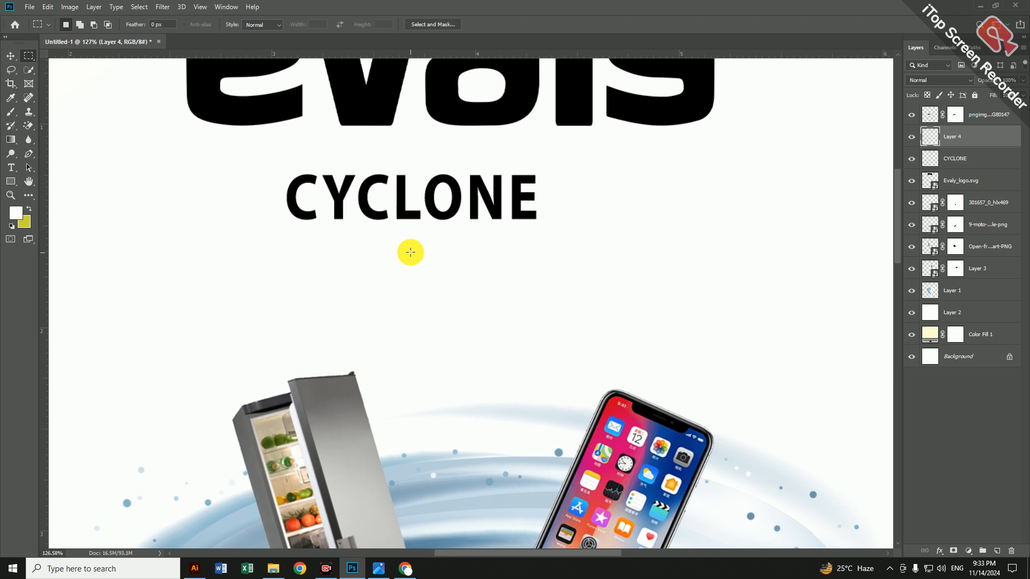
click(11, 55)
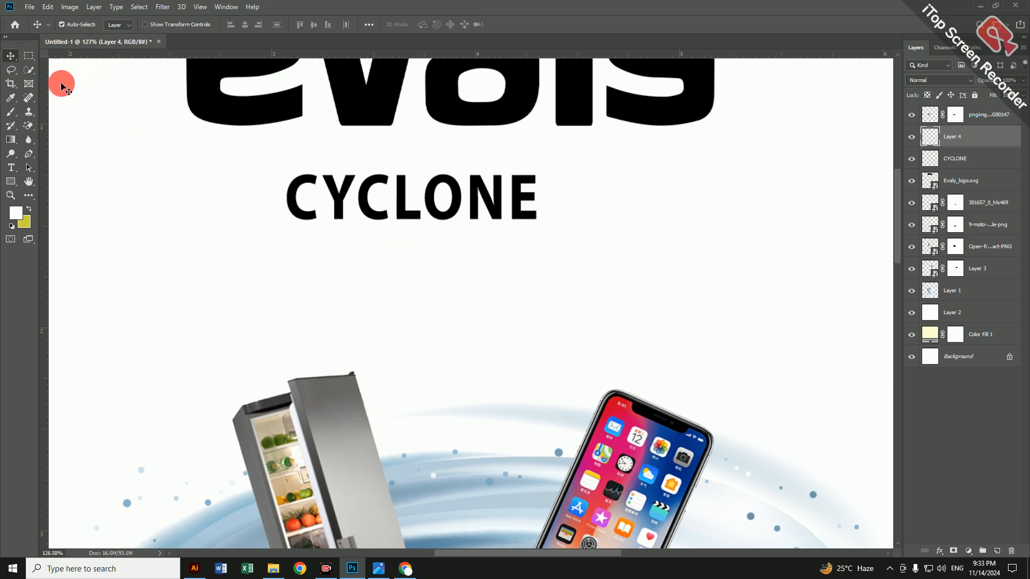
drag(359, 217, 335, 211)
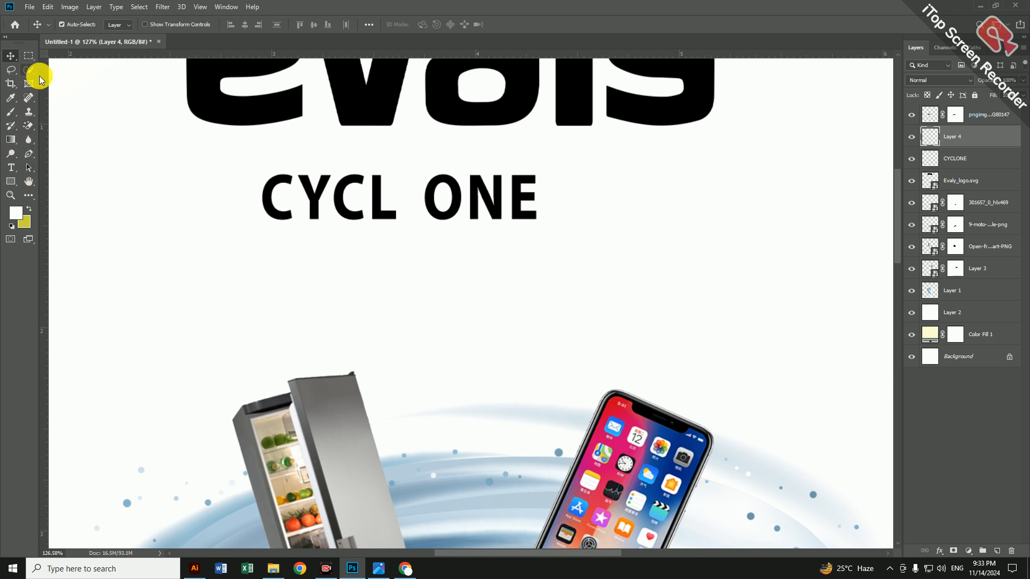
Select the letters NE with a rectangular marquee and put them on their own layer from the CYCLONE layer.
click(32, 56)
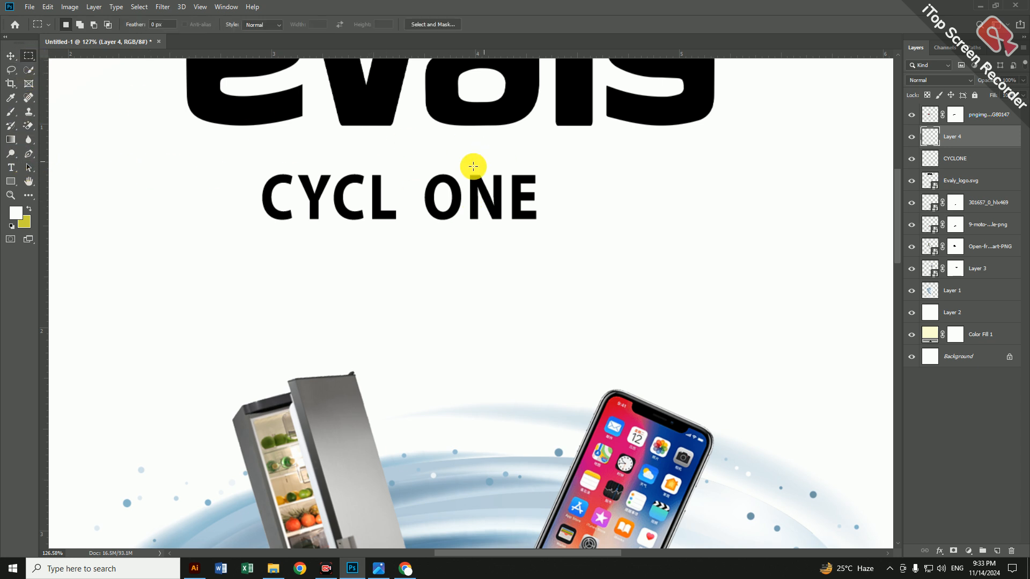
drag(466, 163, 556, 236)
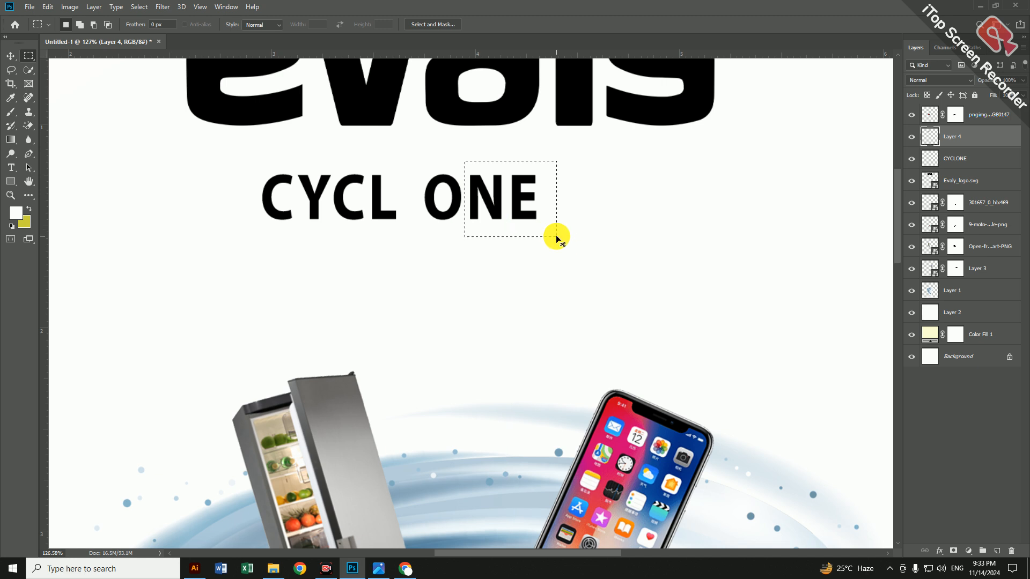
key(ctrl+j)
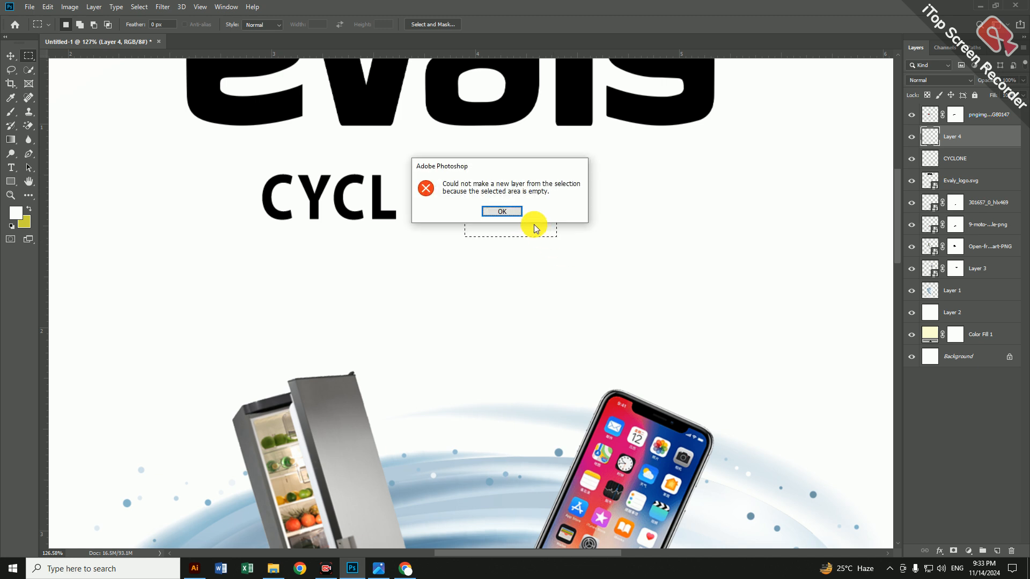
click(517, 212)
click(965, 161)
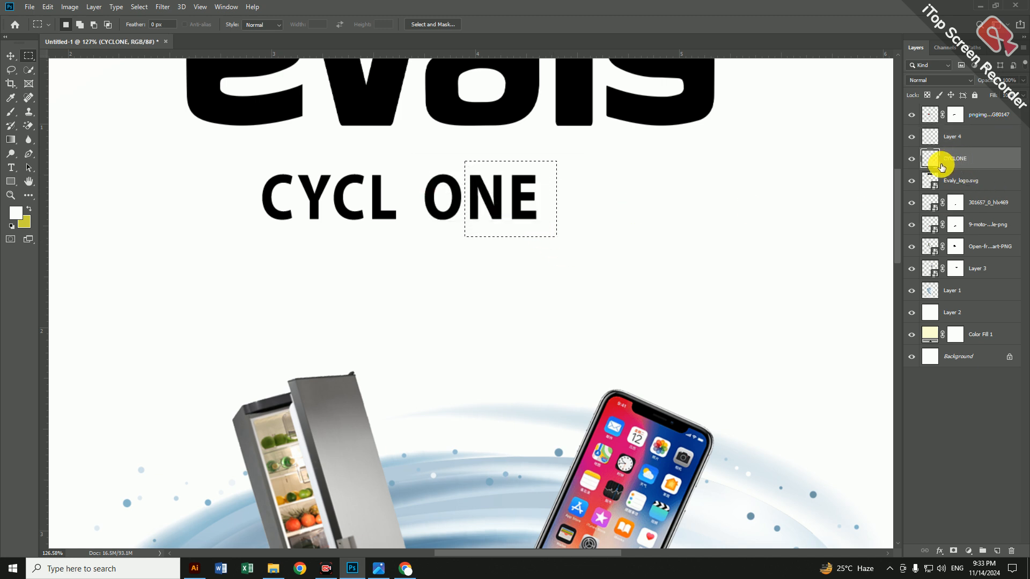
key(ctrl+j)
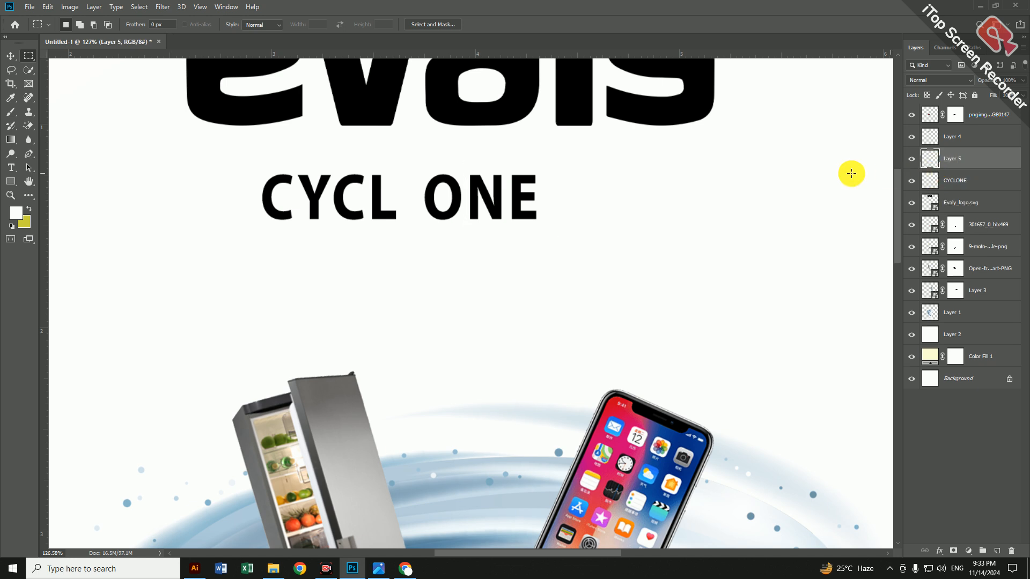
Shift the letters NE slightly to the right and delete the remaining letter O.
click(10, 55)
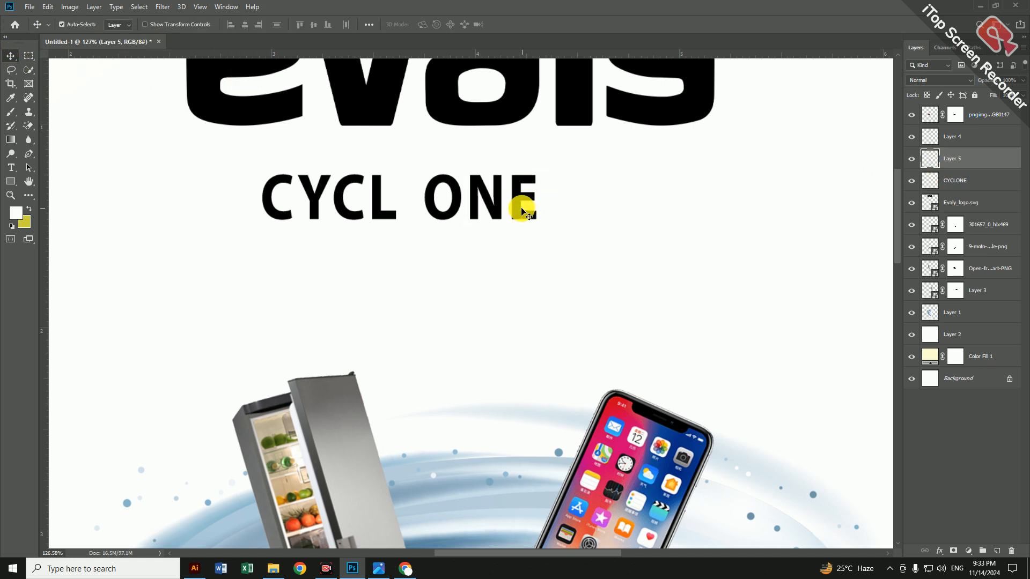
drag(523, 211, 534, 207)
click(456, 208)
key(Delete)
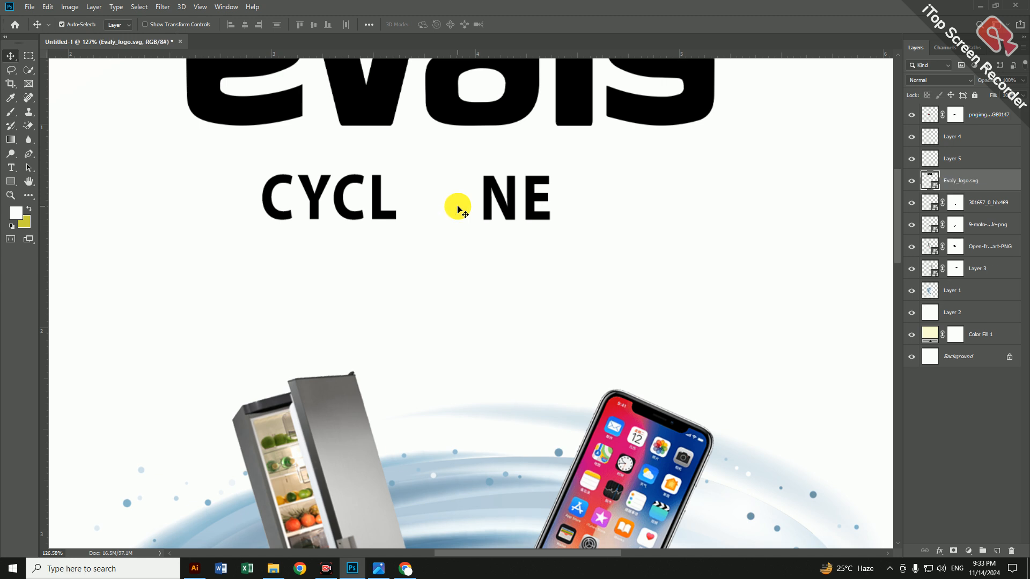
Place the downloaded tornado icon from the Downloads folder as an embedded image.
click(29, 8)
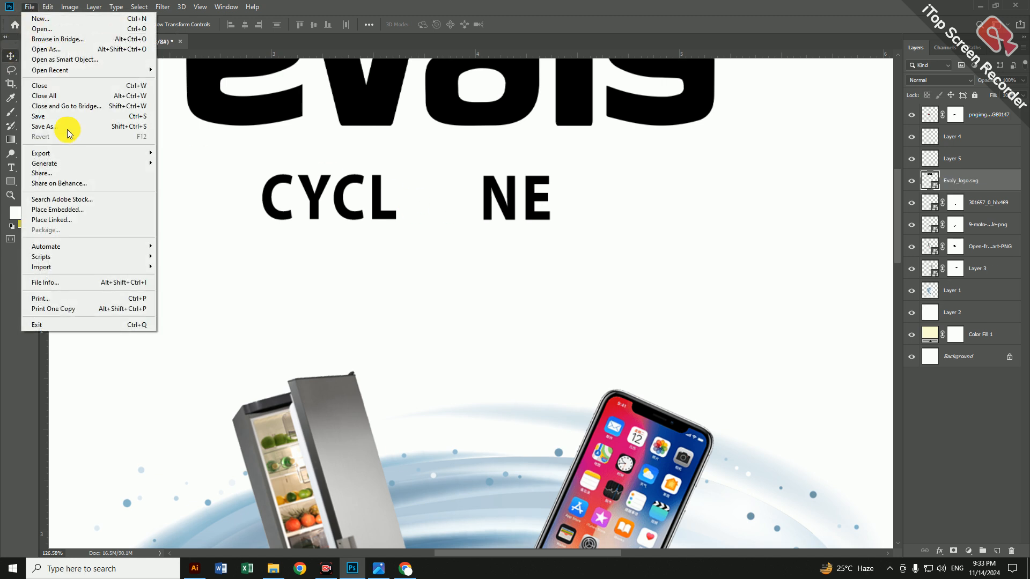
click(79, 204)
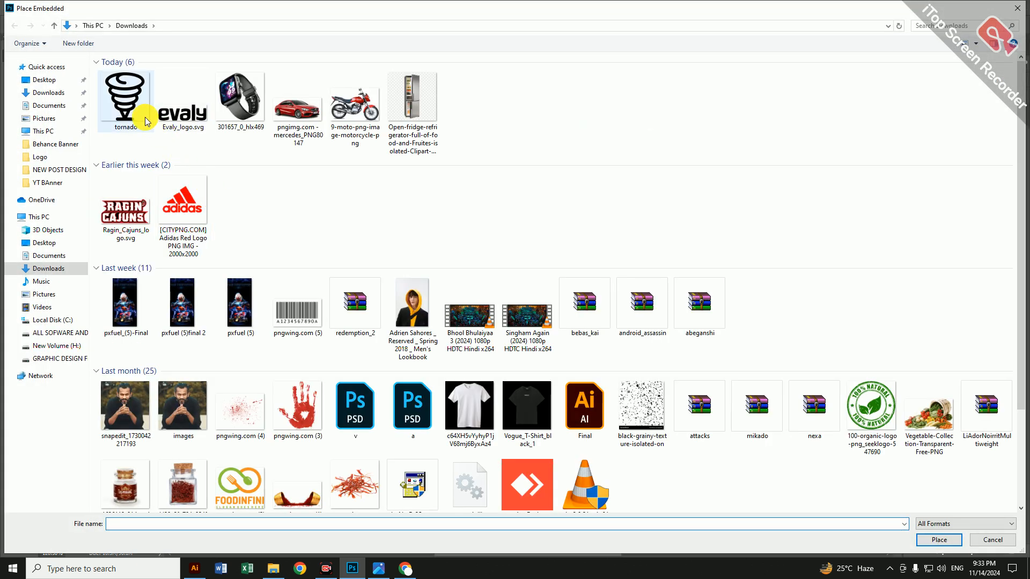
double_click(142, 106)
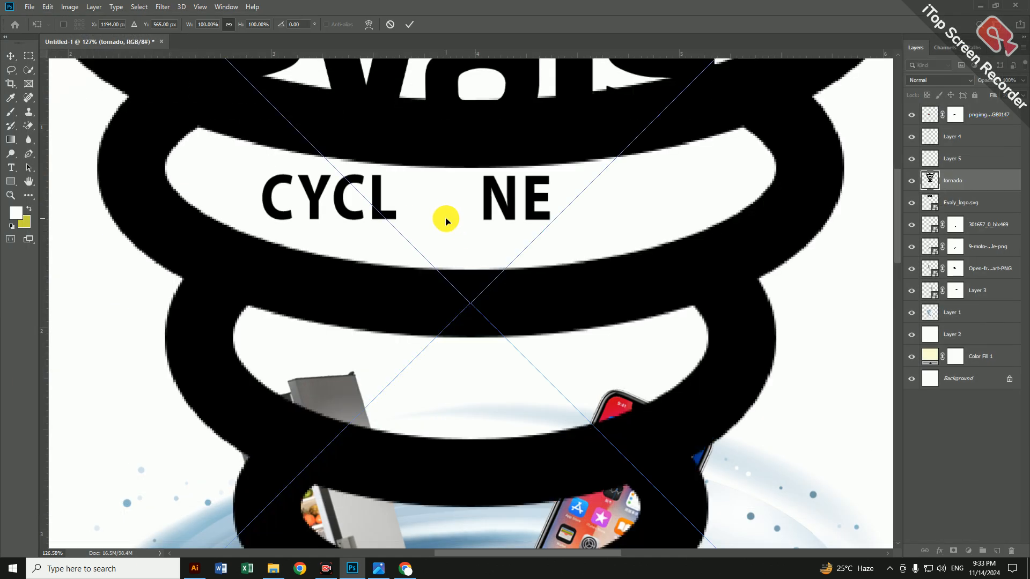
scroll(446, 222, down, 8)
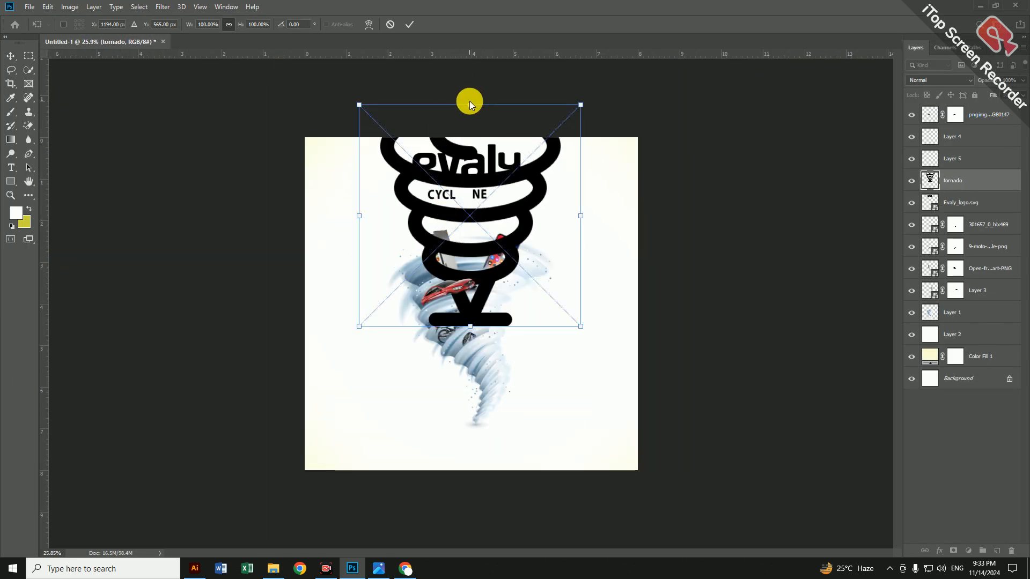
Scale the tornado icon to 4%, fit it after the letter L in place of the O, and move NE close to it.
drag(469, 102, 432, 163)
key(Return)
scroll(466, 214, up, 5)
key(alt+space)
click(476, 175)
scroll(441, 187, up, 6)
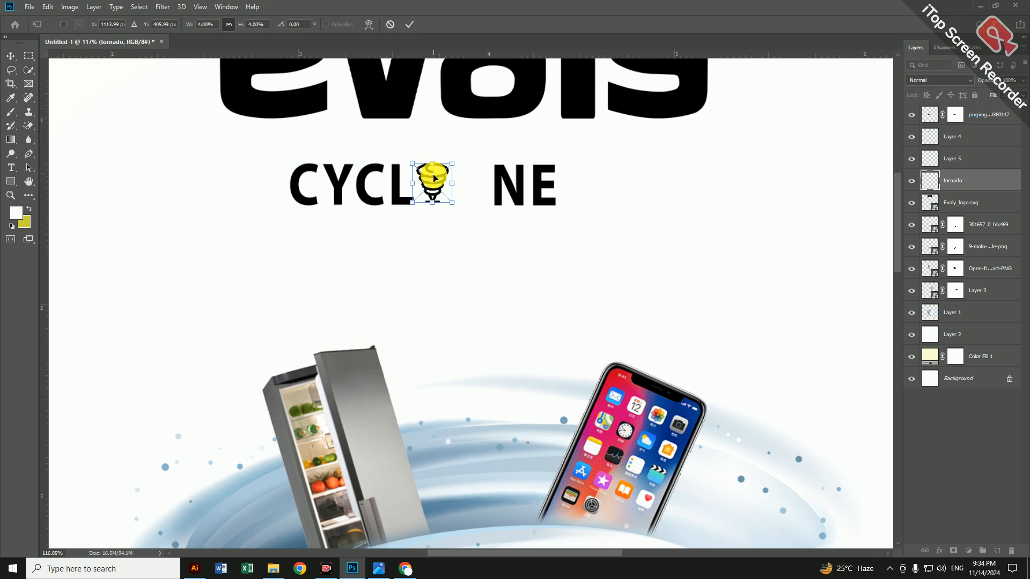
key(Return)
scroll(441, 190, up, 2)
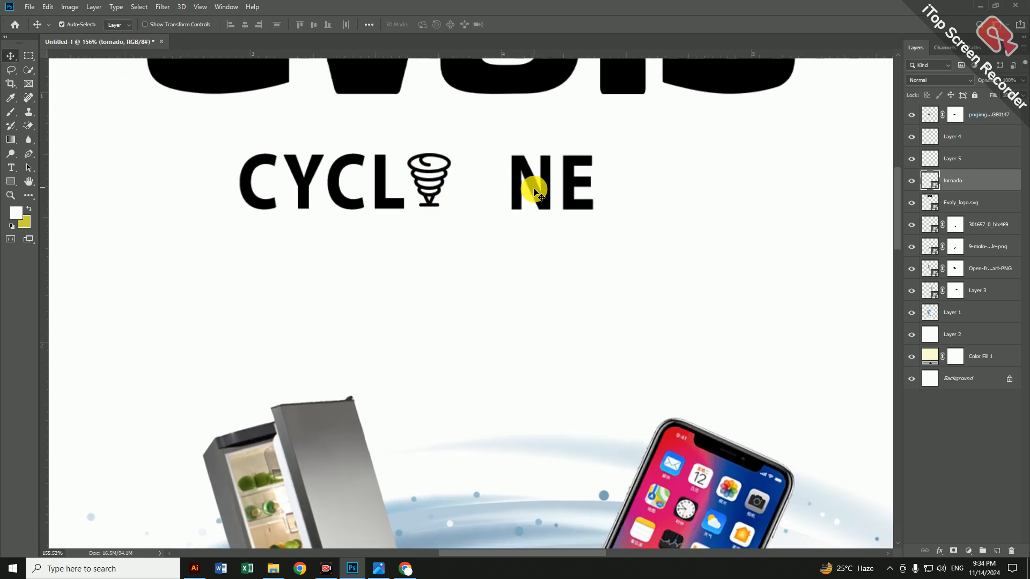
drag(535, 192, 484, 191)
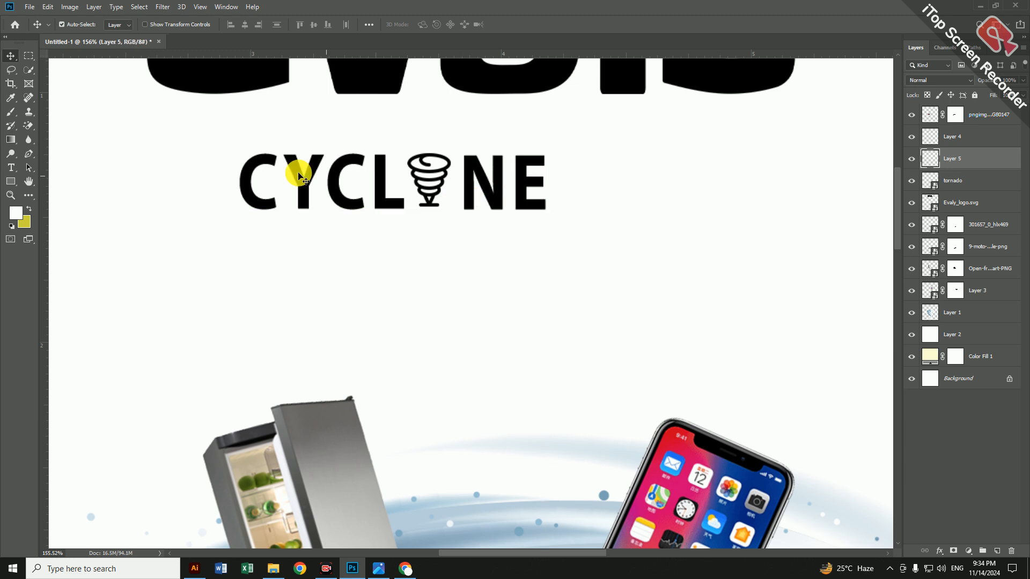
Merge the CYCL, NE and tornado icon layers into a single title layer.
click(185, 157)
click(253, 166)
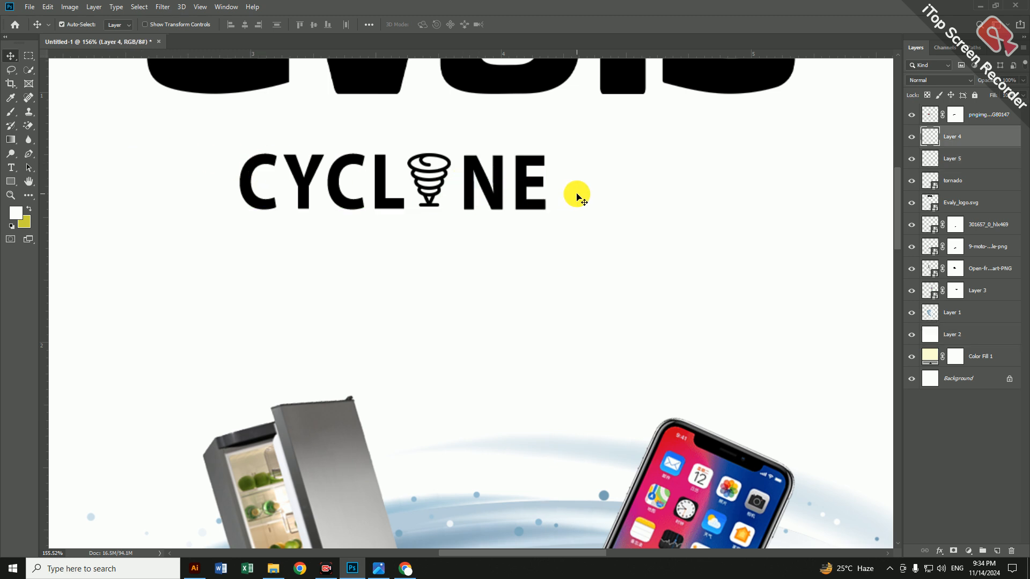
shift+click(970, 176)
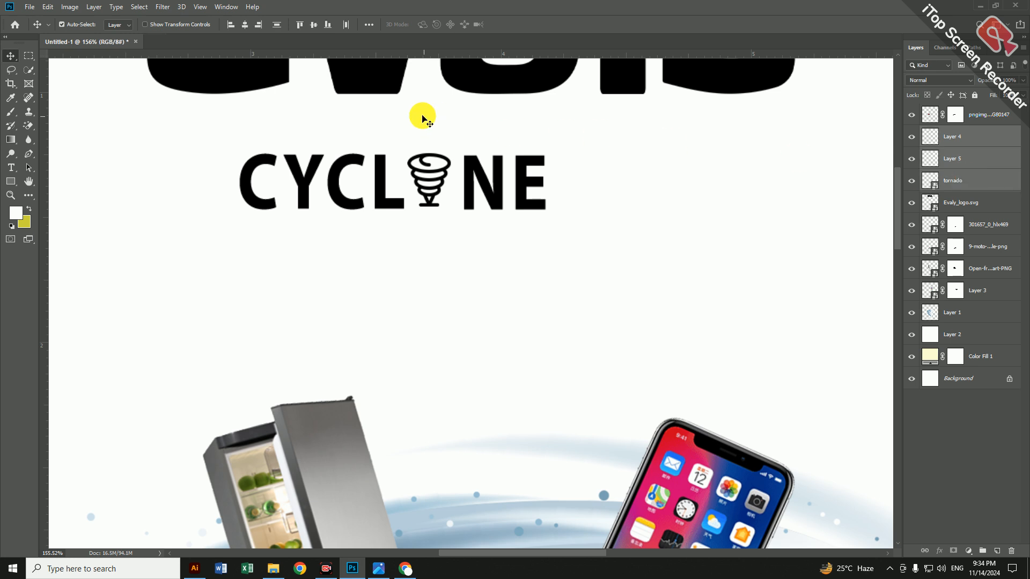
drag(685, 140, 683, 143)
key(ctrl+e)
Move the CYCLONE title up close beneath the evaly logo and centre it horizontally on the logo.
mouse_move(499, 184)
mouse_down()
mouse_move(498, 214)
mouse_move(511, 178)
mouse_move(503, 169)
mouse_up()
scroll(503, 169, down, 5)
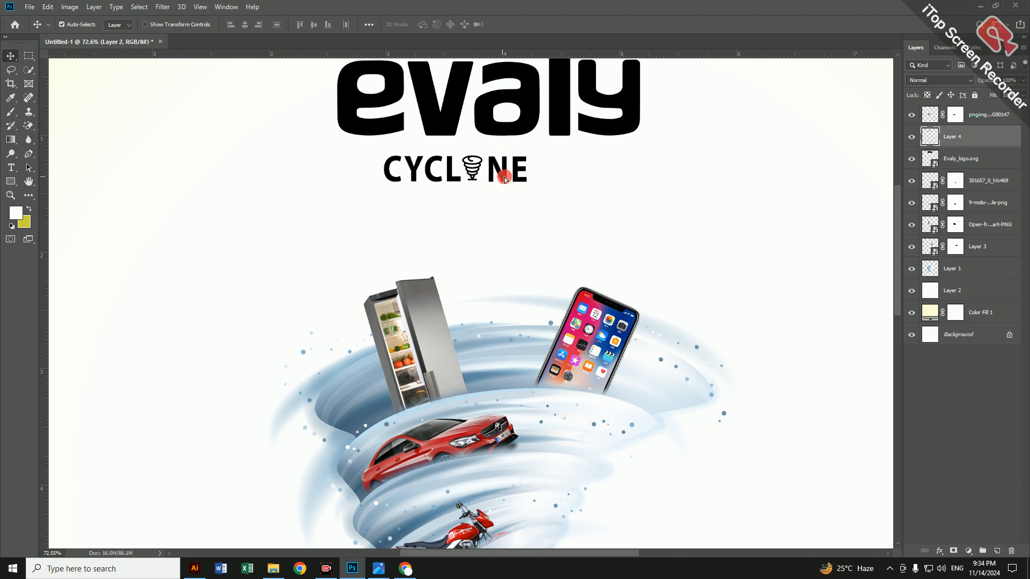
drag(504, 174, 477, 135)
scroll(507, 170, down, 5)
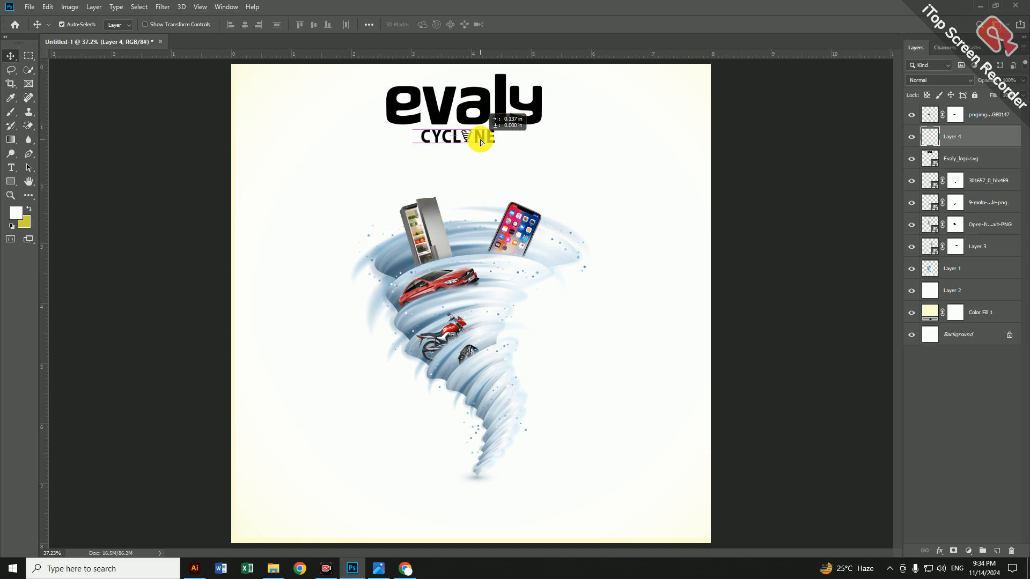
click(467, 108)
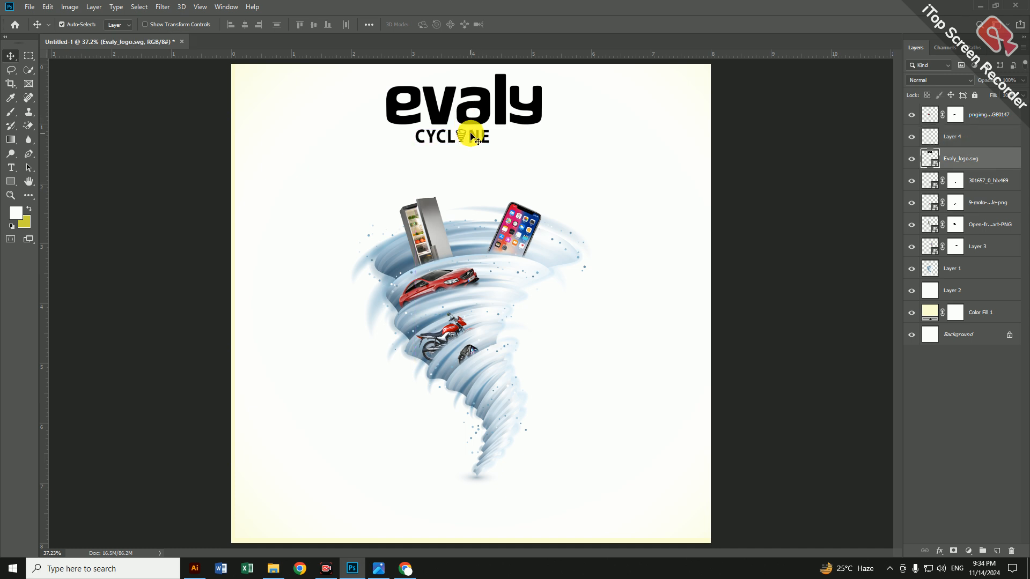
shift+click(472, 139)
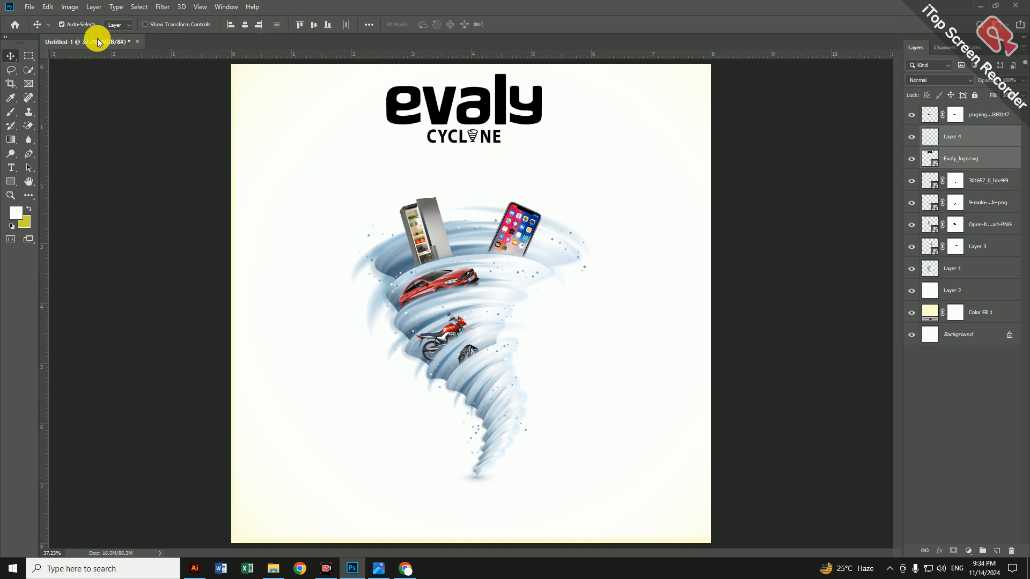
Following the reference poster, draw a rectangle about 707 px wide and 110 px high below the CYCLONE title.
click(380, 567)
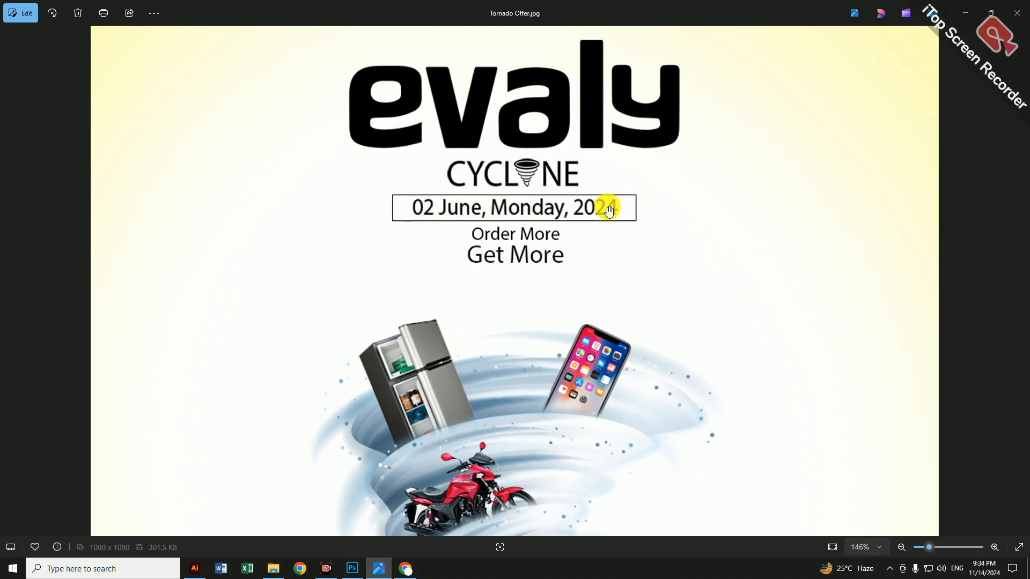
click(971, 9)
scroll(480, 154, up, 5)
drag(471, 131, 466, 161)
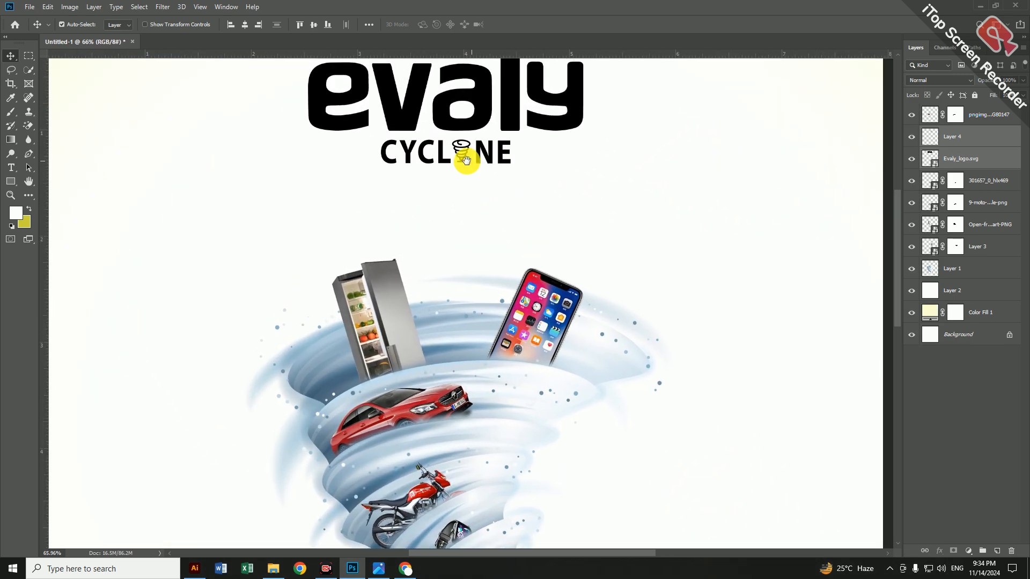
click(11, 181)
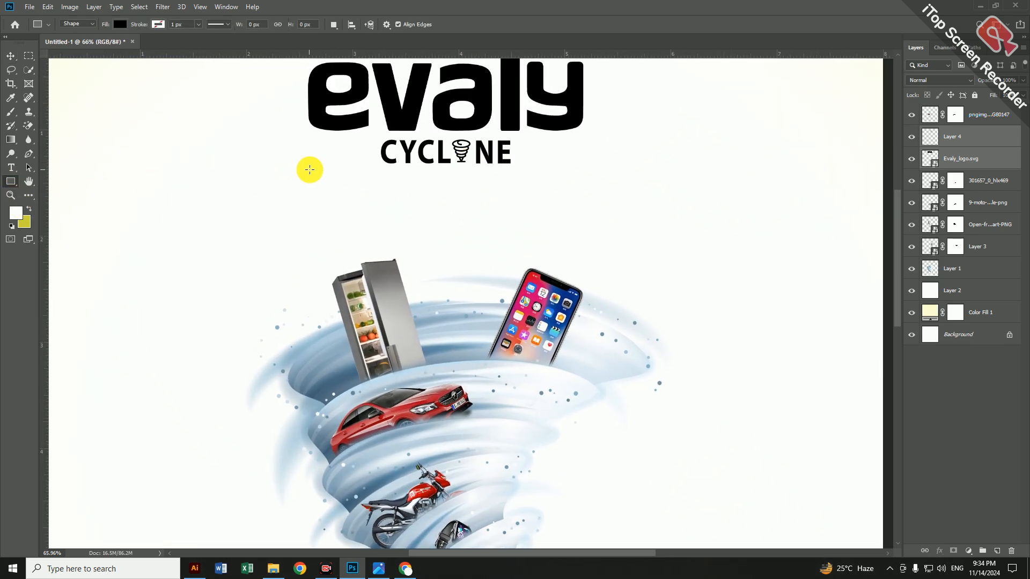
drag(311, 171, 559, 208)
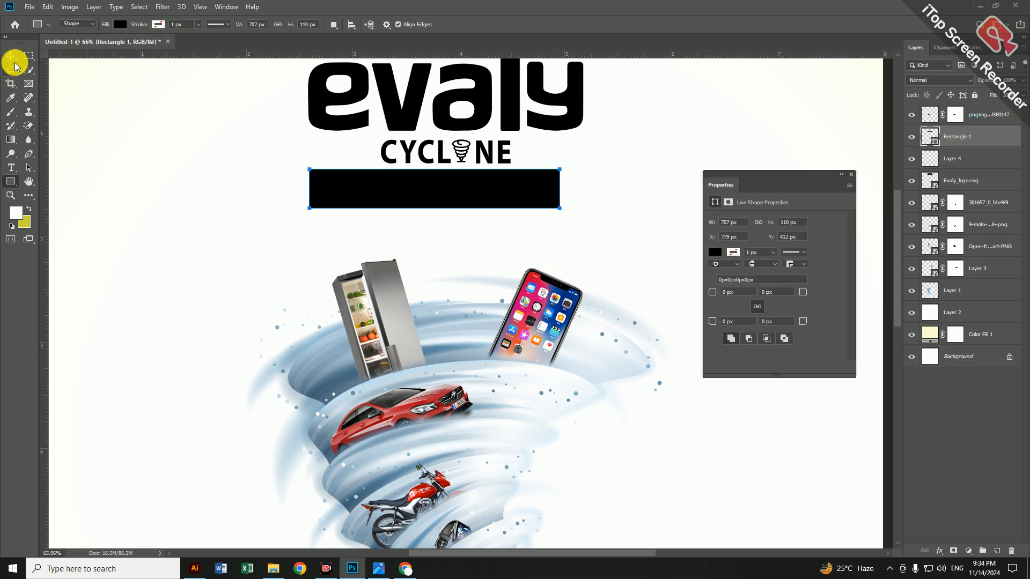
Remove the rectangle's fill and give it a black stroke of 4.68 px.
click(120, 24)
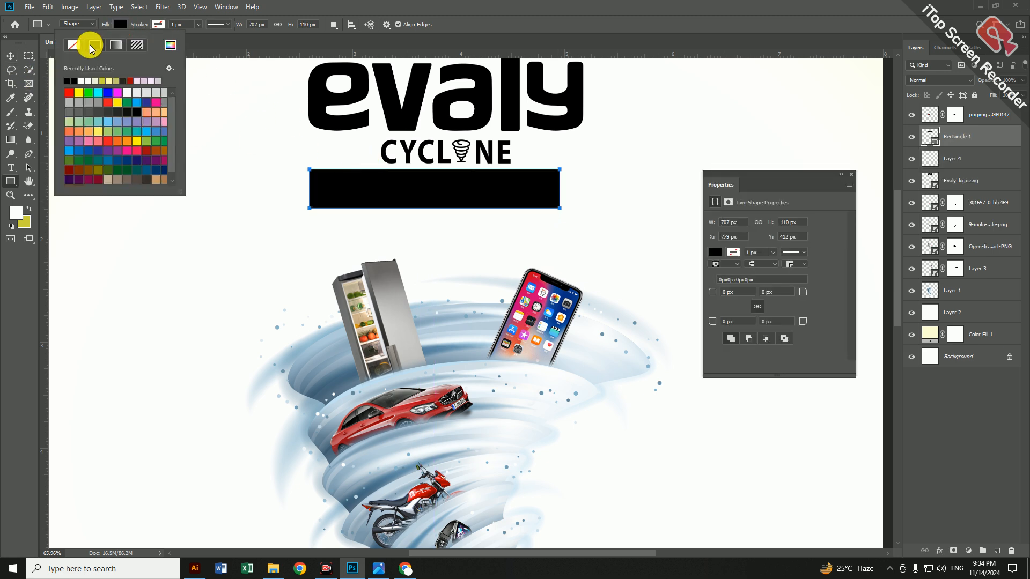
click(73, 44)
click(159, 25)
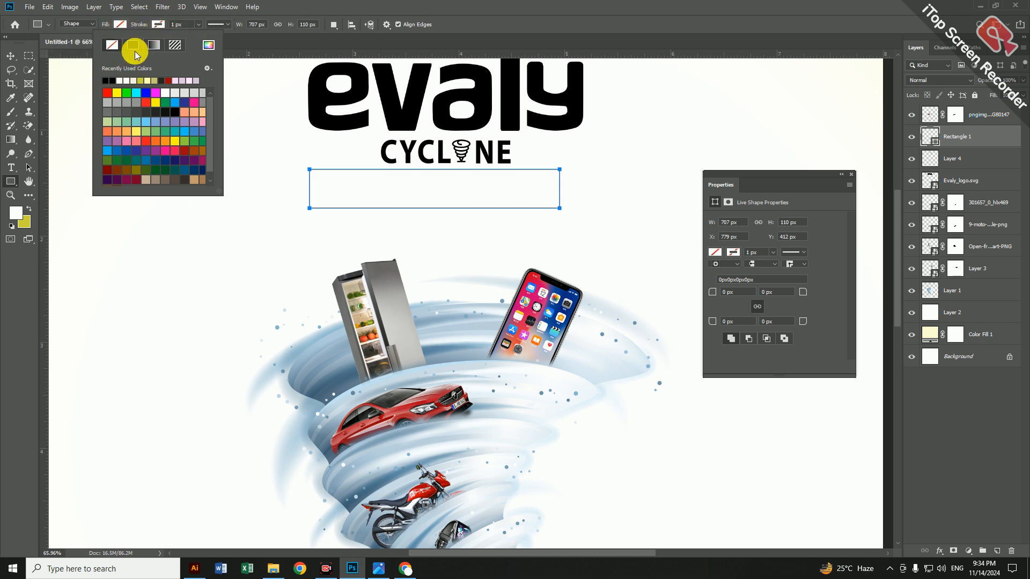
click(133, 45)
click(198, 25)
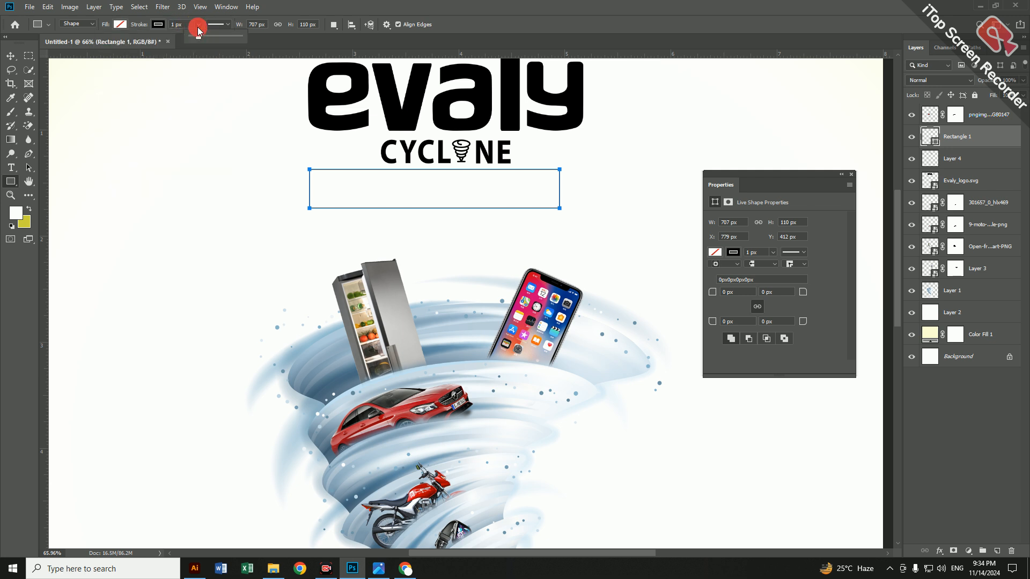
drag(204, 39, 200, 39)
click(12, 56)
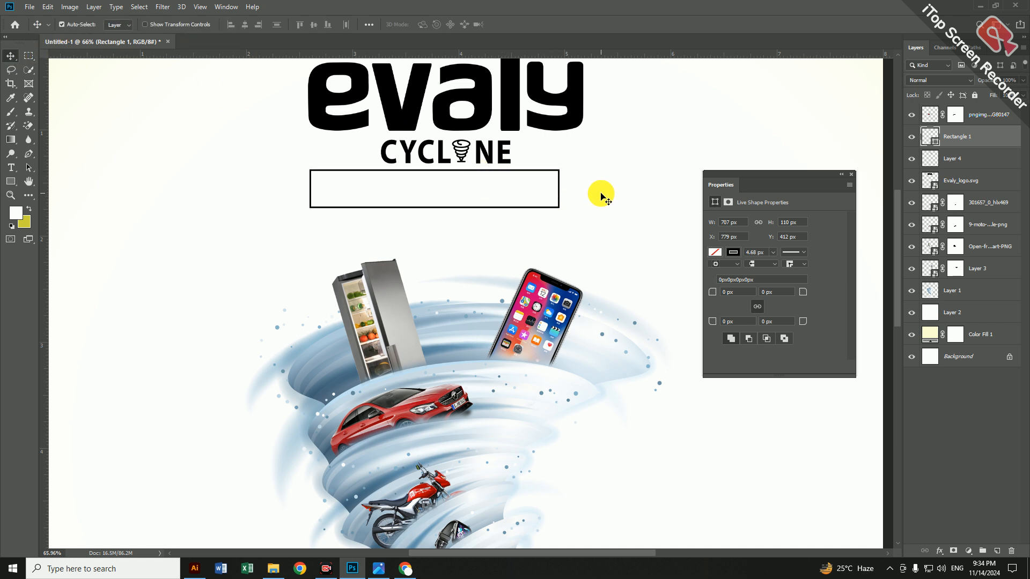
Lock the Color Fill 1 and Layer 2 background layers so they cannot be moved.
click(1003, 335)
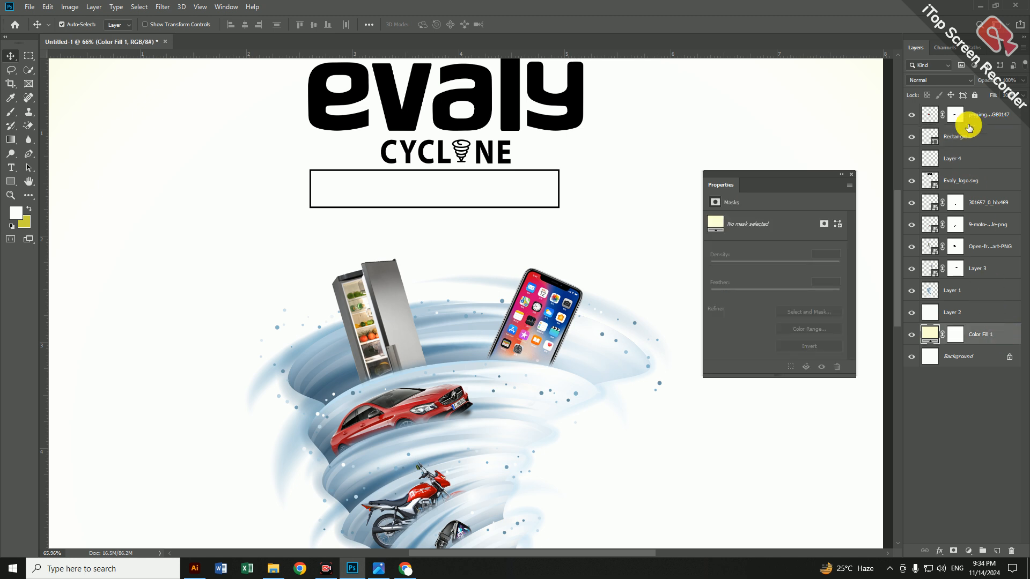
click(974, 95)
scroll(453, 223, up, 1)
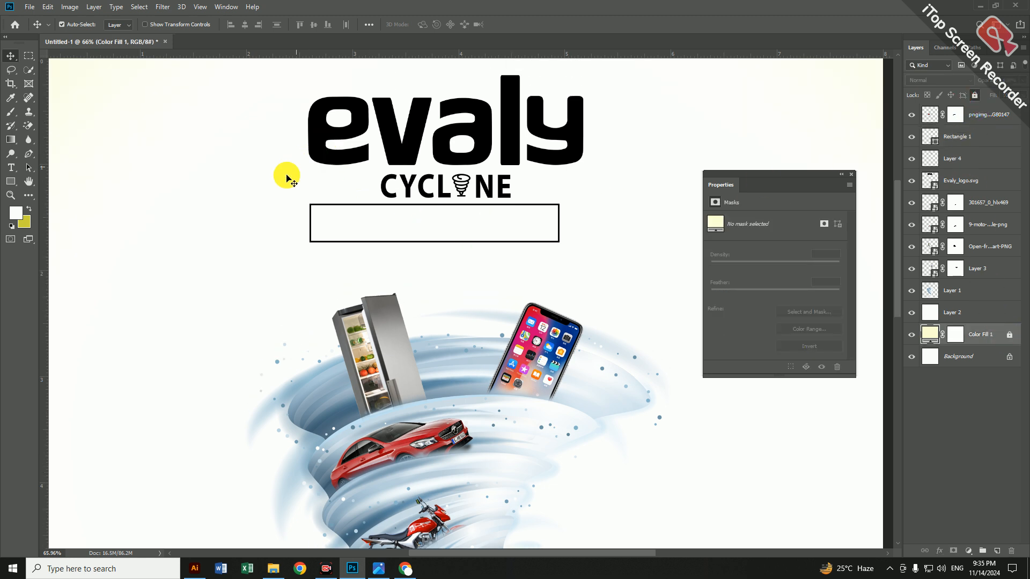
drag(271, 84, 461, 213)
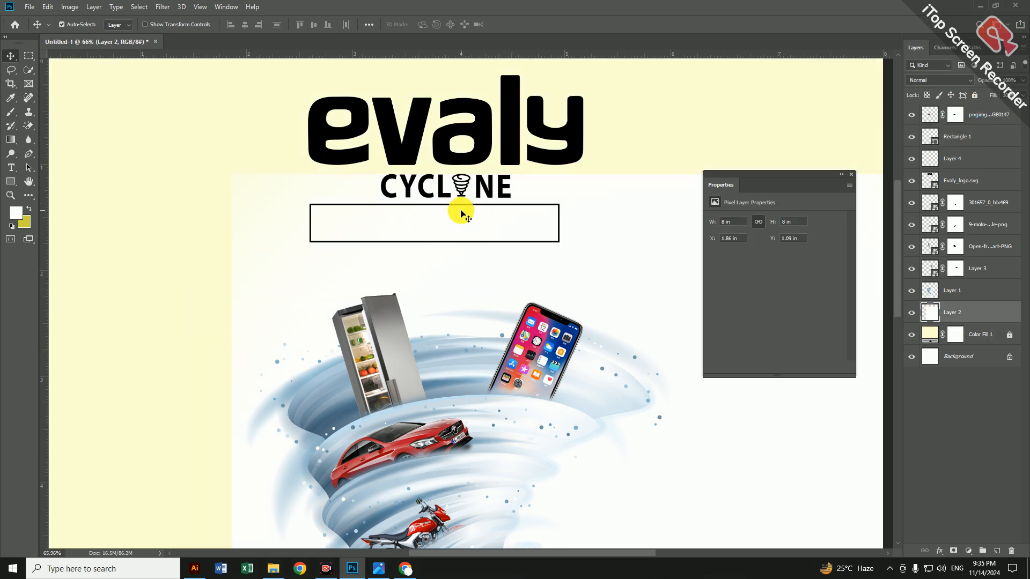
key(ctrl+z)
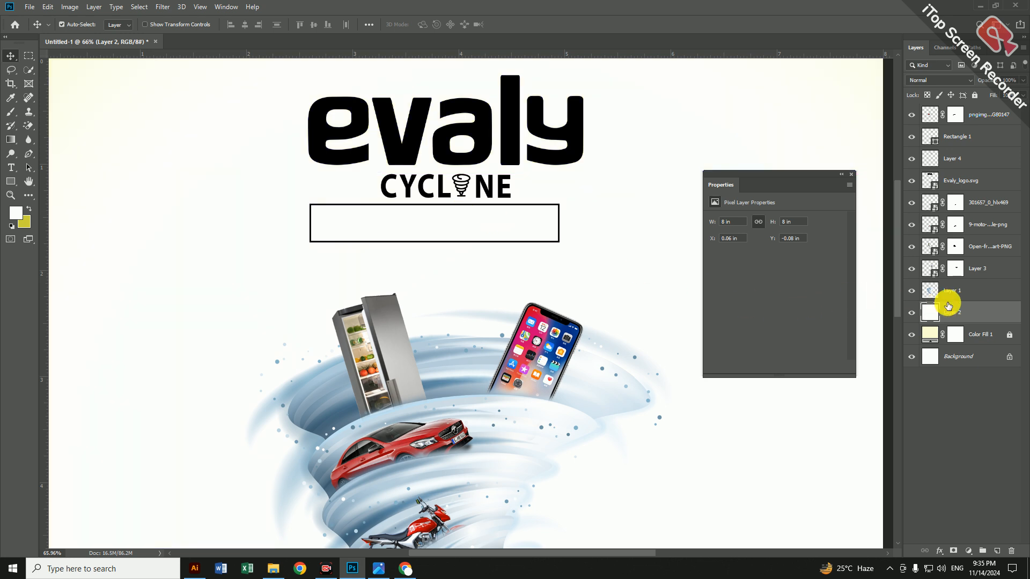
click(974, 95)
Select the evaly logo, CYCLONE title and rectangle together and align their horizontal centres.
drag(350, 145, 467, 228)
click(245, 25)
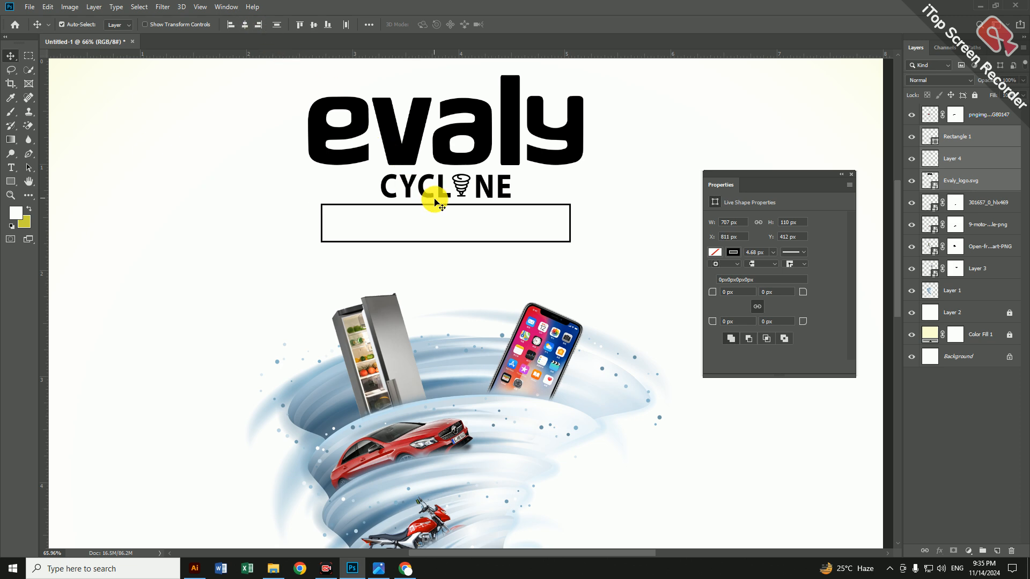
scroll(438, 206, down, 2)
scroll(450, 220, up, 5)
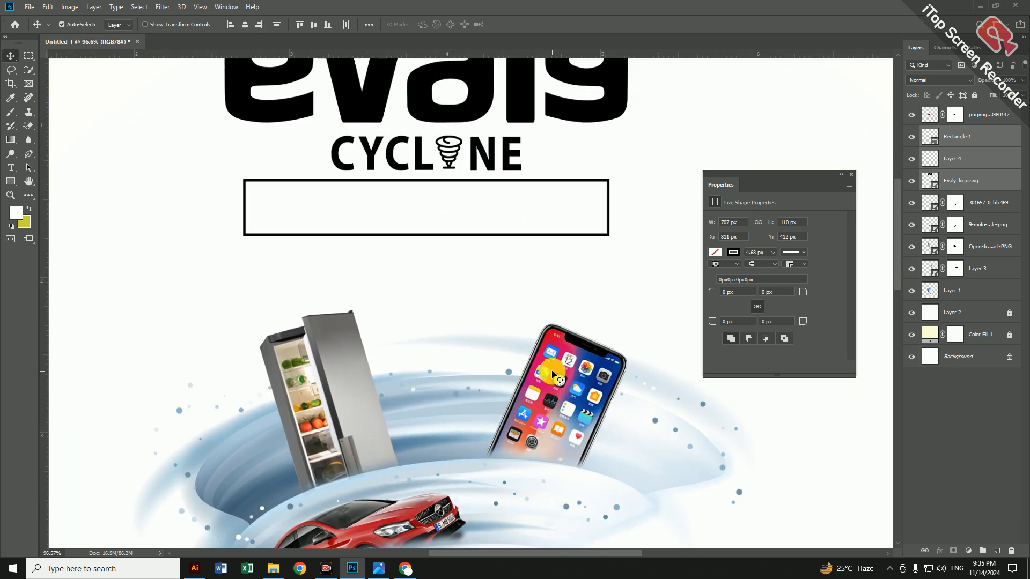
Check the date on the reference poster and add a text line reading 02 JUNE, MONDAY, 2024.
click(388, 568)
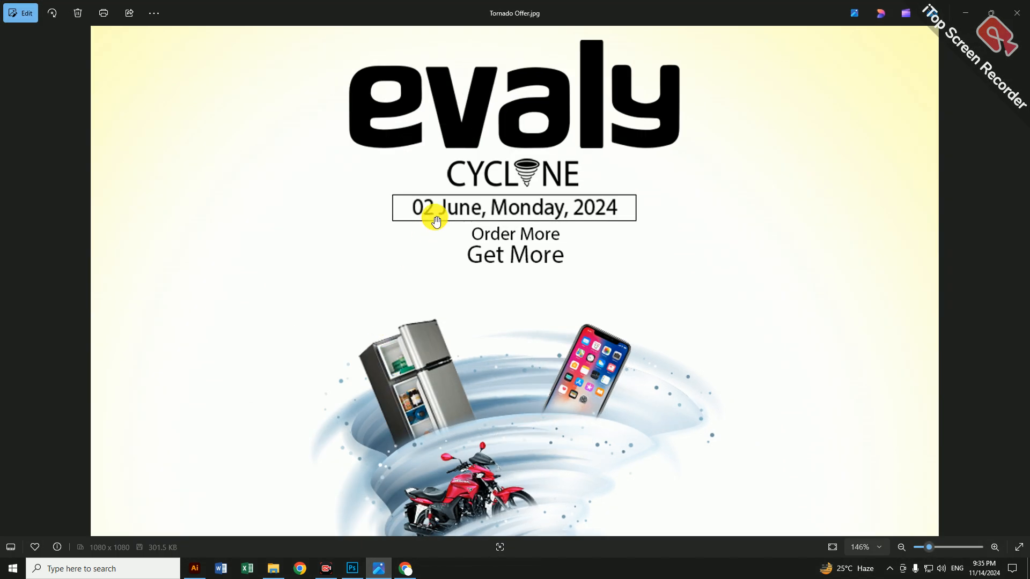
click(966, 13)
click(12, 170)
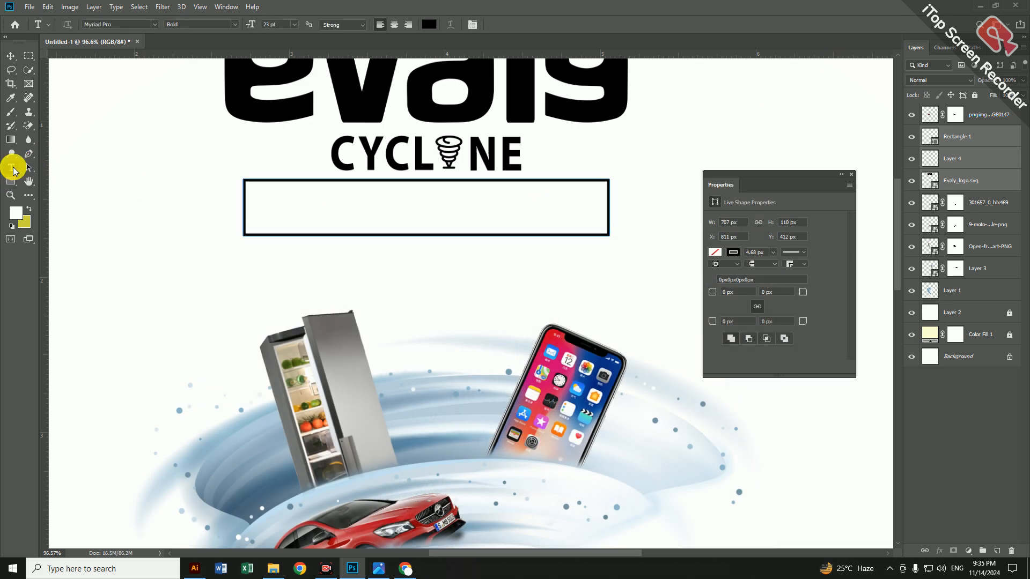
click(161, 255)
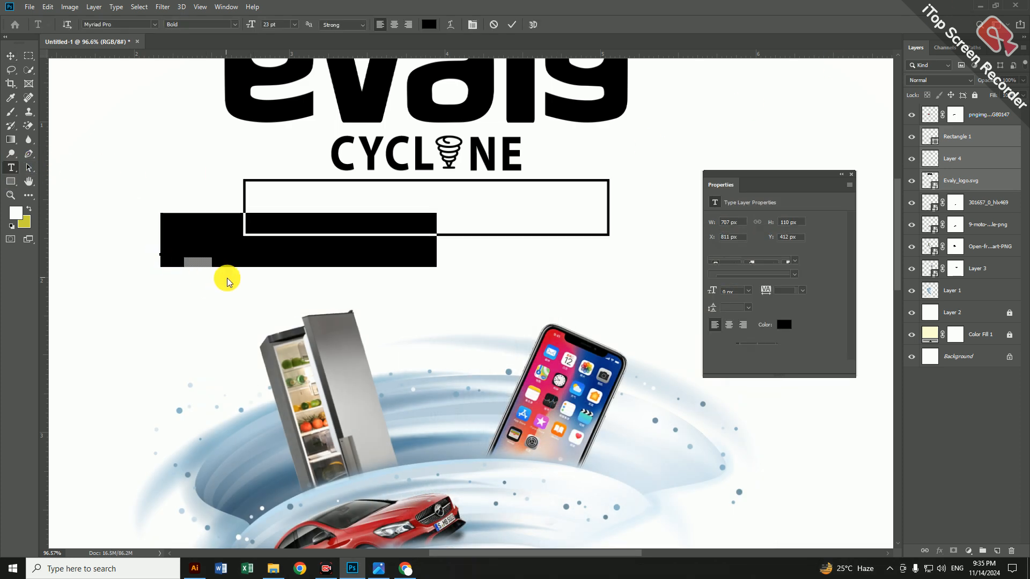
text(02 JUNE)
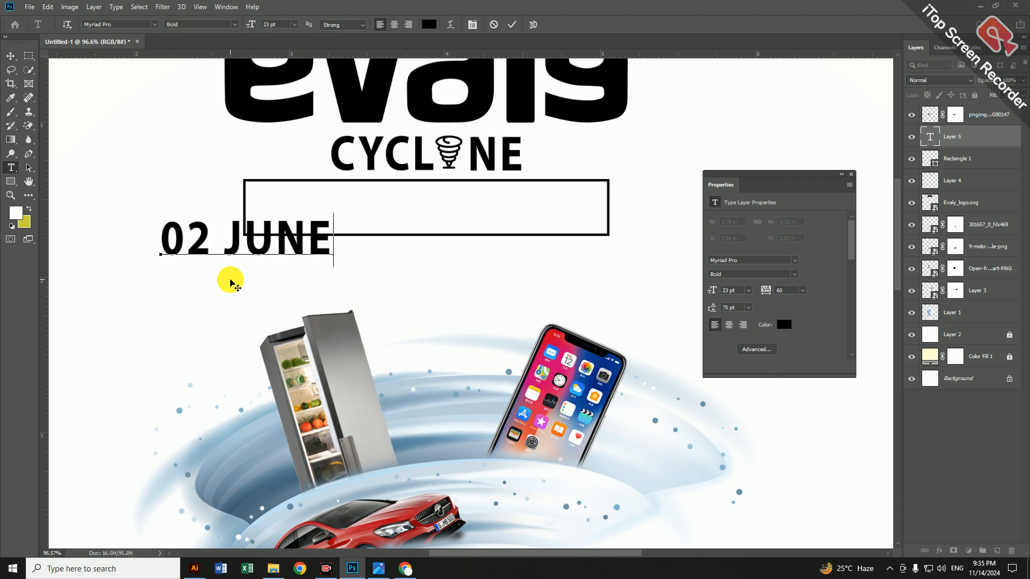
text(, MO)
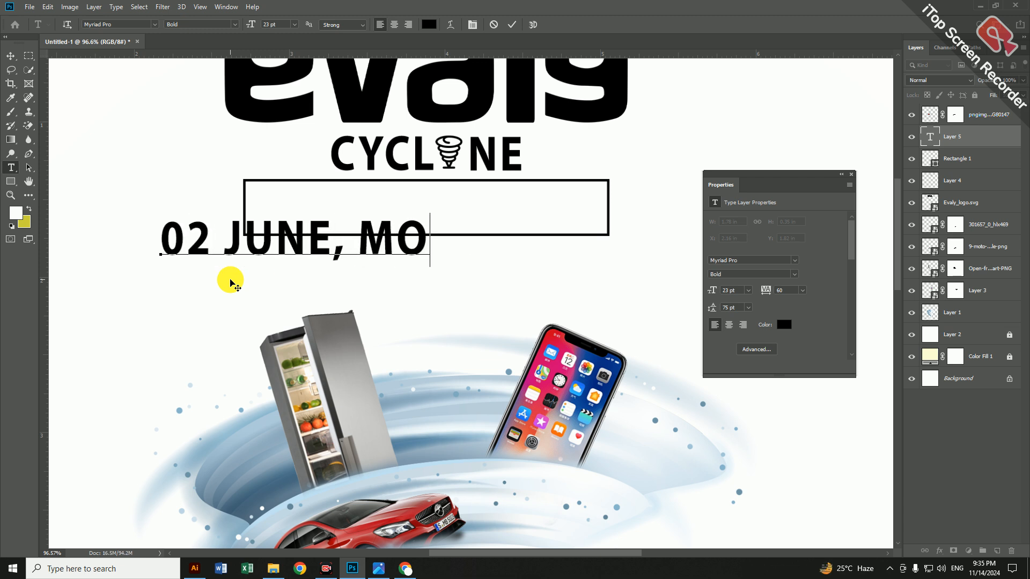
text(NDAY, 2024)
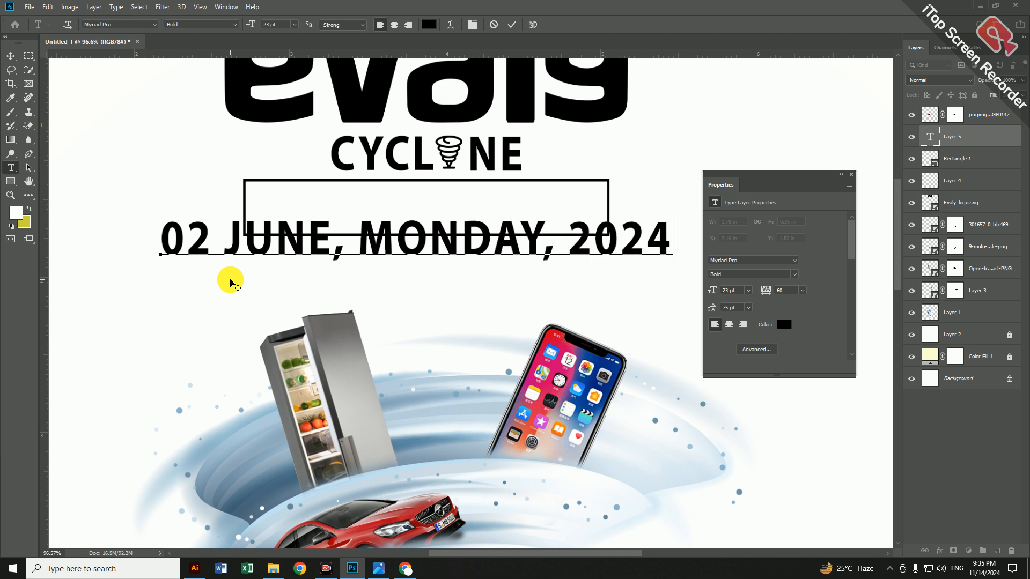
Set the whole date text to the Regular font style.
key(ctrl+a)
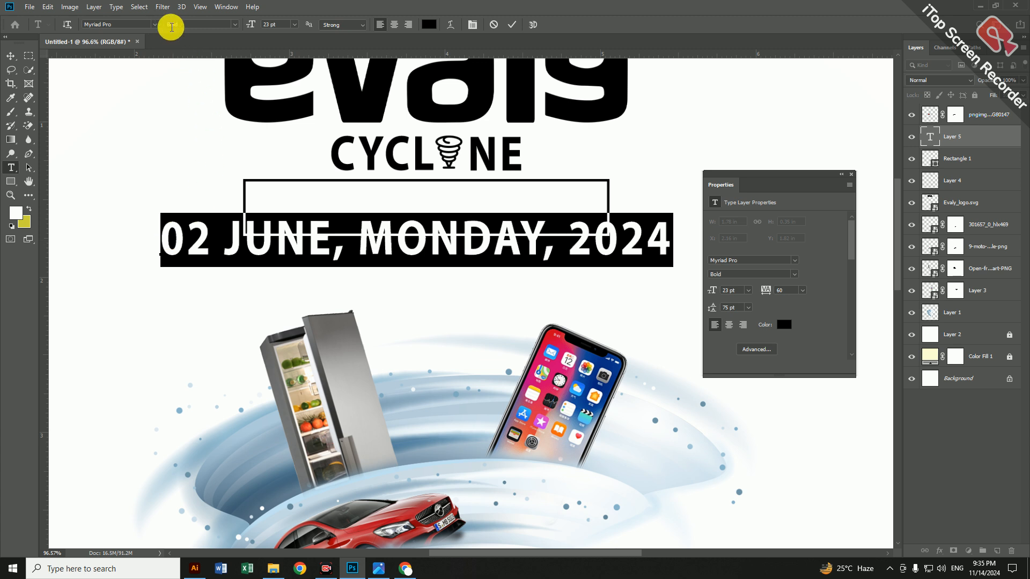
click(236, 25)
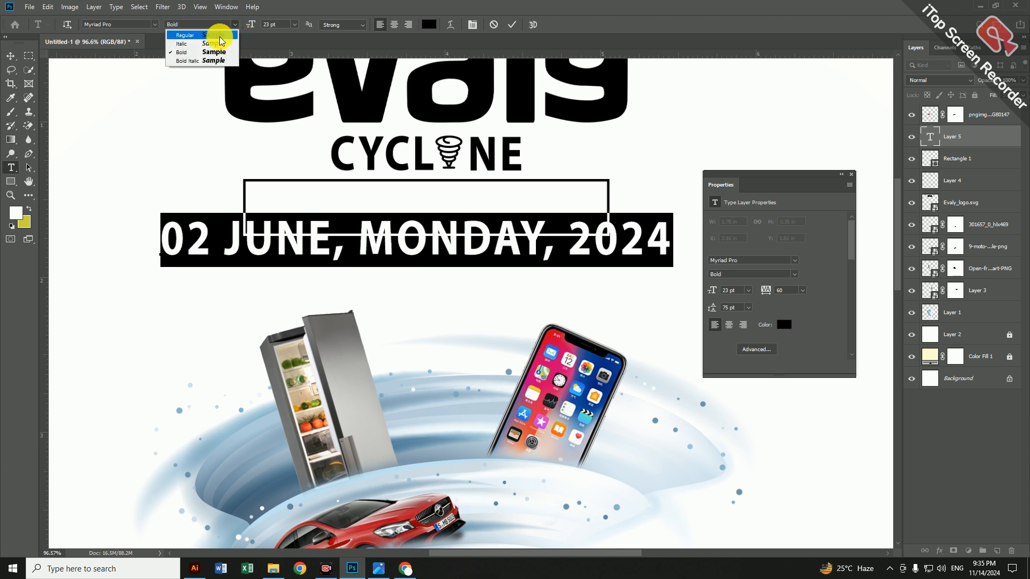
click(215, 33)
click(10, 56)
Scale the date text down to 61.21% and centre it inside the outlined rectangle.
click(466, 261)
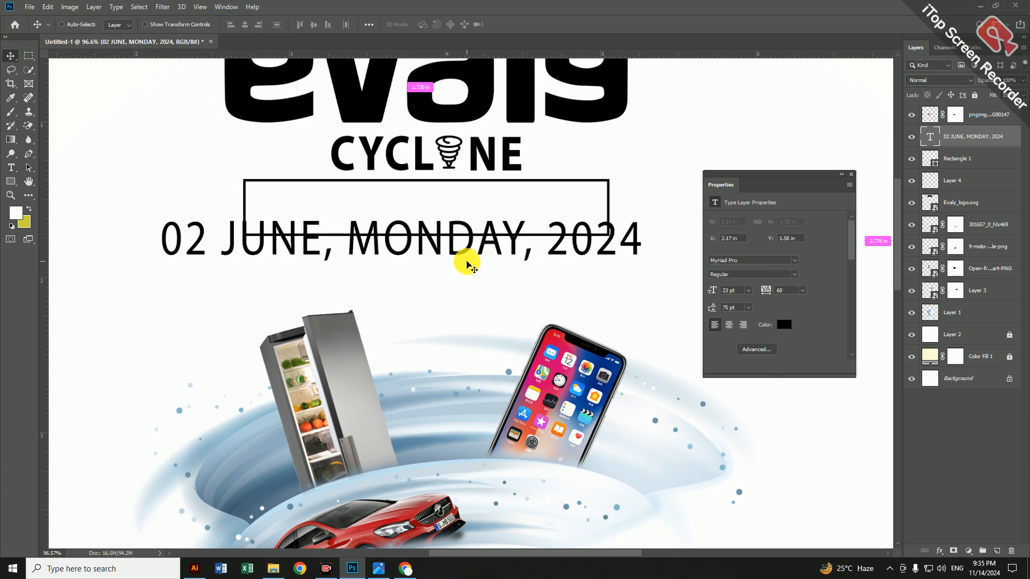
key(ctrl+t)
drag(644, 272, 576, 208)
drag(309, 212, 309, 217)
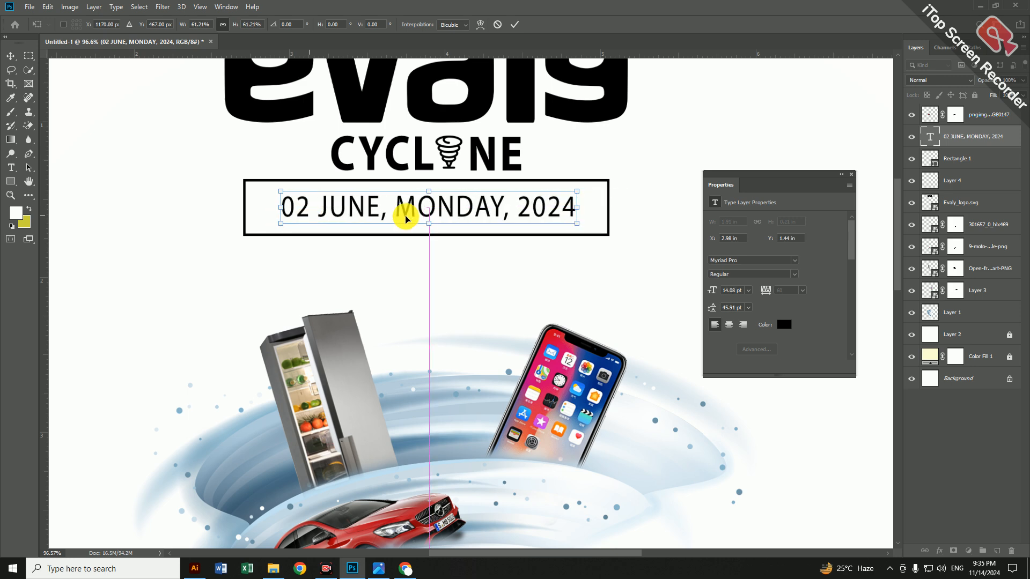
key(Return)
Check the wording below the date on the reference poster and add bold two-line text reading ORDER MORE and GET MORE.
scroll(461, 241, down, 2)
scroll(472, 263, down, 2)
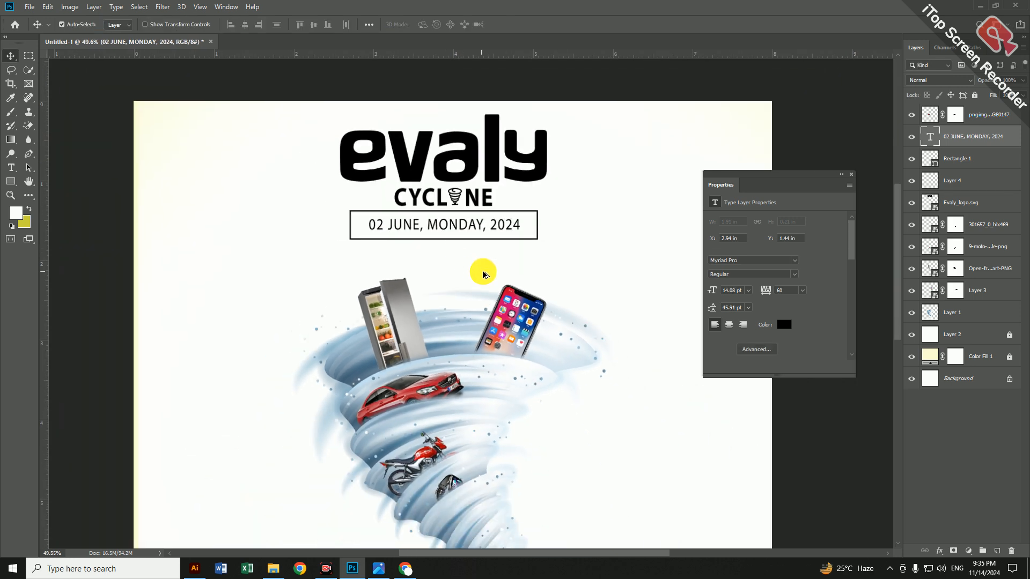
click(379, 569)
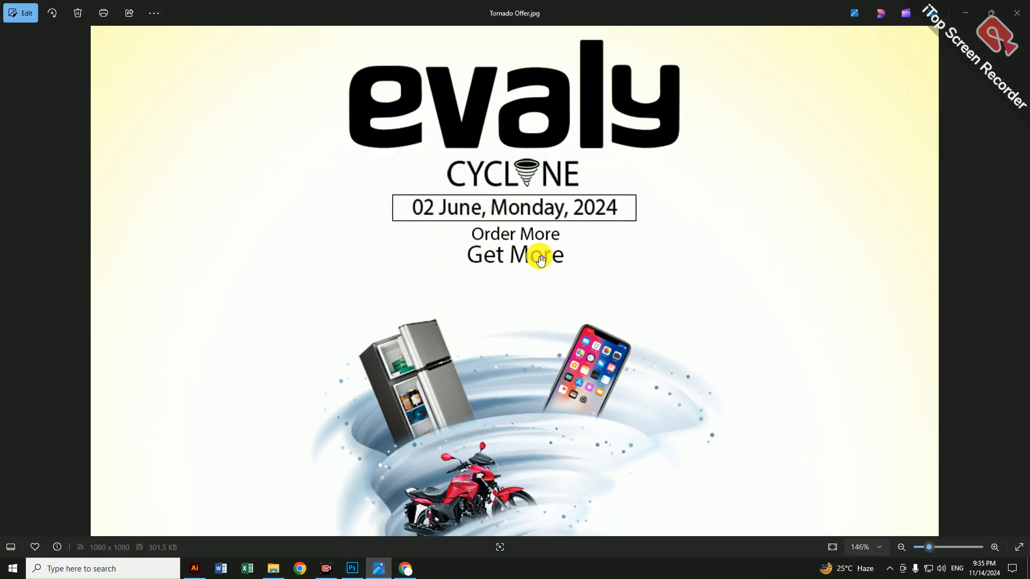
click(966, 13)
scroll(420, 265, up, 2)
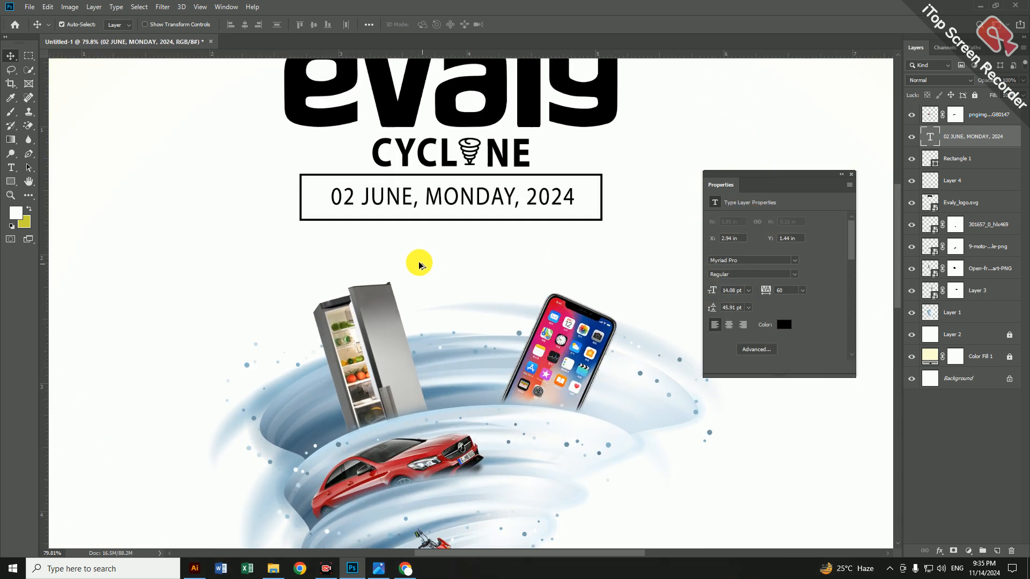
click(11, 167)
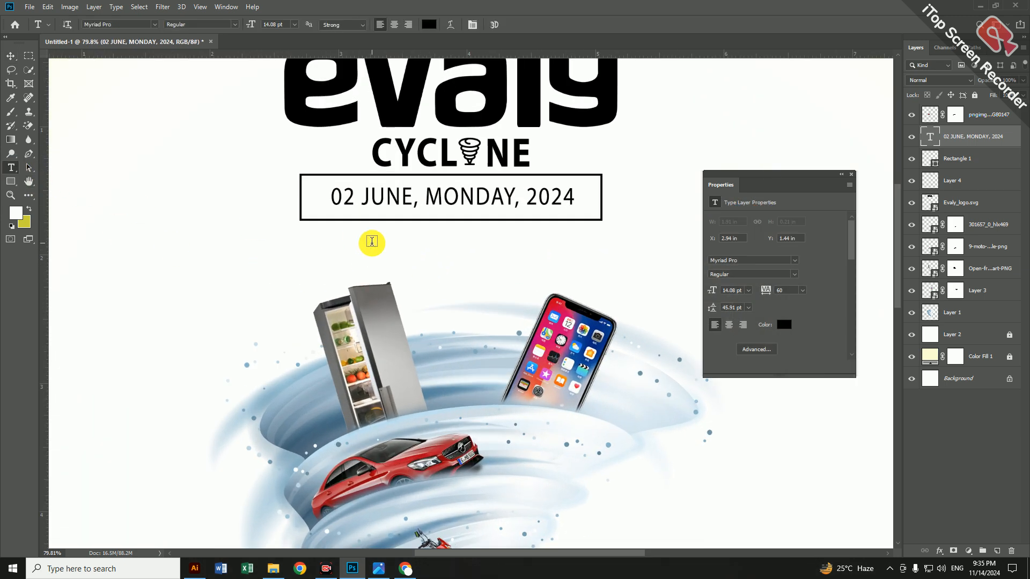
click(367, 243)
click(231, 24)
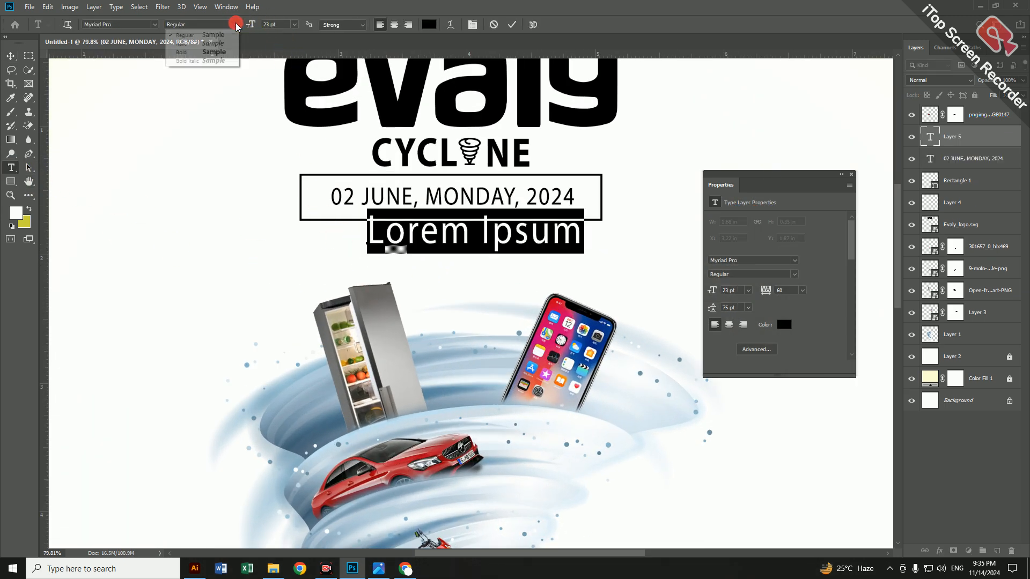
click(230, 52)
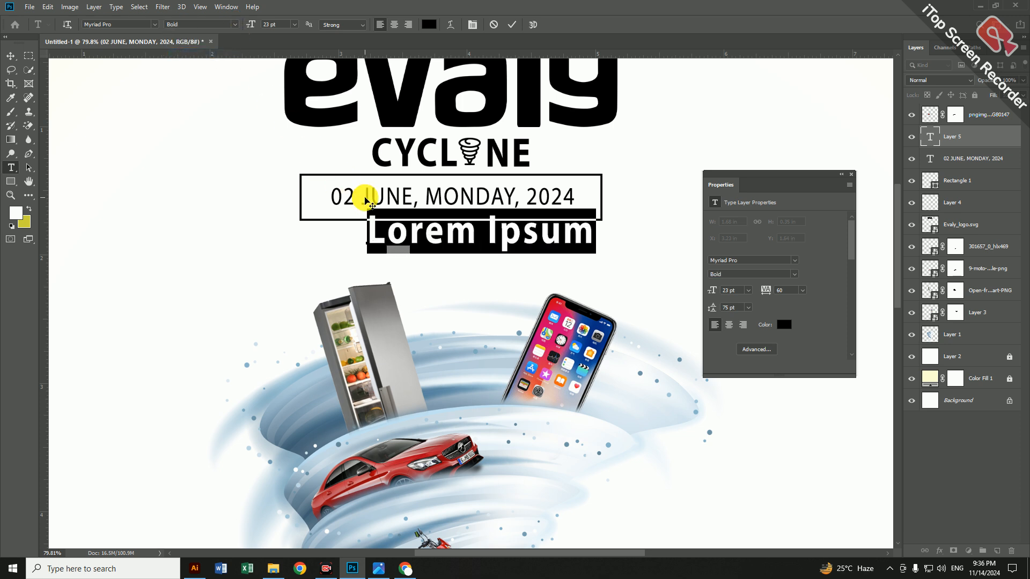
text(OR)
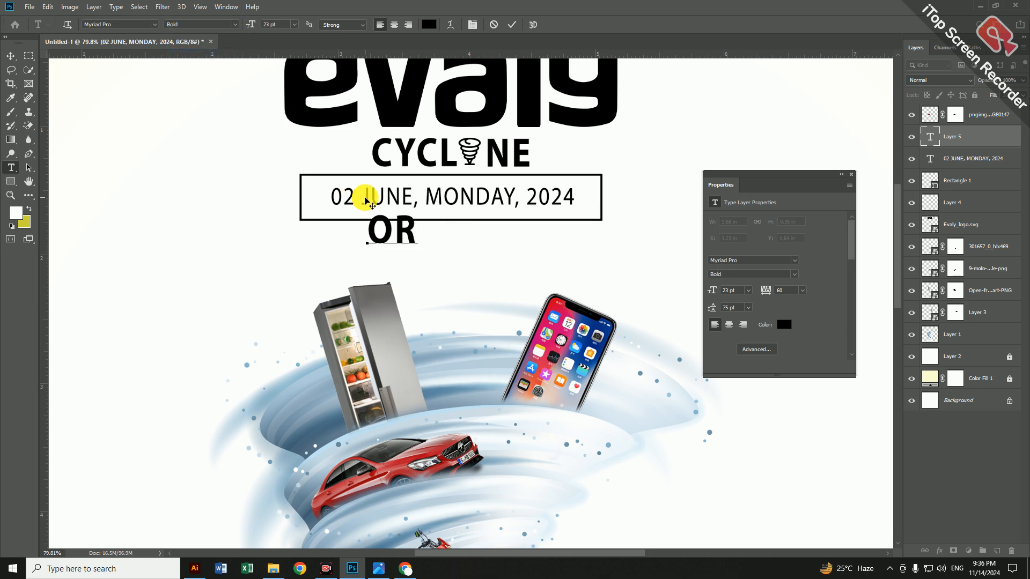
text(DER MORE)
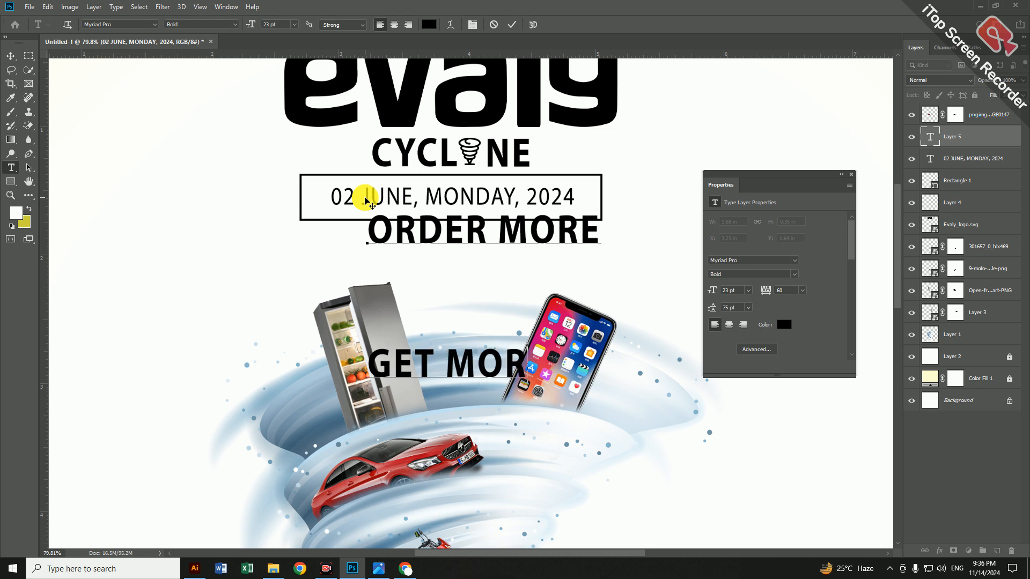
Centre-align the ORDER MORE / GET MORE text and set its size to 8 pt with 9 pt leading.
key(ctrl+a)
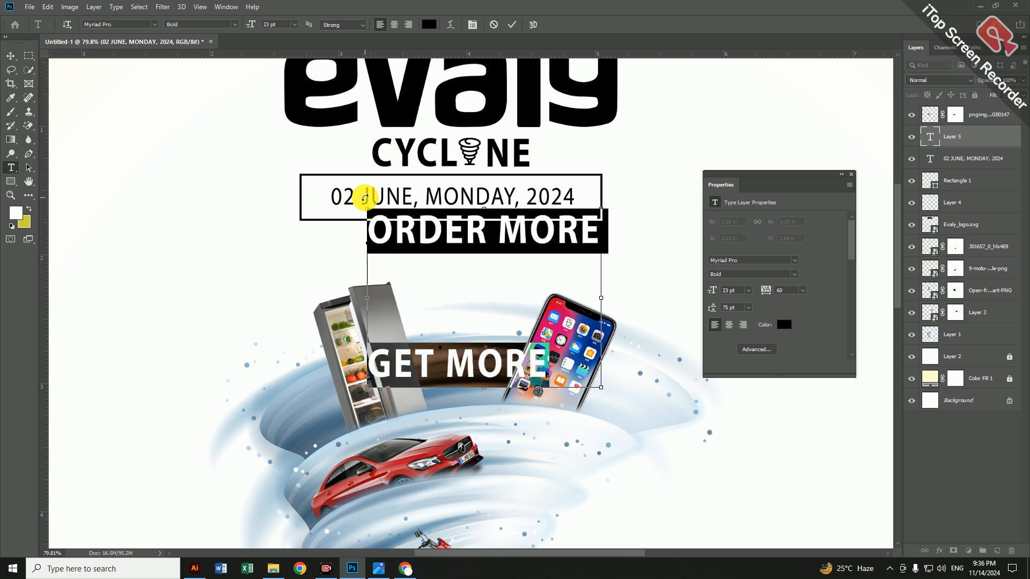
key(ctrl+t)
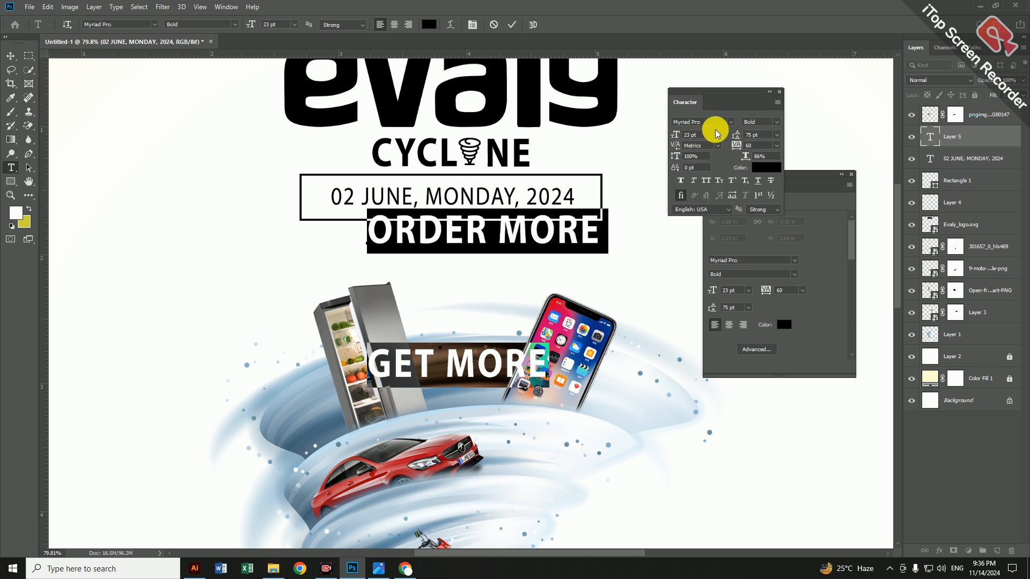
drag(739, 138, 704, 140)
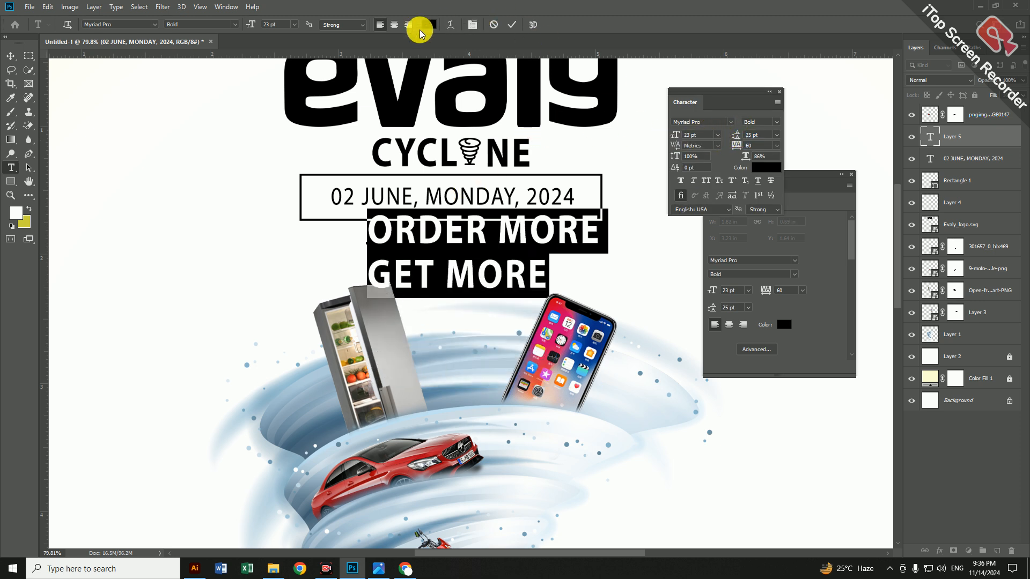
click(394, 24)
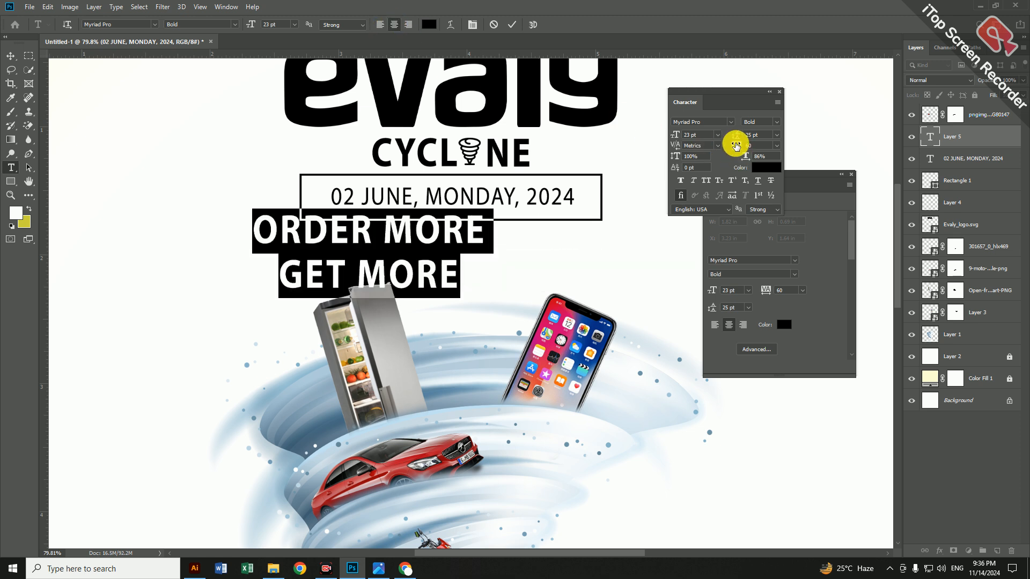
drag(738, 137, 670, 134)
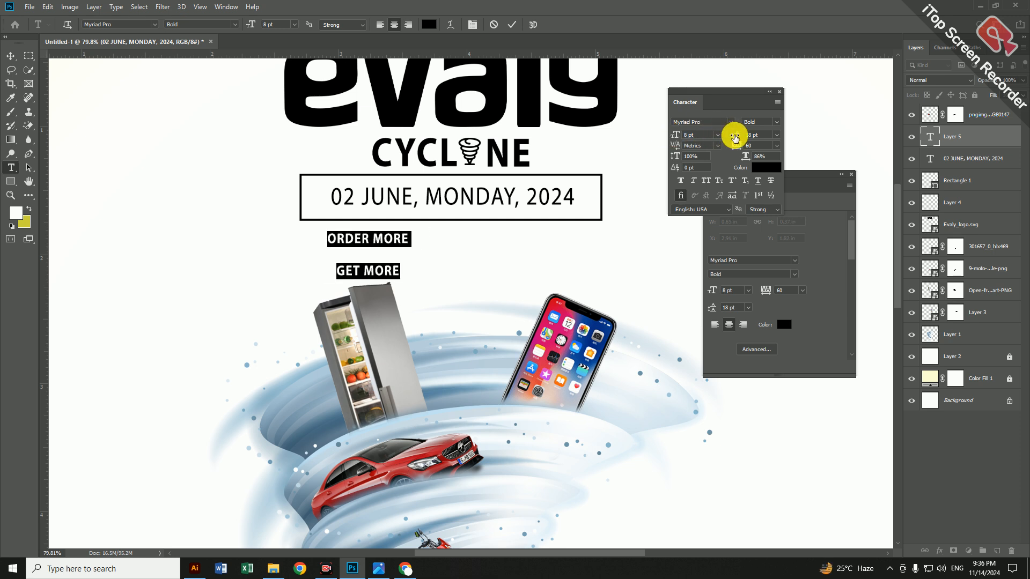
drag(735, 138, 730, 139)
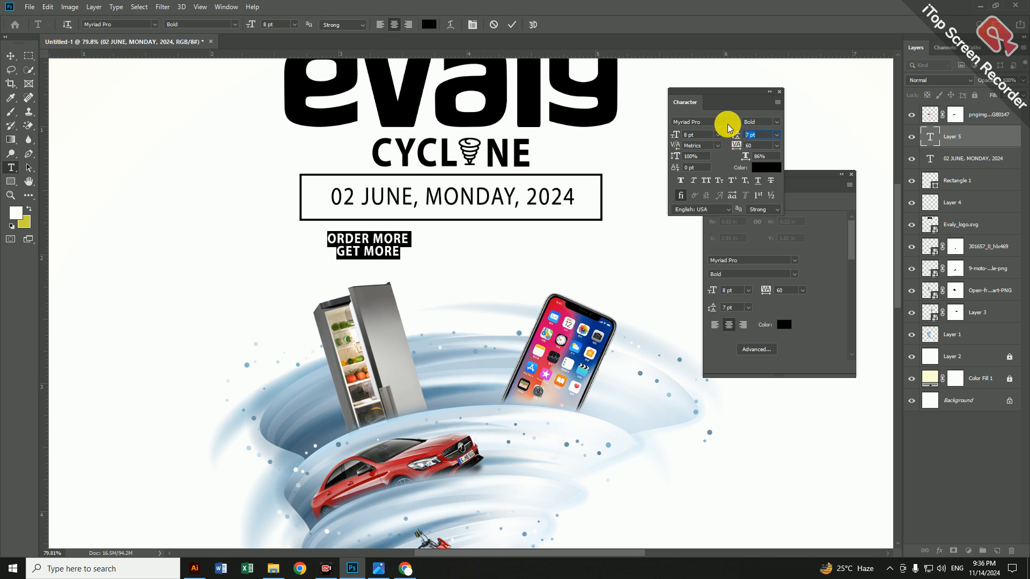
Move the ORDER MORE / GET MORE text centrally beneath the date frame and scale it up to 111.89%.
click(10, 55)
drag(399, 241, 481, 236)
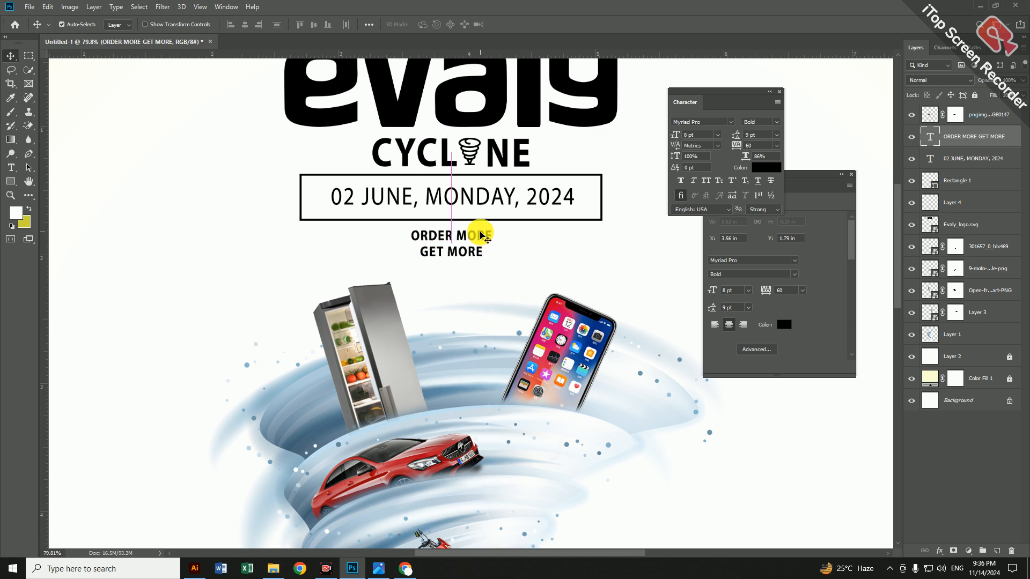
key(ctrl+t)
drag(452, 260, 453, 255)
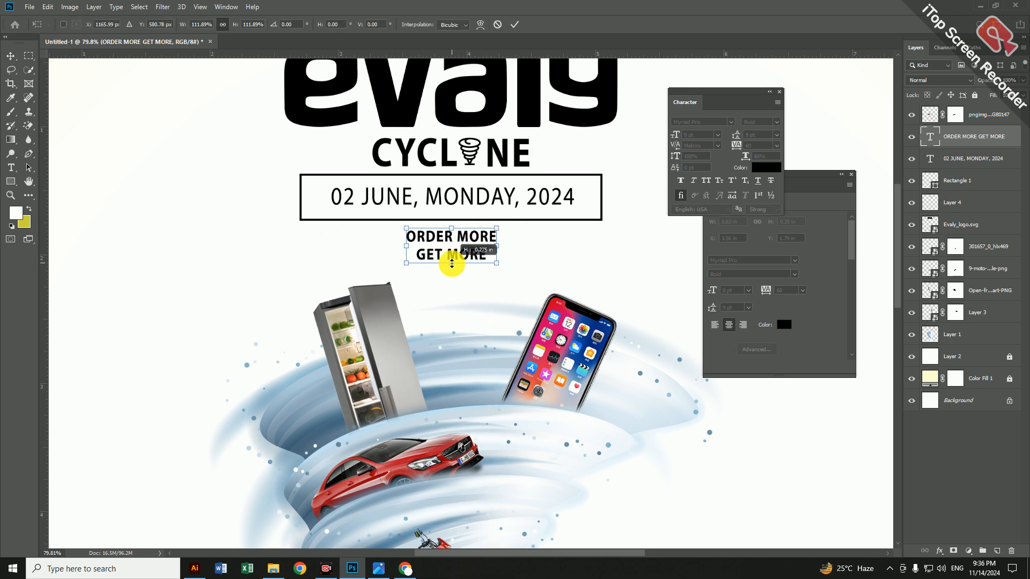
key(Return)
Nudge the CYCLONE title slightly upwards towards the evaly logo.
scroll(460, 215, down, 3)
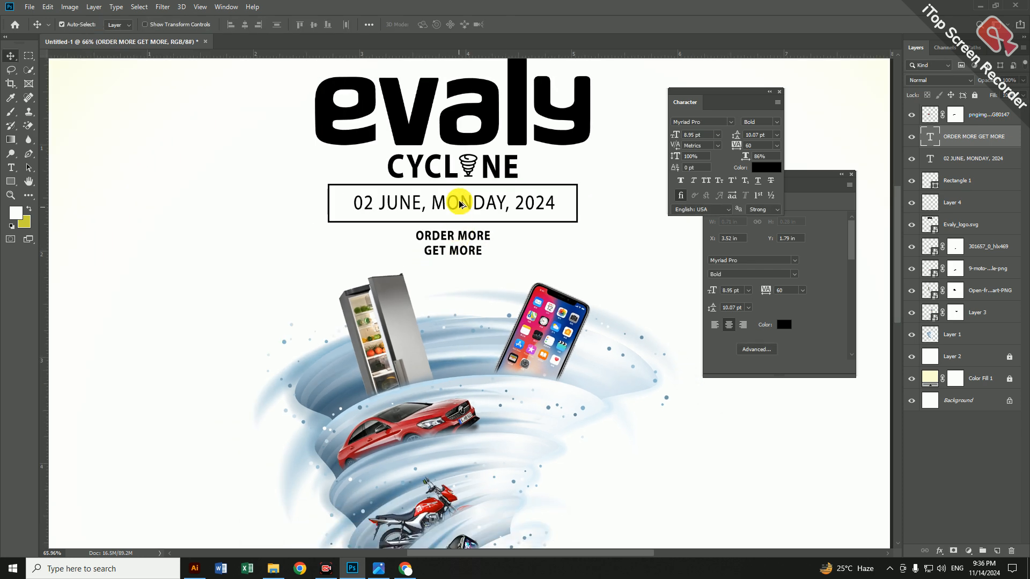
scroll(462, 188, up, 4)
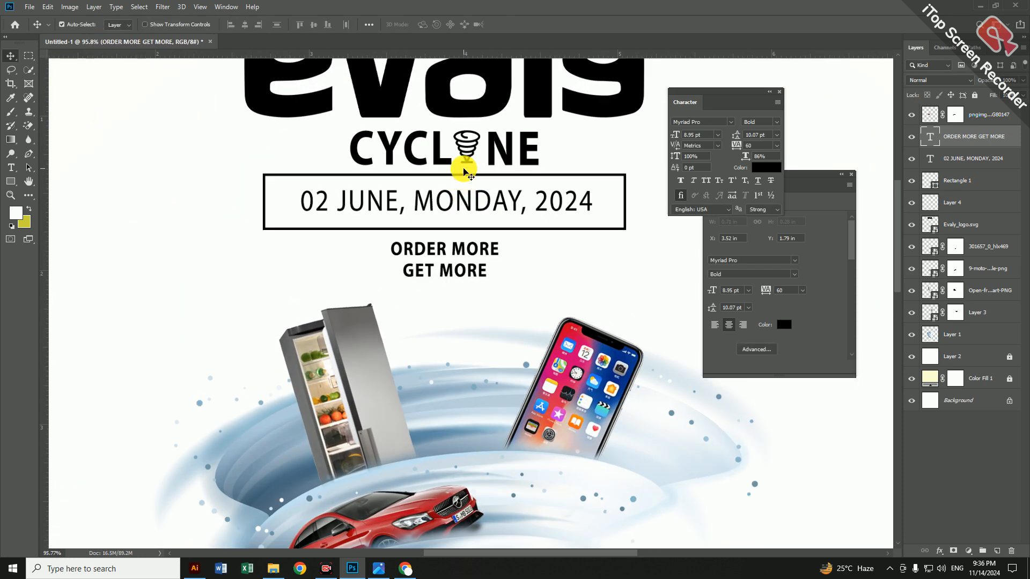
click(411, 151)
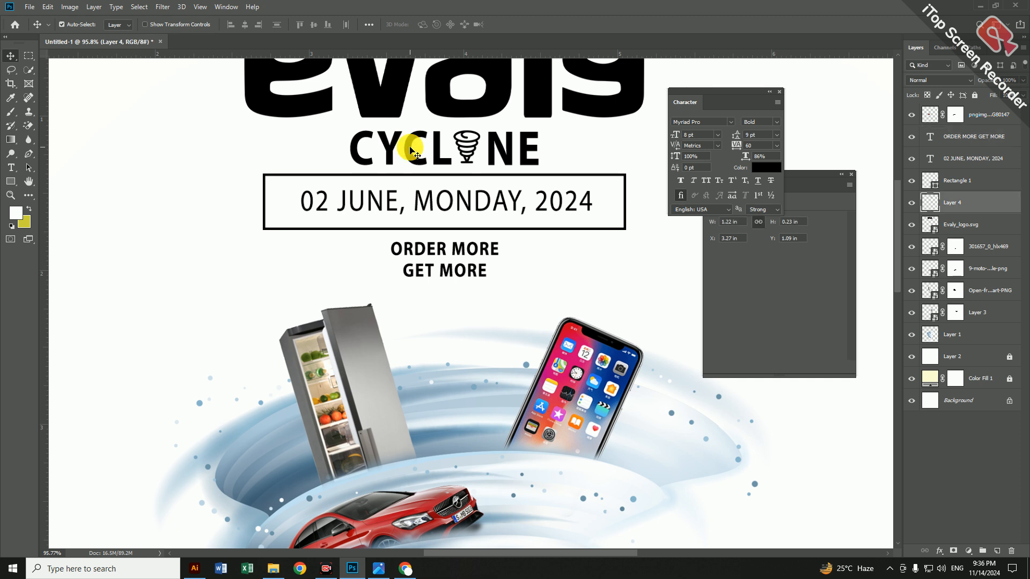
key(Up)
key(Up)
key(Up)
key(Up)
key(Up)
key(Up)
Select the outlined rectangle and the date text together and nudge them slightly up towards the CYCLONE title.
click(304, 175)
shift+click(315, 203)
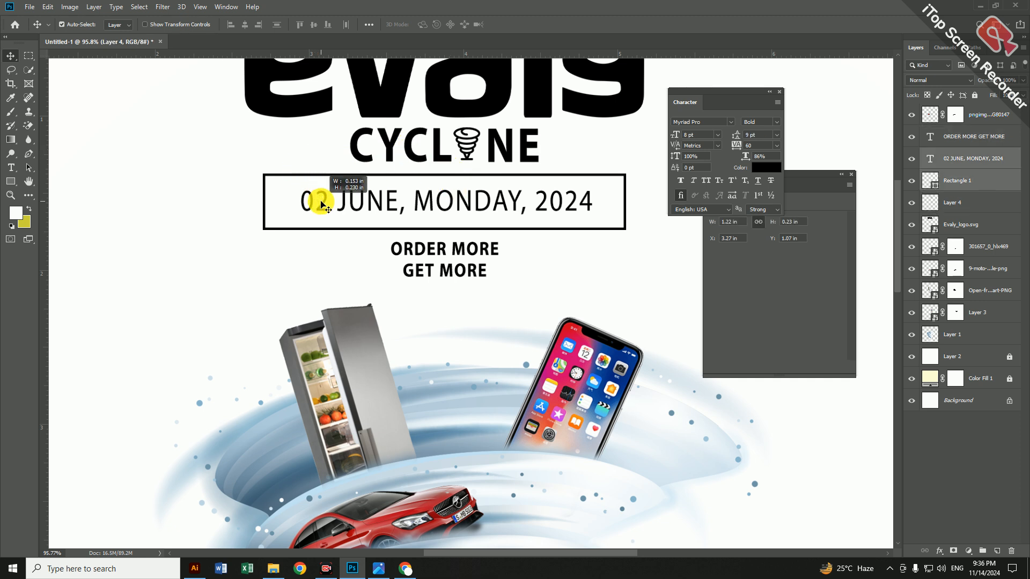
key(Up)
key(Up)
key(Up)
key(Up)
key(Up)
key(Up)
key(Up)
key(Up)
key(Up)
Nudge the ORDER MORE / GET MORE text up closer to the date frame.
click(443, 252)
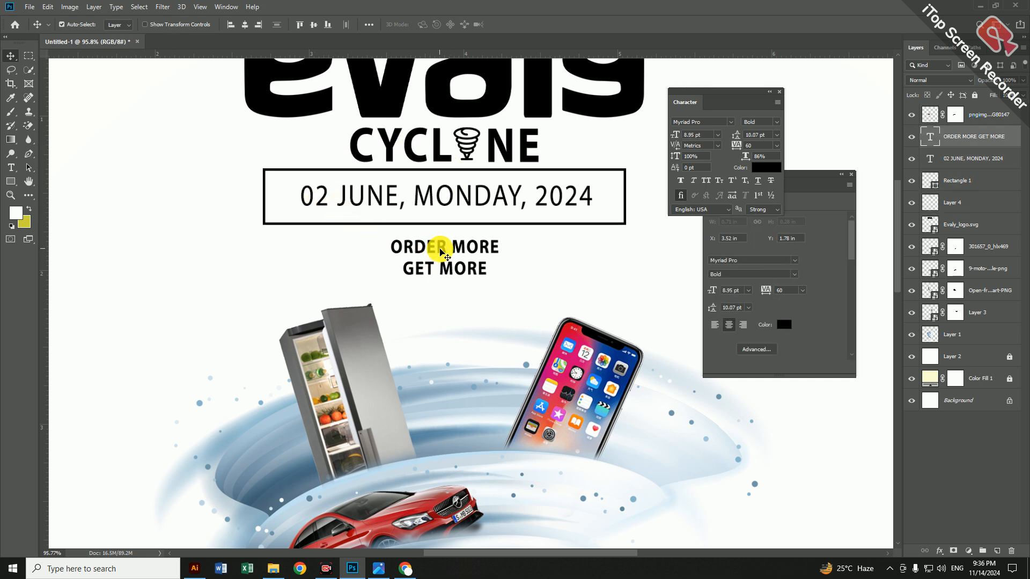
key(Up)
key(Up)
key(Up)
key(Up)
key(Up)
key(Up)
key(Up)
key(Up)
key(Up)
key(Up)
key(Up)
key(Up)
key(Up)
key(Up)
key(Up)
key(Up)
key(Up)
key(Up)
key(Up)
key(Up)
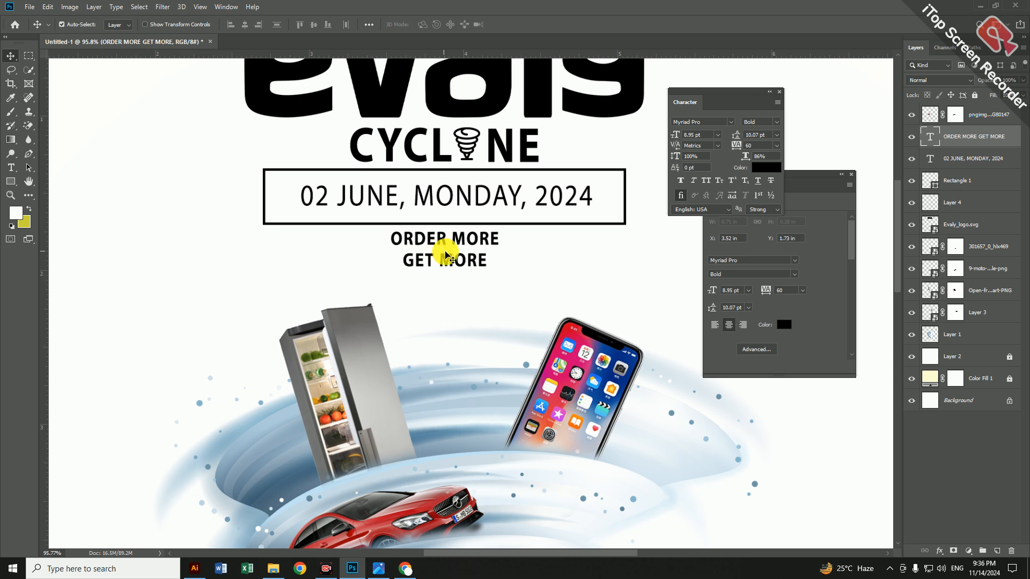
Enlarge the ORDER MORE / GET MORE text proportionally to a font size of 11.25 pt.
scroll(451, 258, down, 5)
scroll(466, 215, up, 5)
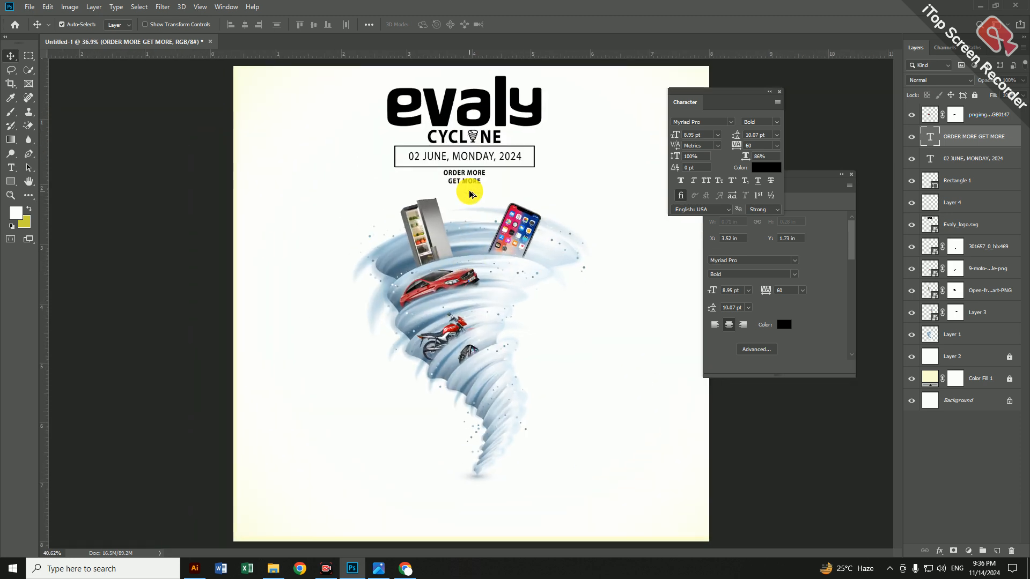
scroll(469, 192, up, 4)
key(ctrl+t)
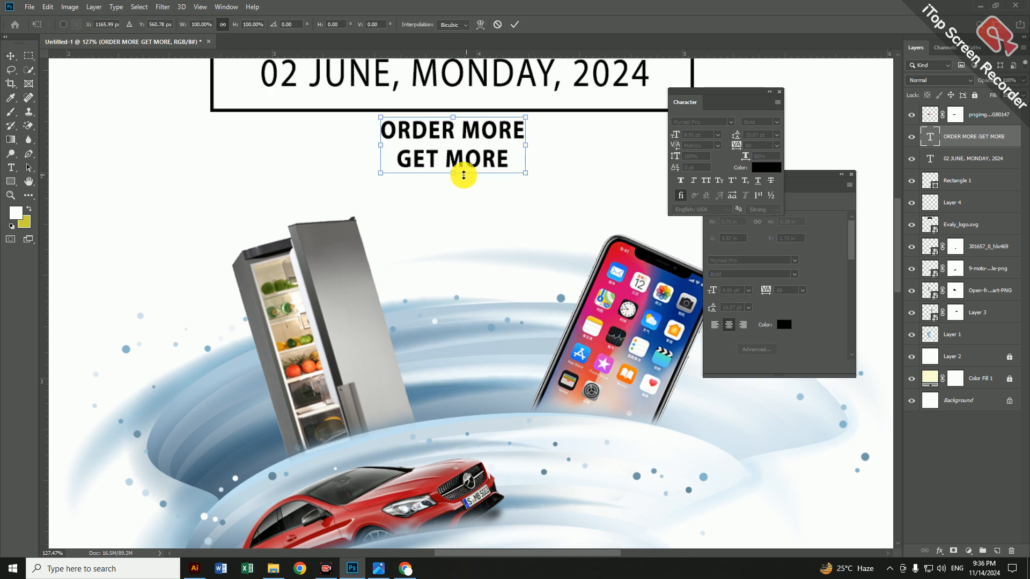
drag(455, 179, 459, 171)
key(Return)
key(ctrl+0)
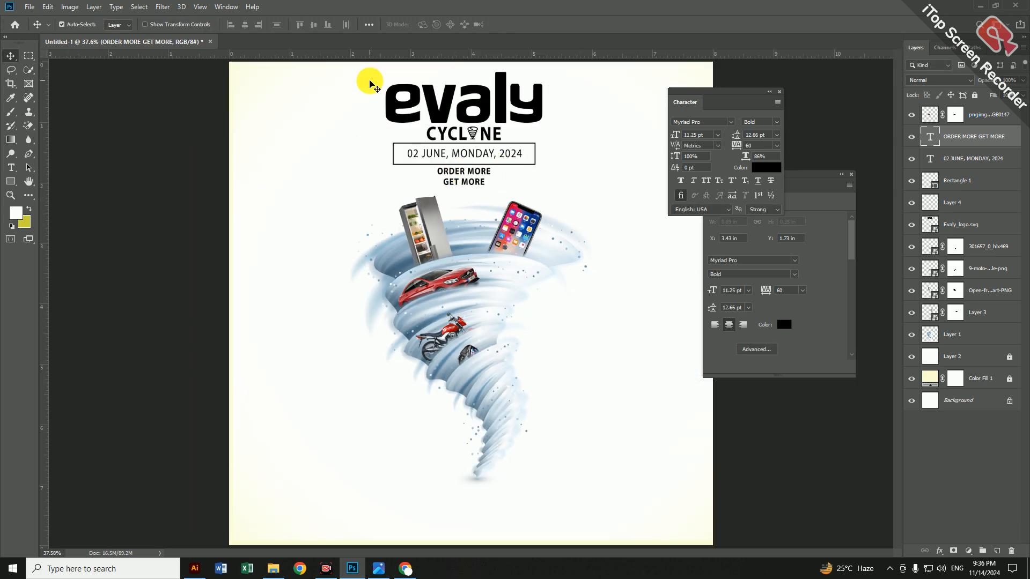
Select the logo, CYCLONE title, framed date and ORDER MORE / GET MORE text together and align their horizontal centres.
drag(370, 81, 466, 180)
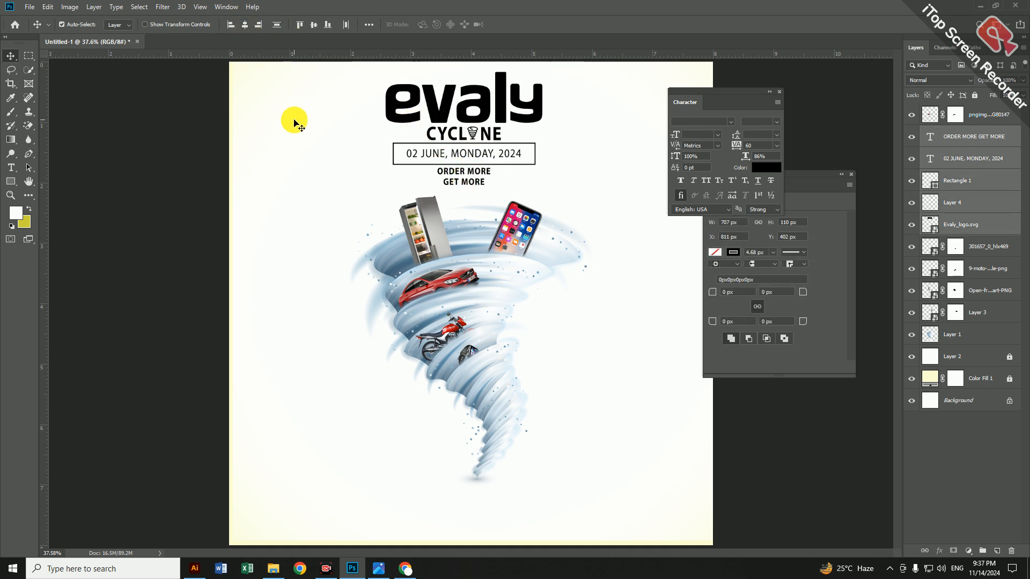
click(356, 205)
scroll(426, 265, down, 4)
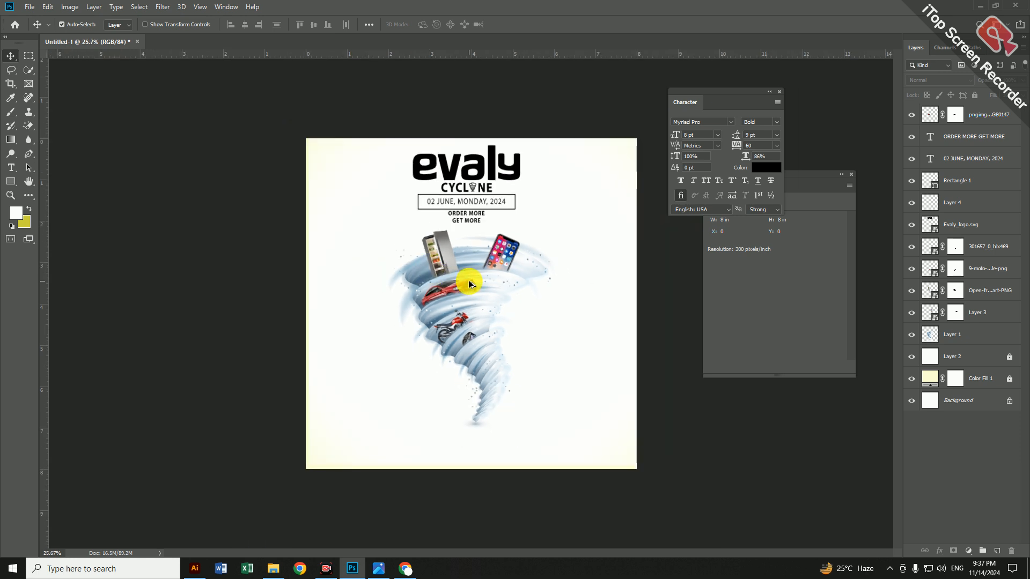
scroll(469, 282, up, 3)
scroll(470, 284, down, 1)
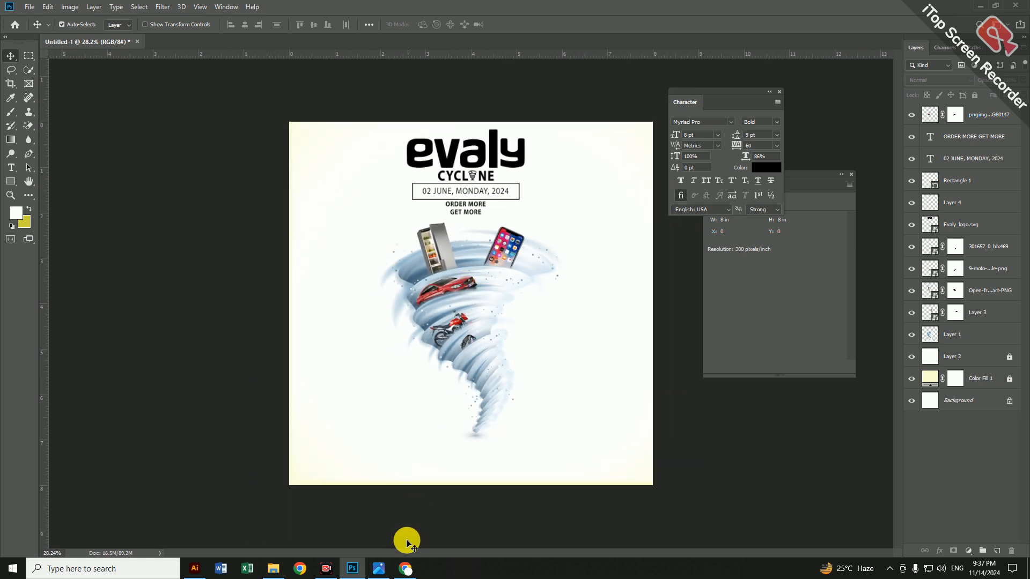
Switch to the Tornado Offer.jpg reference image and examine the agency and Nagad cashback logos at its foot.
click(379, 569)
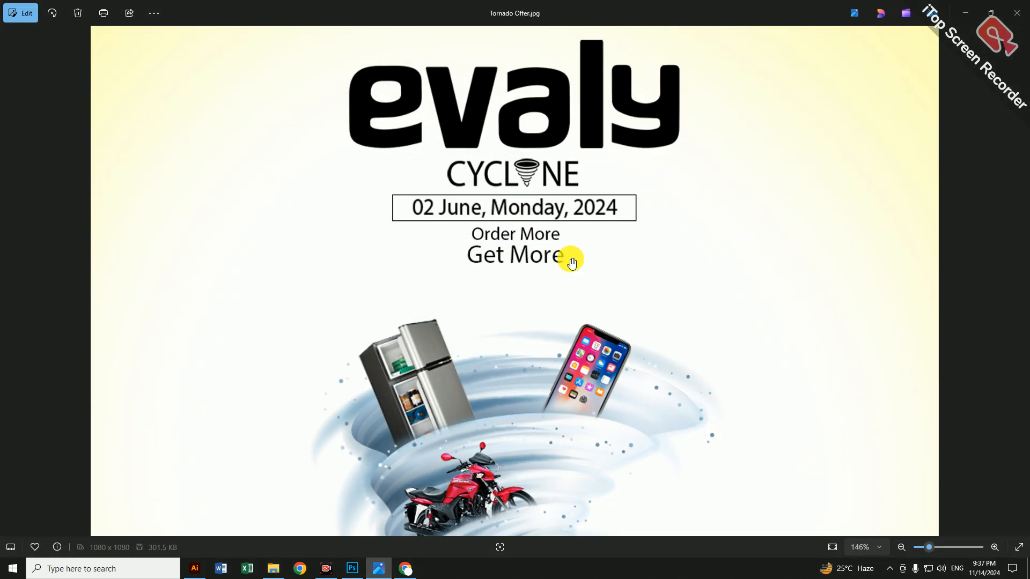
scroll(571, 262, down, 3)
scroll(504, 397, up, 3)
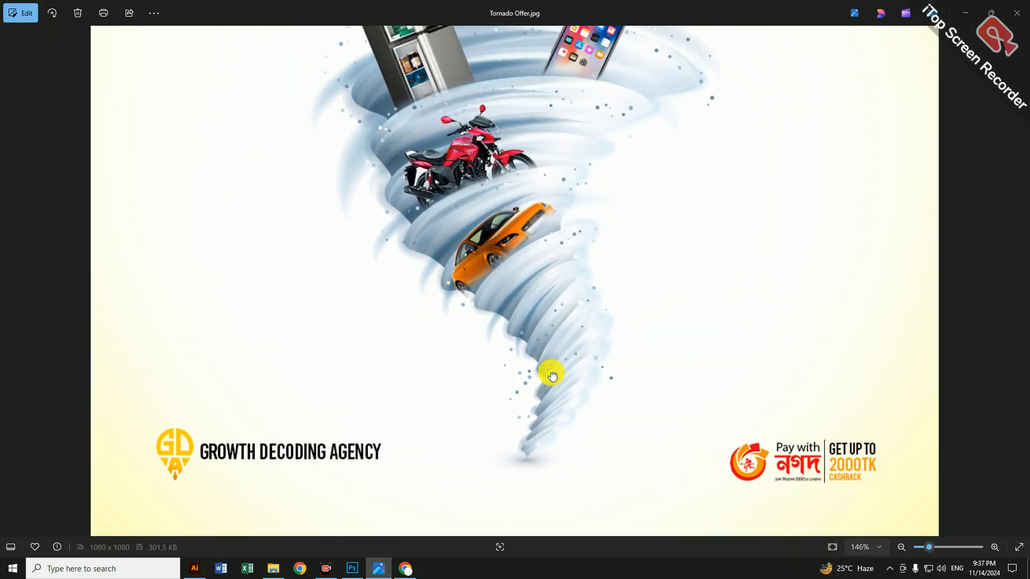
scroll(832, 491, up, 4)
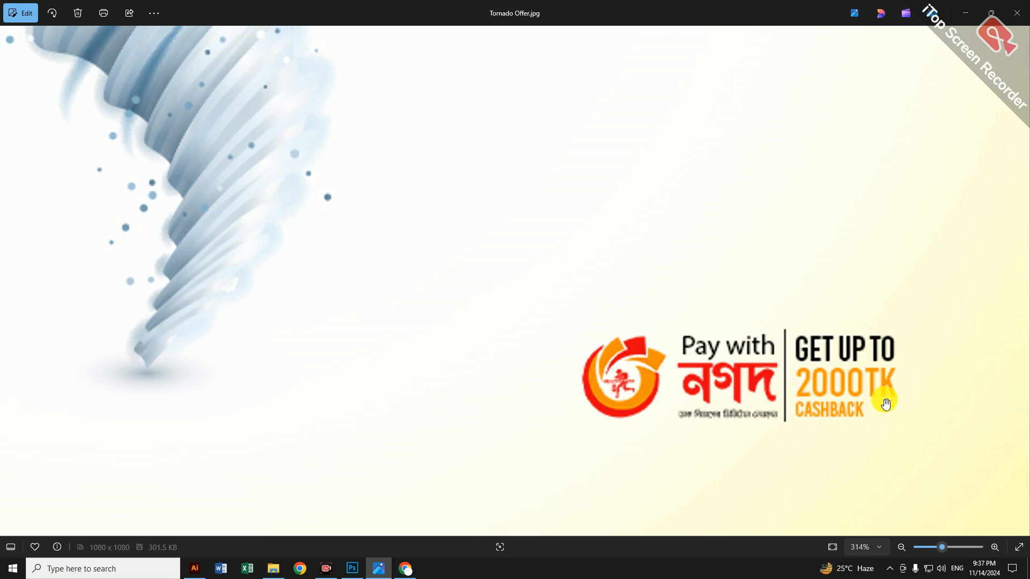
scroll(648, 436, down, 4)
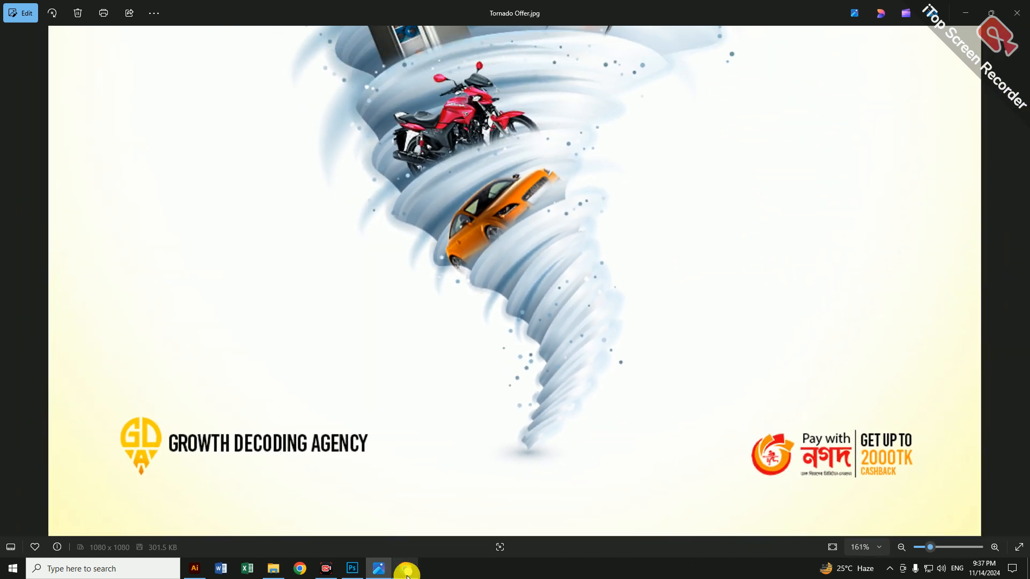
Switch to Chrome and run a Google Images search for "nagad logo" in a new tab.
click(402, 570)
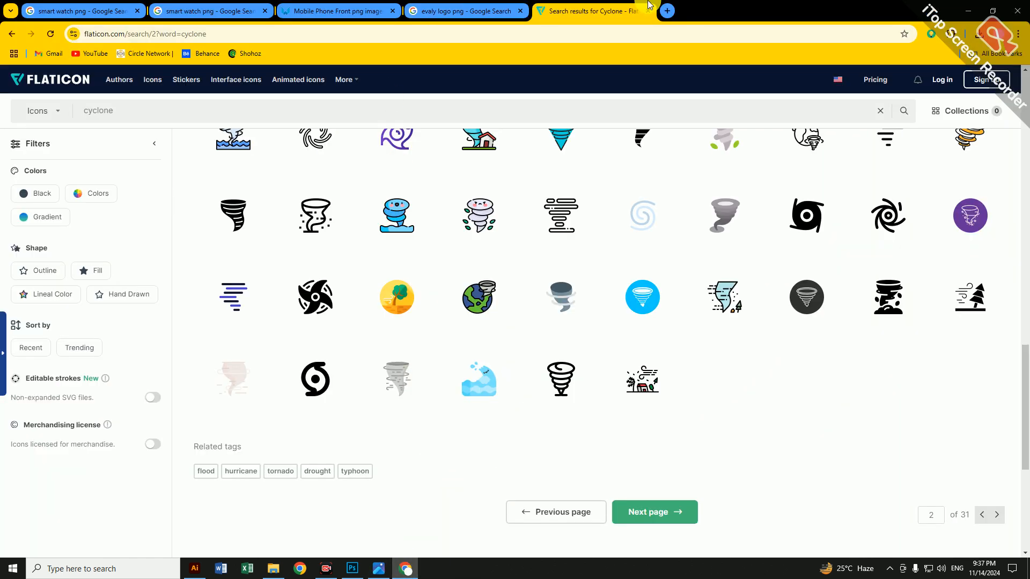
click(665, 15)
click(453, 224)
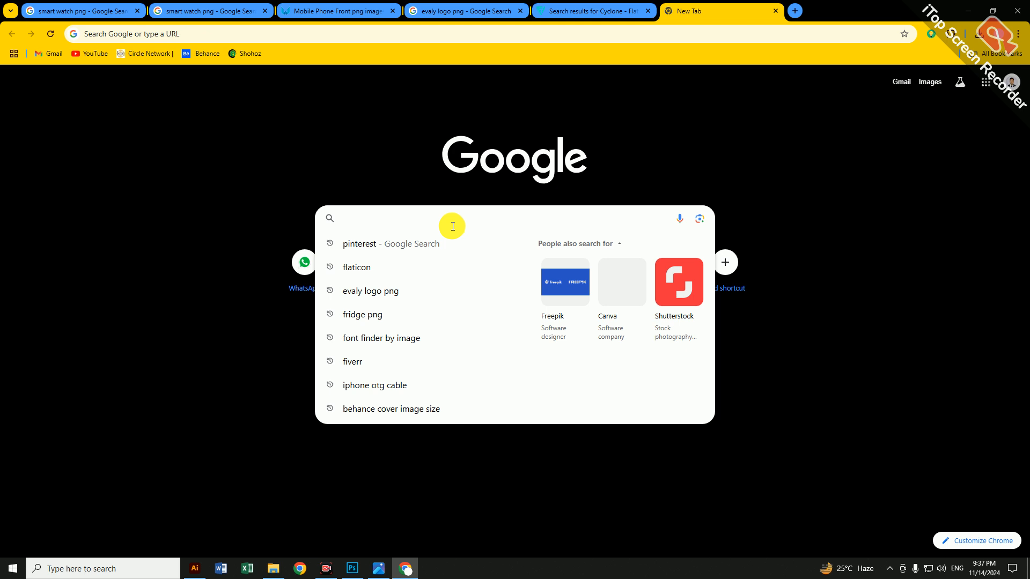
text(NOGOD)
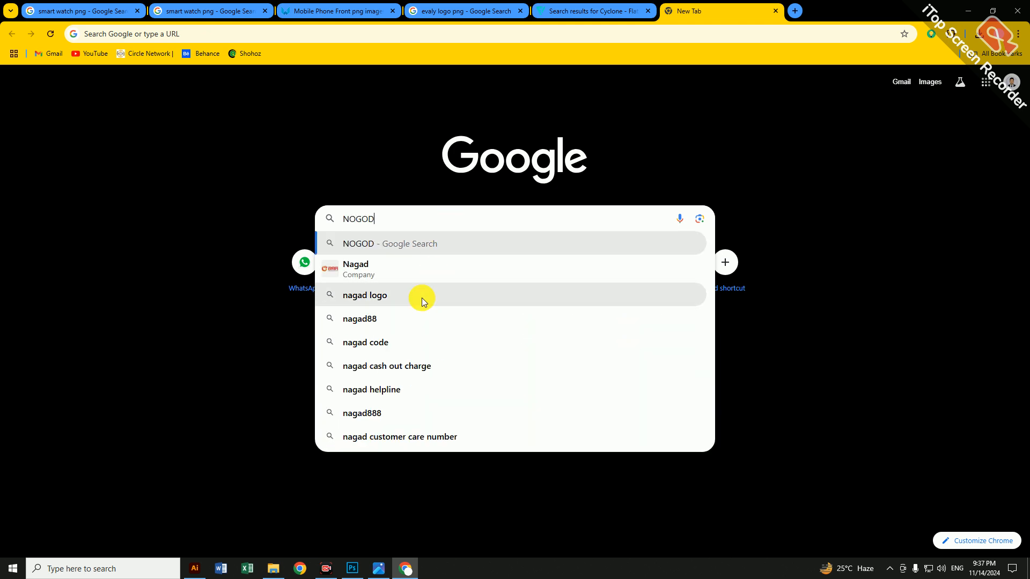
click(421, 296)
click(155, 126)
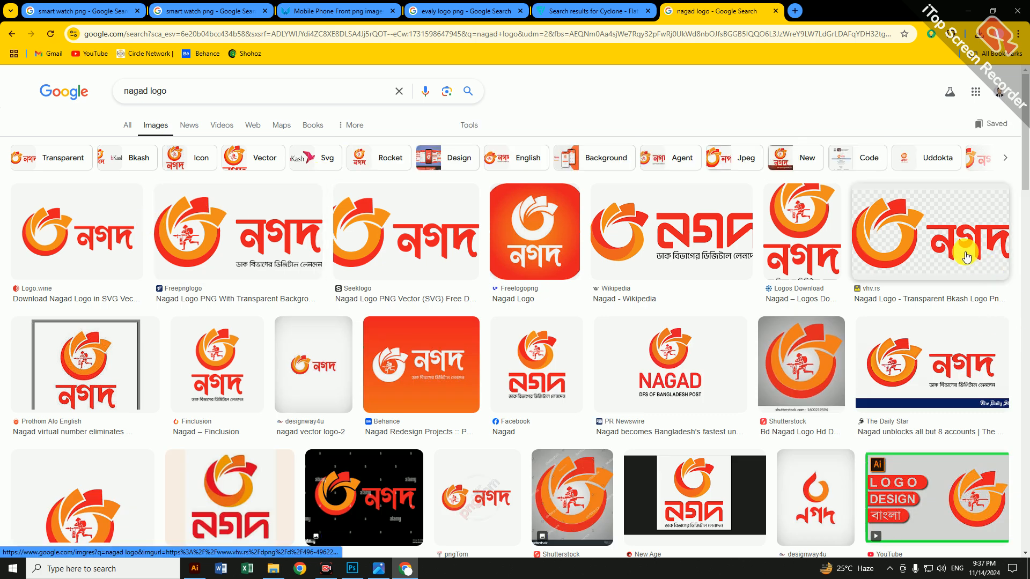
Download the transparent Nagad logo from vhv.rs as a PNG image into the Downloads folder.
click(966, 254)
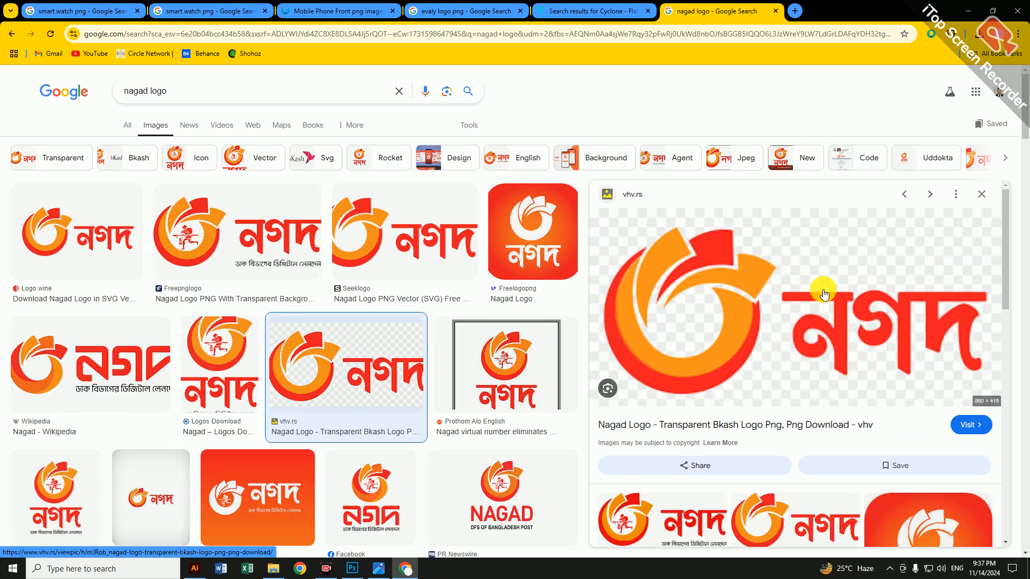
right_click(790, 274)
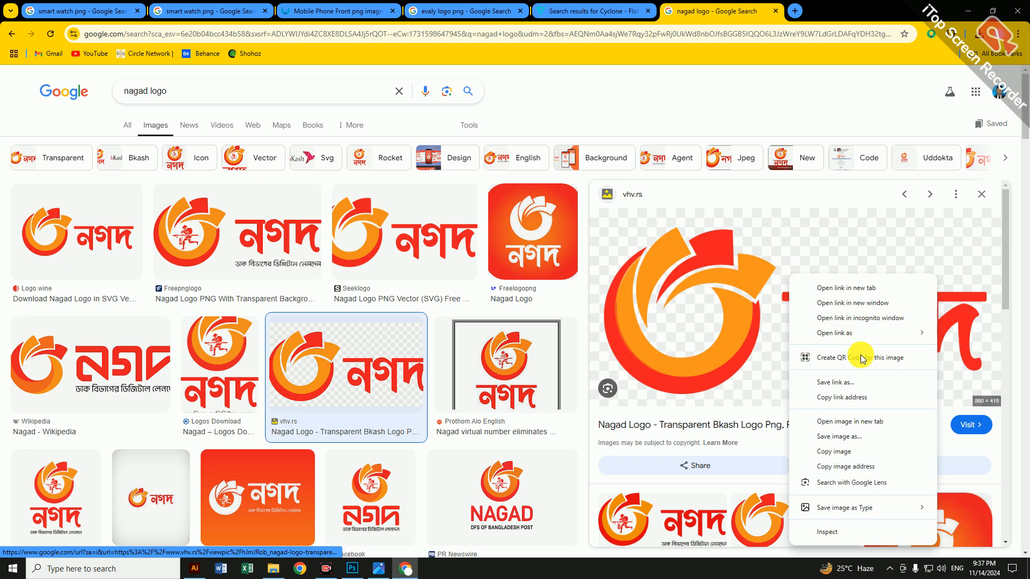
click(835, 441)
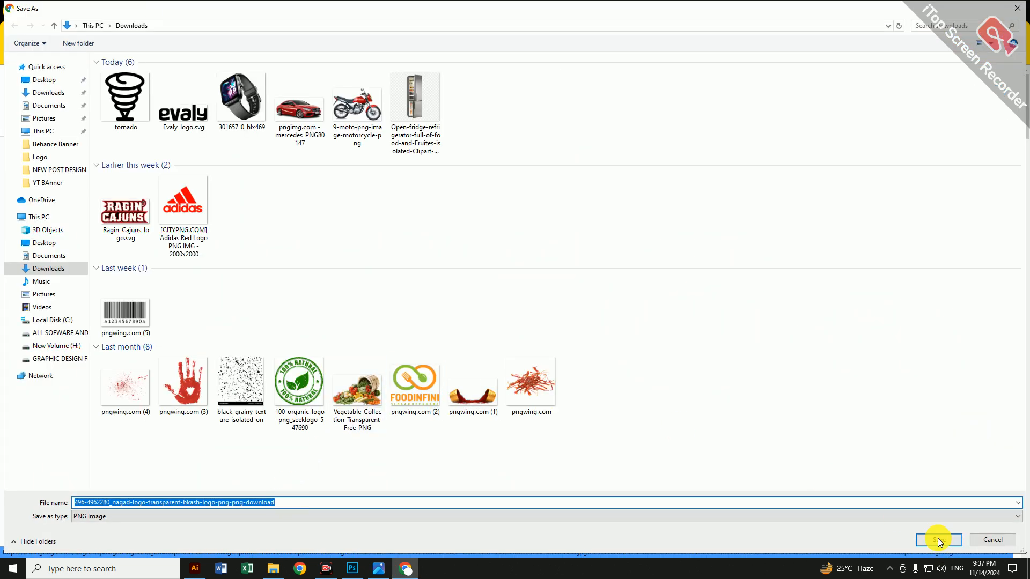
click(937, 538)
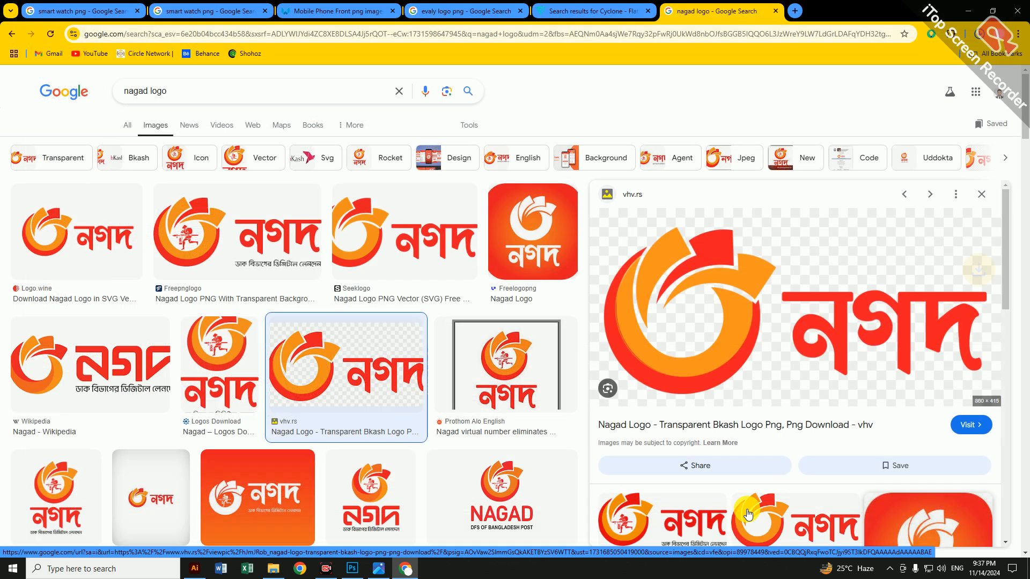
Switch to Photoshop and place two horizontal guides across the poster's foot, at about 7 in and 7.8 in.
click(364, 572)
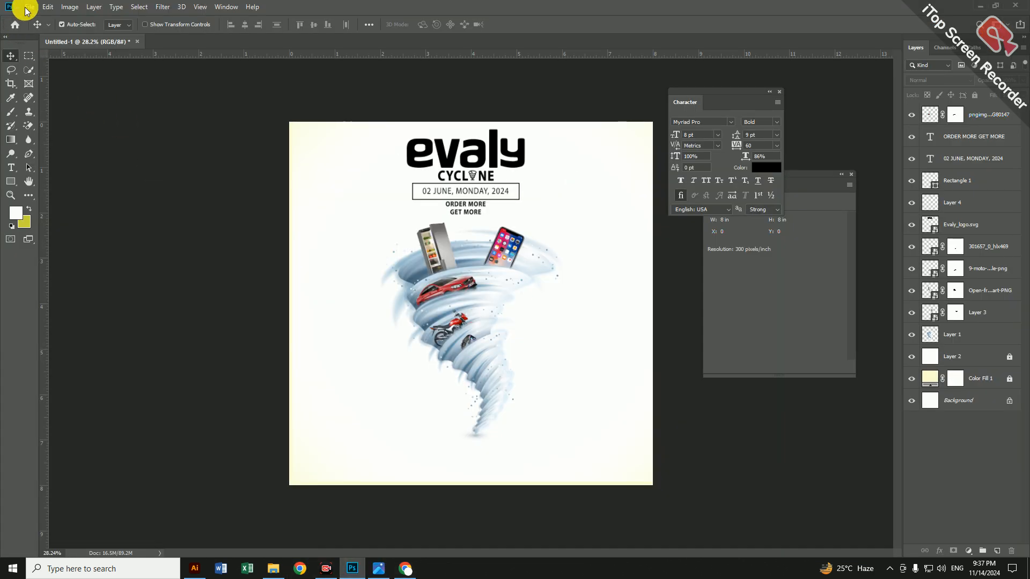
drag(319, 54, 341, 451)
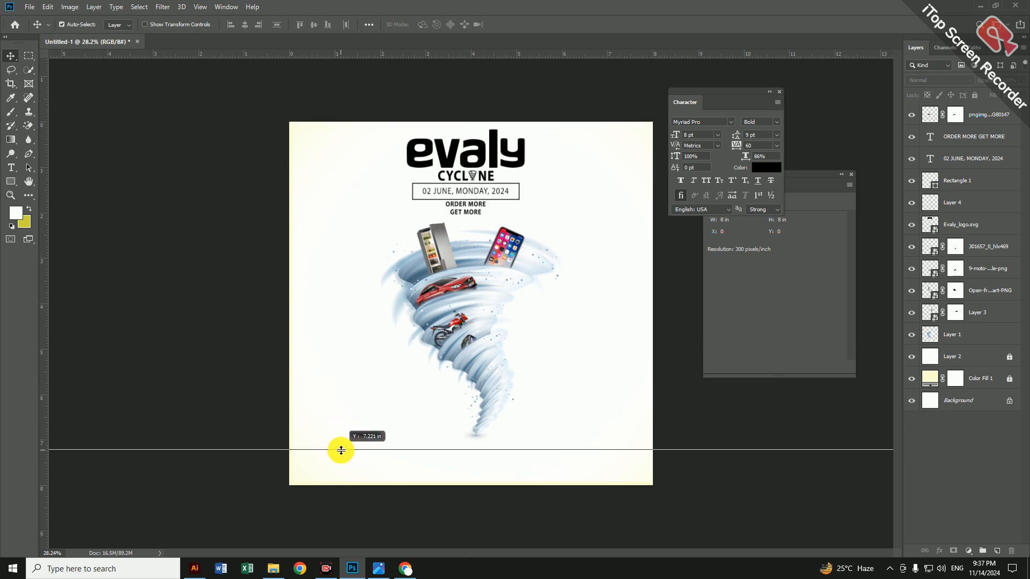
drag(341, 453, 336, 476)
drag(458, 53, 437, 442)
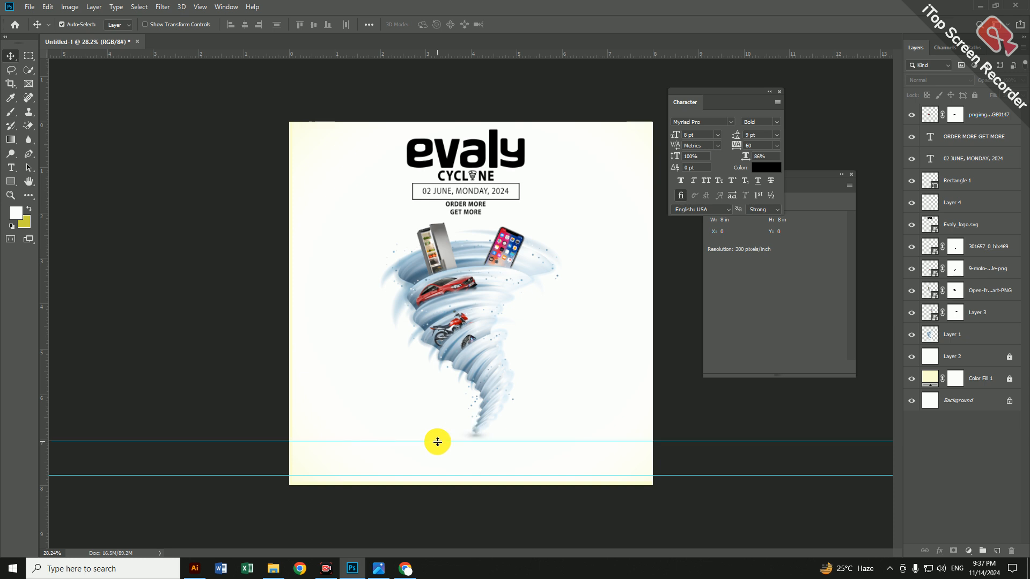
Place the downloaded Nagad logo PNG into the poster as an embedded image at its default size.
click(31, 8)
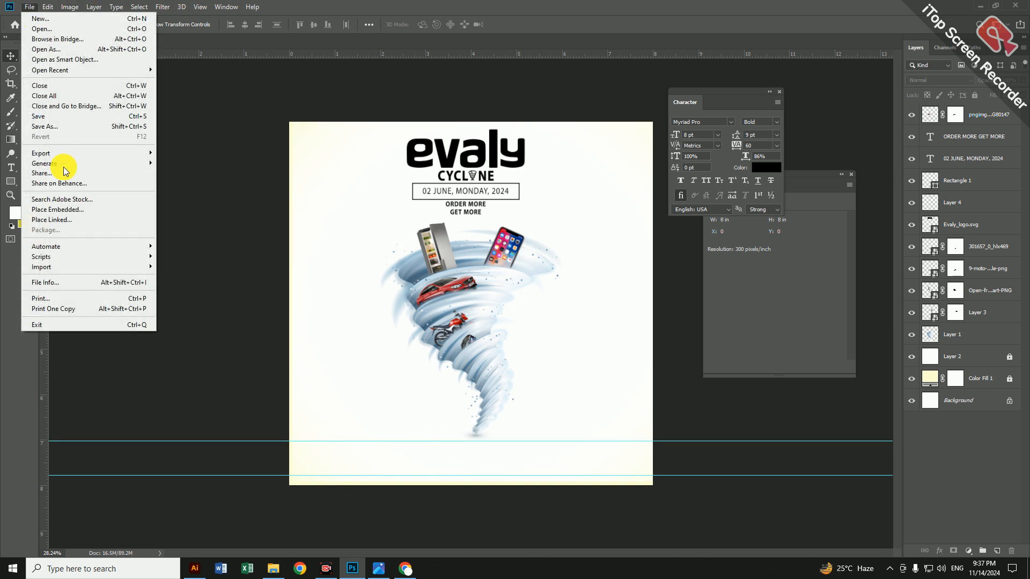
click(76, 218)
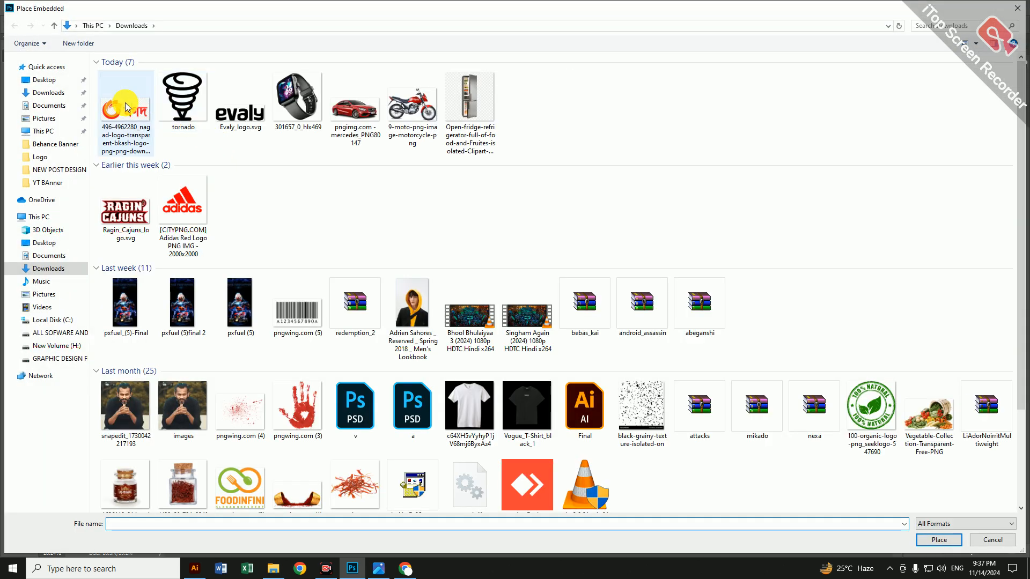
double_click(127, 102)
key(Return)
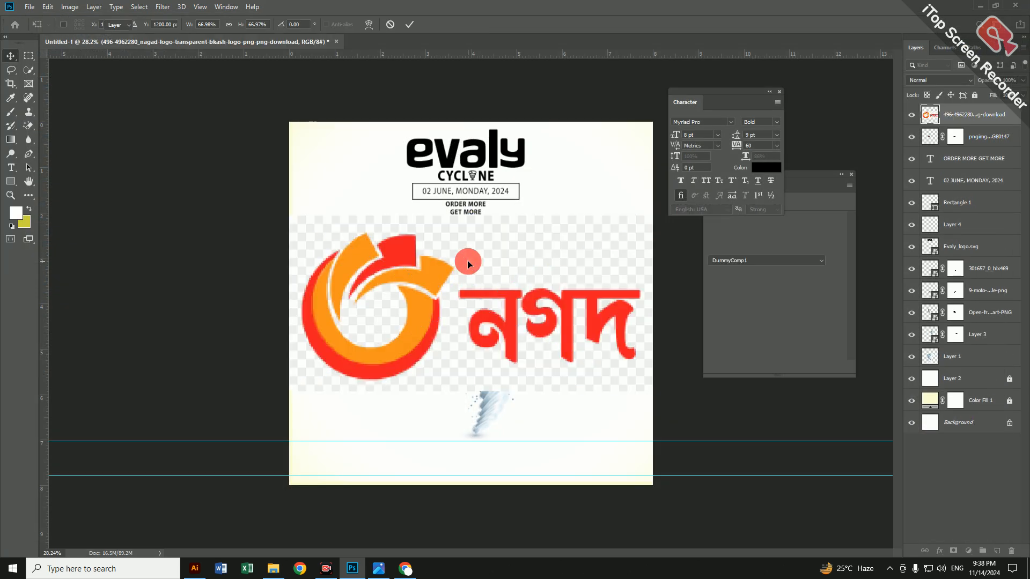
Erase the Nagad logo's checkerboard background with the Magic Eraser and convert its layer to a smart object.
click(28, 129)
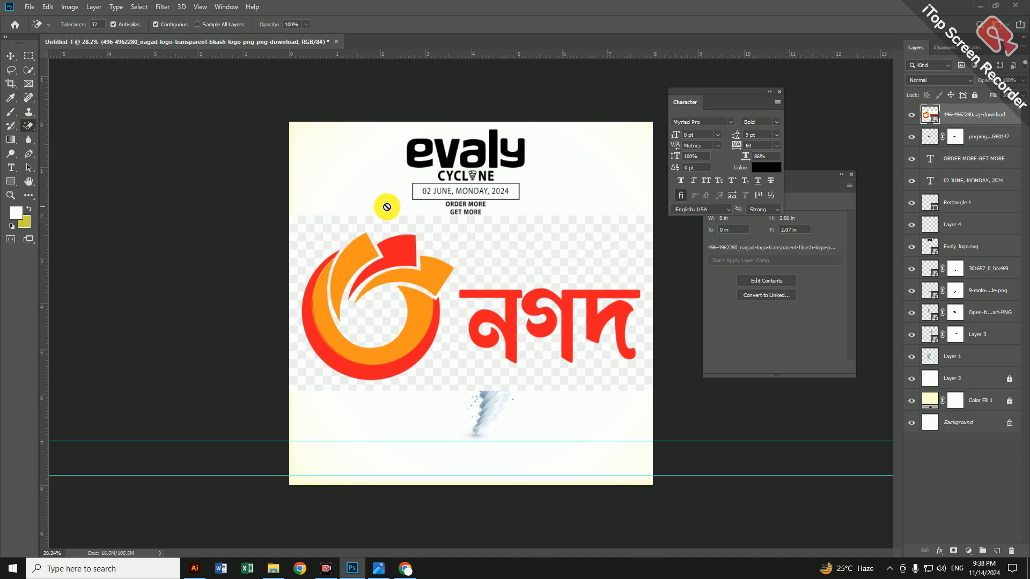
click(333, 220)
click(499, 218)
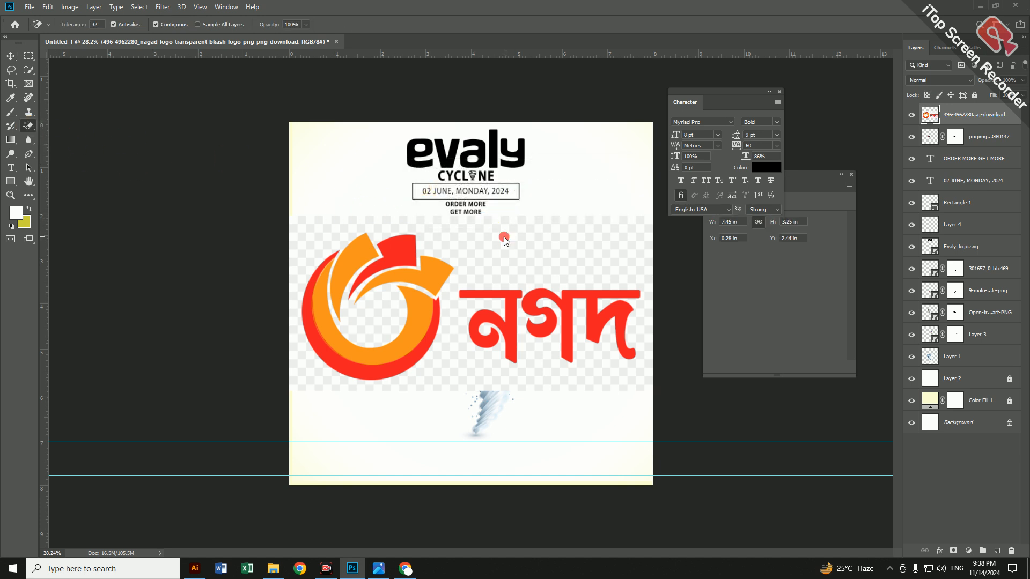
click(501, 238)
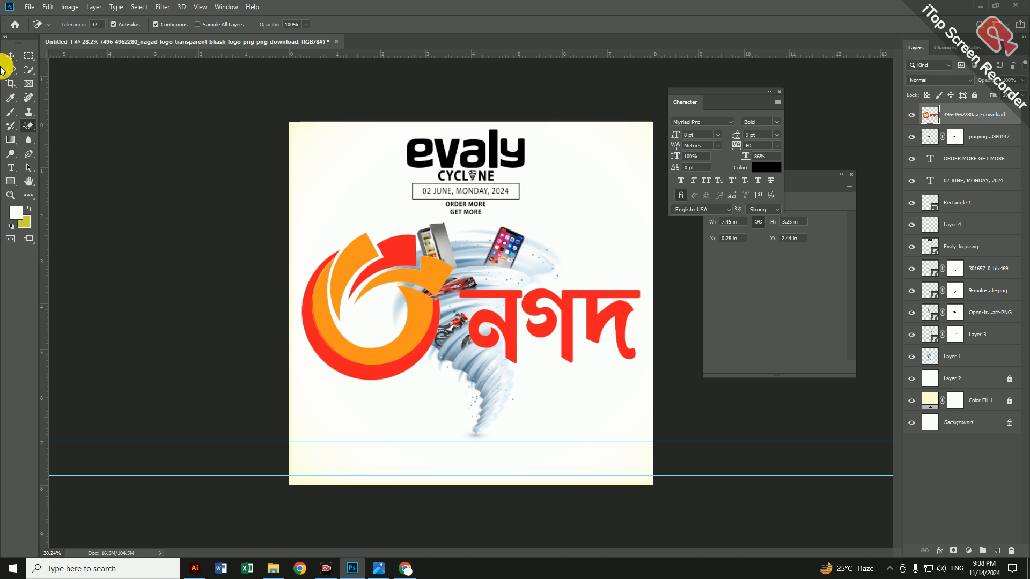
click(11, 55)
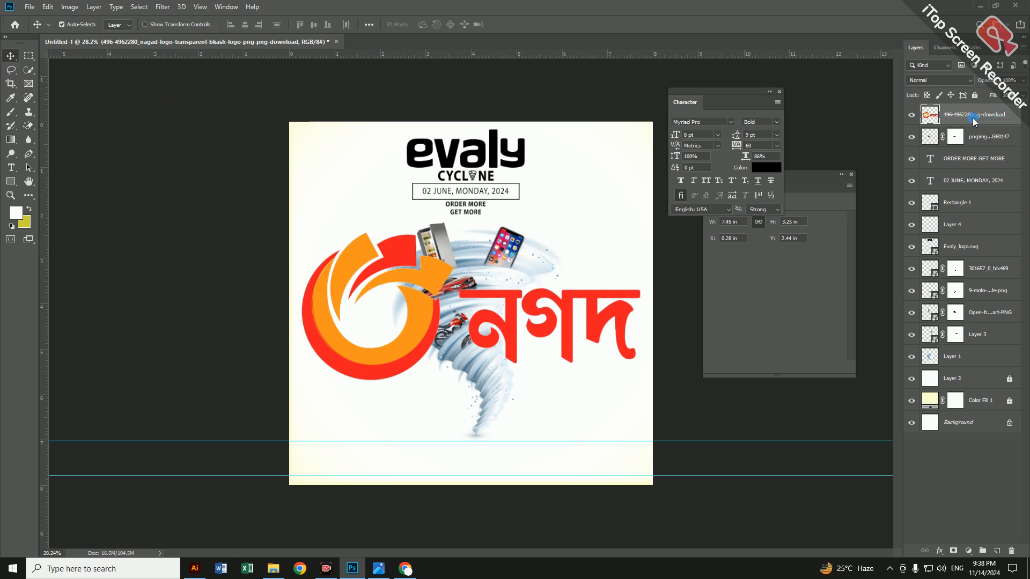
right_click(995, 119)
click(891, 252)
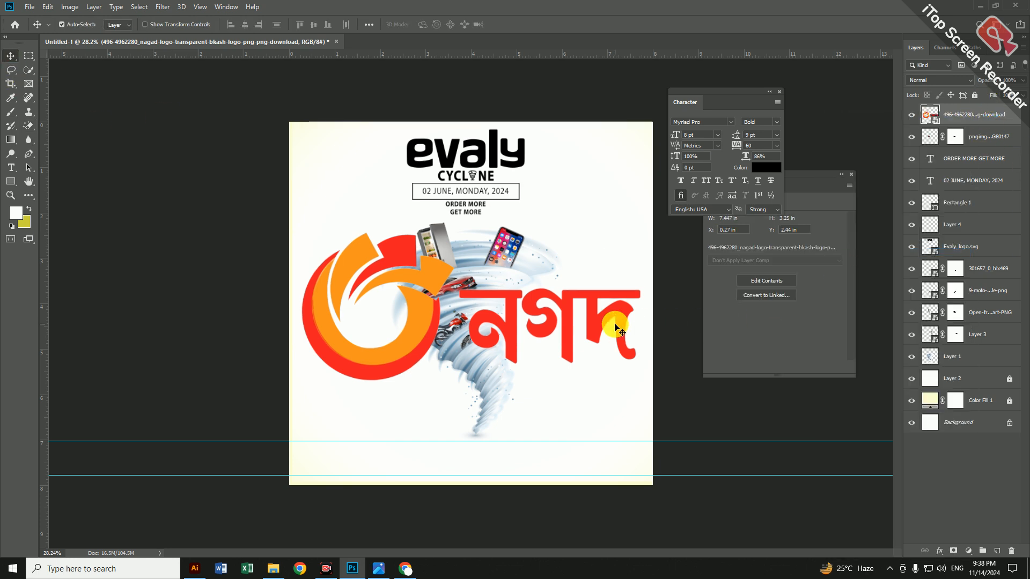
Scale the Nagad logo down to about 17.13% and position it between the two foot guides, right of the tornado's tip.
key(ctrl+t)
drag(638, 305, 558, 464)
scroll(557, 464, up, 3)
key(alt+space)
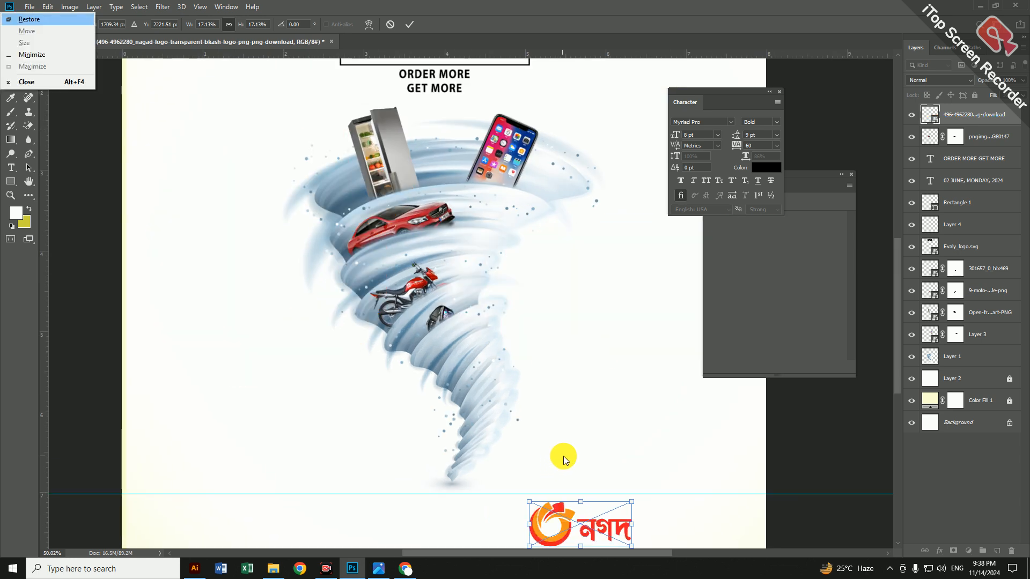
key(Escape)
drag(561, 396, 533, 189)
scroll(593, 306, up, 2)
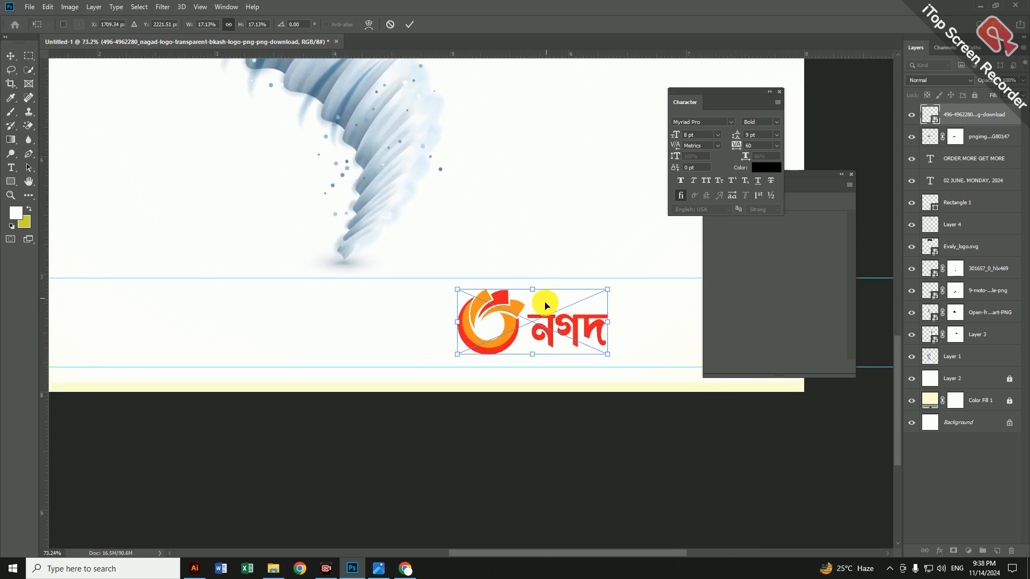
key(Return)
Shrink the Nagad logo to about 0.85 by 0.37 in and tighten the upper and lower guides around it.
drag(465, 279, 465, 289)
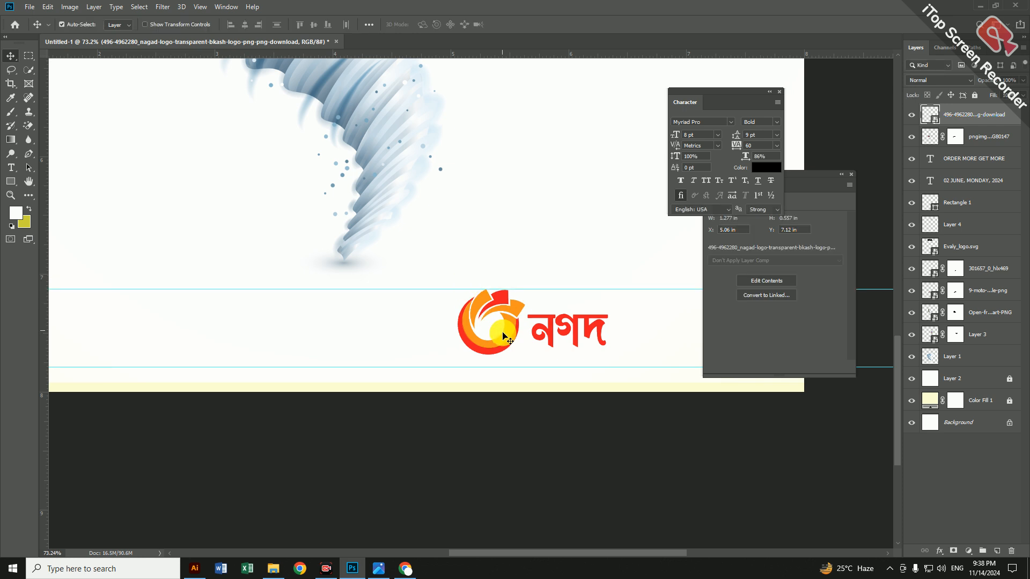
drag(503, 333, 525, 345)
scroll(524, 345, down, 2)
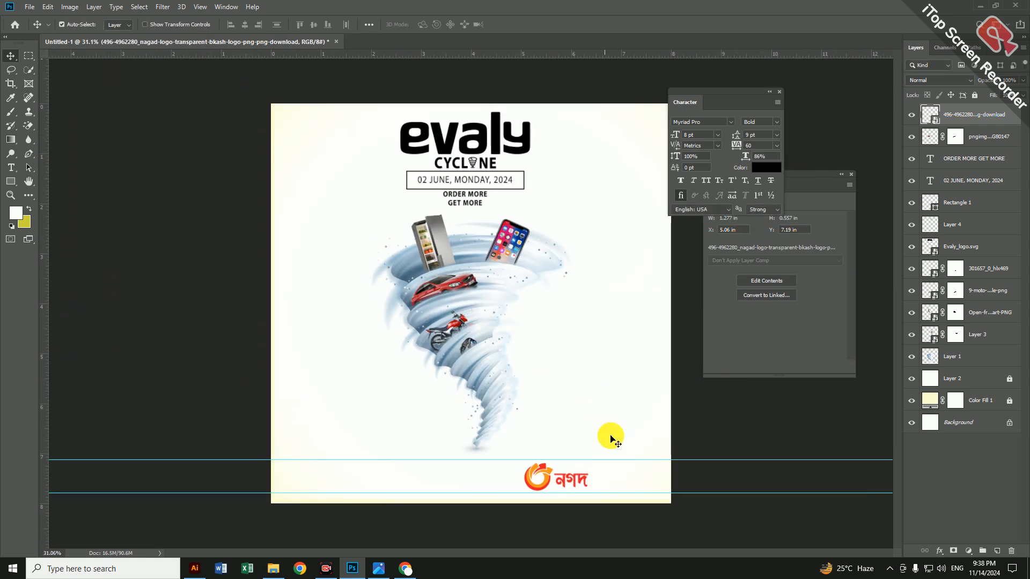
scroll(595, 434, up, 3)
drag(601, 444, 460, 225)
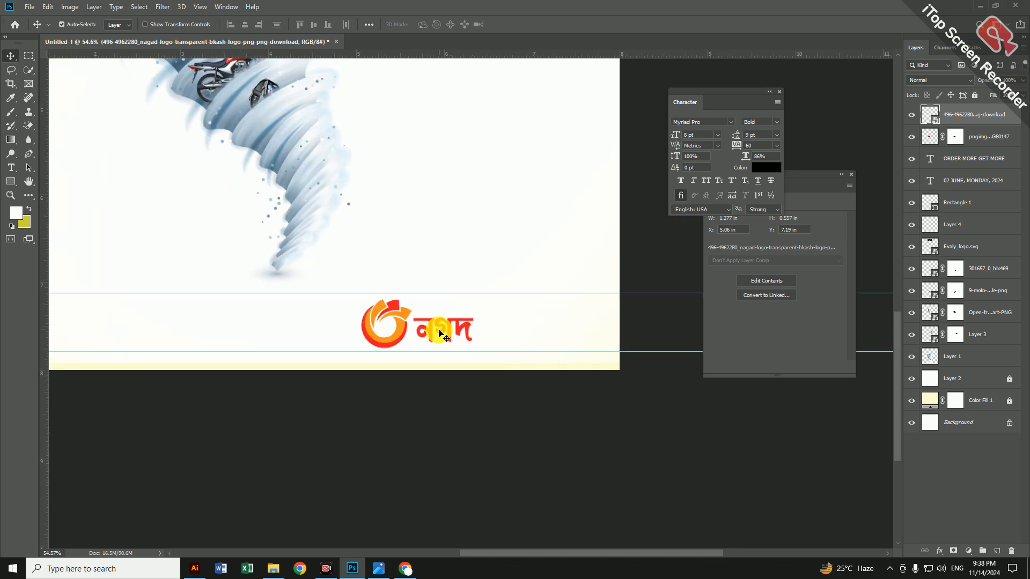
key(ctrl+t)
mouse_move(474, 323)
mouse_down()
mouse_move(436, 326)
mouse_move(452, 327)
mouse_move(464, 311)
mouse_up()
key(Return)
drag(464, 352, 462, 340)
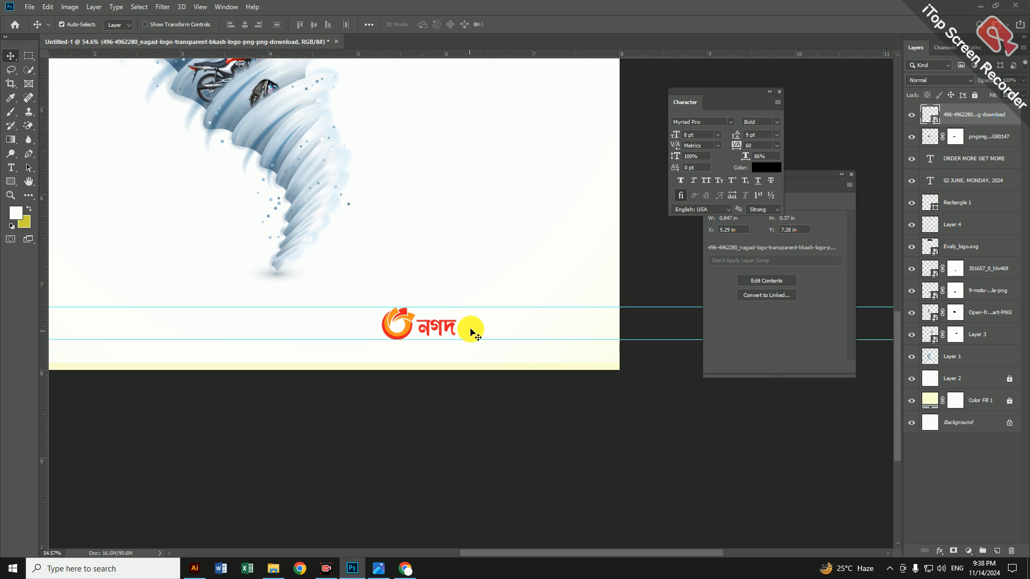
key(ctrl+0)
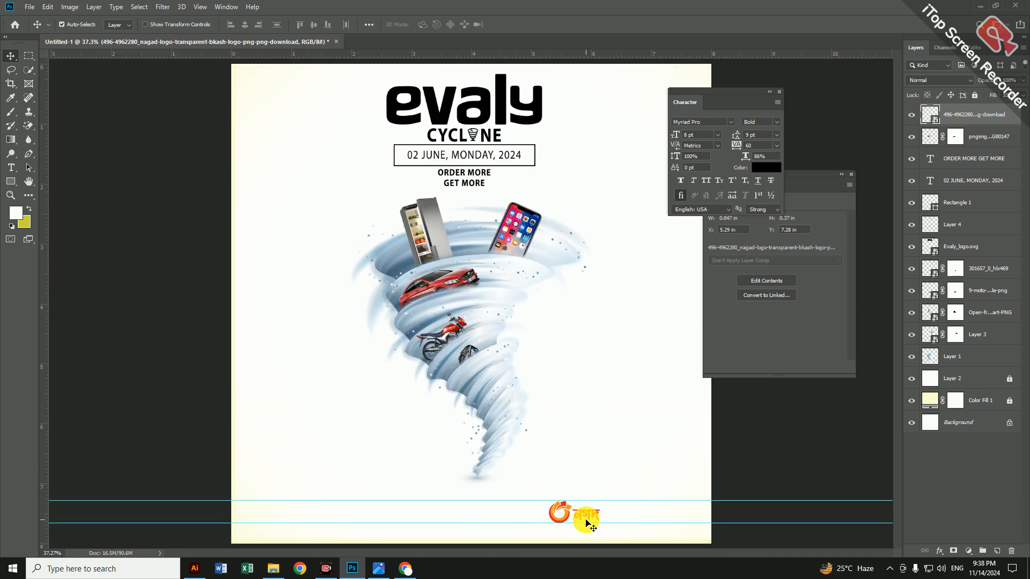
Compare the Nagad logo with the one in the reference poster and delete the placed logo layer.
click(379, 568)
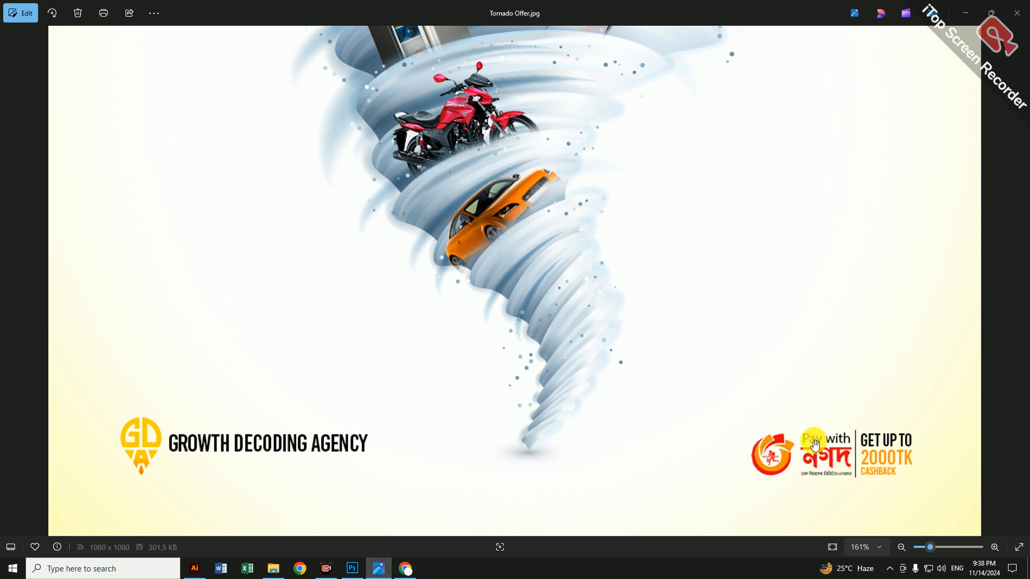
key(alt+Tab)
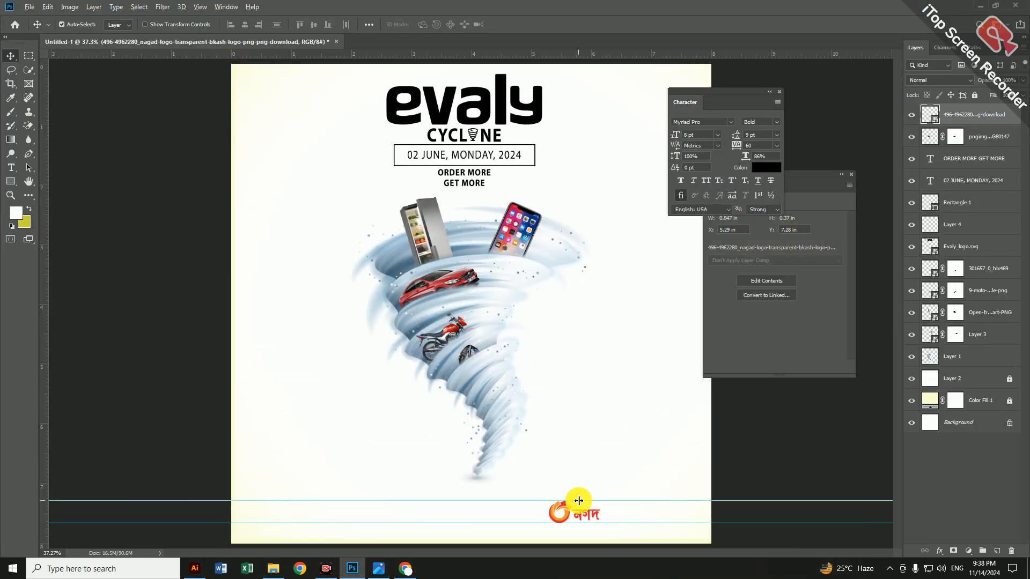
scroll(580, 494, up, 4)
scroll(579, 494, down, 2)
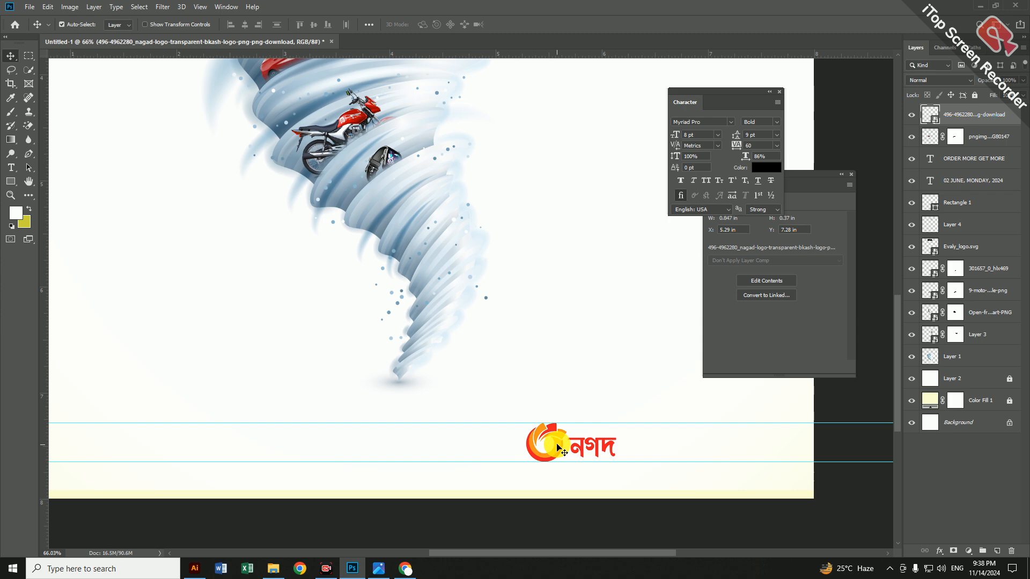
key(Delete)
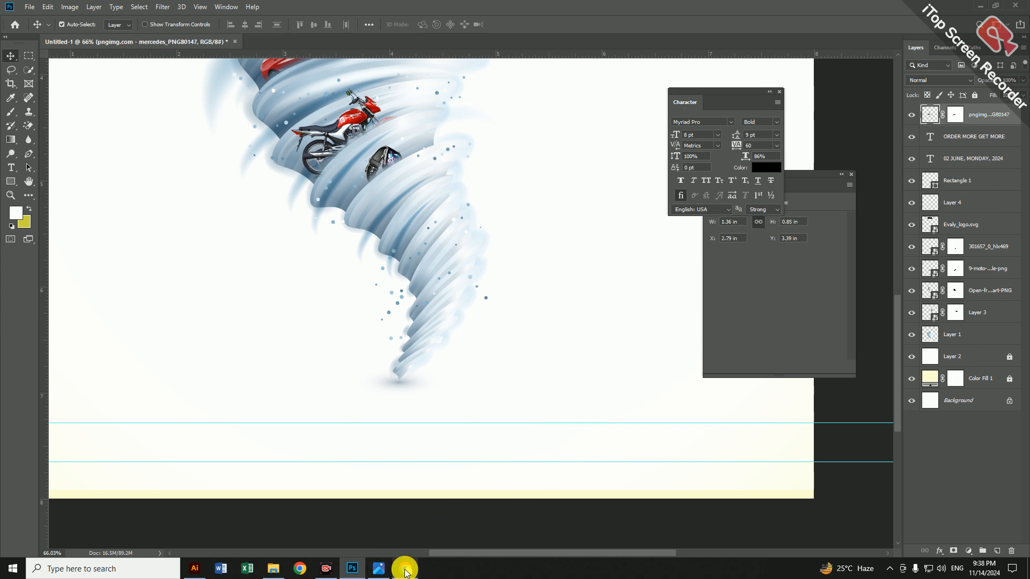
Switch to Chrome and save the Wikipedia version of the Nagad logo as Nagad_Logo_2024.svg in PNG format to the Downloads folder.
click(404, 569)
scroll(375, 332, down, 2)
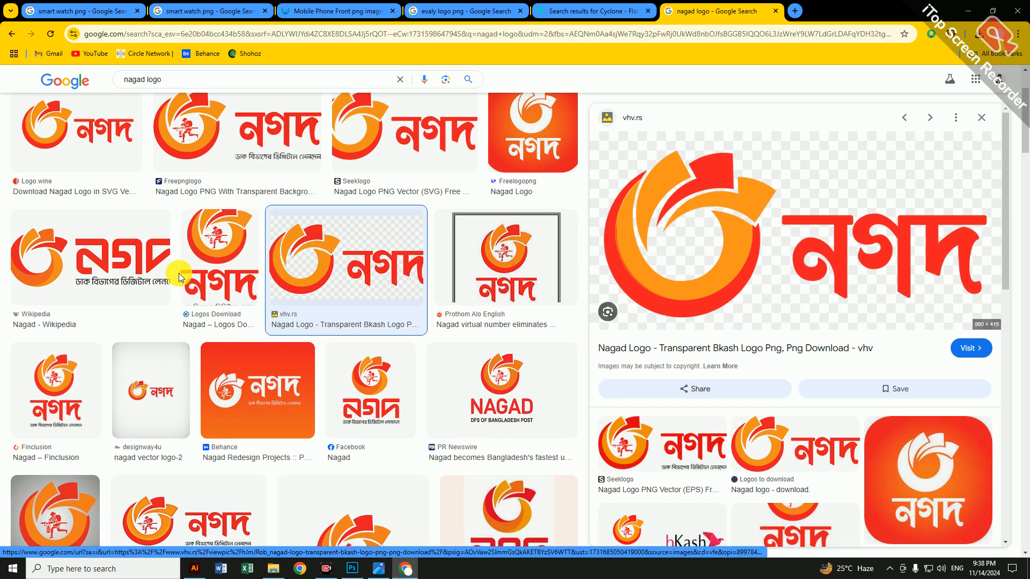
click(144, 261)
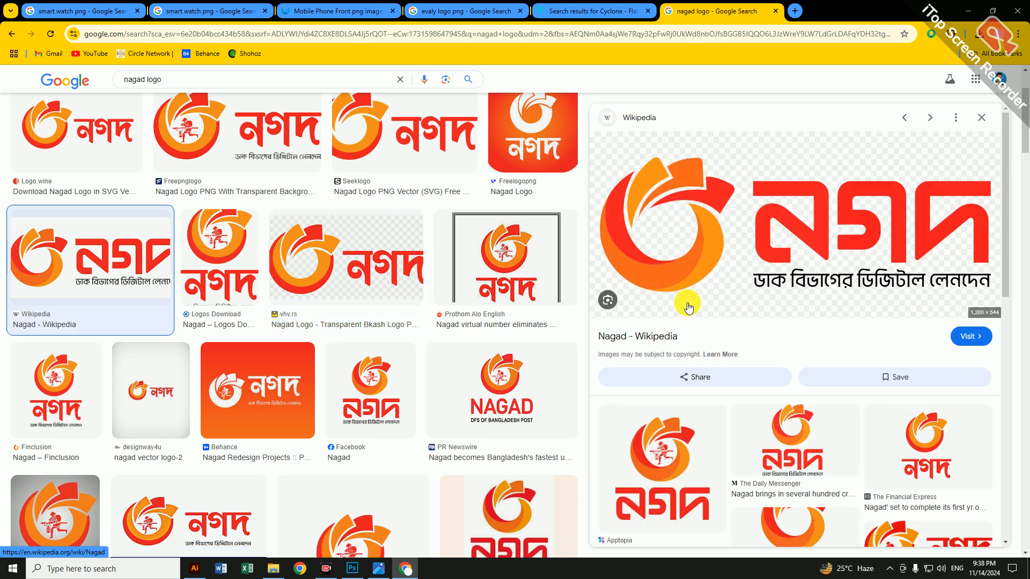
right_click(858, 220)
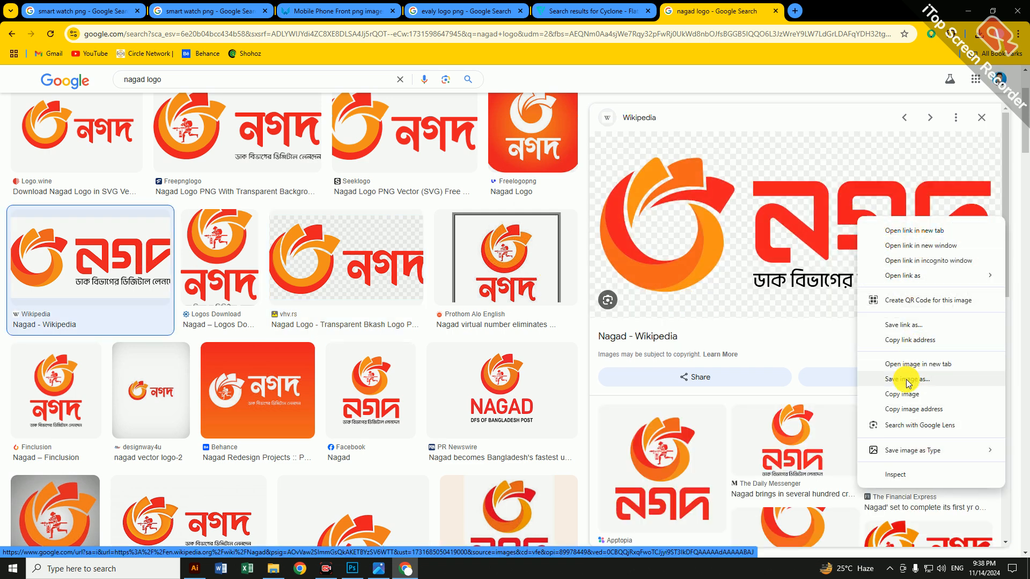
click(904, 380)
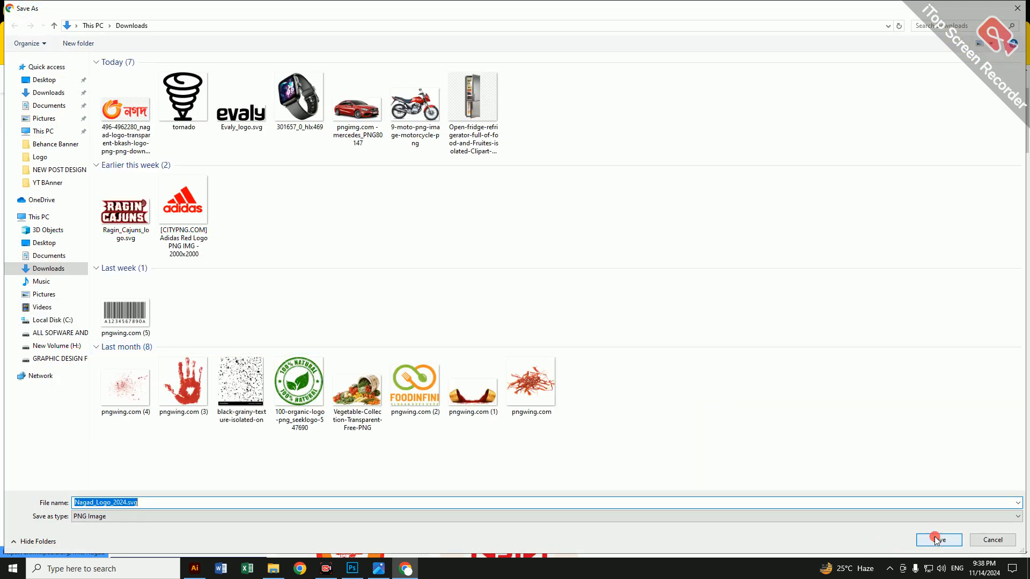
click(936, 539)
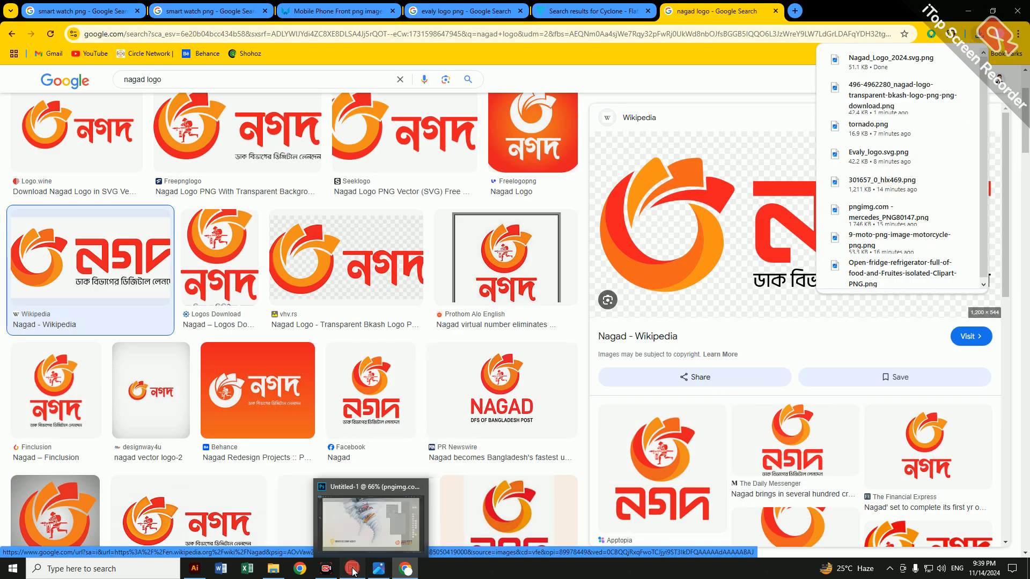
Return to Photoshop and place the downloaded Nagad_Logo_2024.svg image as an embedded object in the poster.
click(352, 568)
click(30, 7)
click(110, 219)
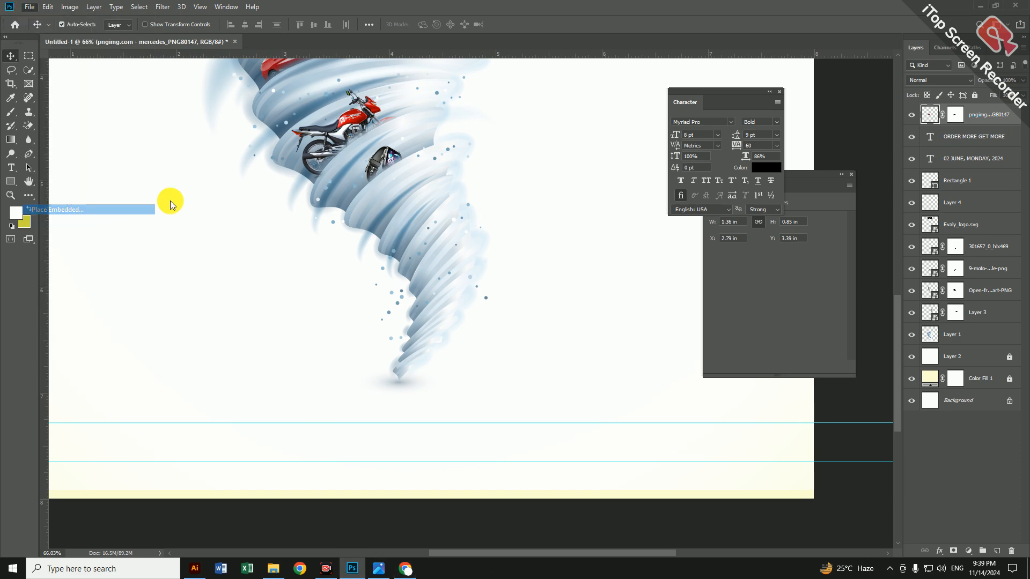
double_click(126, 110)
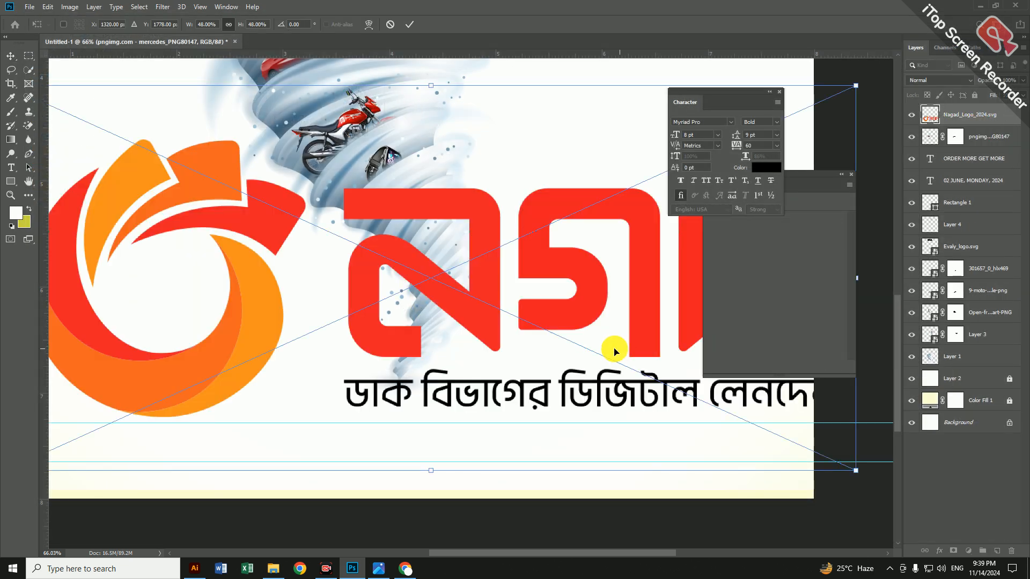
Scale the placed Nagad logo to about 1.27 by 0.44 in and position it between the two foot guides, right of the tornado's tip.
scroll(614, 352, down, 6)
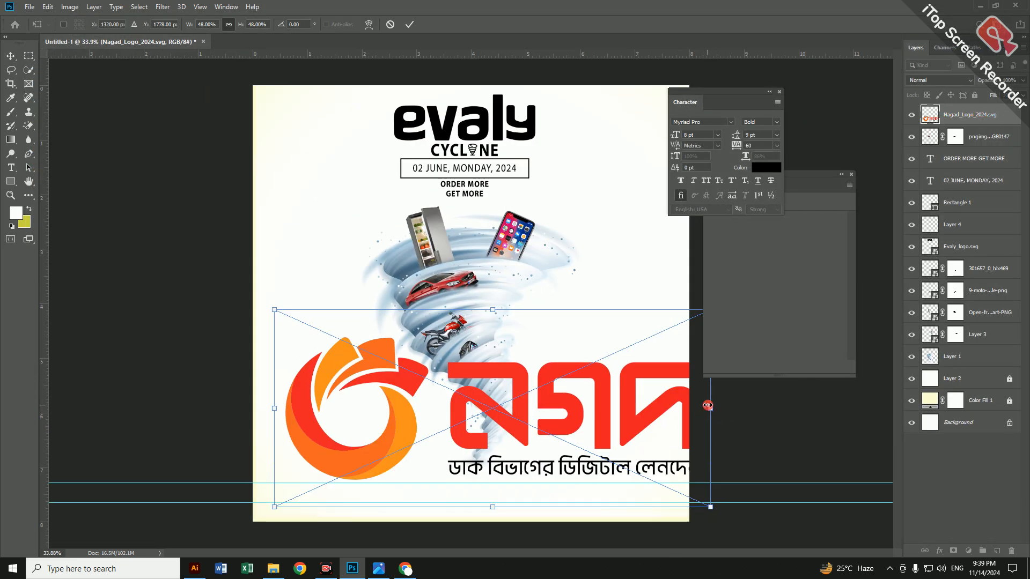
drag(709, 409, 623, 492)
double_click(594, 492)
scroll(603, 497, up, 2)
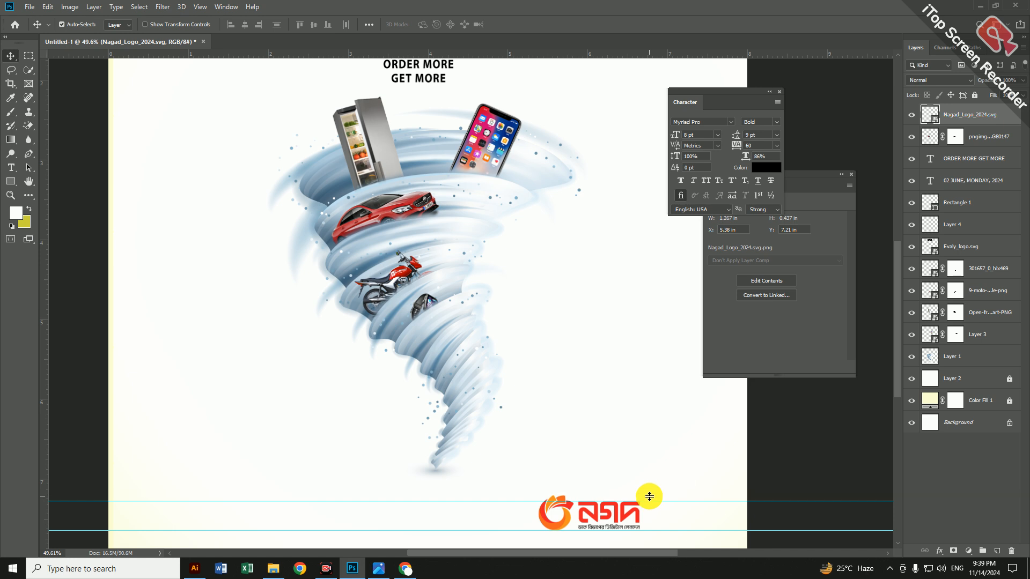
scroll(642, 508, down, 1)
scroll(631, 477, up, 3)
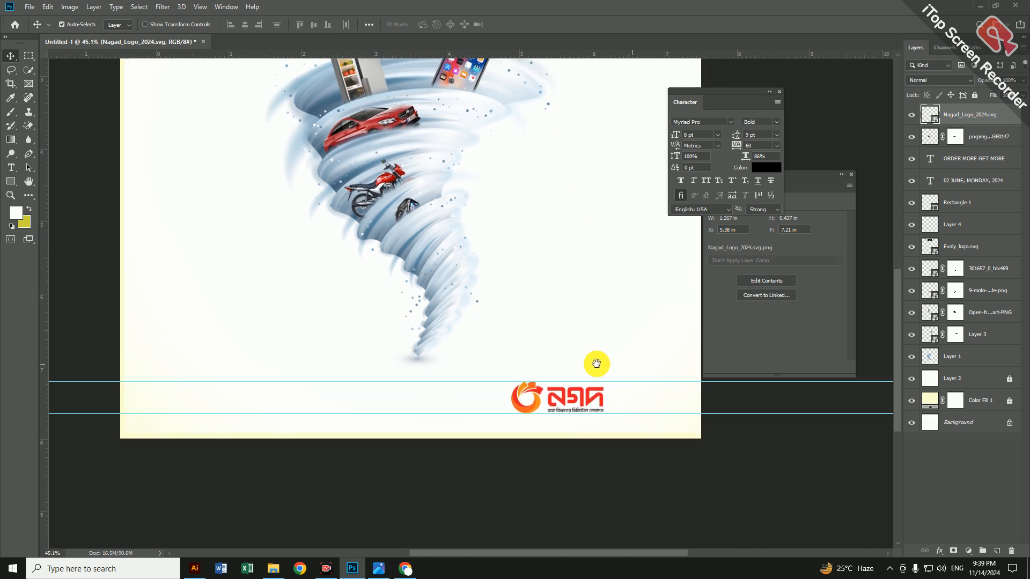
drag(570, 349, 511, 360)
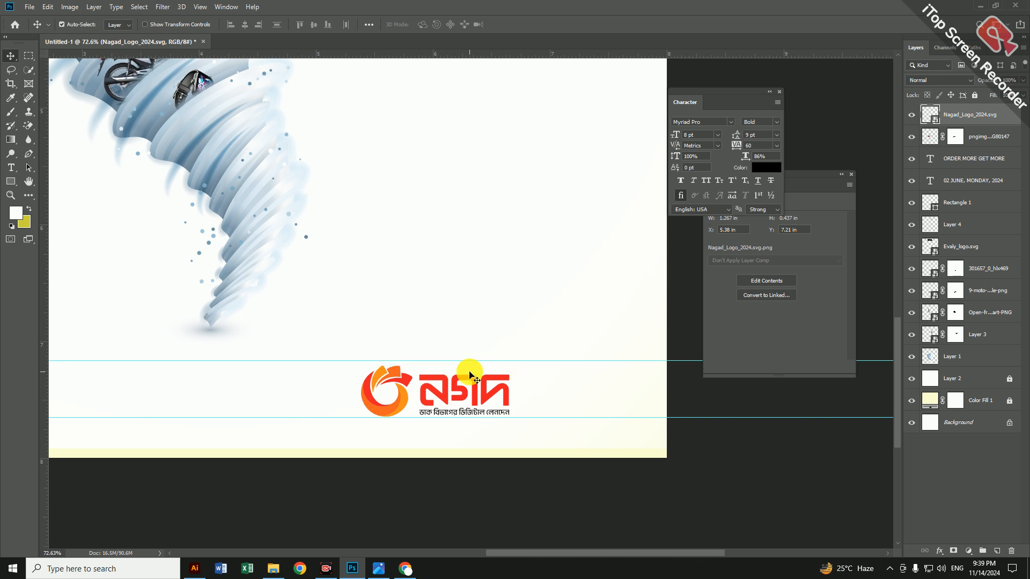
Add the text "Pay With" in Myriad Pro Bold, 8 pt, above the Nagad logo.
click(11, 167)
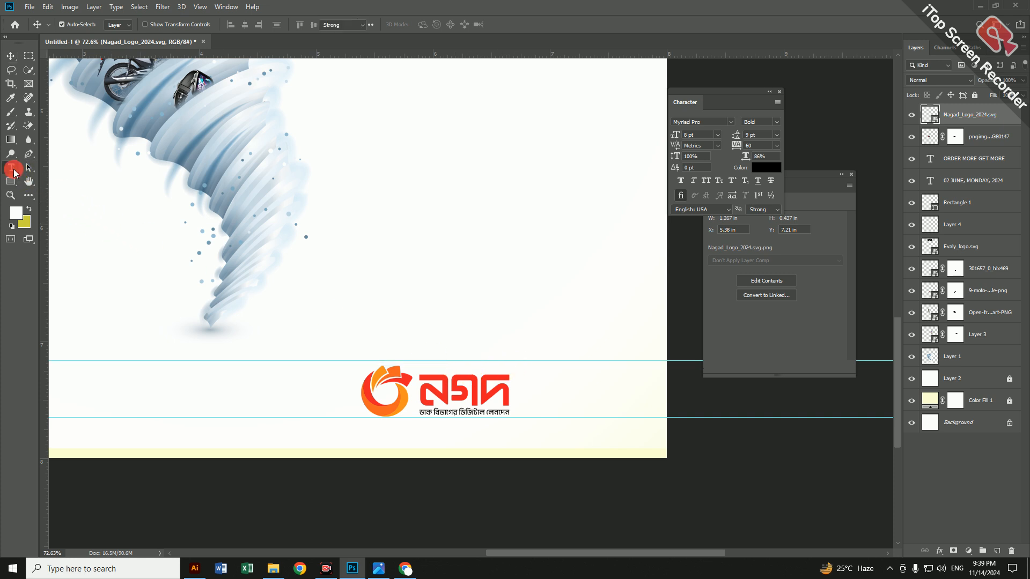
click(438, 190)
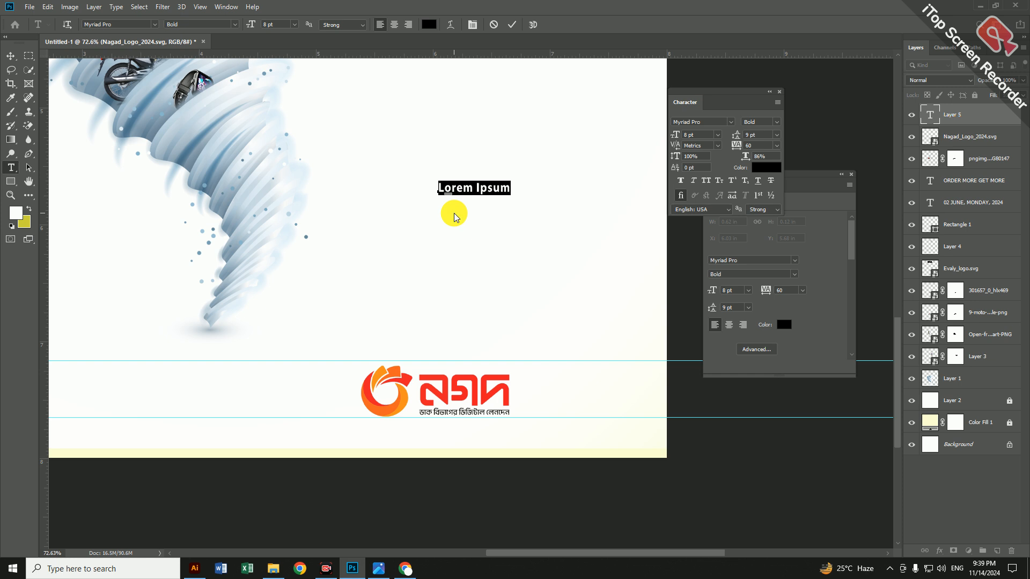
text(Pay With)
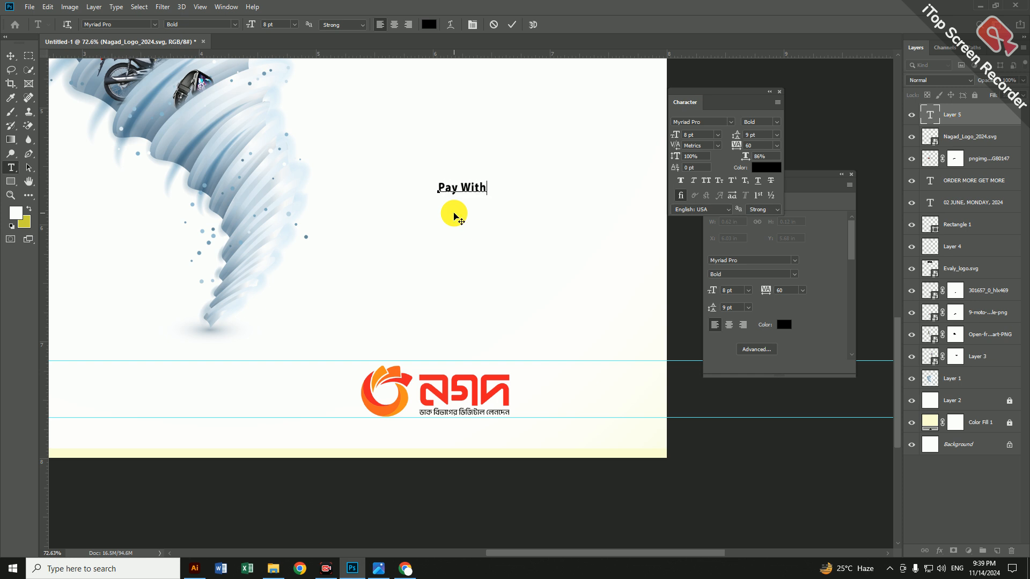
click(11, 56)
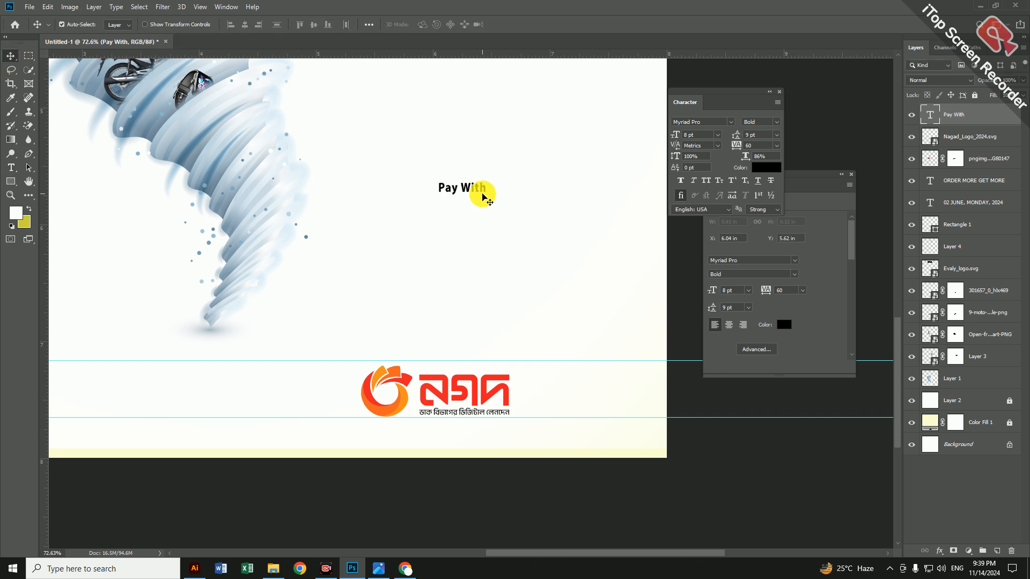
Move the "Pay With" text just above the Nagad lettering, scale it to about 7.2 pt and align it with the lettering's right end.
drag(483, 198, 506, 371)
key(ctrl+t)
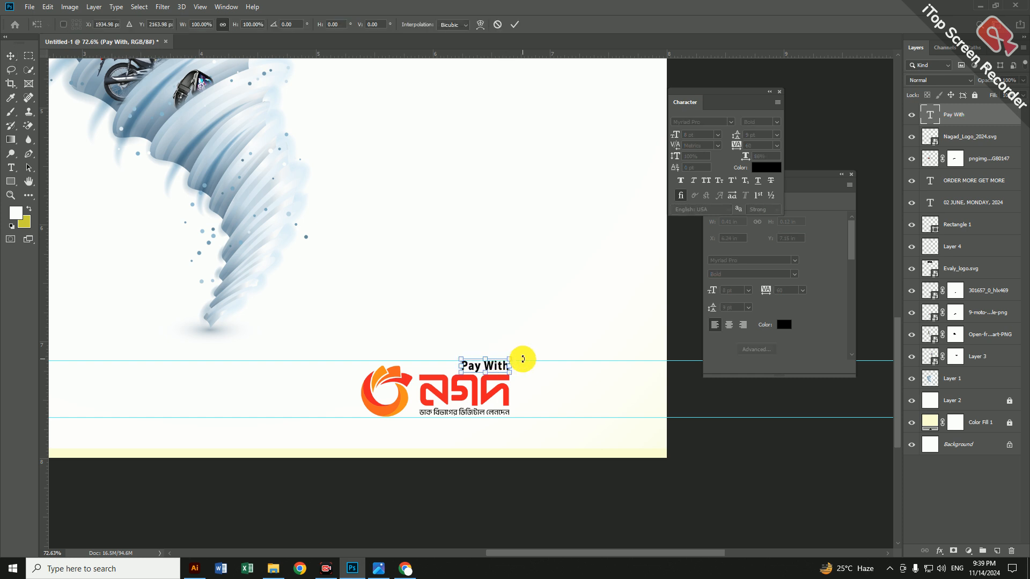
drag(507, 367, 504, 367)
key(Return)
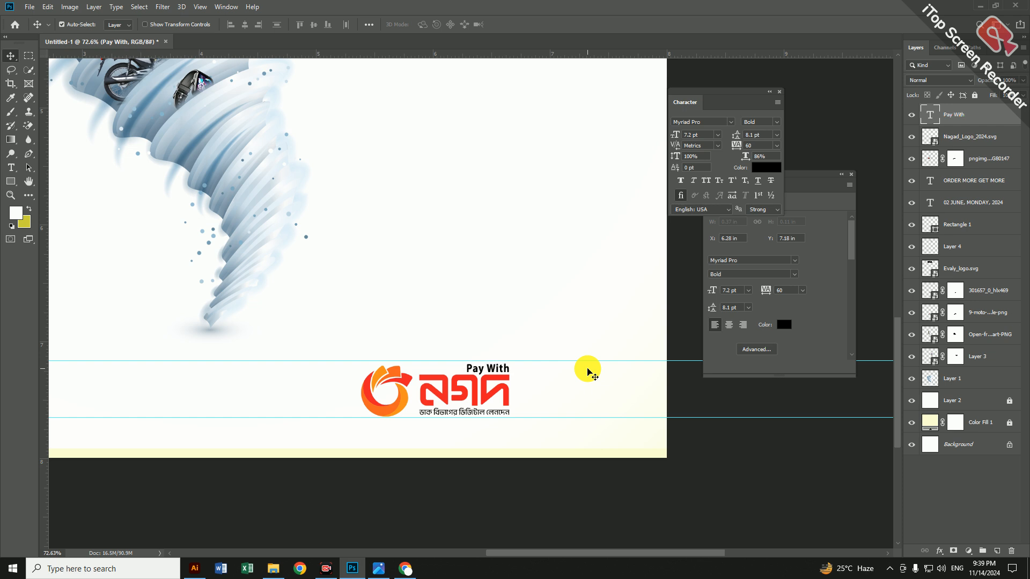
Set the foreground colour to the orange f6921e sampled from the Nagad logo's ring for the Rectangle tool.
scroll(547, 382, up, 3)
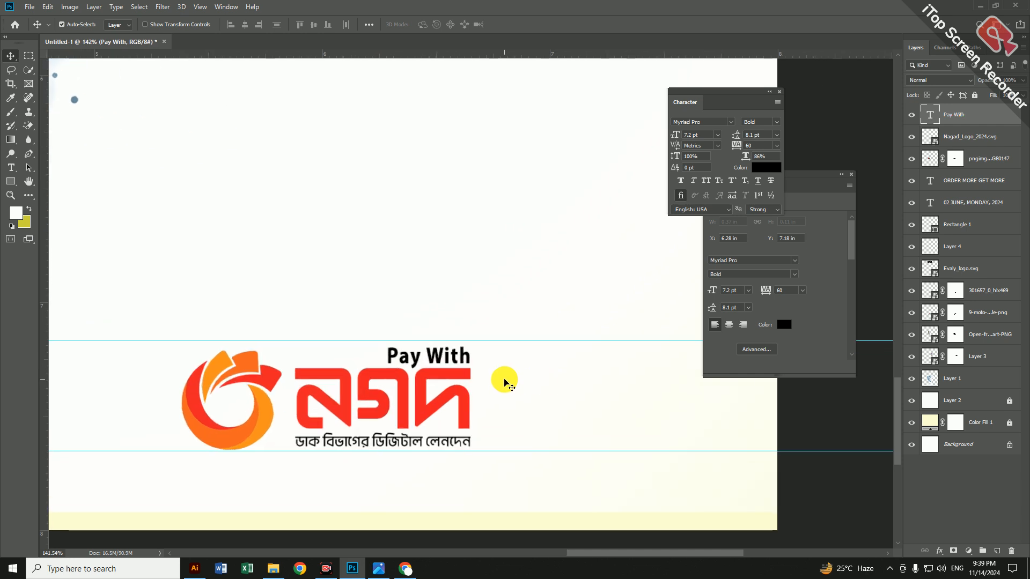
click(11, 181)
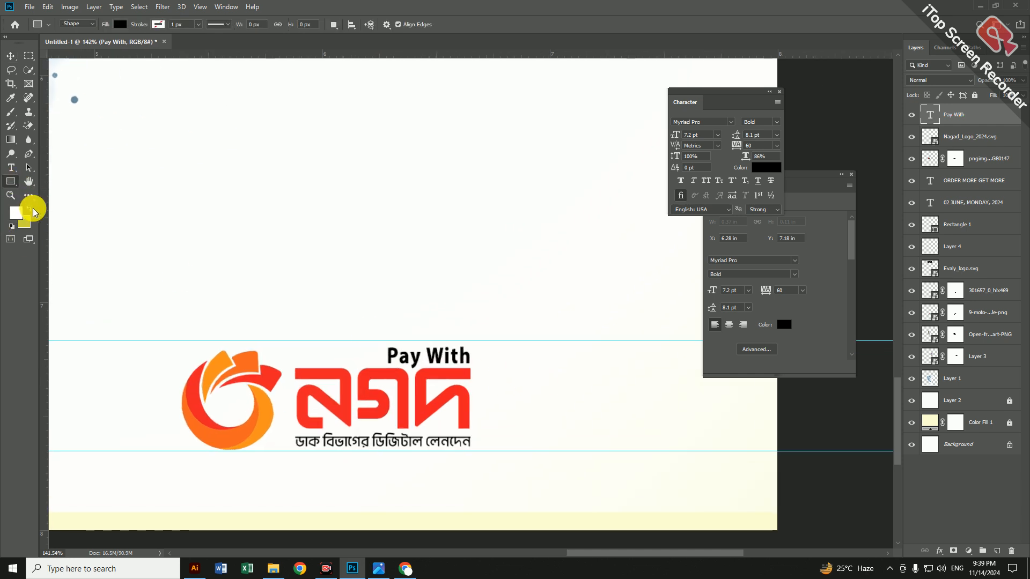
click(16, 215)
click(267, 406)
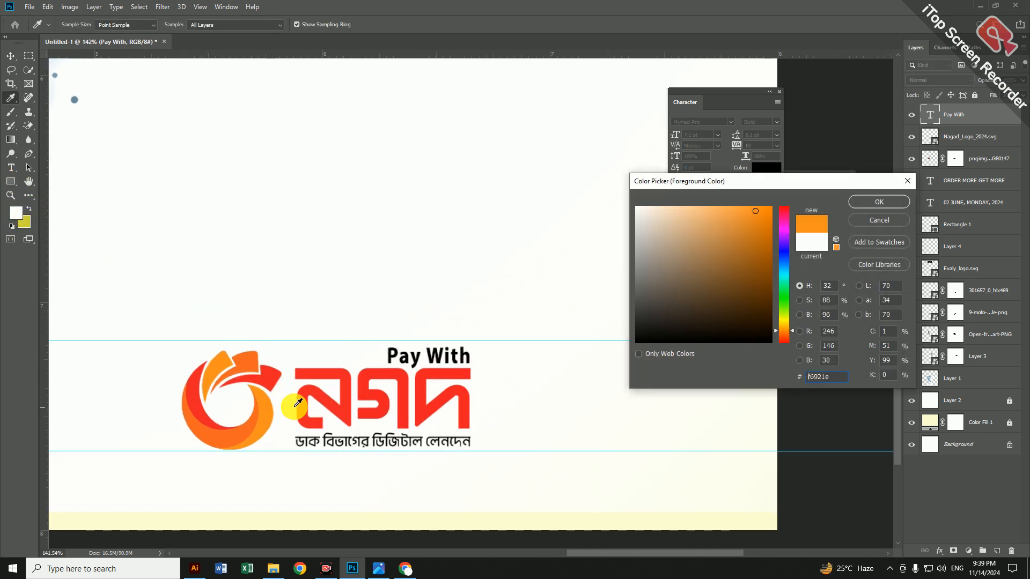
click(879, 202)
Draw a 3 by 146 px orange divider between the guides beside the Nagad logo and nudge it left to X 2009 px.
scroll(482, 370, up, 2)
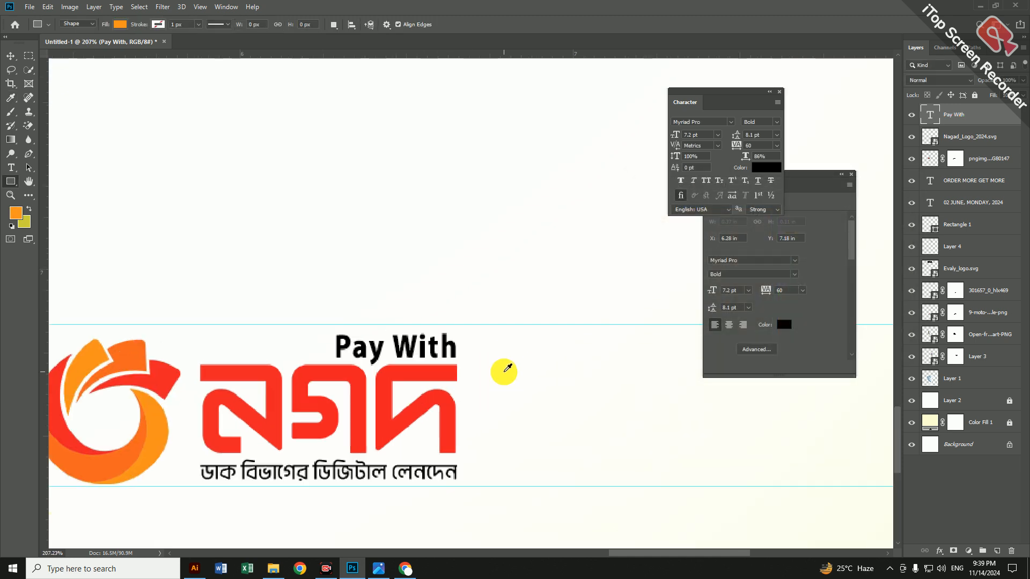
drag(480, 324, 479, 485)
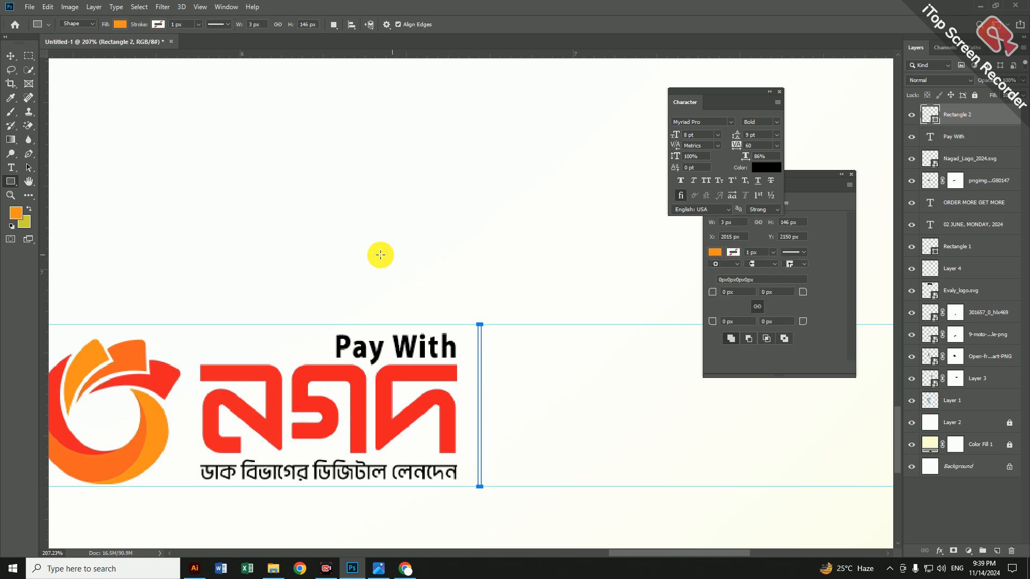
click(12, 54)
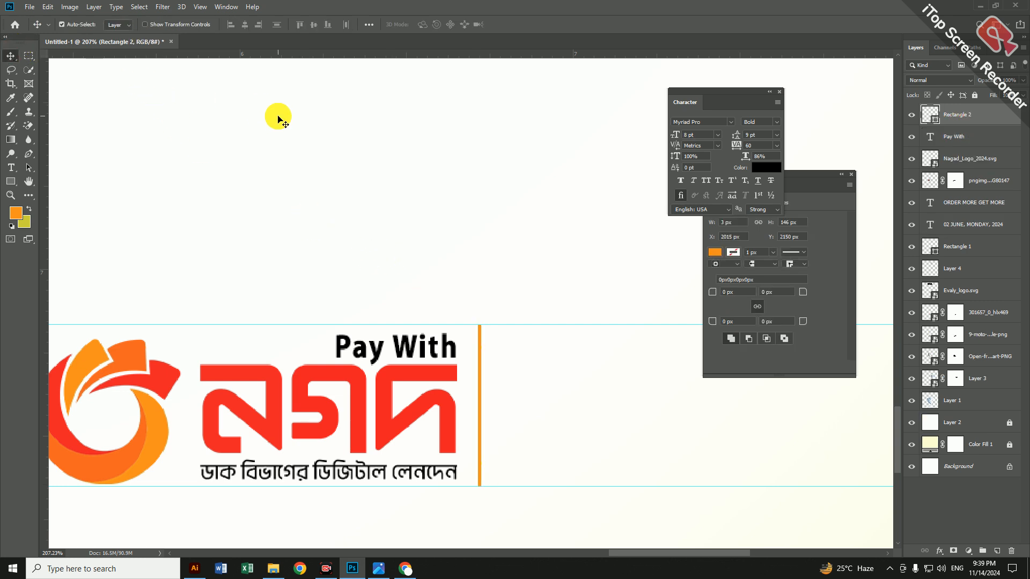
key(Left)
key(Left)
key(Left)
key(Left)
key(Left)
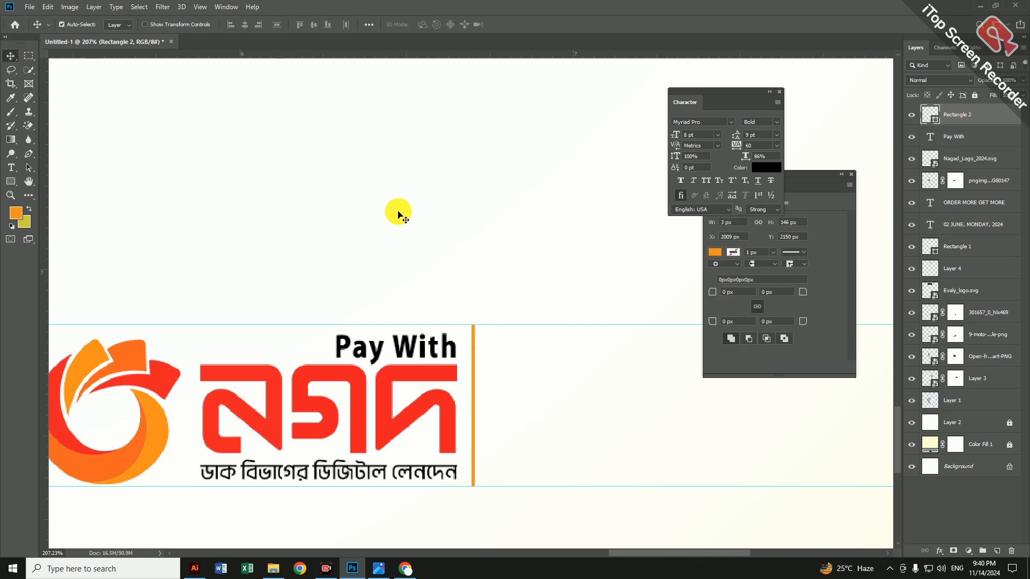
Check the cashback wording in the reference poster and add the text "GET UP TO" in Bebas Kai above the Nagad logo.
click(379, 568)
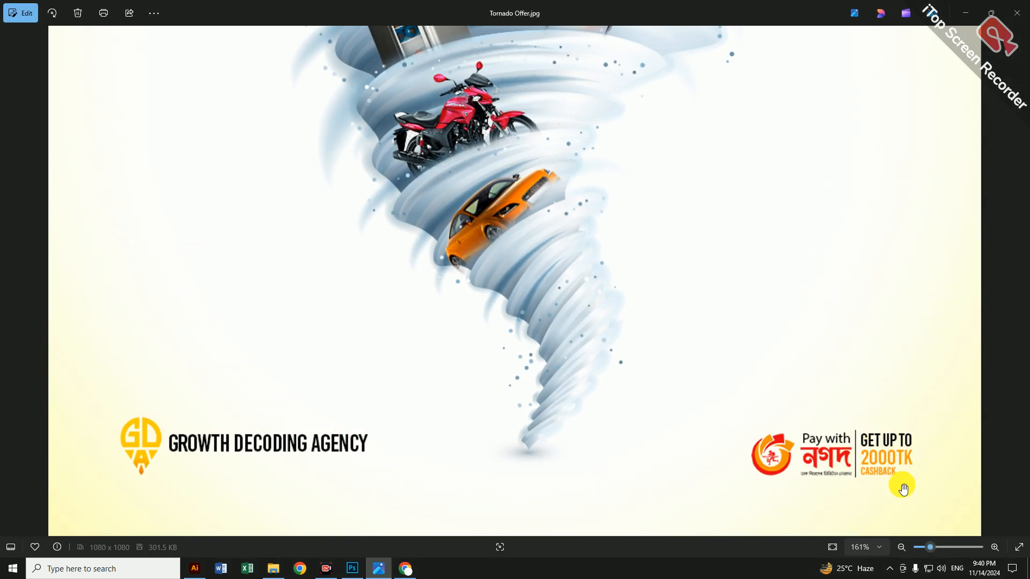
click(965, 13)
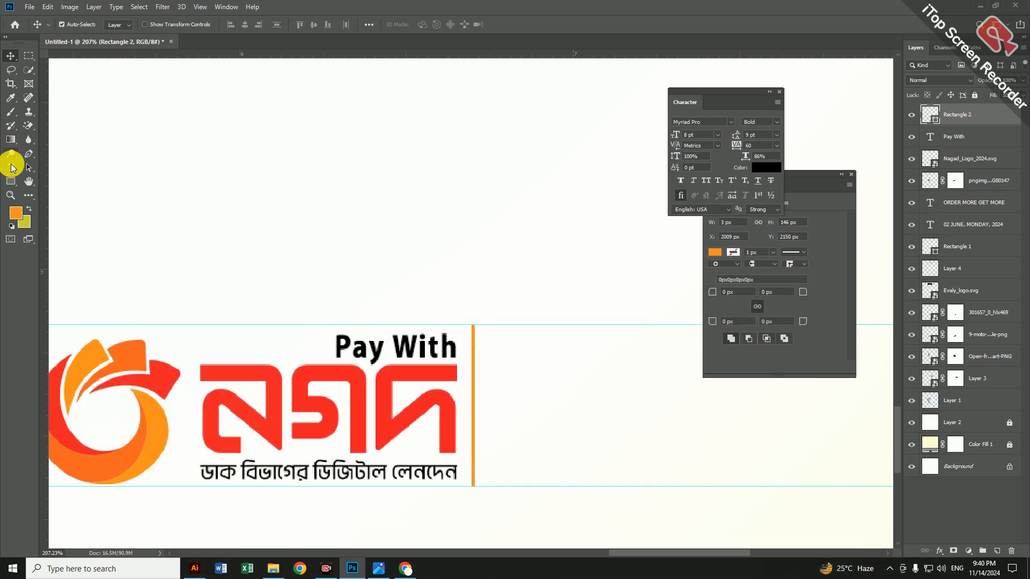
click(10, 168)
click(152, 29)
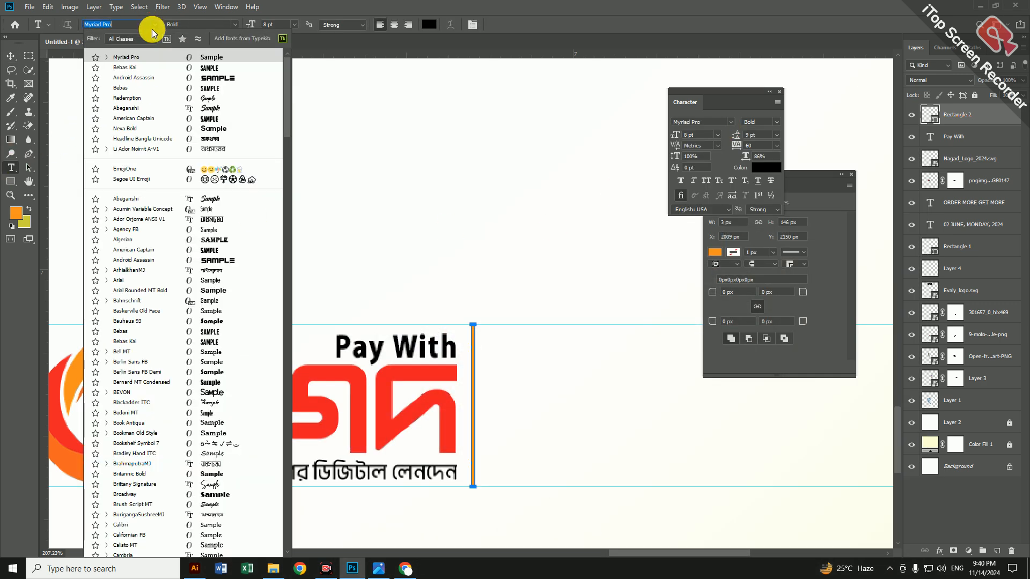
click(158, 75)
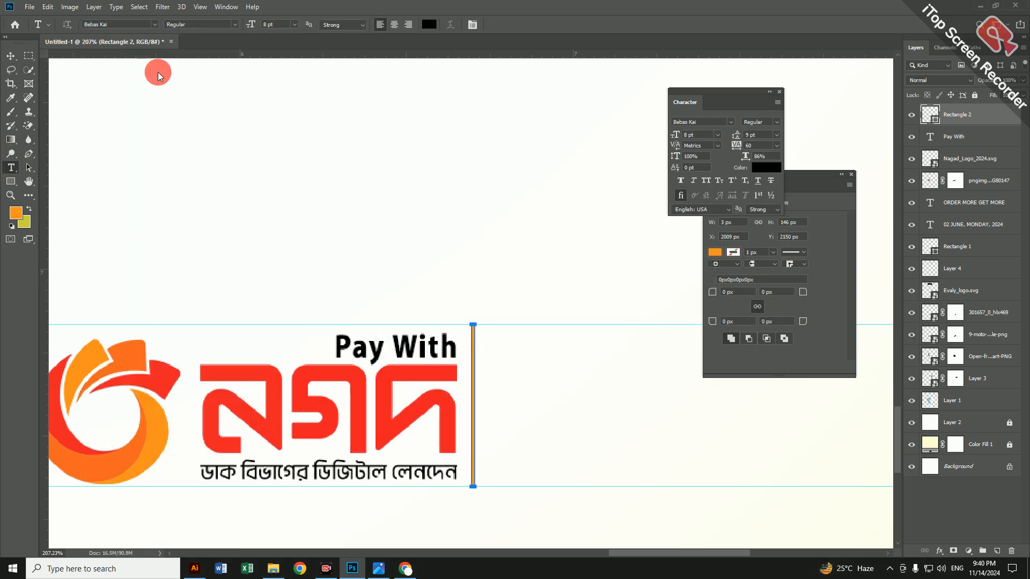
click(373, 203)
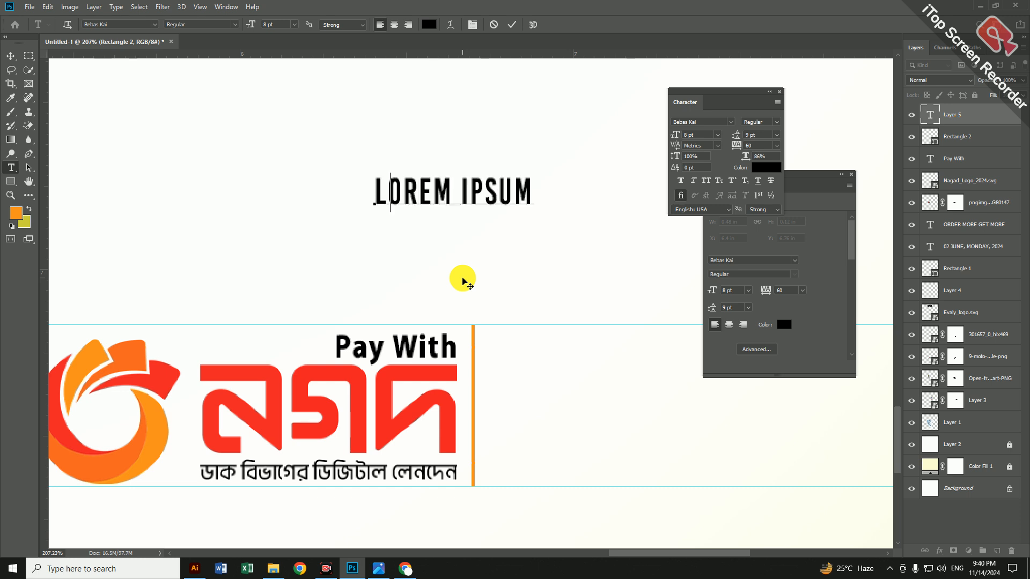
text(GET UP TO)
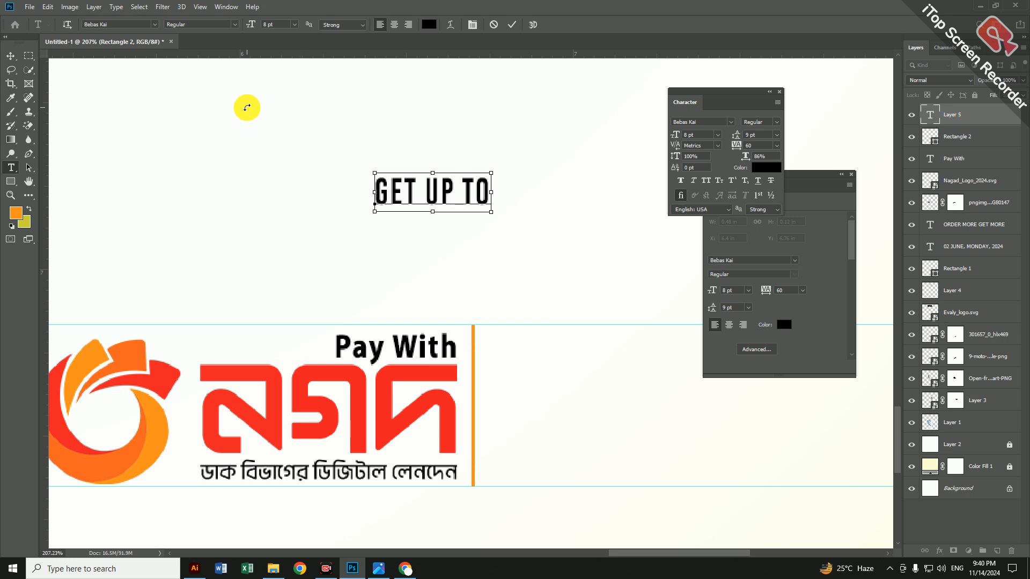
Change the font of the whole "GET UP TO" text to American Captain.
key(ctrl+a)
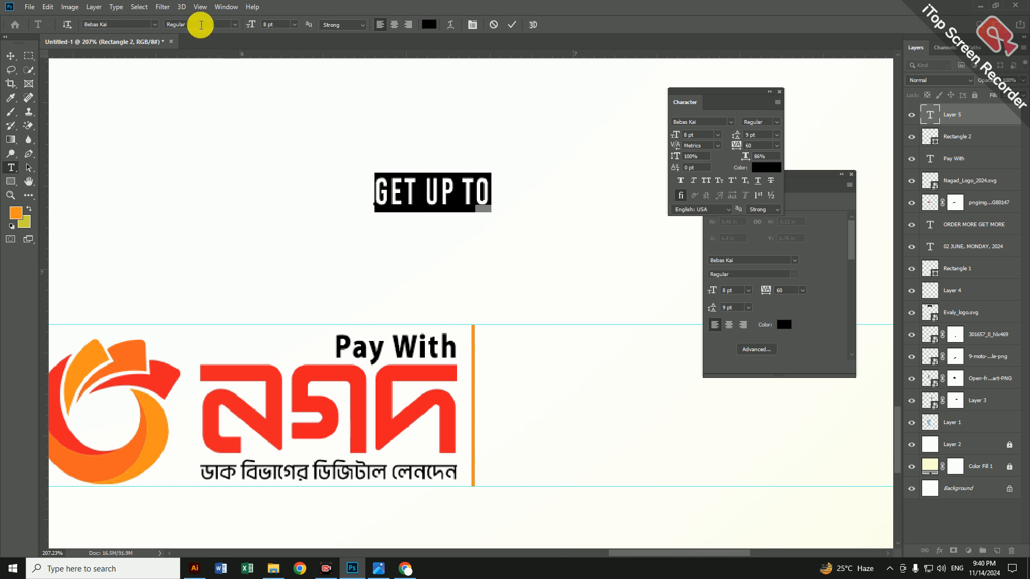
click(153, 25)
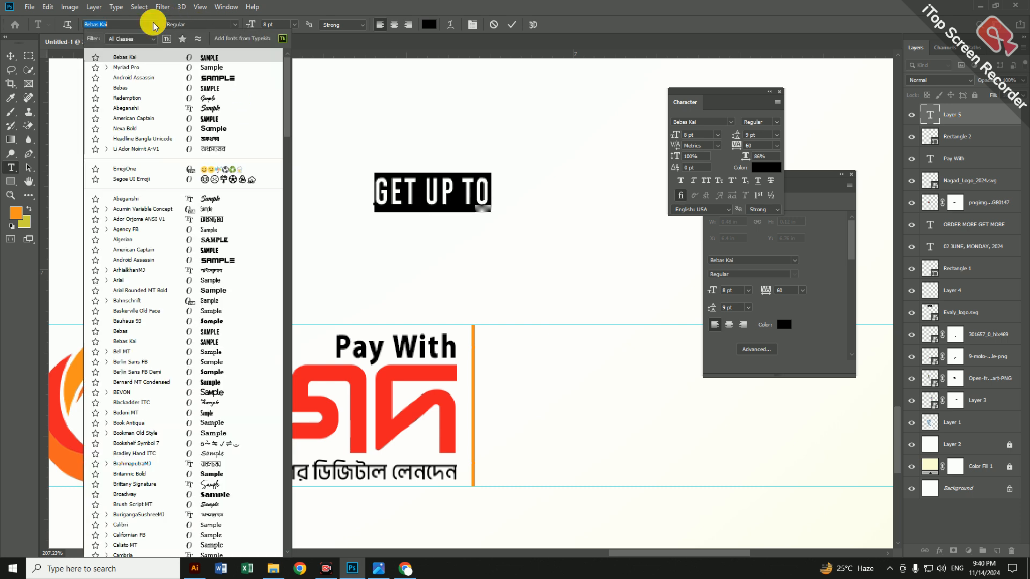
click(184, 119)
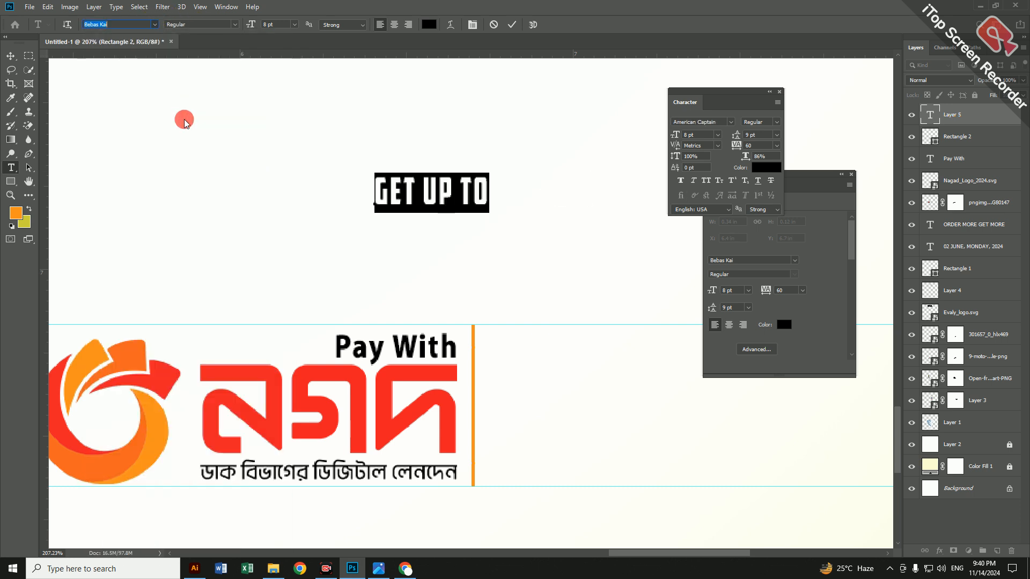
Move the "GET UP TO" text between the guides beside the orange divider and scale it up to 13.35 pt.
click(11, 56)
drag(450, 202, 556, 364)
scroll(555, 364, down, 5)
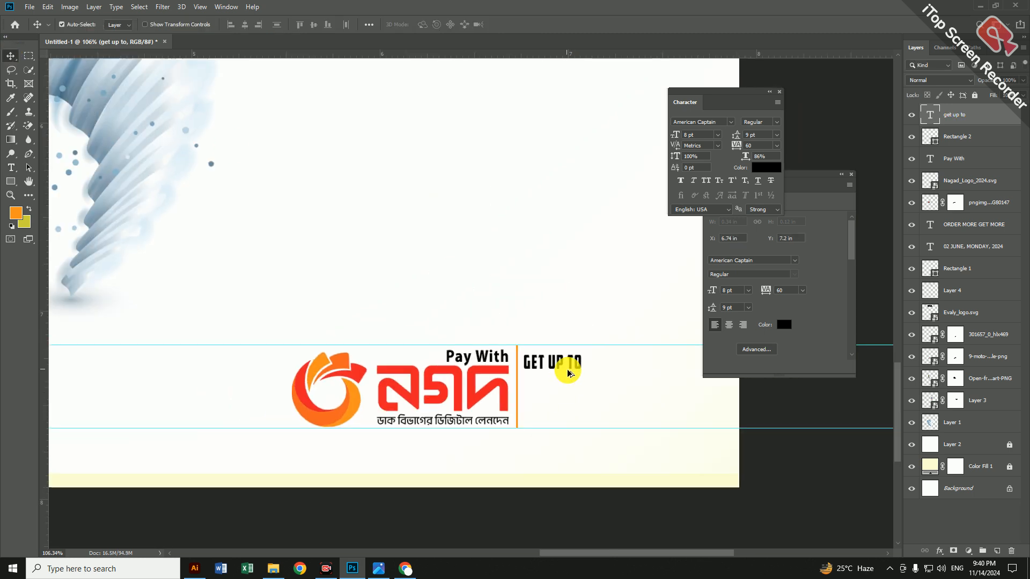
key(ctrl+t)
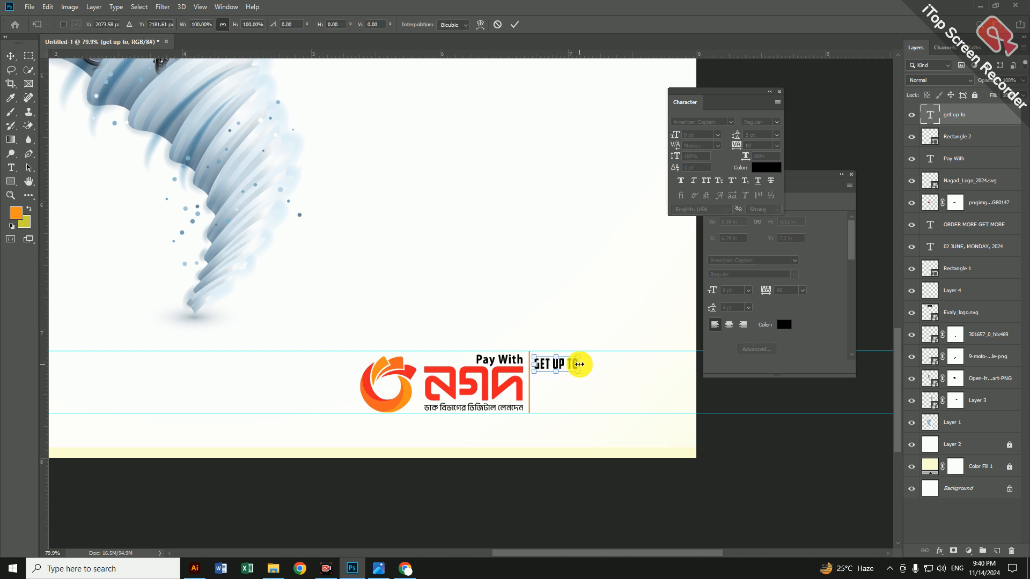
drag(578, 364, 575, 388)
key(Return)
Change the copy of the text below "GET UP TO" to "2000 TK", checking the wording in the reference poster.
key(t)
click(574, 388)
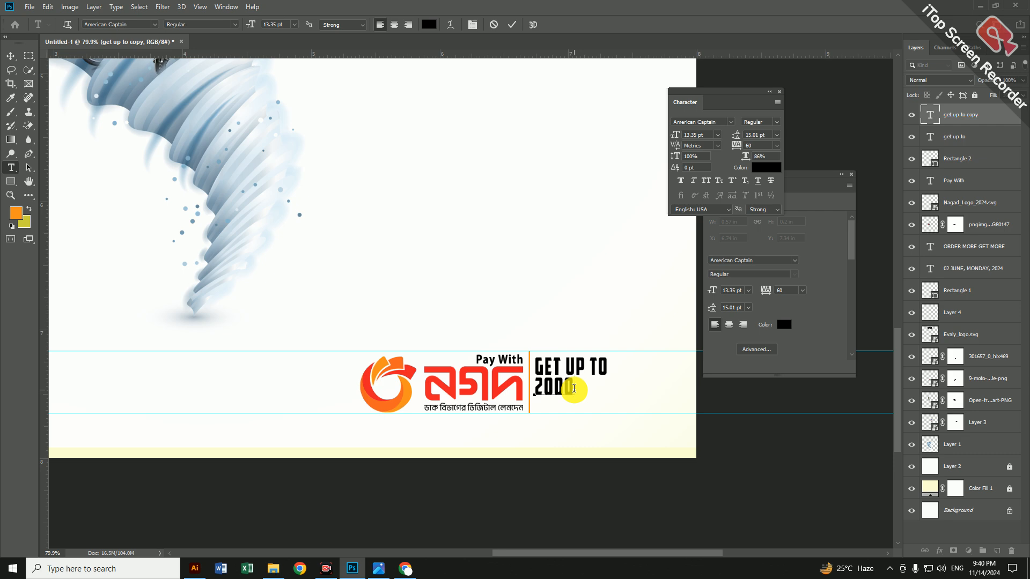
click(378, 569)
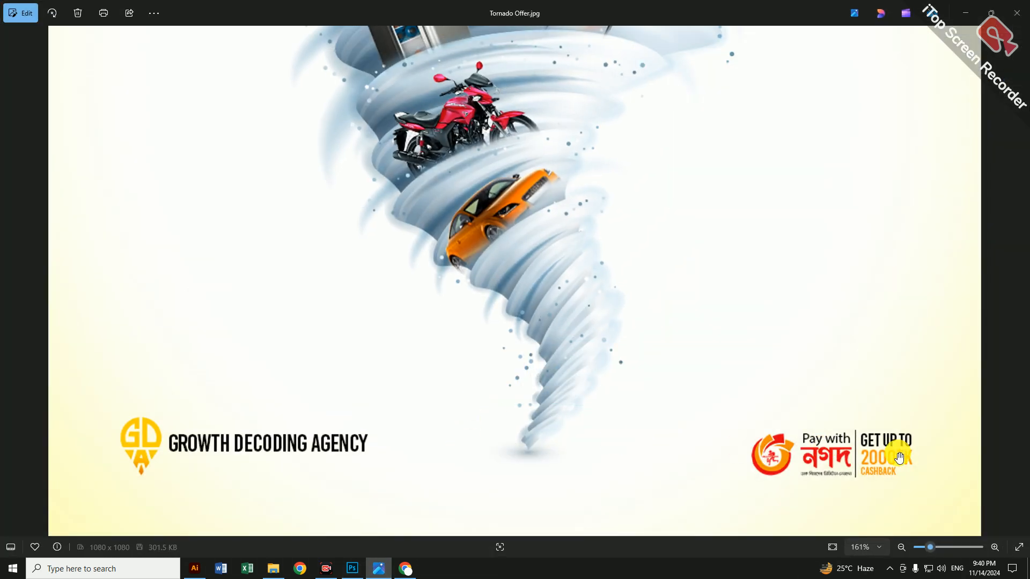
key(alt+Tab)
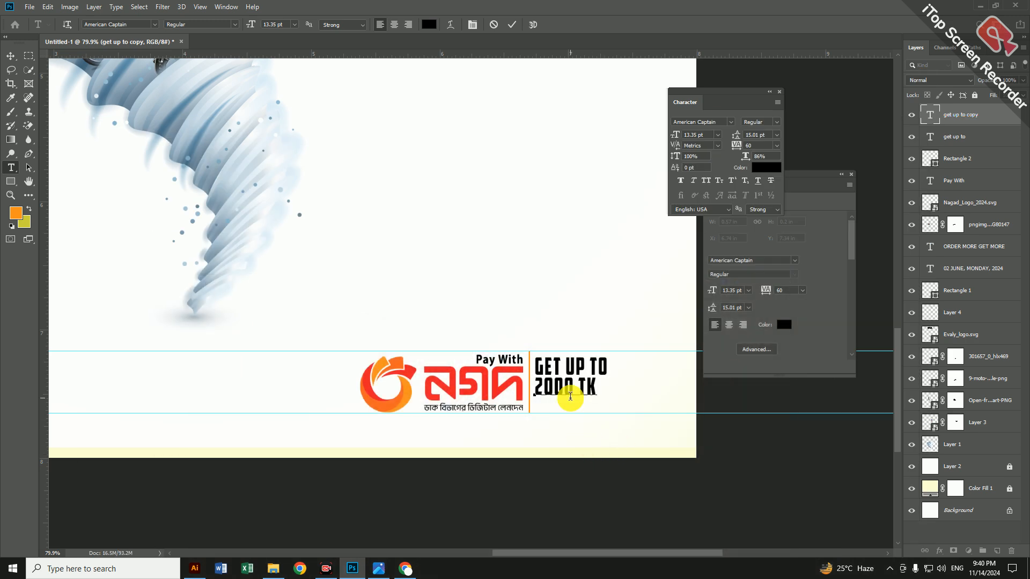
click(11, 55)
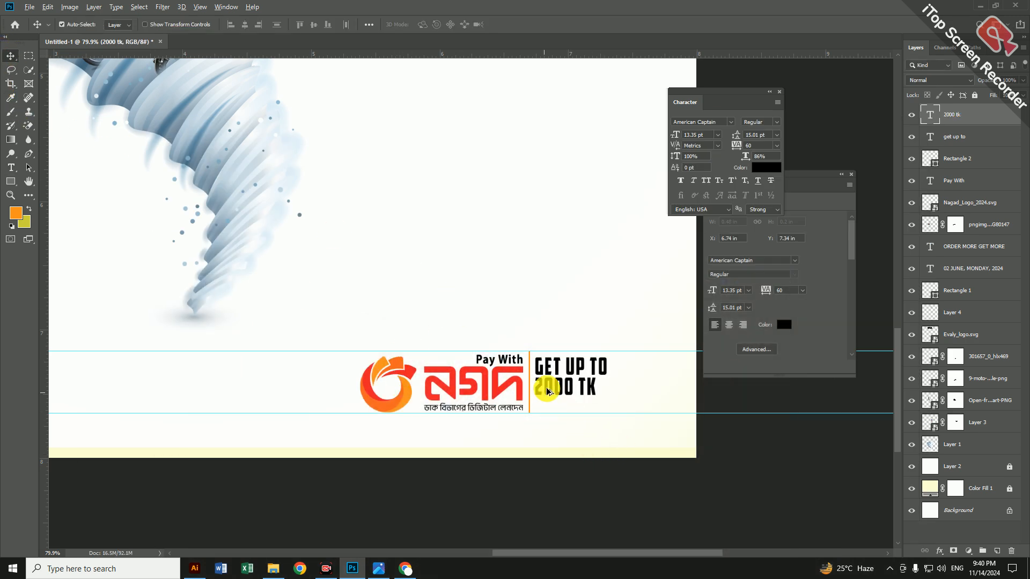
Duplicate "2000 TK" just below itself and replace the copy's wording with "CASHBACK".
drag(571, 389, 570, 402)
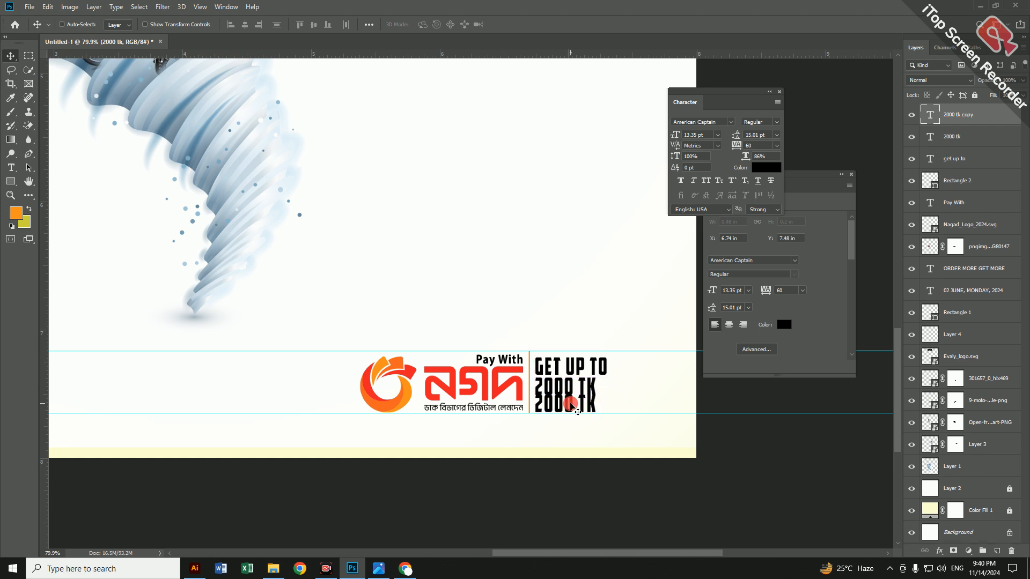
double_click(570, 402)
key(BackSpace)
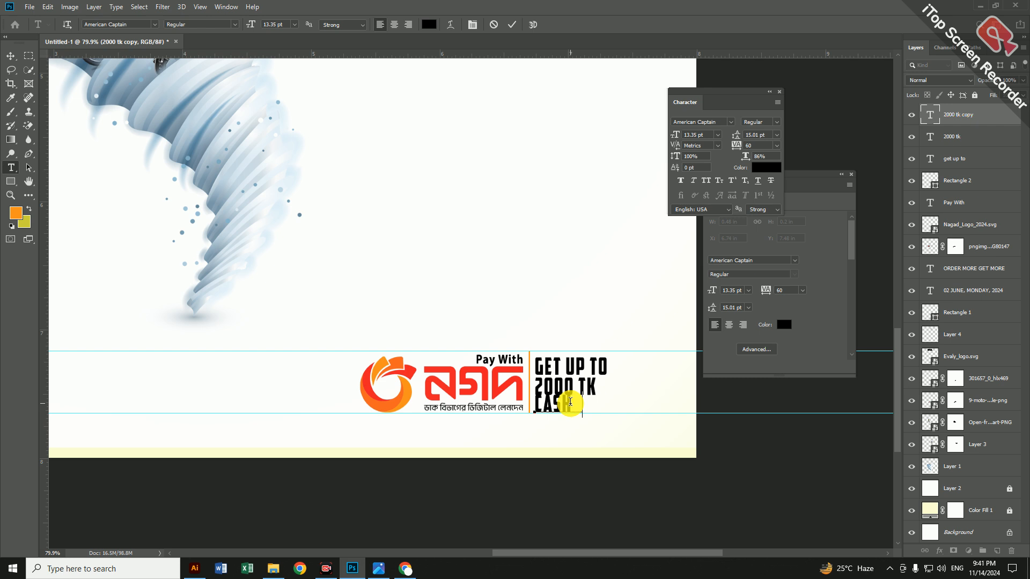
Reduce the "CASHBACK" text to 7.35 pt and shift "2000 TK" slightly down between the other two lines.
double_click(570, 402)
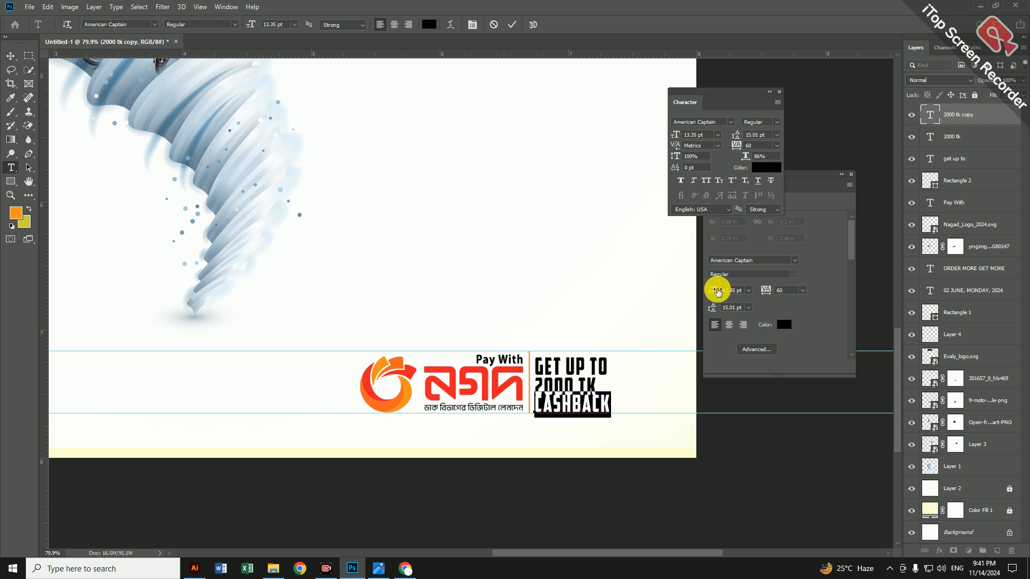
drag(715, 289, 711, 292)
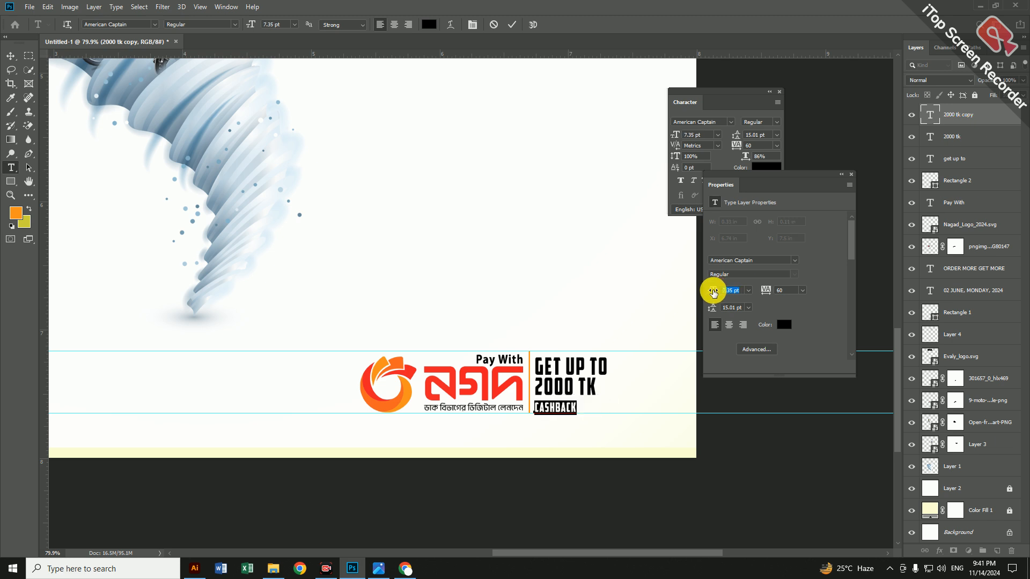
click(11, 55)
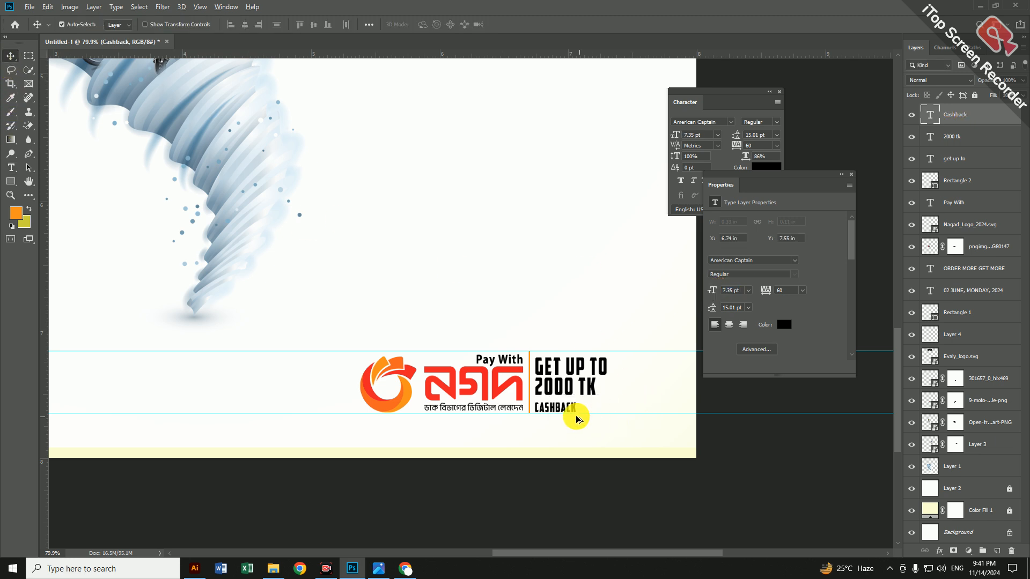
scroll(570, 414, up, 3)
mouse_move(536, 371)
mouse_down()
mouse_move(524, 345)
mouse_move(543, 385)
mouse_up()
click(550, 404)
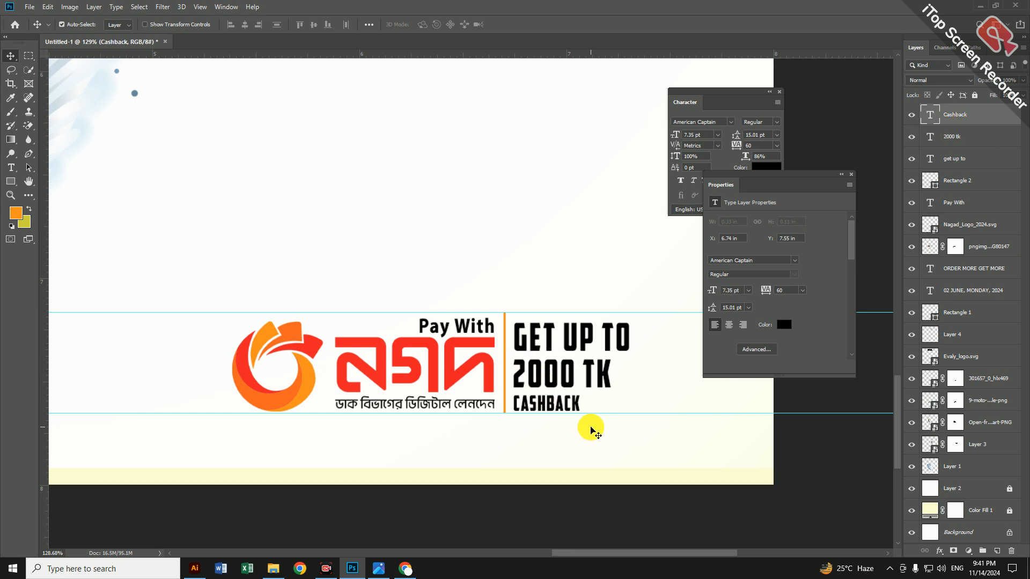
Recolour the "2000 TK" and "CASHBACK" texts with the orange foreground colour.
double_click(560, 366)
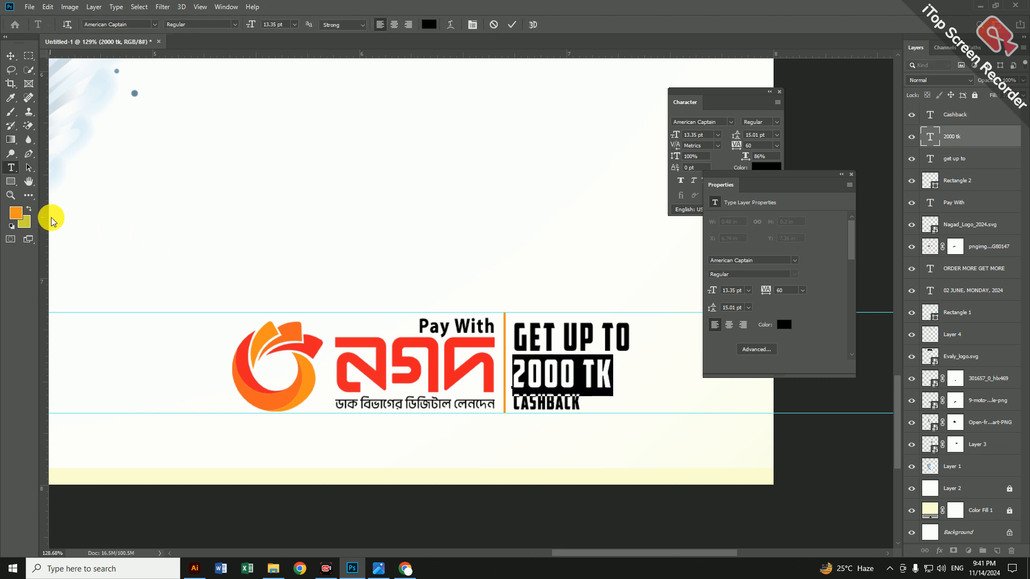
key(alt+BackSpace)
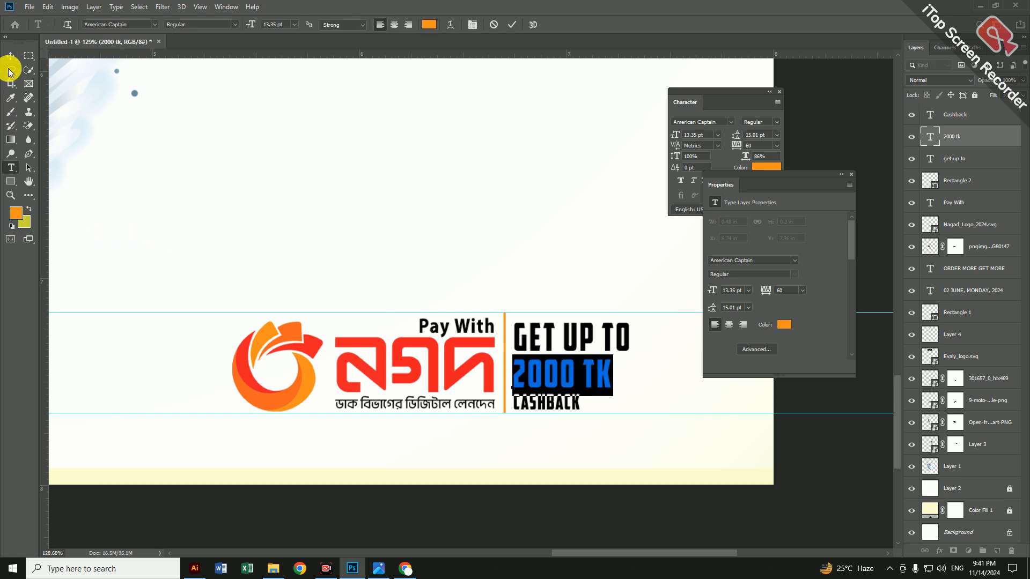
click(540, 409)
double_click(545, 405)
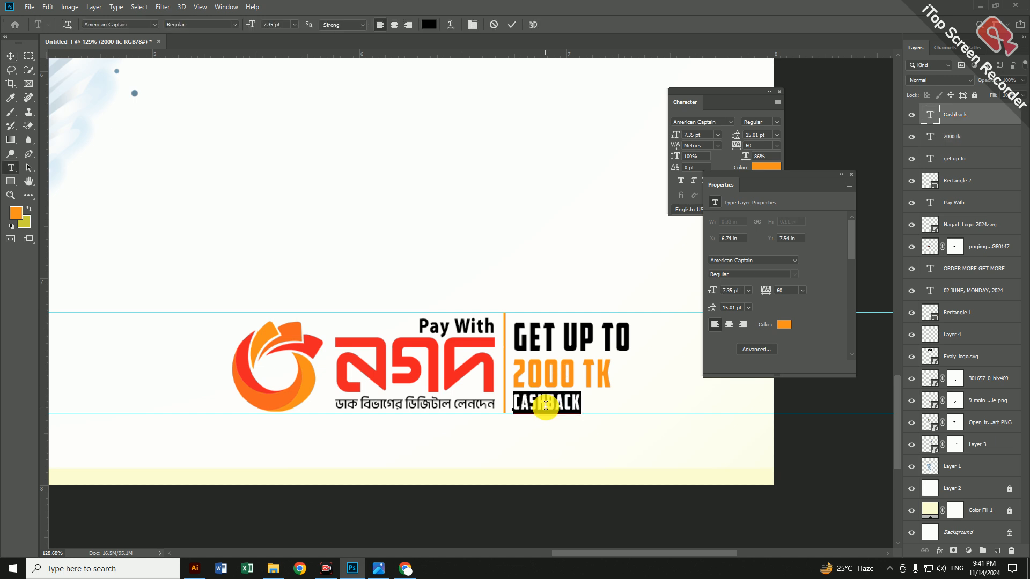
key(alt+BackSpace)
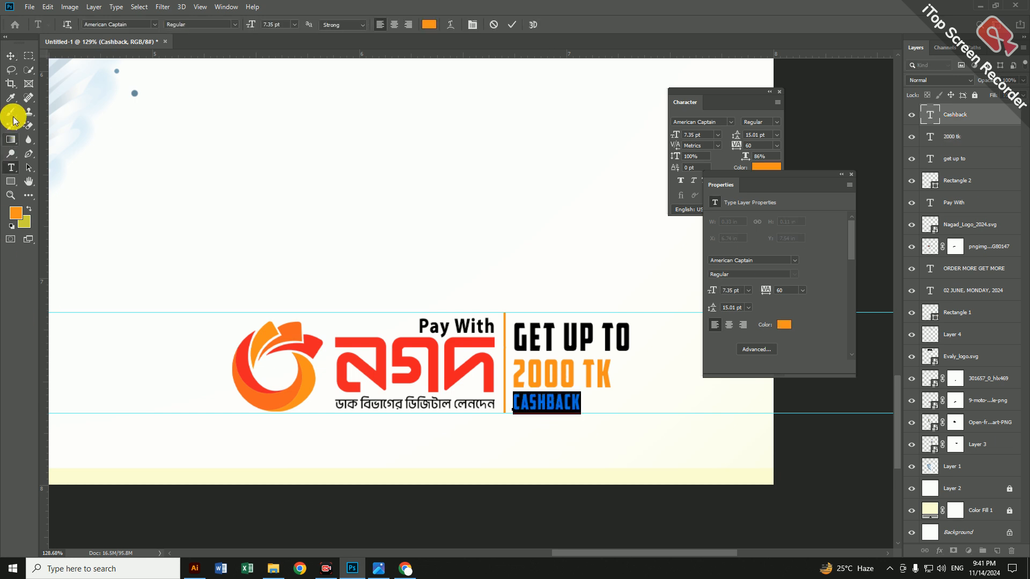
click(10, 55)
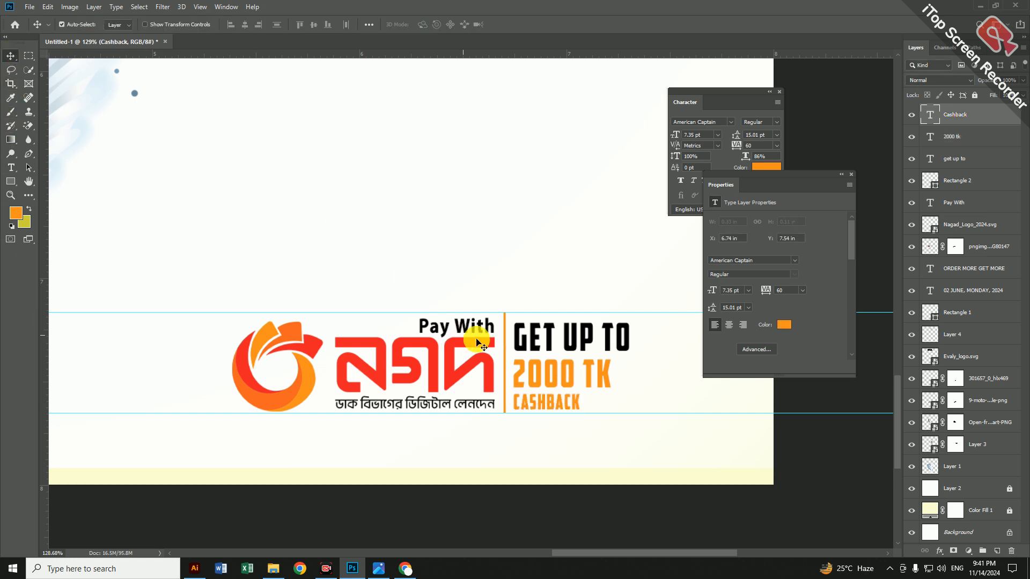
Recolour the "CASHBACK" text with the red sampled from the Nagad logo's lettering.
double_click(552, 407)
click(15, 213)
click(412, 337)
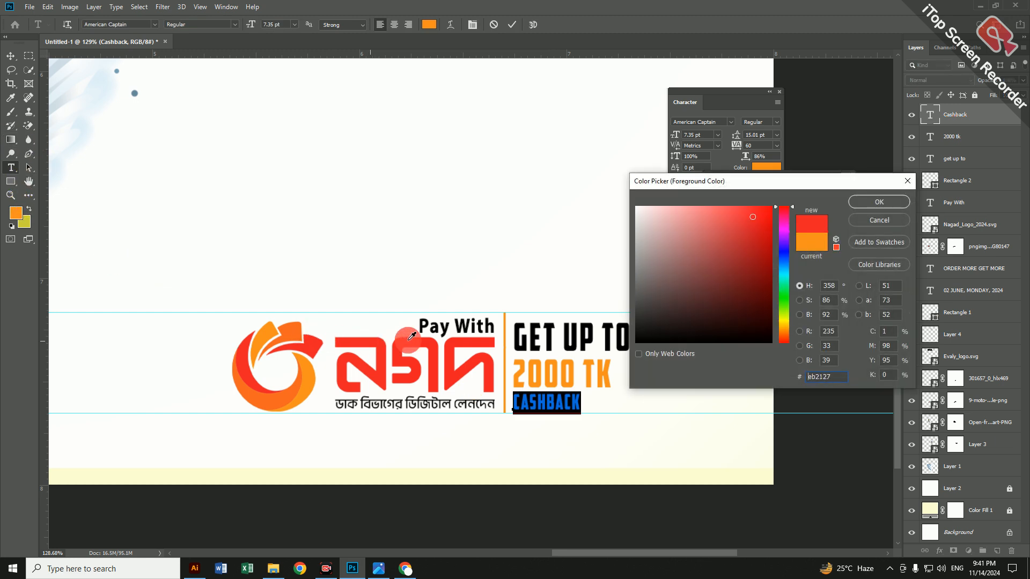
click(879, 224)
click(859, 201)
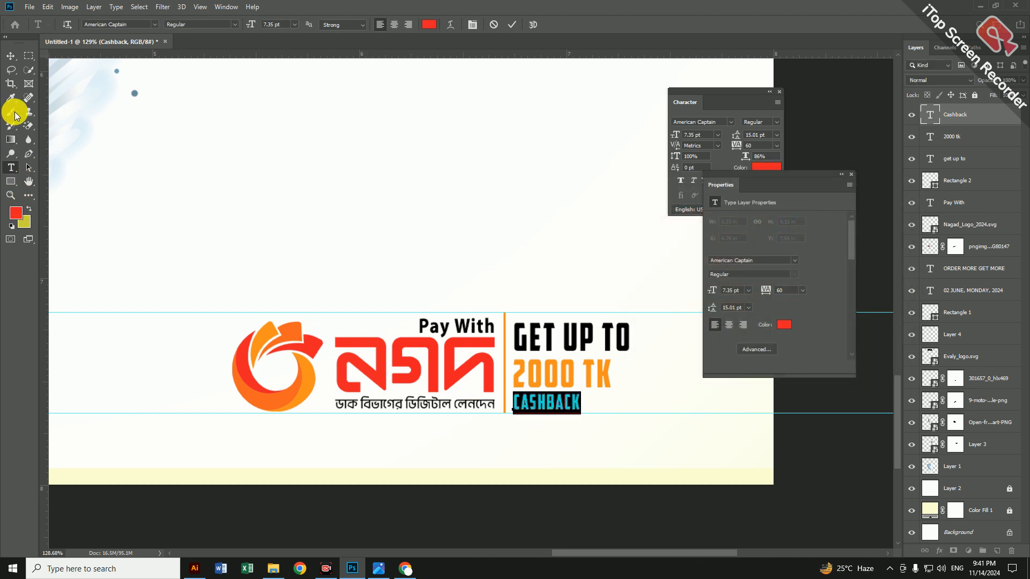
click(10, 55)
Review the whole poster and compare its foot with the reference image Tornado Offer.jpg.
scroll(479, 290, down, 3)
scroll(480, 293, down, 1)
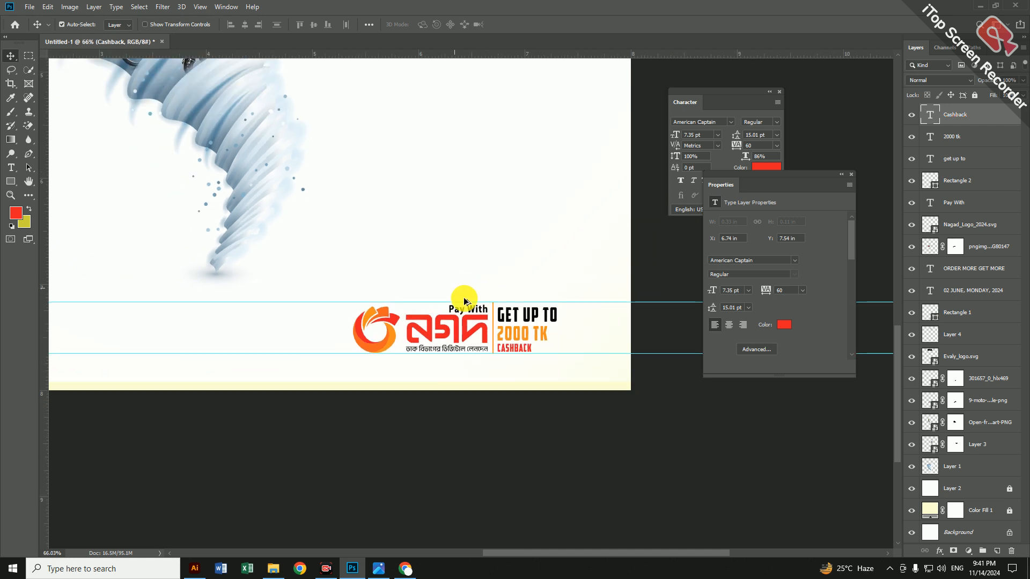
scroll(536, 353, down, 2)
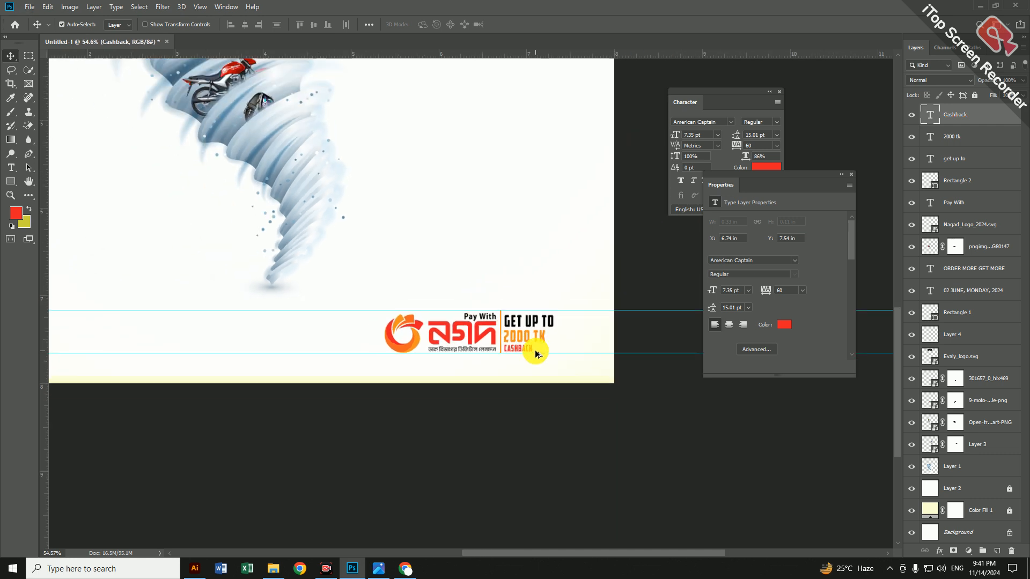
scroll(535, 346, down, 1)
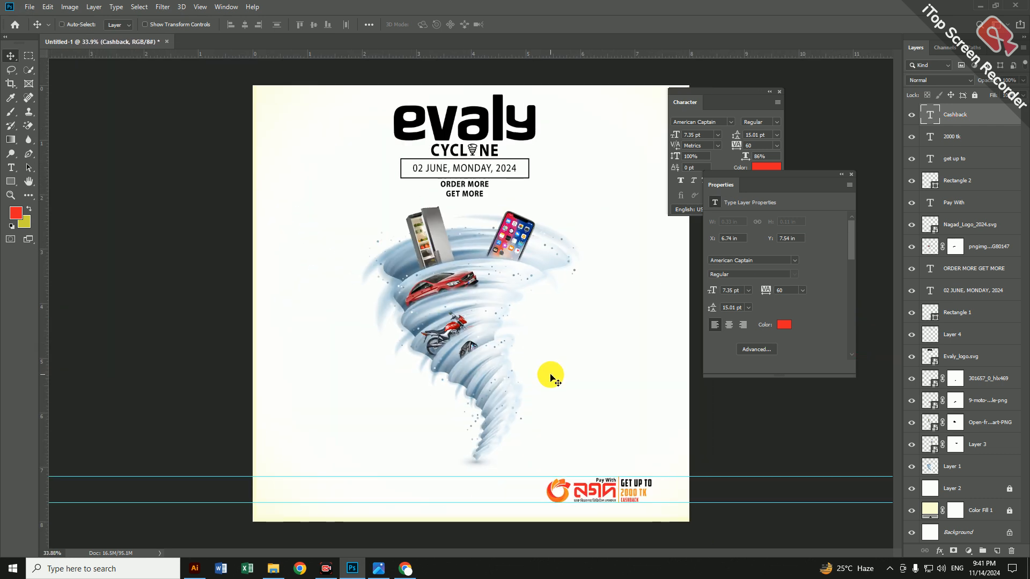
scroll(550, 375, up, 1)
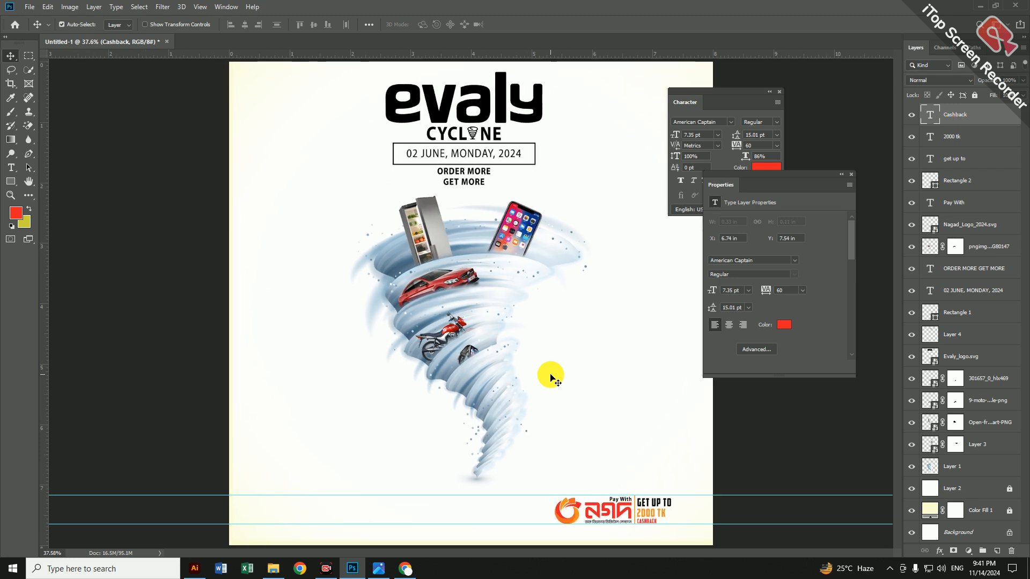
click(405, 564)
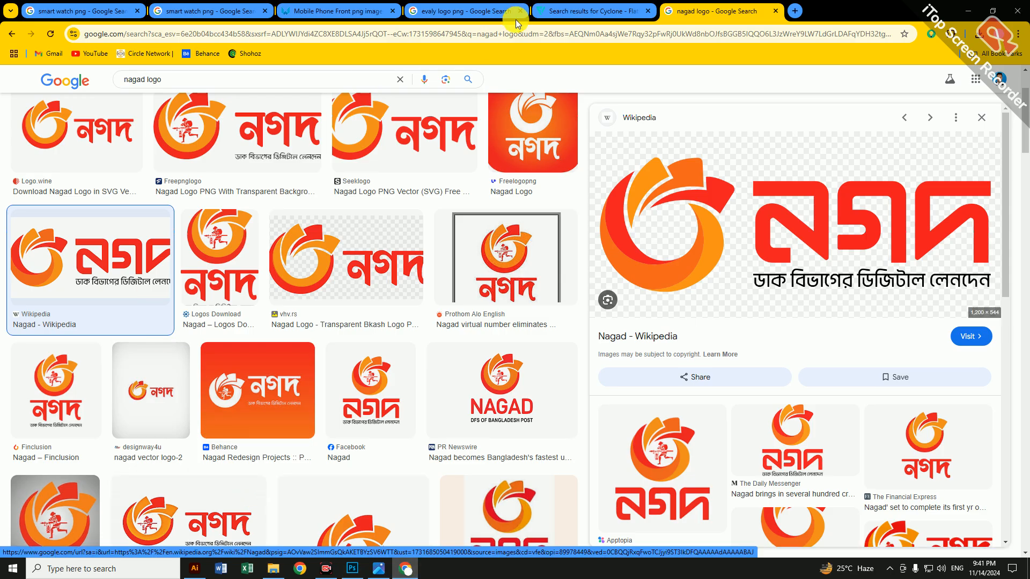
click(378, 568)
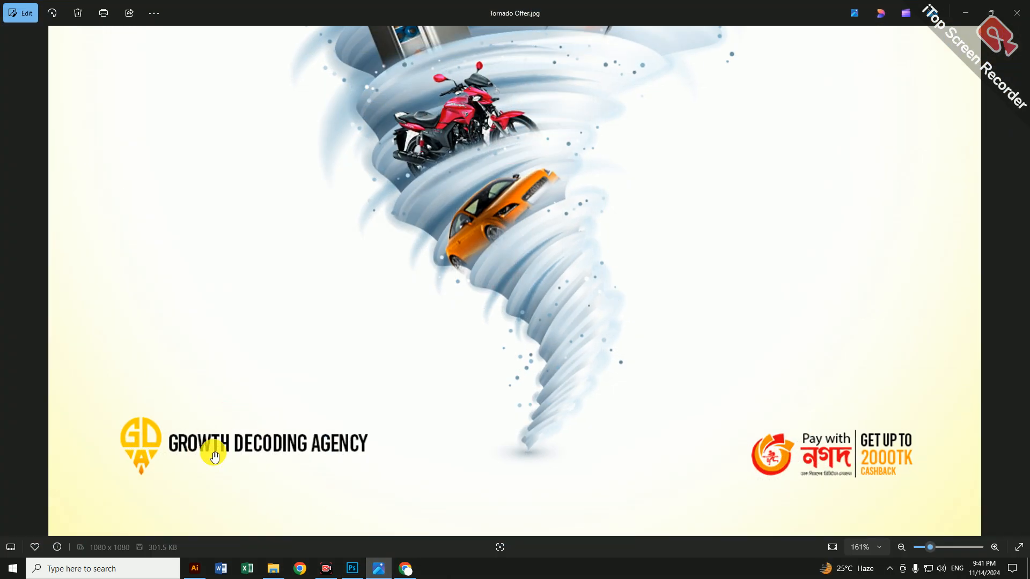
click(377, 568)
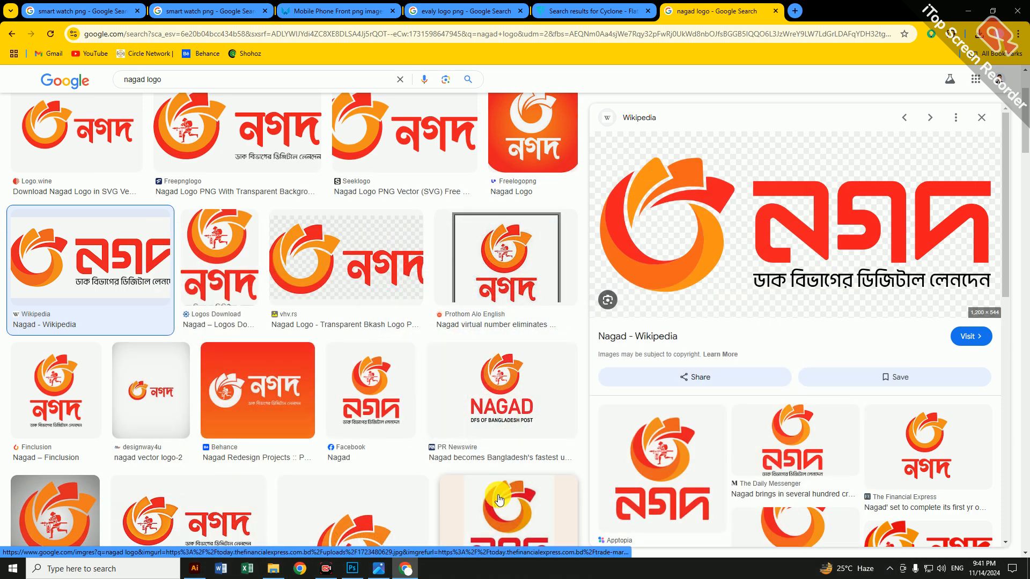
click(376, 569)
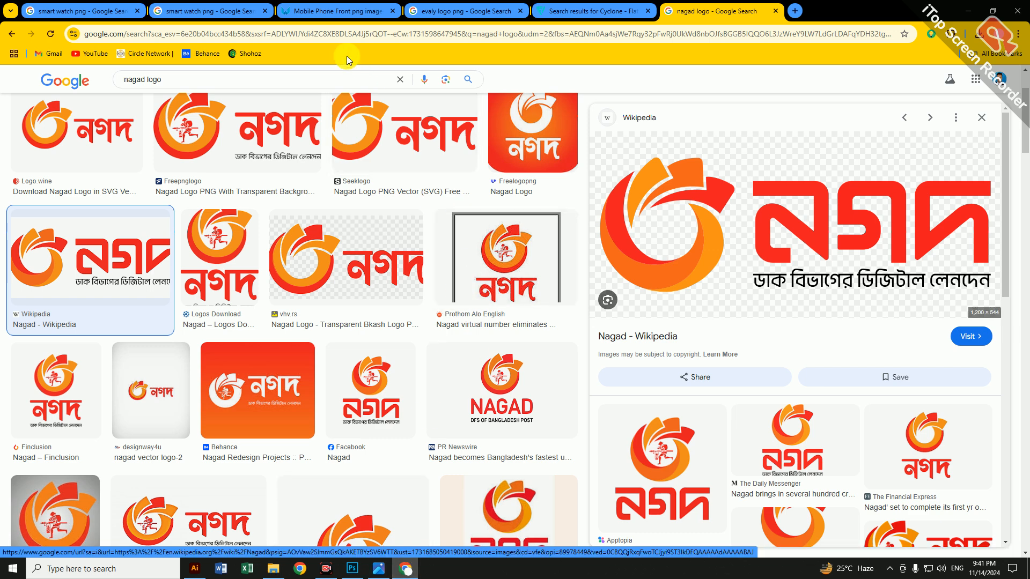
Search Google Images for "fb logo" in place of the Nagad logo search.
drag(198, 75, 21, 76)
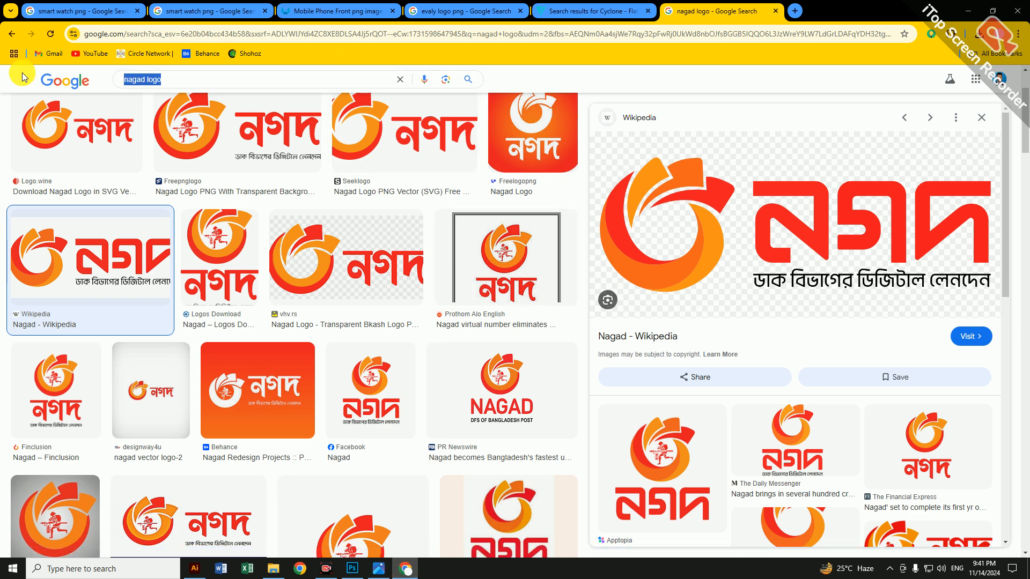
text(fb)
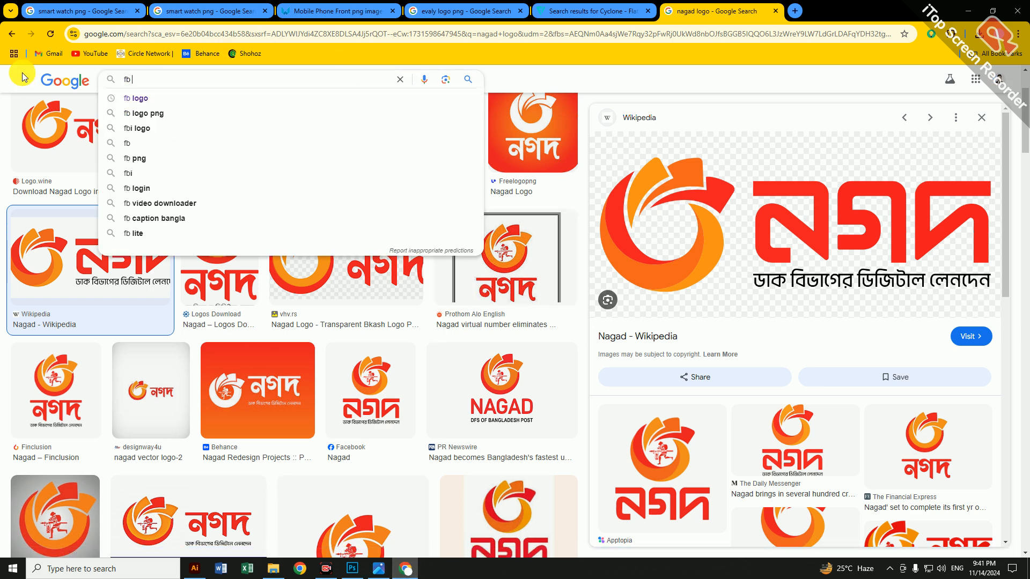
text( logo)
key(Return)
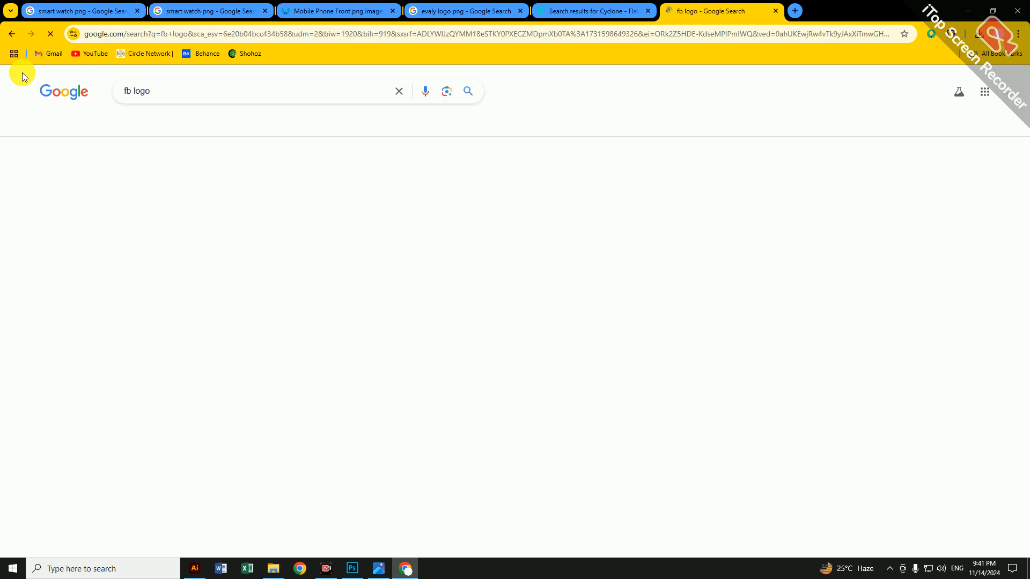
click(63, 223)
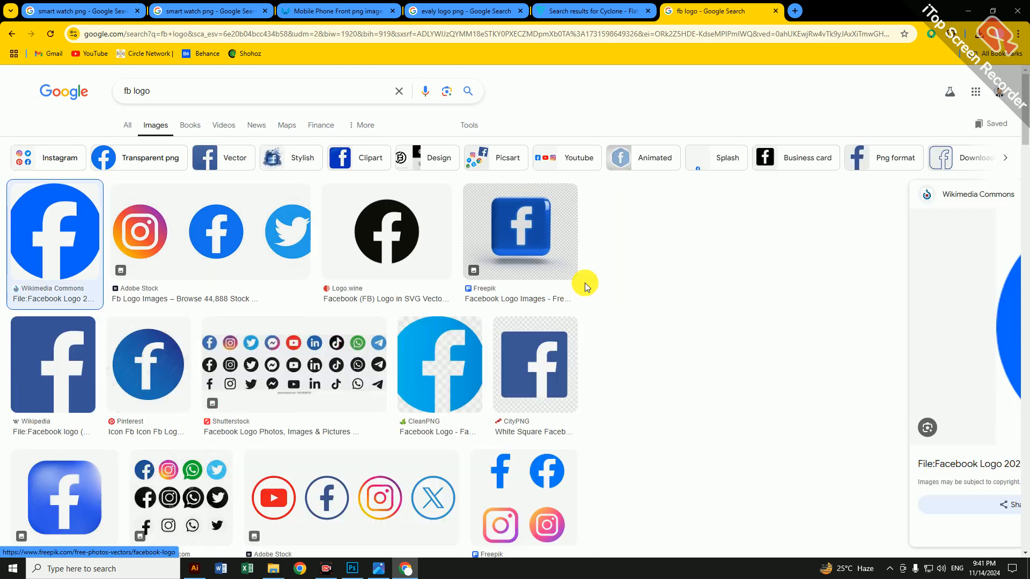
right_click(736, 296)
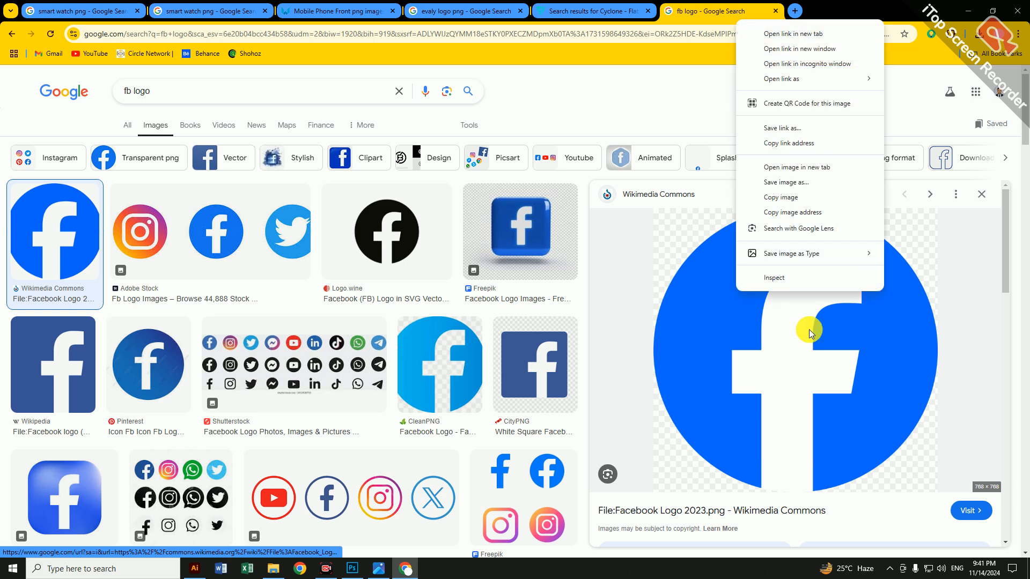
click(788, 182)
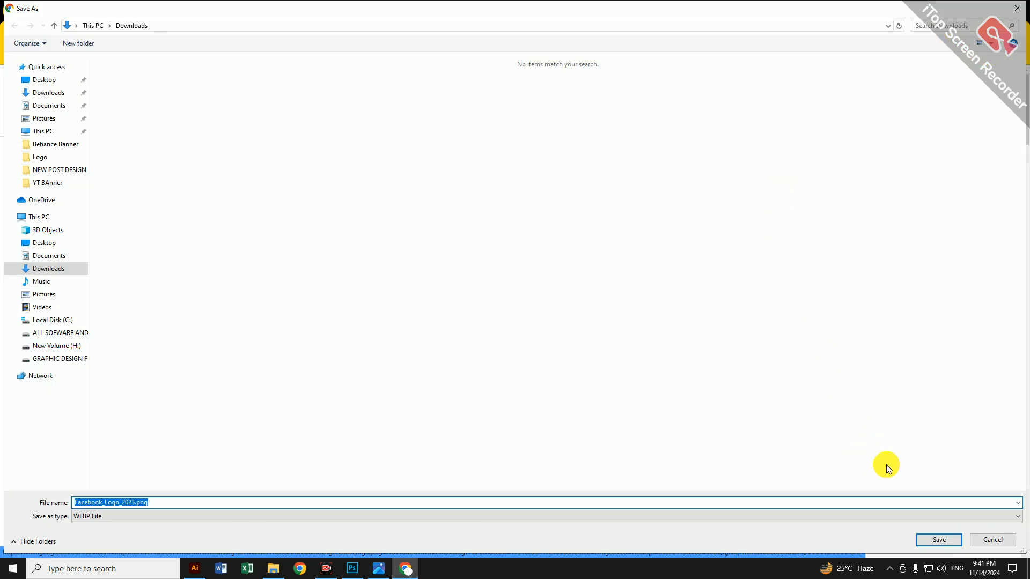
click(974, 547)
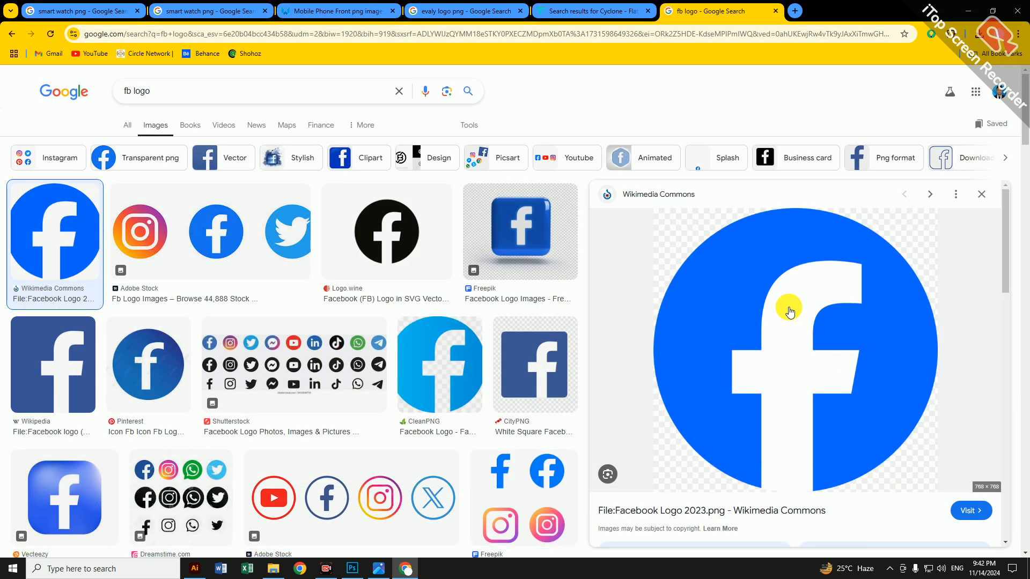
Save the Adobe Stock image of the Instagram, Facebook and Twitter logos to the Downloads folder as a JPEG.
click(215, 228)
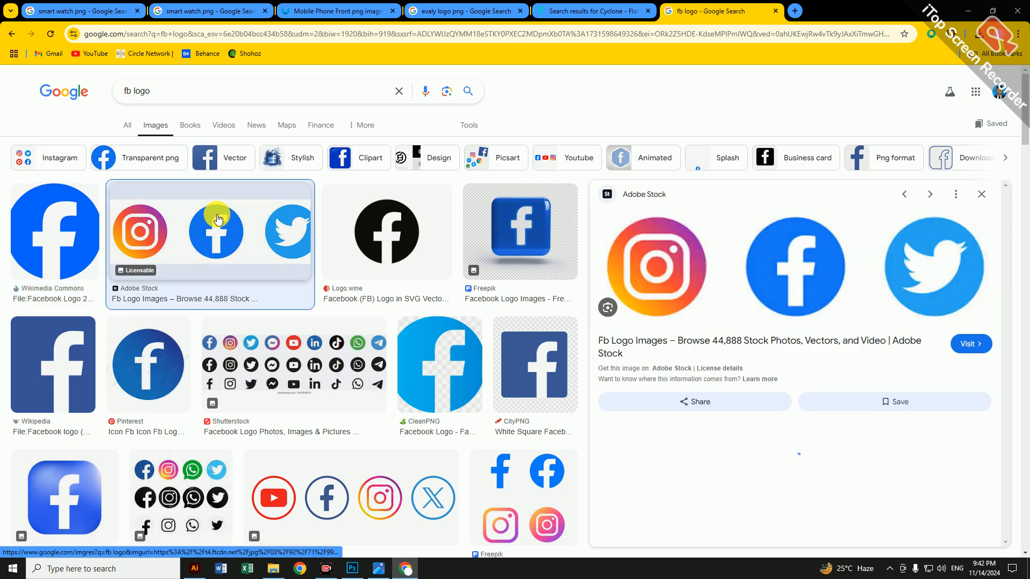
right_click(794, 258)
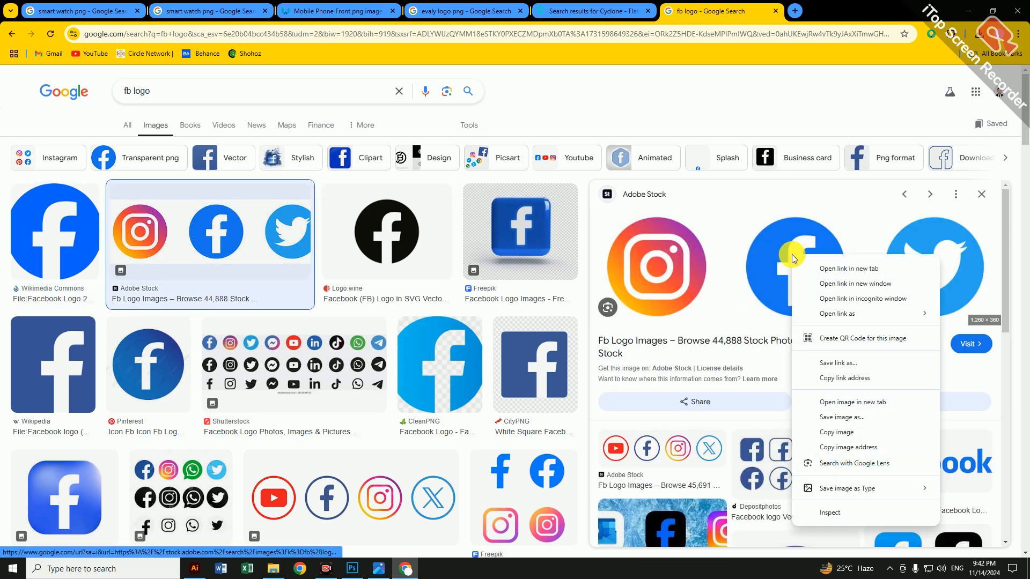
click(855, 423)
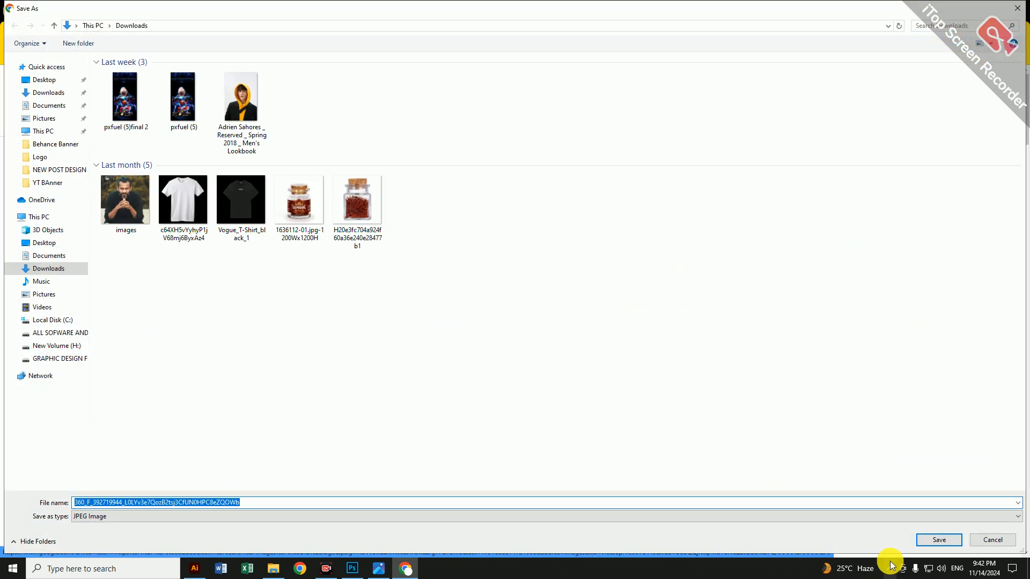
click(49, 92)
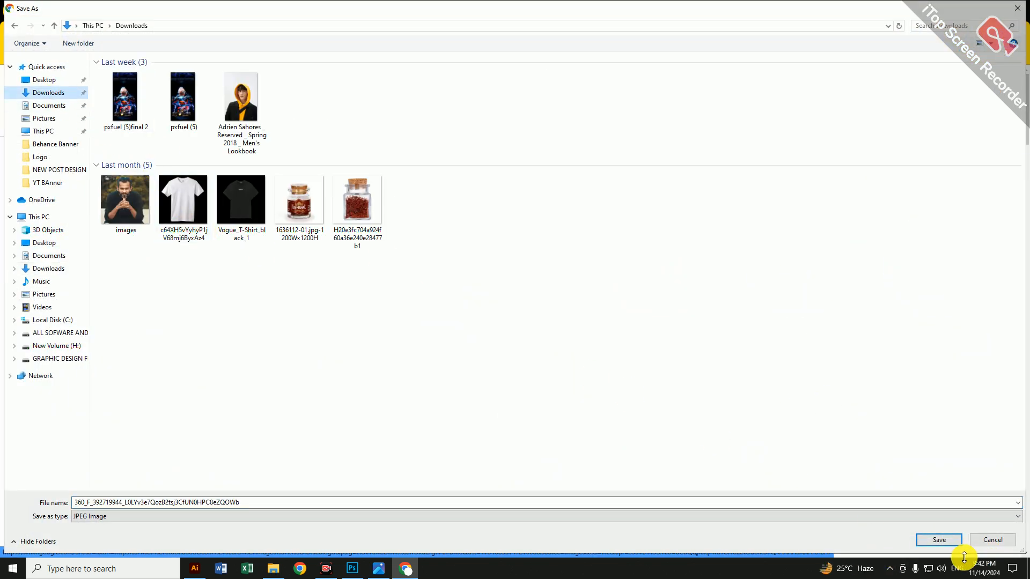
click(939, 540)
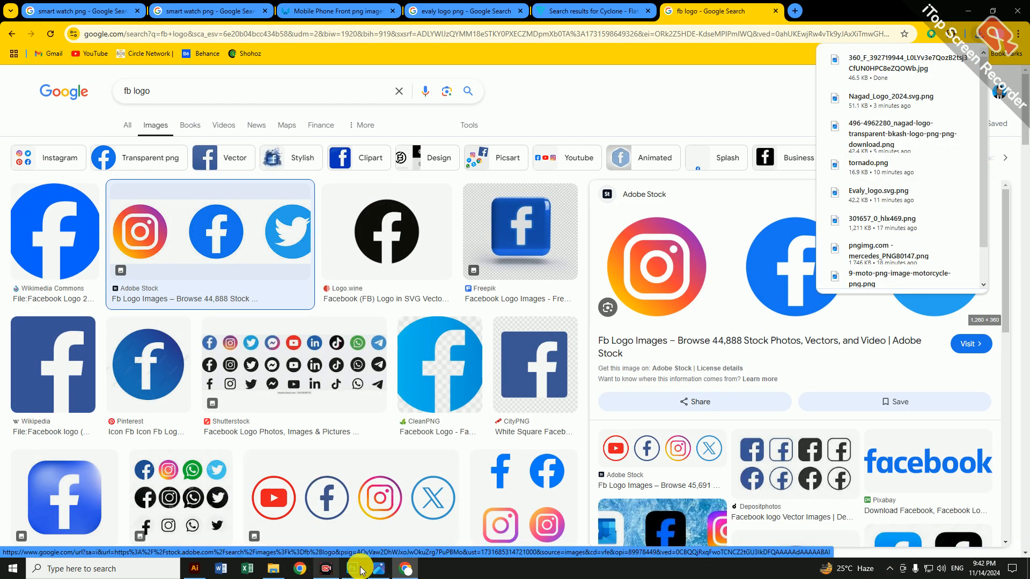
Switch to Photoshop and place the downloaded social logos image as an embedded object over the lower part of the tornado.
click(354, 569)
click(32, 7)
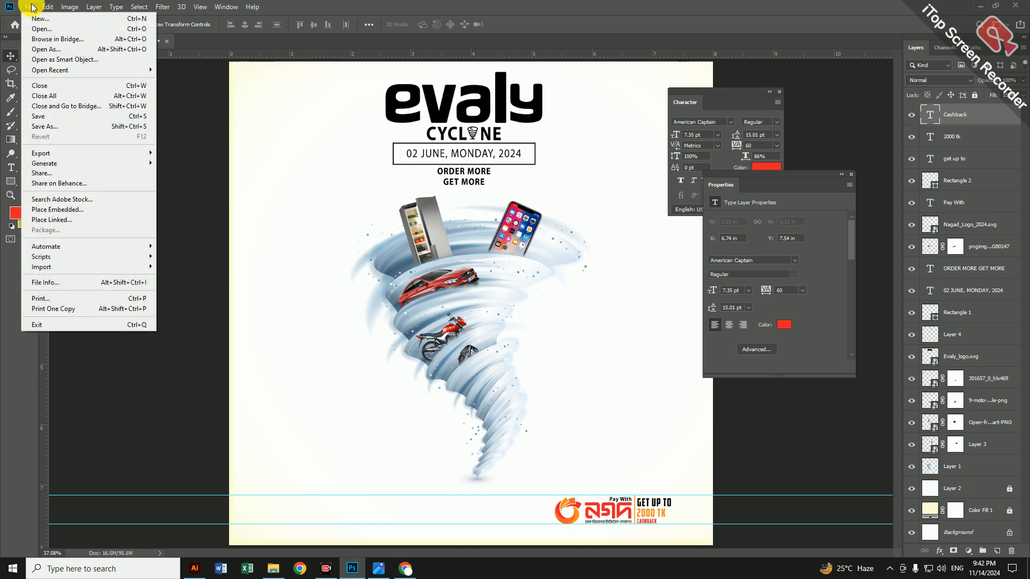
click(75, 209)
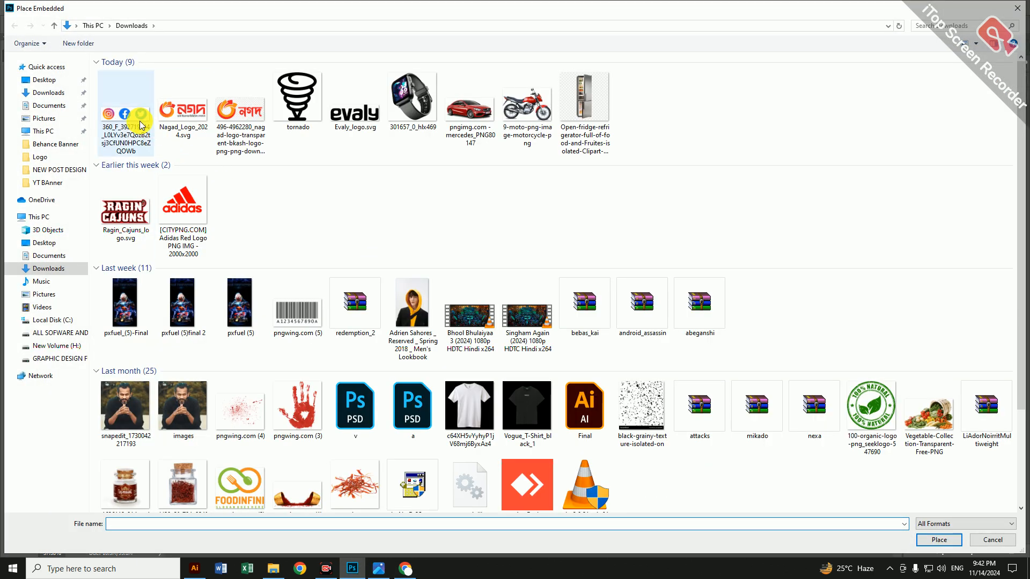
double_click(141, 125)
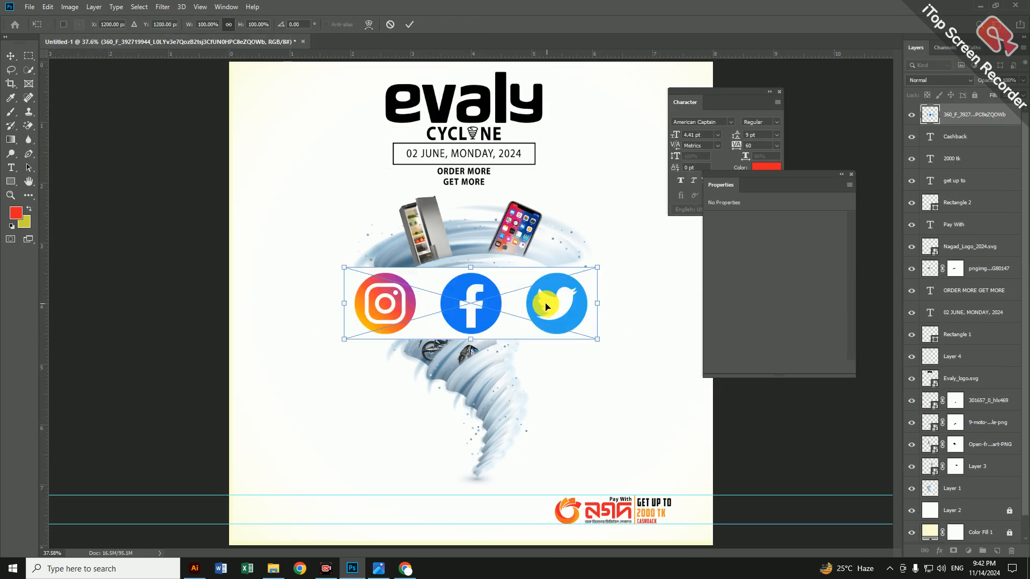
drag(546, 306, 490, 408)
key(Return)
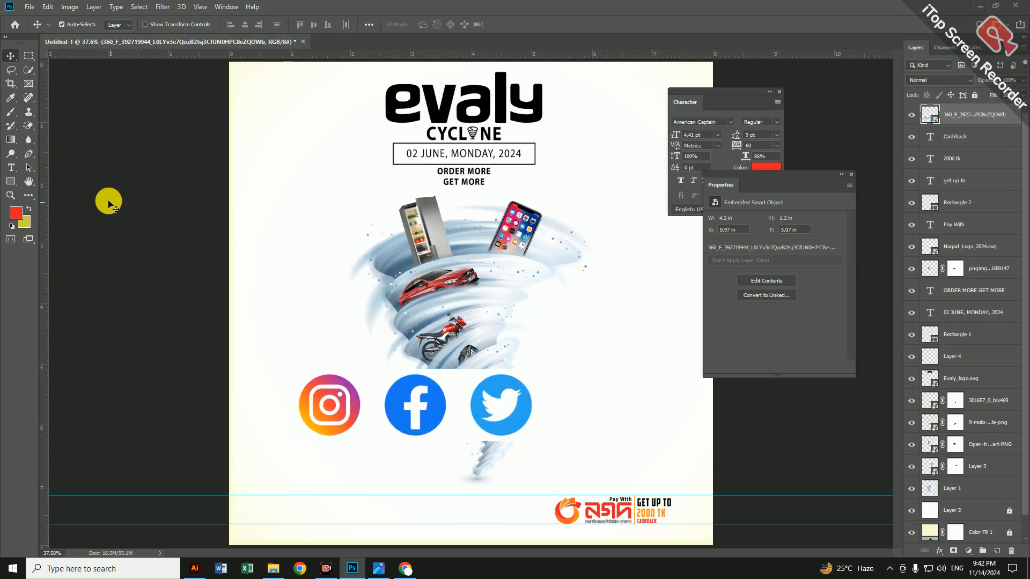
Erase the white background around the three social logos with the Magic Eraser, rasterizing the smart object.
right_click(30, 125)
click(88, 148)
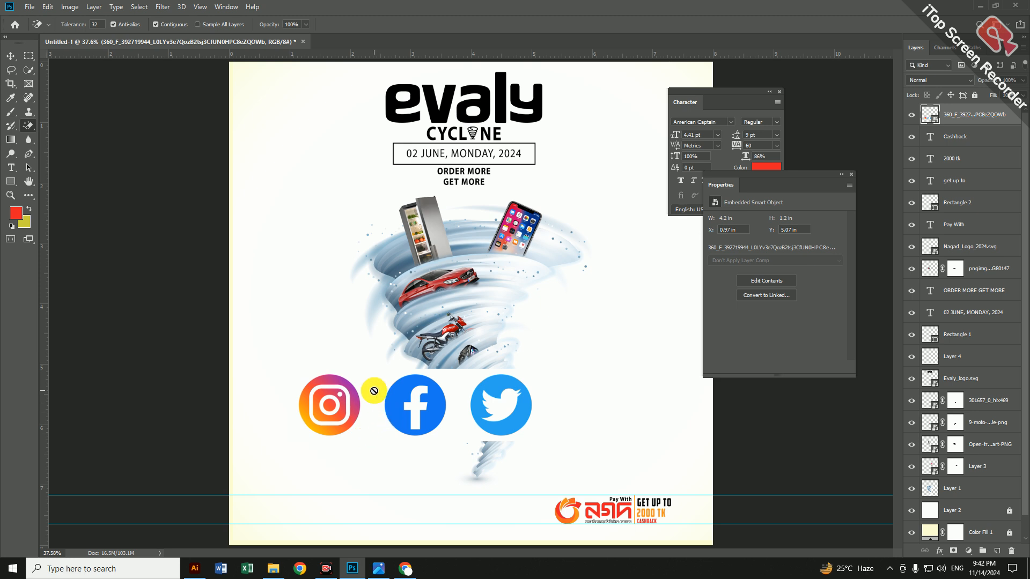
click(464, 274)
click(500, 219)
click(459, 390)
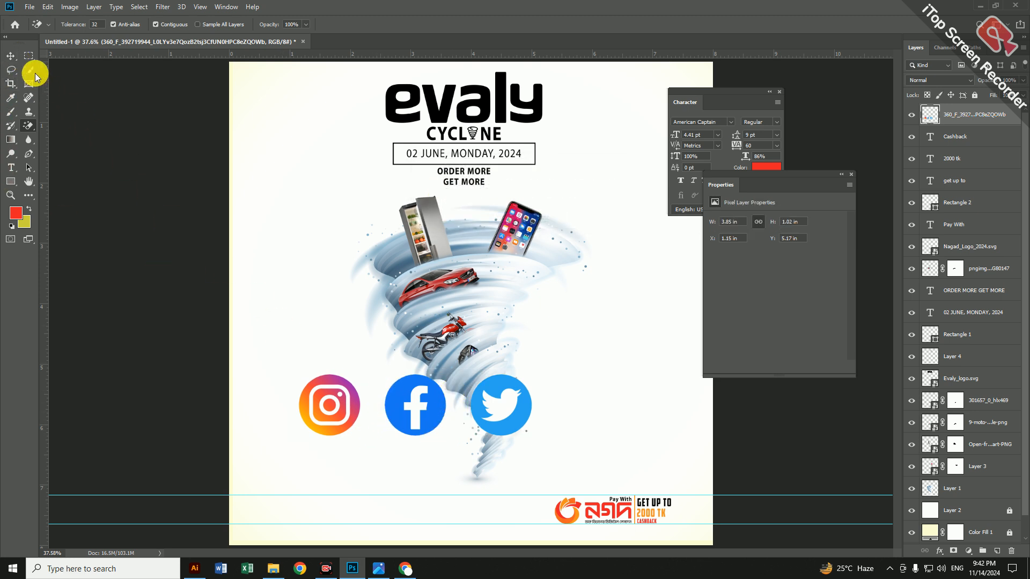
Convert the social logos to a smart object, scale them to about 43%, and move them between the foot guides opposite the Nagad block.
click(10, 55)
right_click(995, 114)
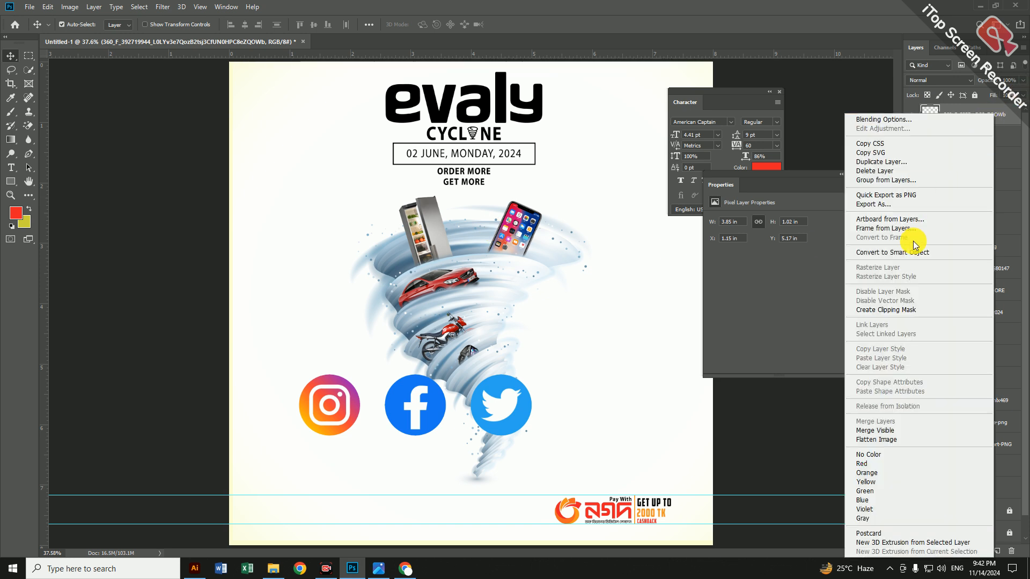
click(903, 252)
key(ctrl+t)
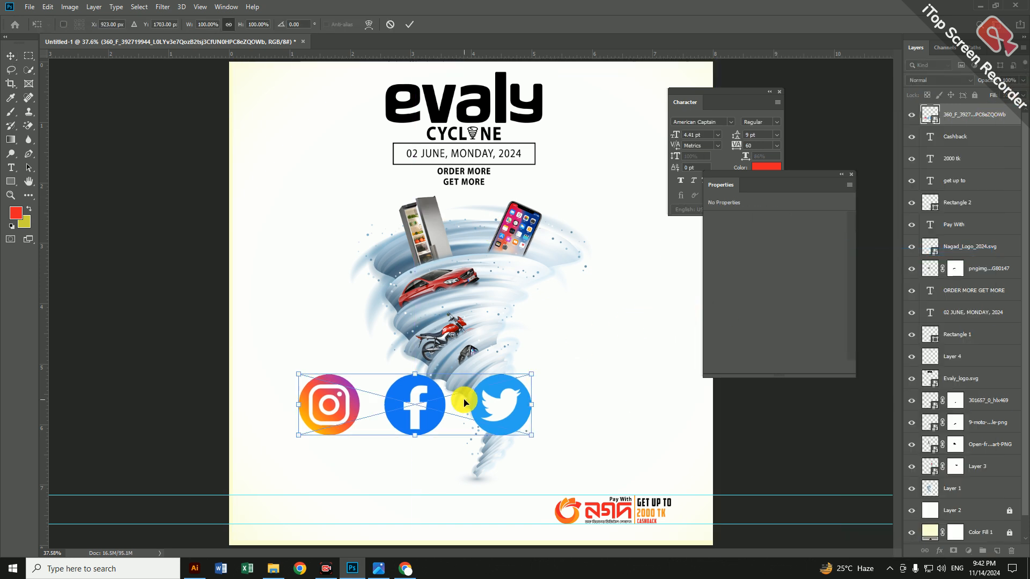
drag(528, 405, 325, 512)
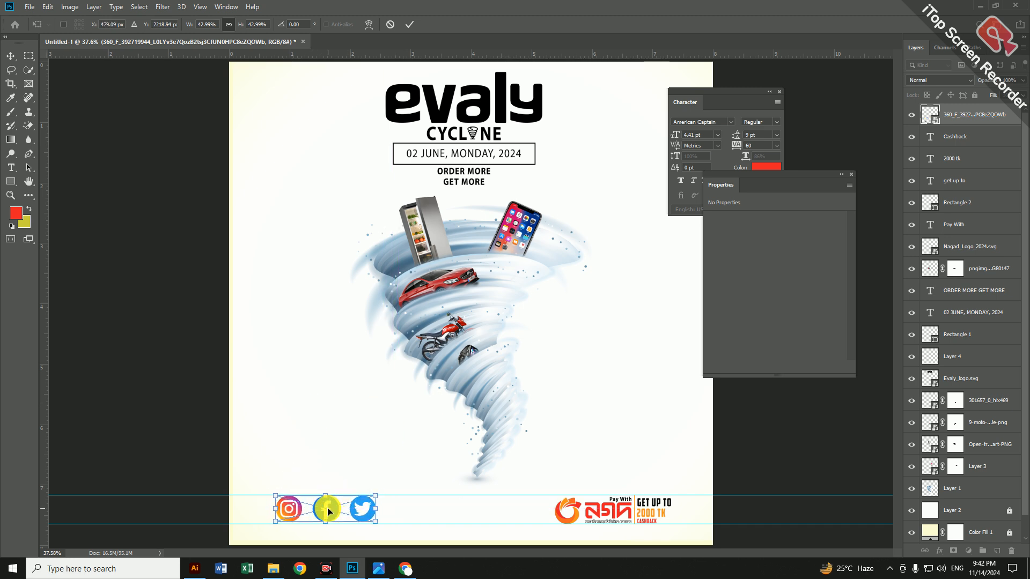
key(Return)
Remove both horizontal guides at the poster's foot.
scroll(408, 460, down, 6)
scroll(415, 434, up, 5)
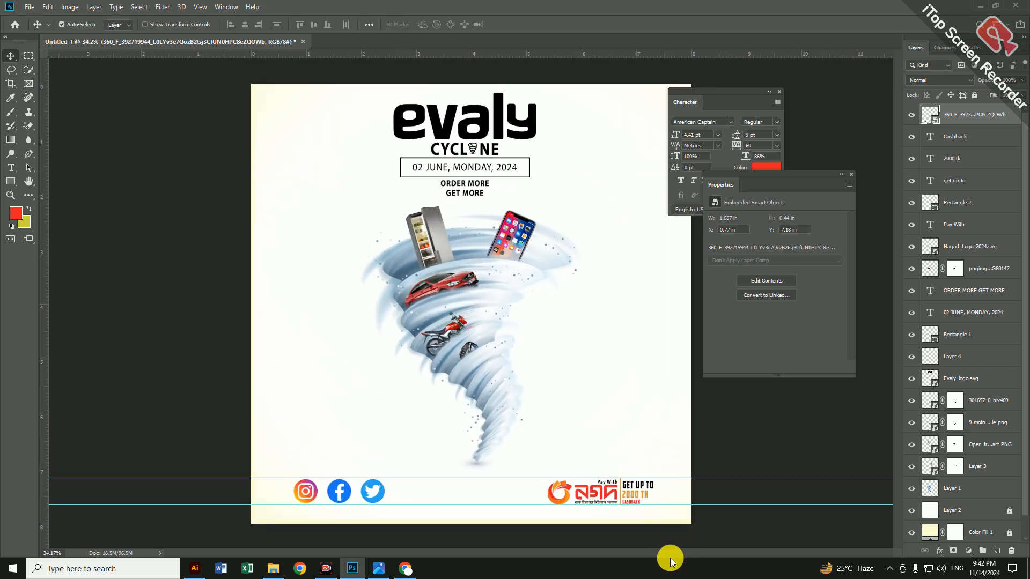
scroll(557, 483, down, 5)
scroll(531, 444, up, 3)
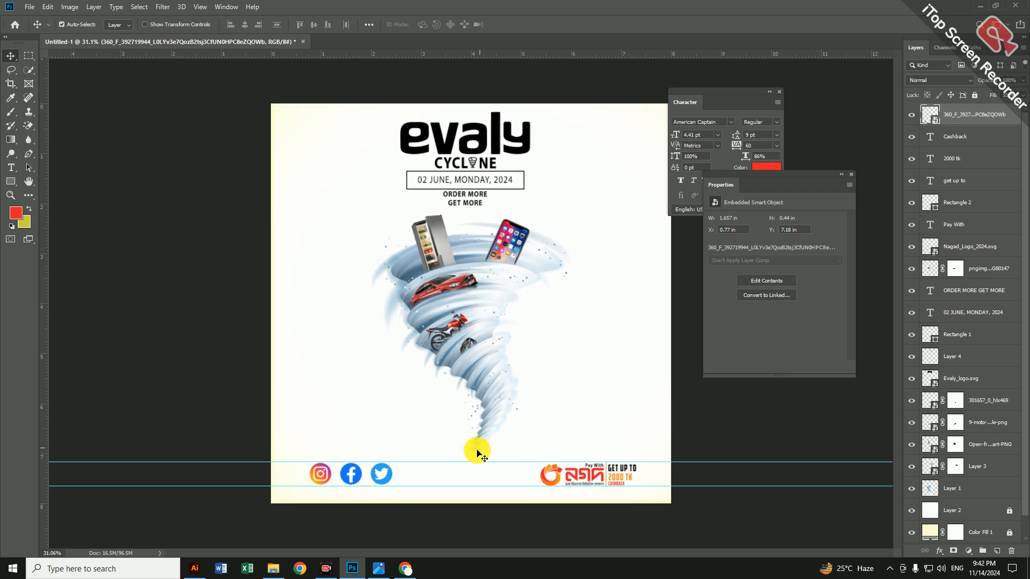
drag(478, 463, 499, 52)
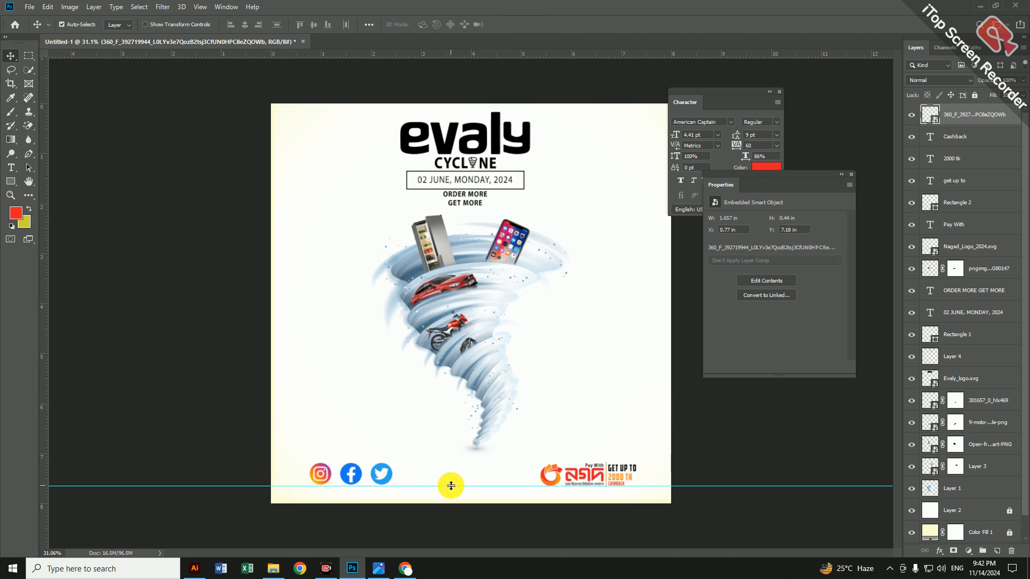
drag(451, 486, 471, 53)
scroll(473, 305, down, 1)
scroll(489, 373, up, 1)
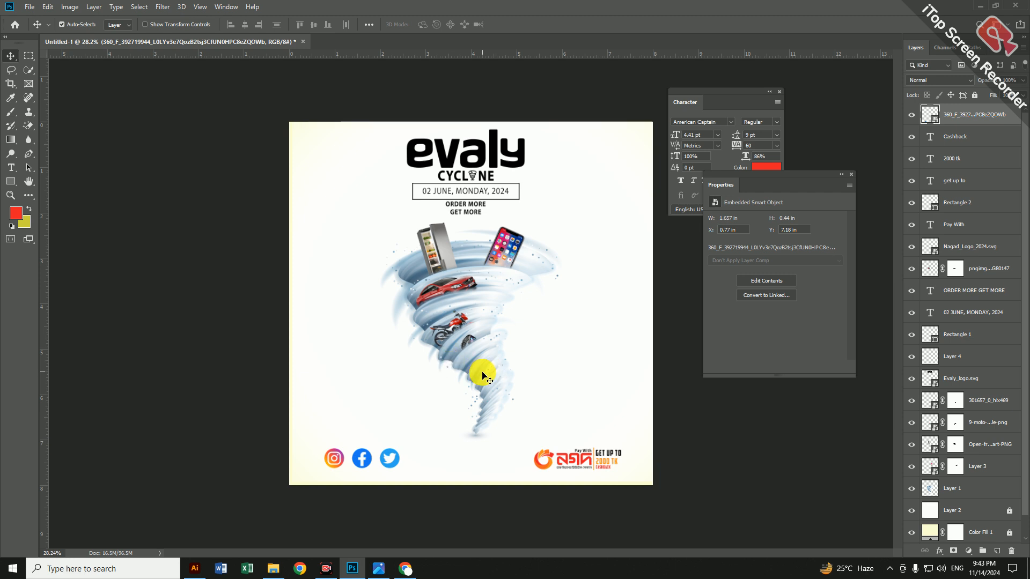
Add a new empty layer directly above Layer 2, beneath the tornado layer.
click(584, 307)
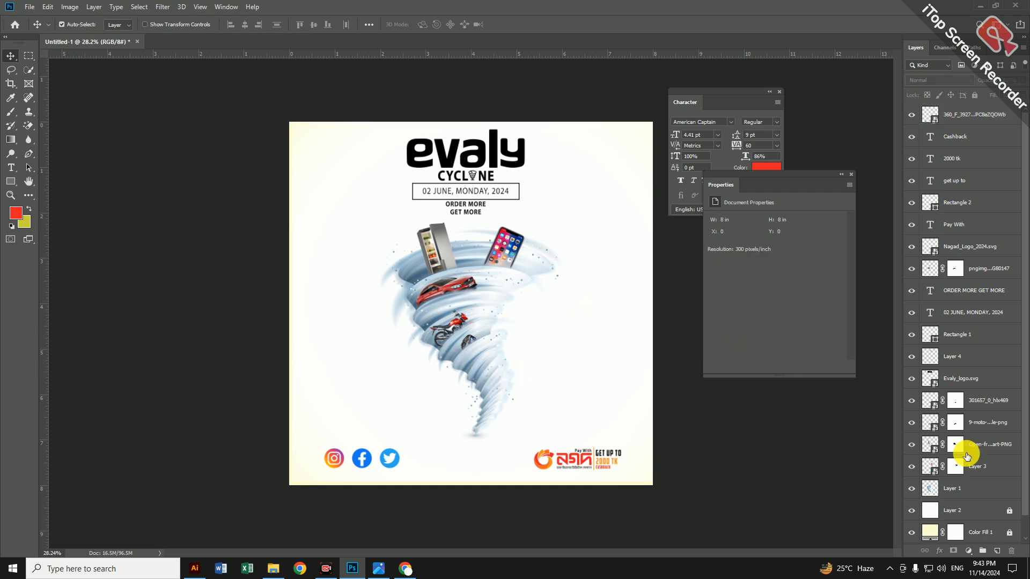
scroll(966, 457, down, 1)
click(965, 489)
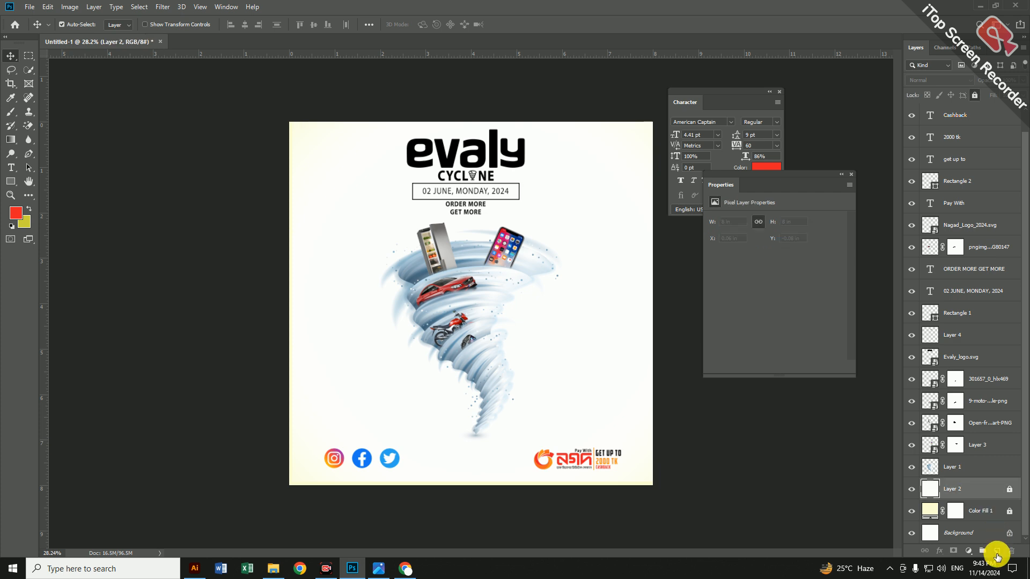
click(996, 550)
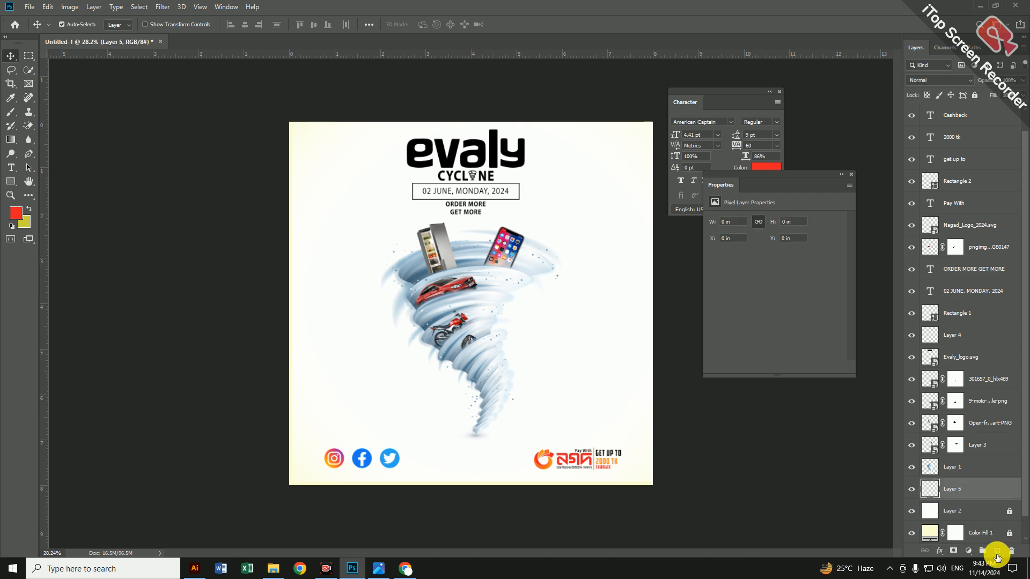
click(25, 223)
click(19, 210)
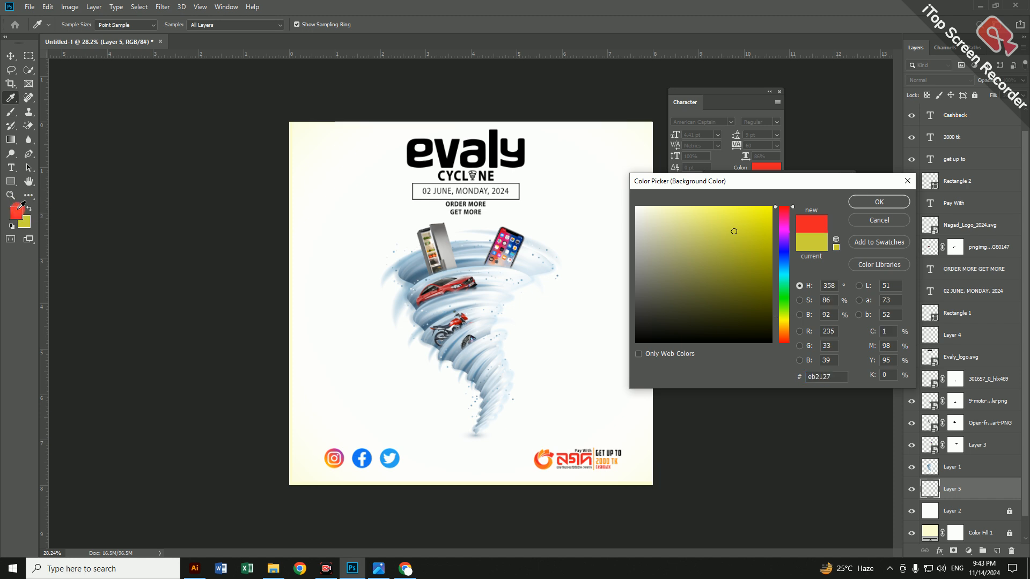
click(874, 221)
key(v)
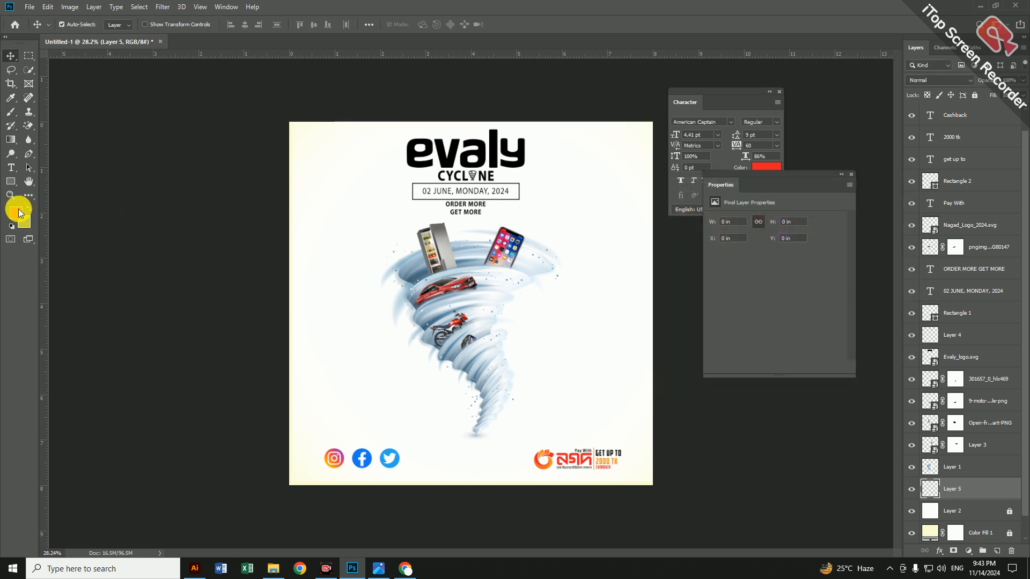
Set the foreground colour to a pale yellow.
click(19, 213)
click(784, 322)
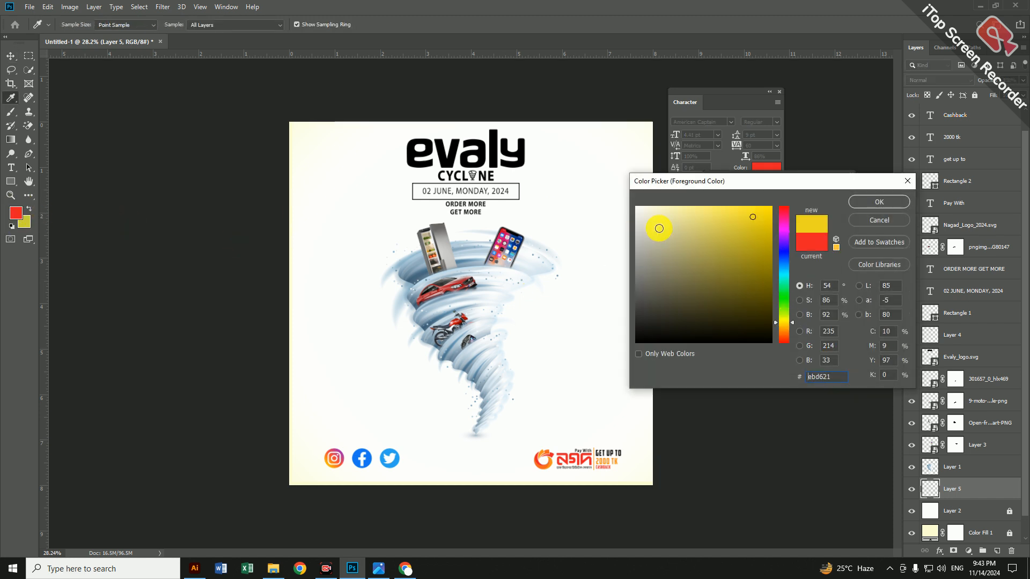
drag(659, 229, 719, 208)
click(872, 203)
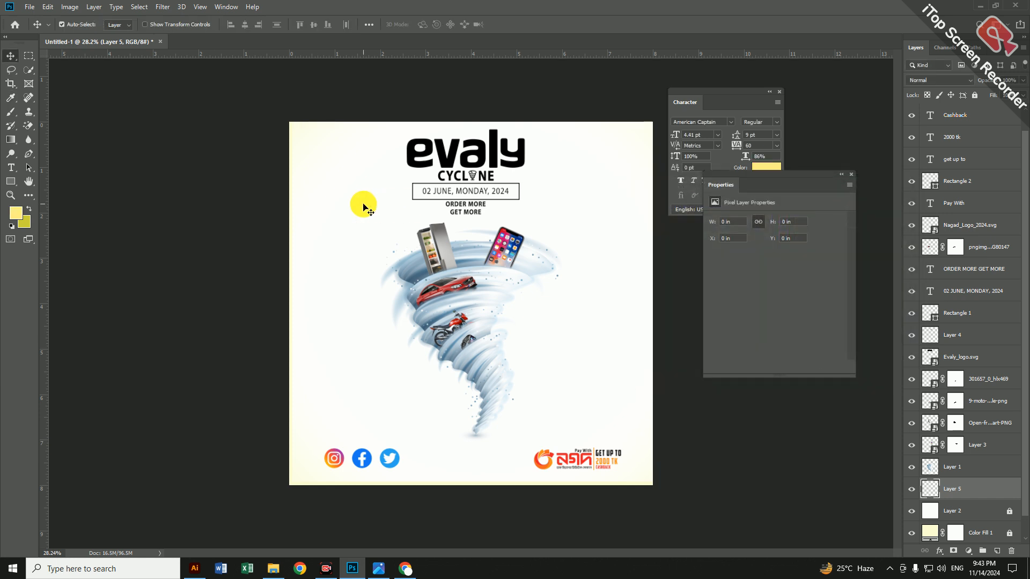
Set up the Brush tool with a size of 800 px and an opacity of 42%.
click(11, 112)
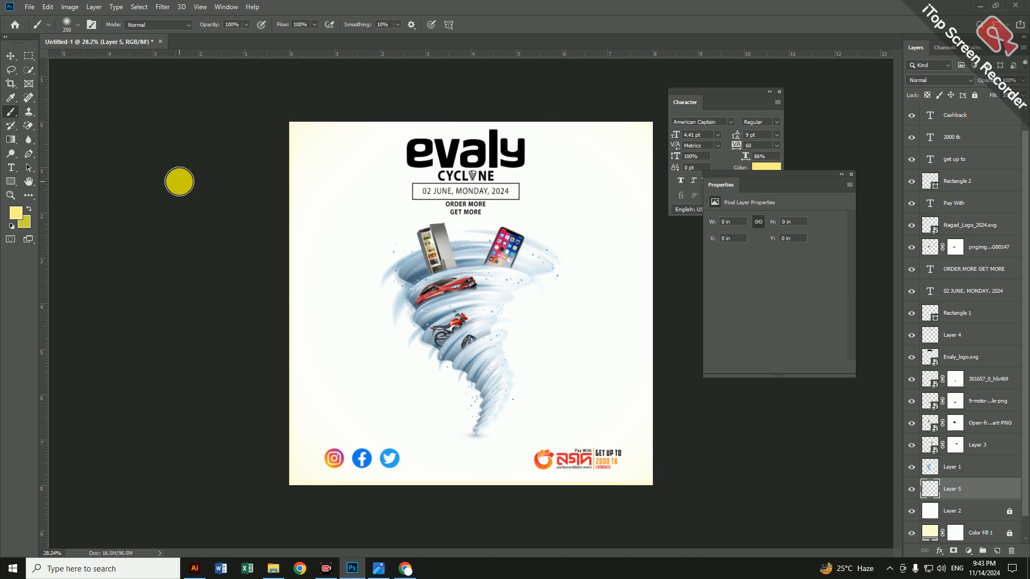
key(bracketright)
key(bracketright)
key(bracketright)
key(bracketright)
key(bracketright)
key(bracketright)
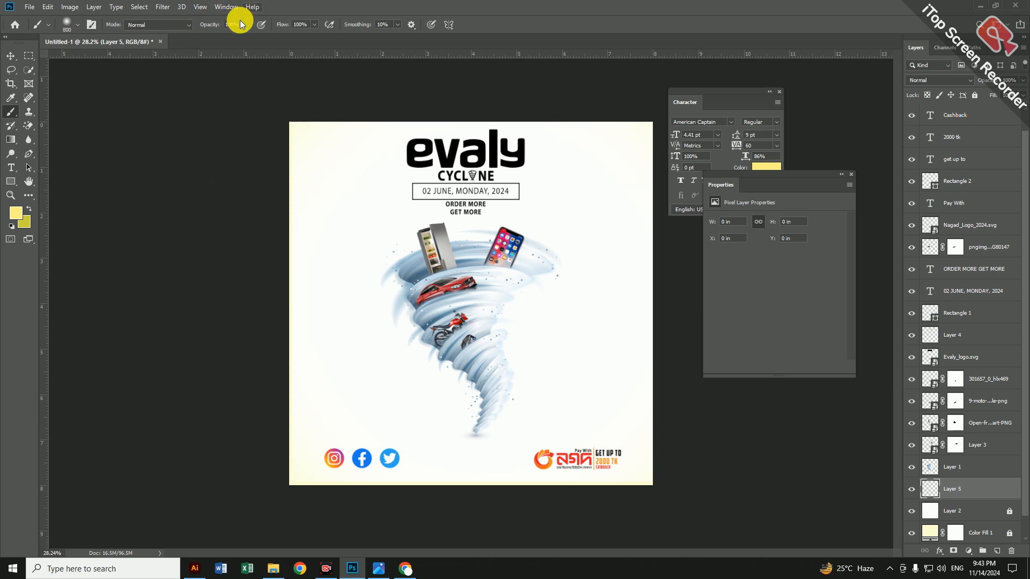
drag(225, 24, 189, 24)
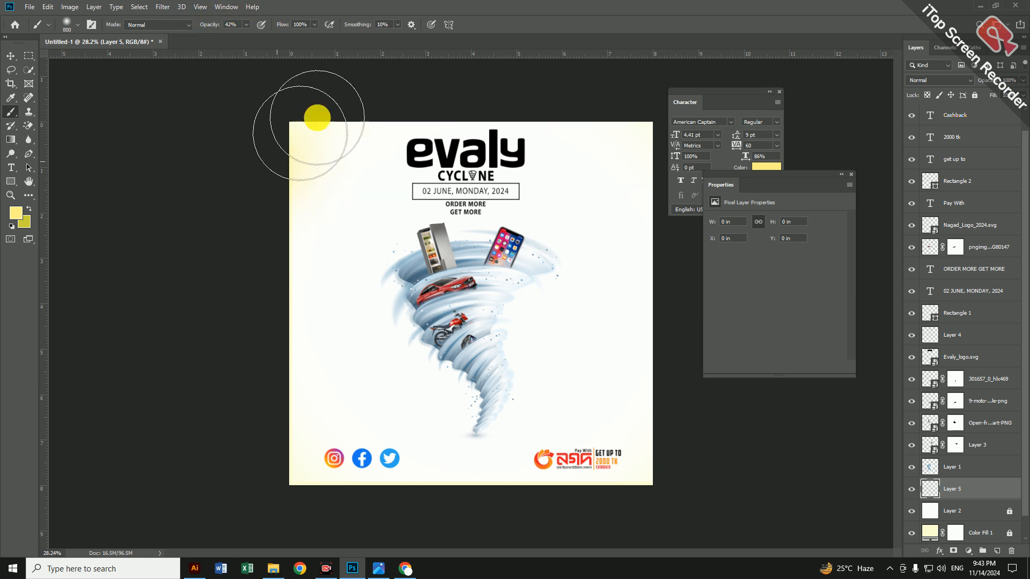
Paint a soft pale yellow glow around the poster's edges on the new layer, and reduce that layer's opacity to 57%.
mouse_move(317, 118)
mouse_down()
mouse_move(633, 75)
mouse_move(555, 103)
mouse_move(839, 276)
mouse_move(668, 112)
mouse_move(805, 353)
mouse_move(723, 420)
mouse_move(504, 563)
mouse_move(593, 534)
mouse_move(176, 491)
mouse_move(234, 428)
mouse_move(341, 571)
mouse_move(258, 461)
mouse_move(284, 137)
mouse_move(293, 184)
mouse_move(396, 127)
mouse_move(444, 115)
mouse_move(327, 139)
mouse_move(783, 71)
mouse_up()
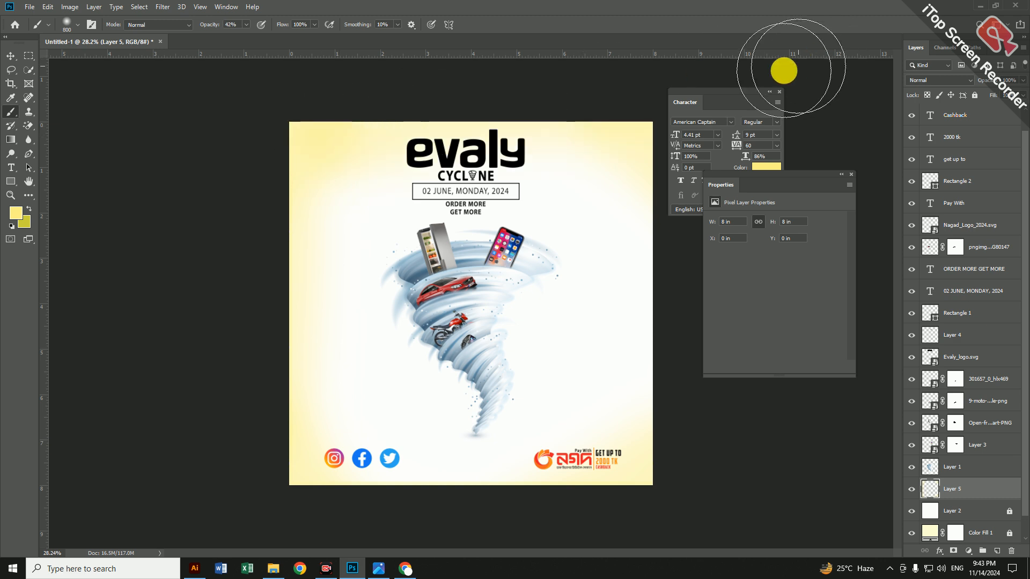
drag(677, 234, 670, 449)
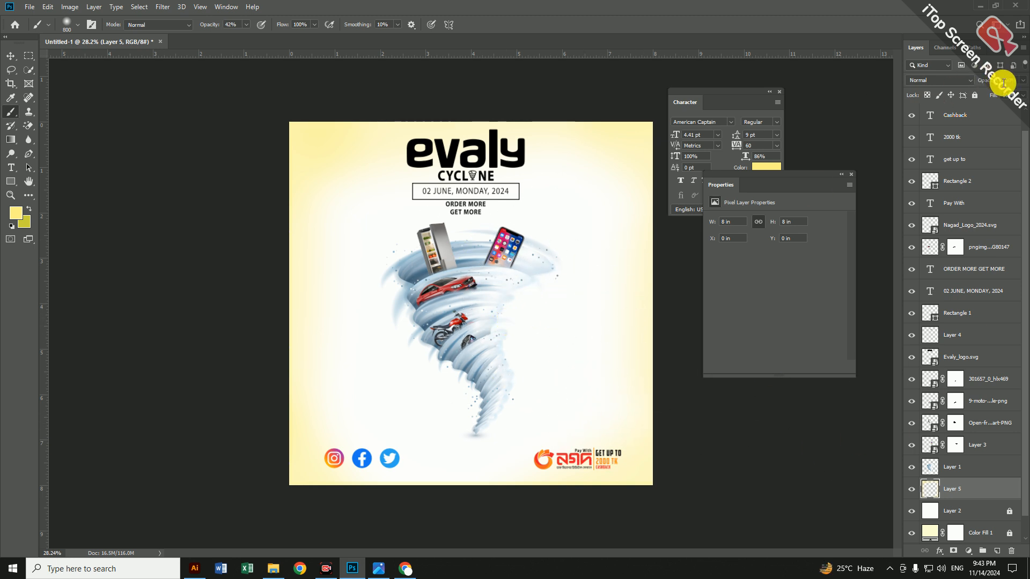
drag(994, 80, 984, 82)
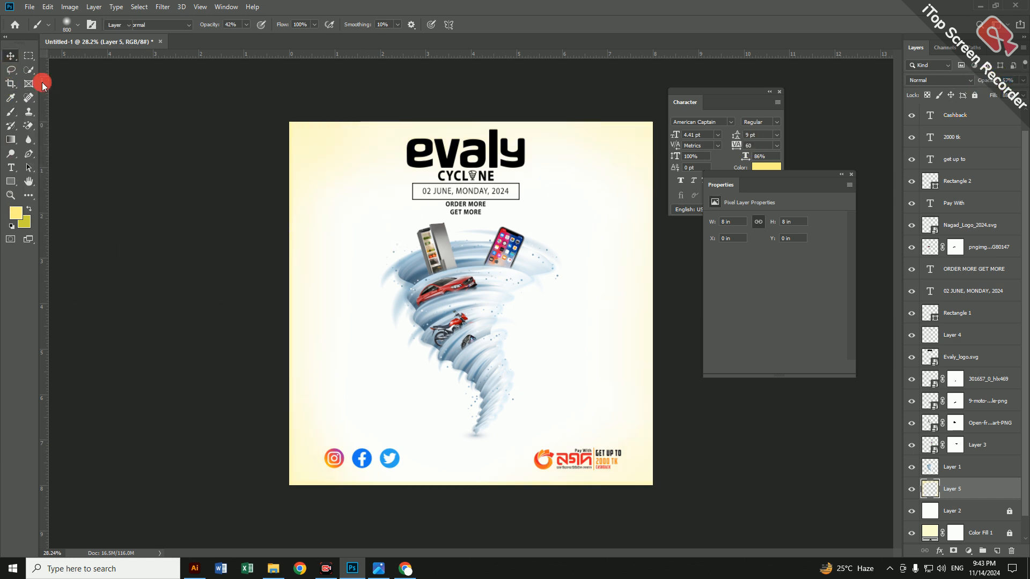
key(v)
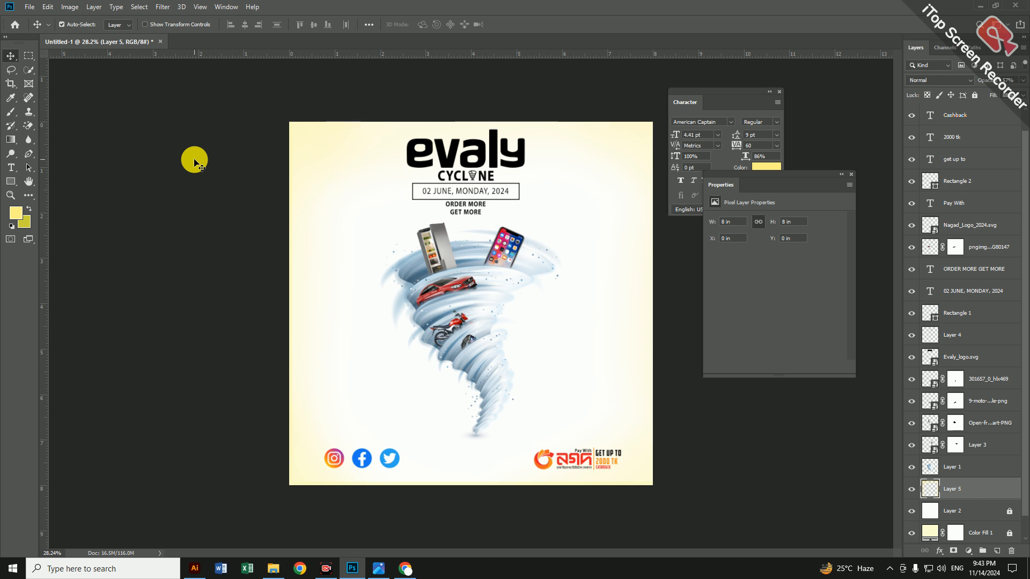